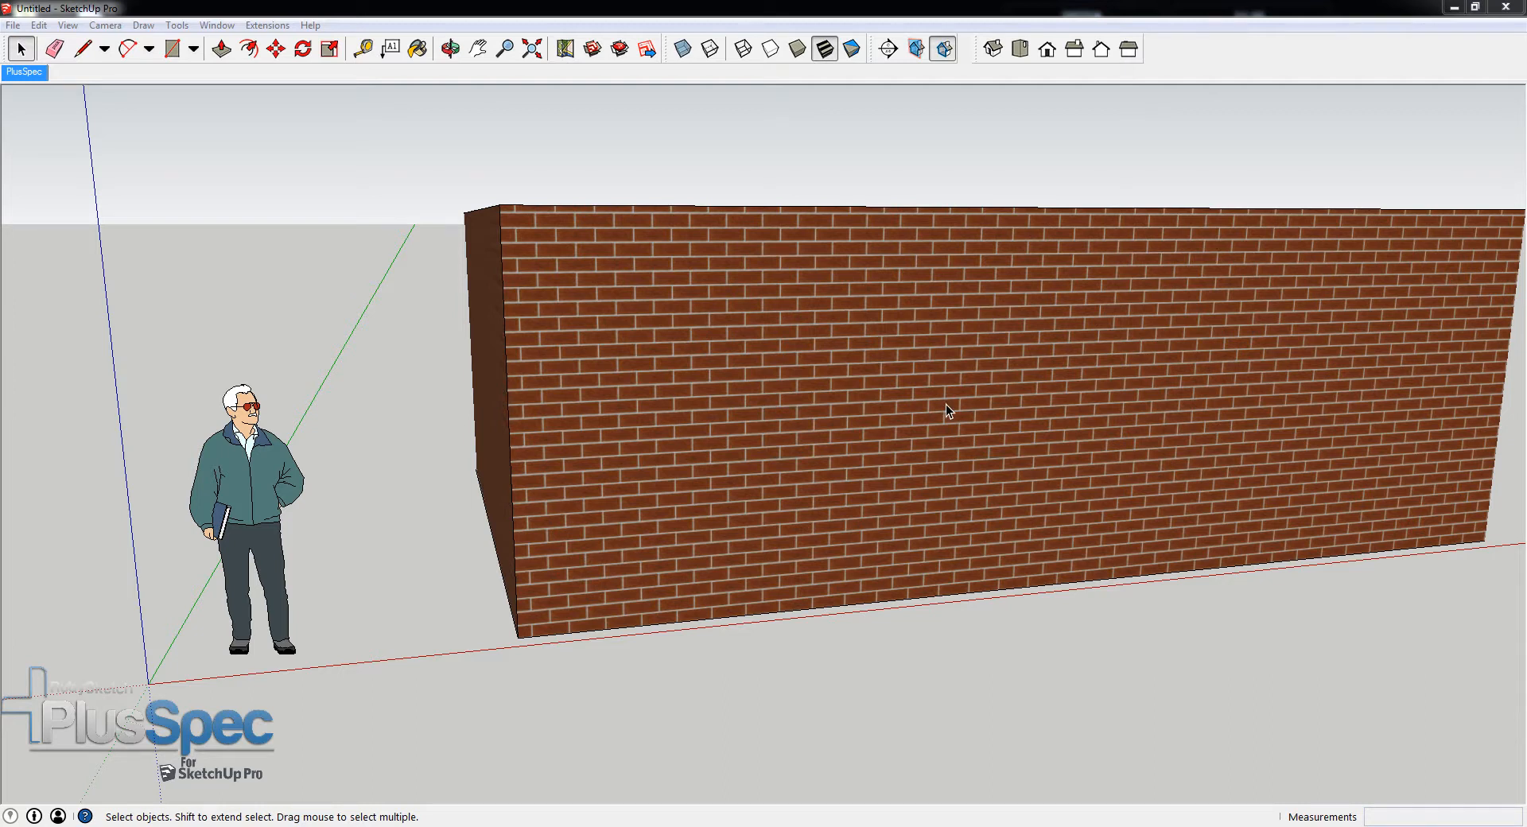
# - Open the PlusSpec Wall Tool settings for drawing walls and show the material options of the Brick Veneer construction
pyautogui.moveTo(937, 415); pyautogui.dragTo(979, 520, button='middle')
pyautogui.scroll(1, 803, 379)
pyautogui.moveTo(803, 380); pyautogui.dragTo(759, 362, button='middle')
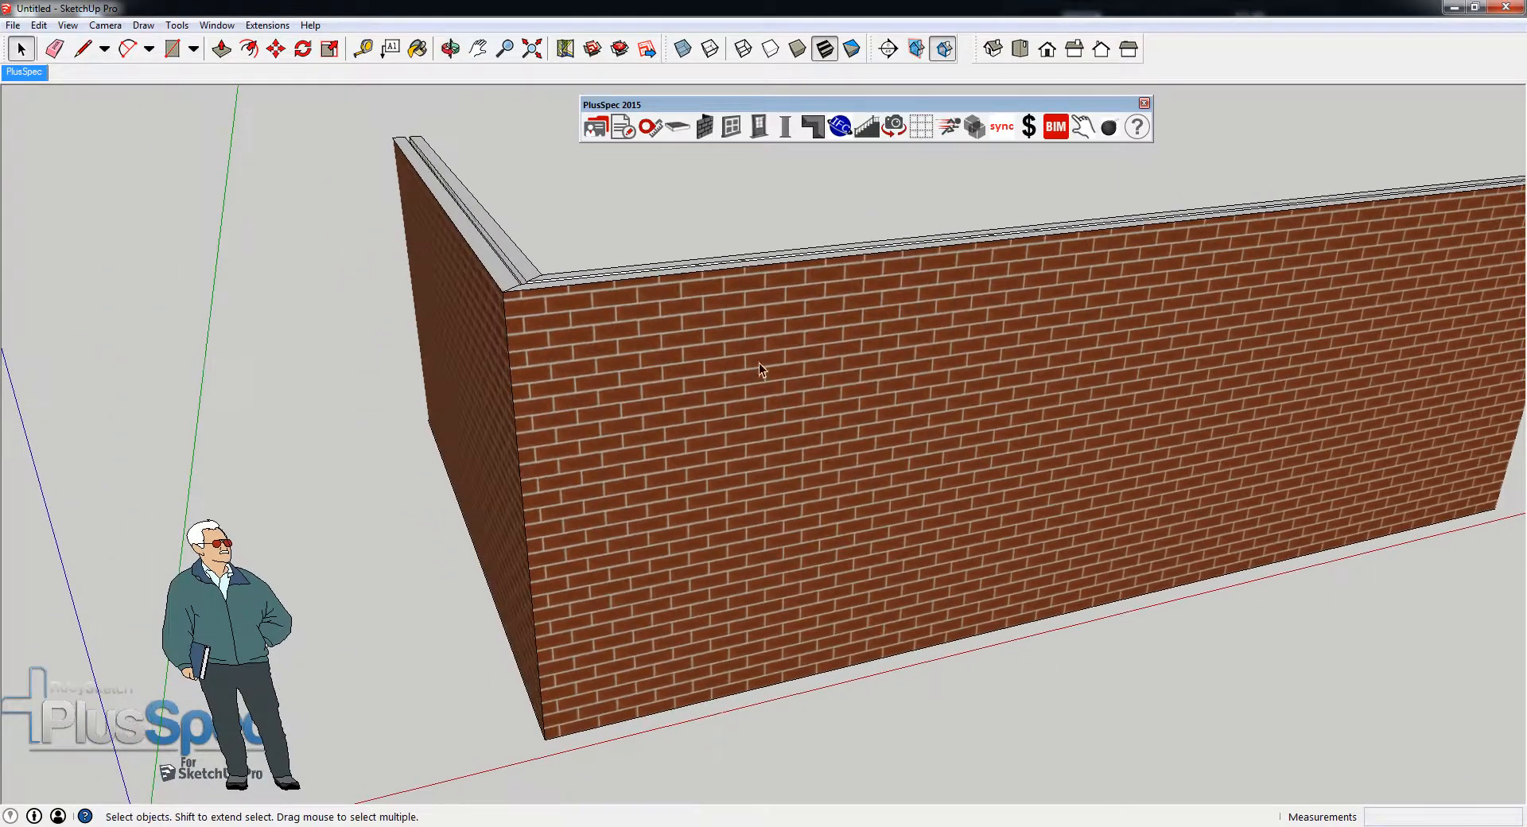
pyautogui.click(705, 127)
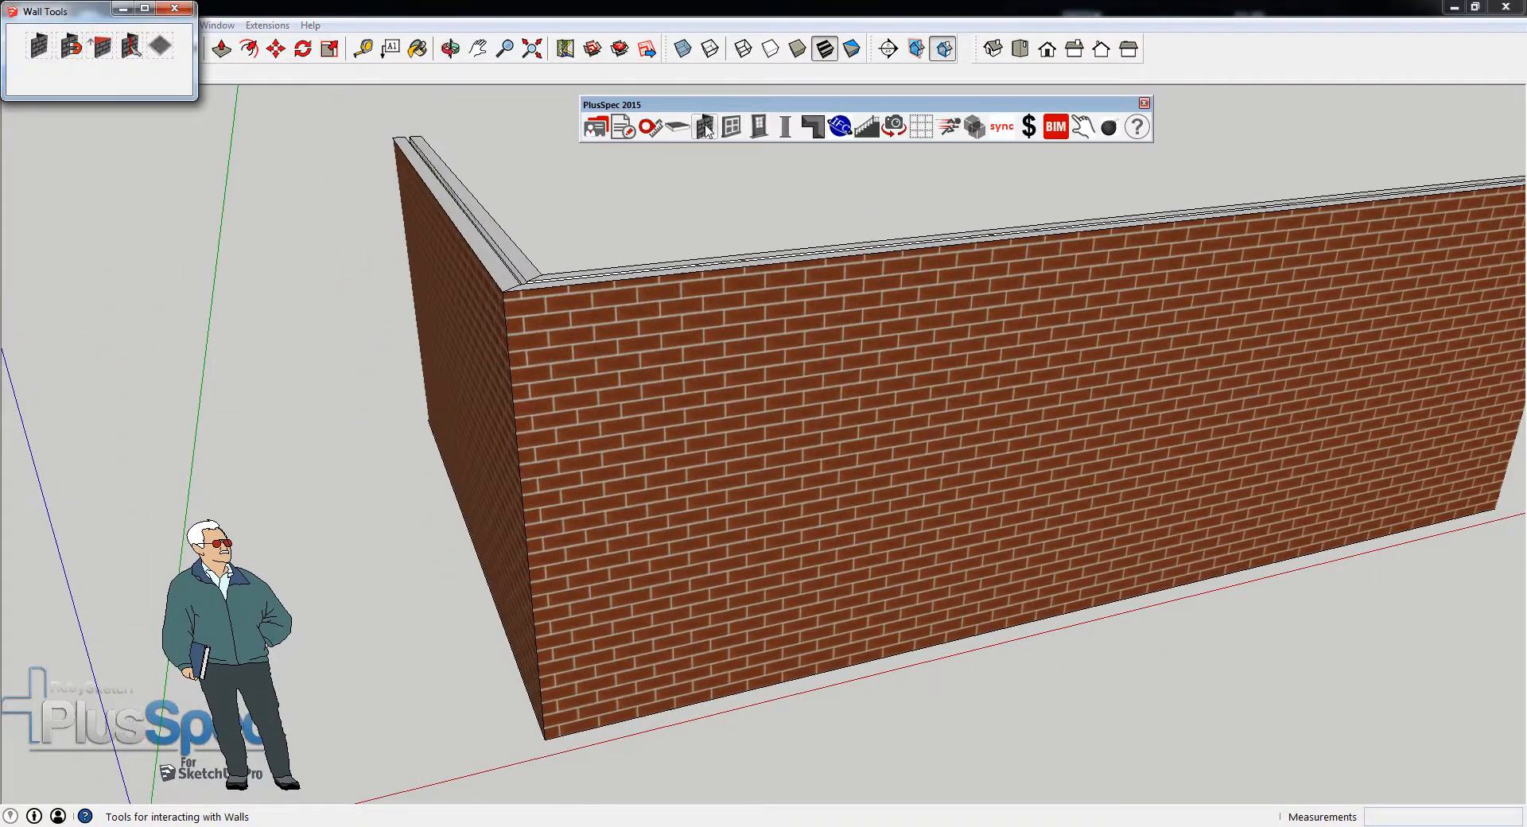
pyautogui.click(38, 48)
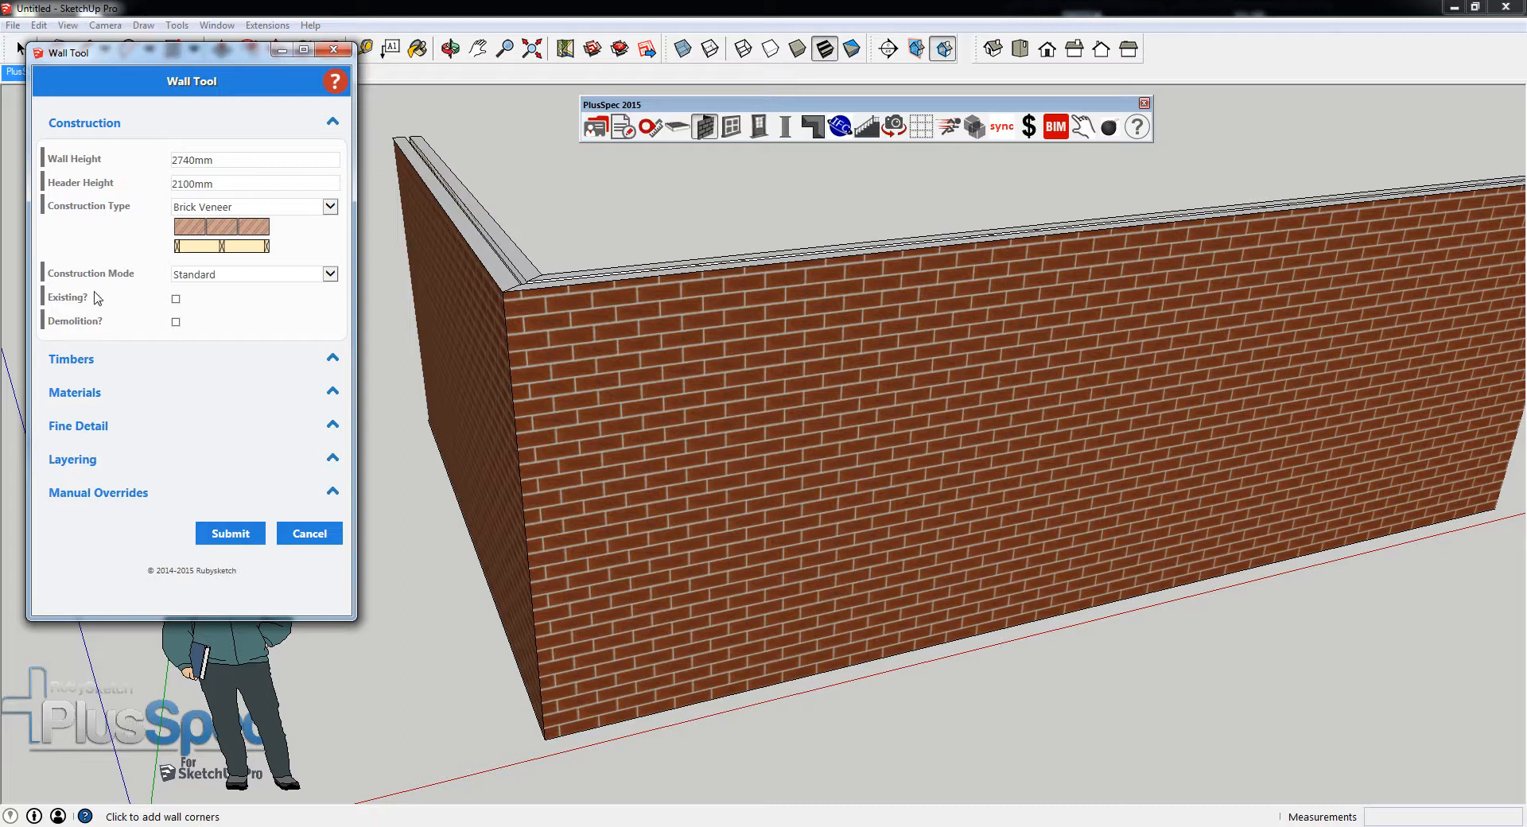
pyautogui.click(77, 394)
pyautogui.scroll(-3, 164, 342)
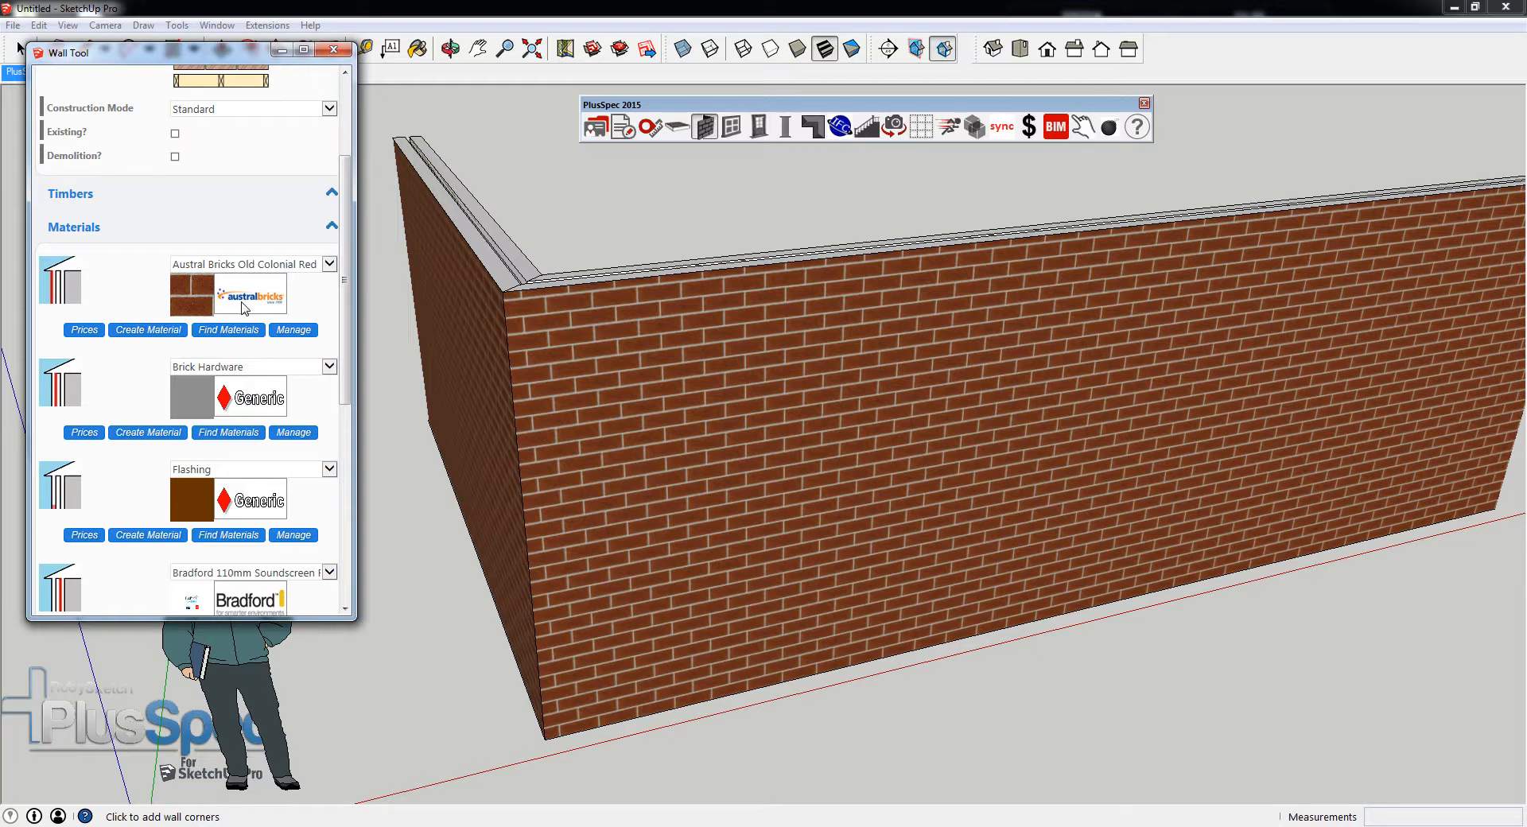
# - Examine the brick pattern and mortar joints on the front wall face up close, including where the texture repeats
pyautogui.moveTo(607, 413); pyautogui.dragTo(510, 328, button='middle')
pyautogui.scroll(8, 689, 381)
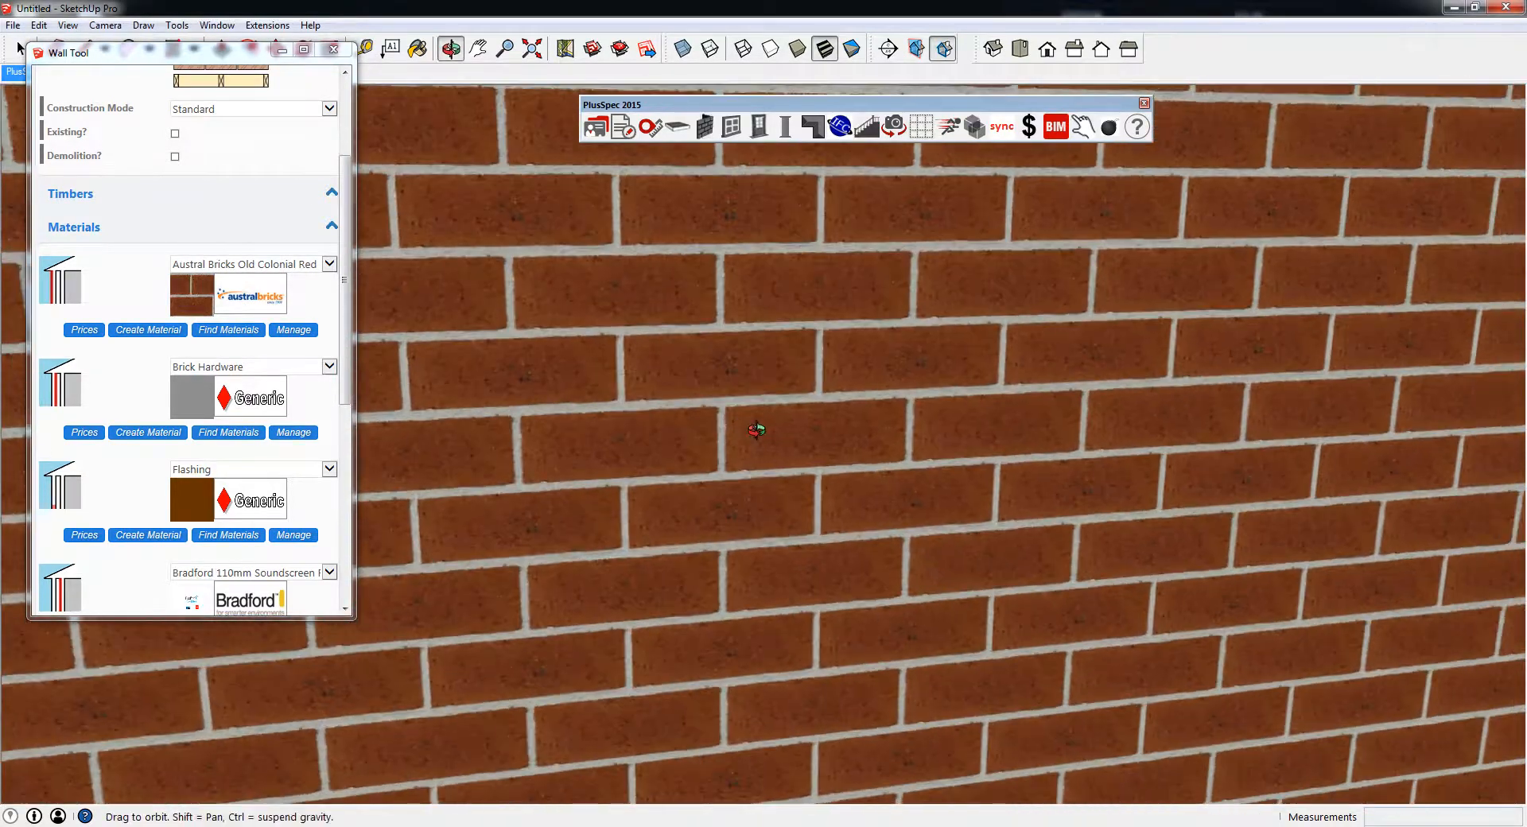
pyautogui.moveTo(756, 430); pyautogui.dragTo(927, 374, button='middle')
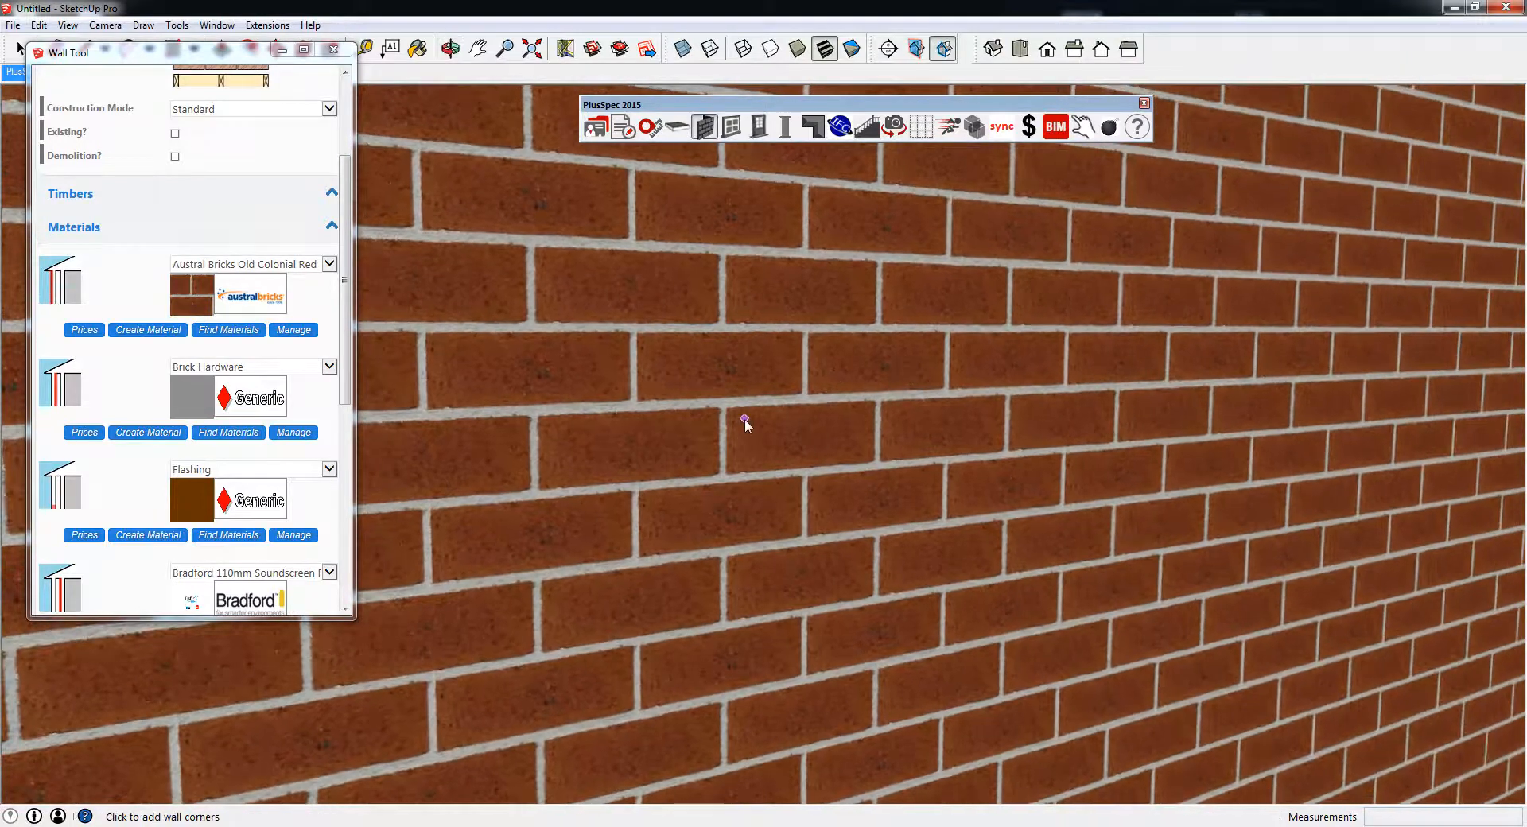
pyautogui.scroll(3, 736, 423)
pyautogui.moveTo(737, 428); pyautogui.dragTo(581, 347, button='middle')
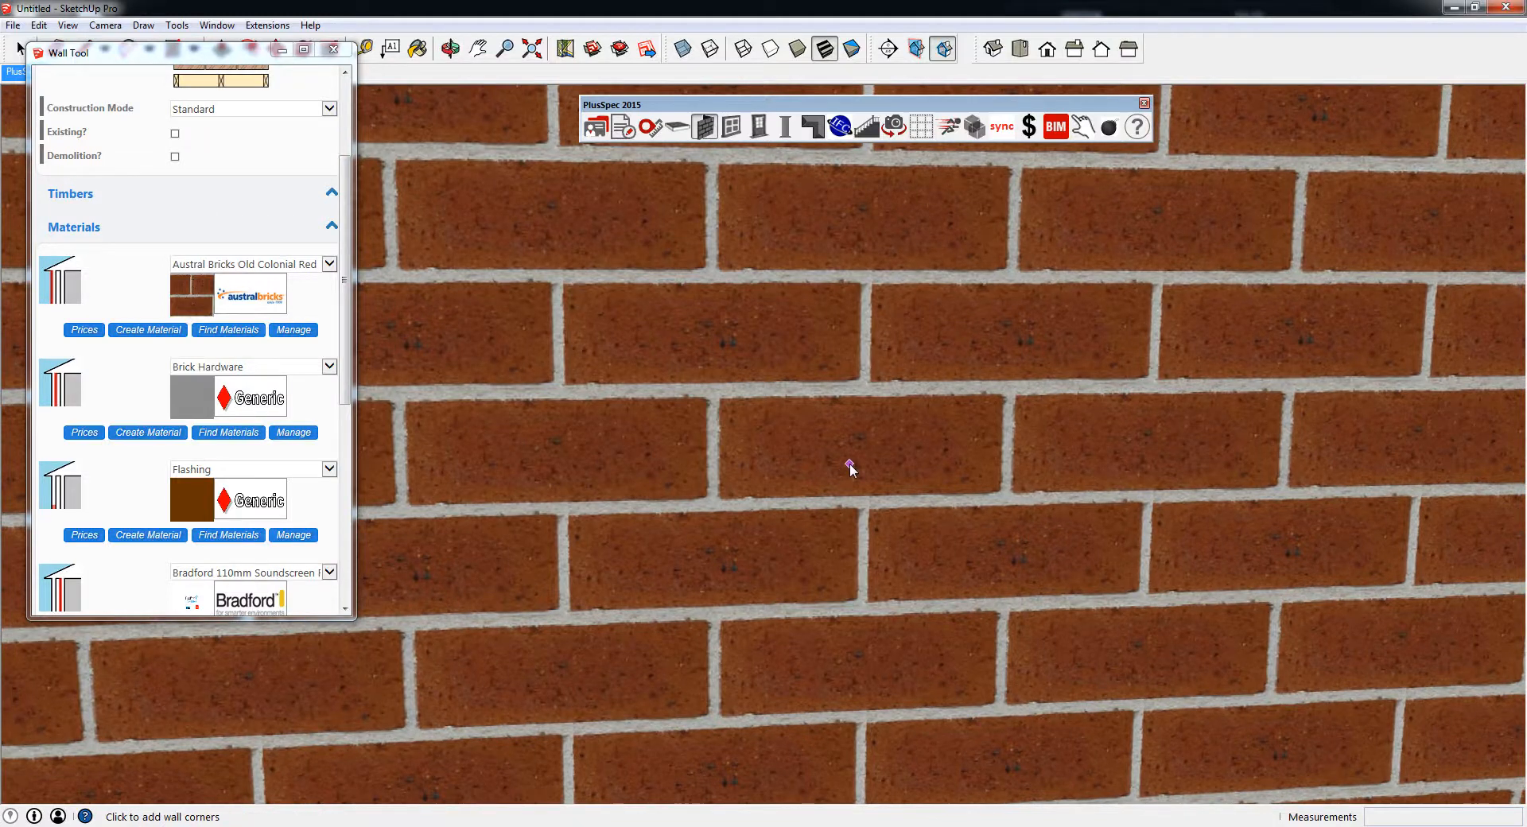
pyautogui.scroll(-6, 827, 454)
pyautogui.moveTo(1165, 455); pyautogui.dragTo(768, 505, button='middle')
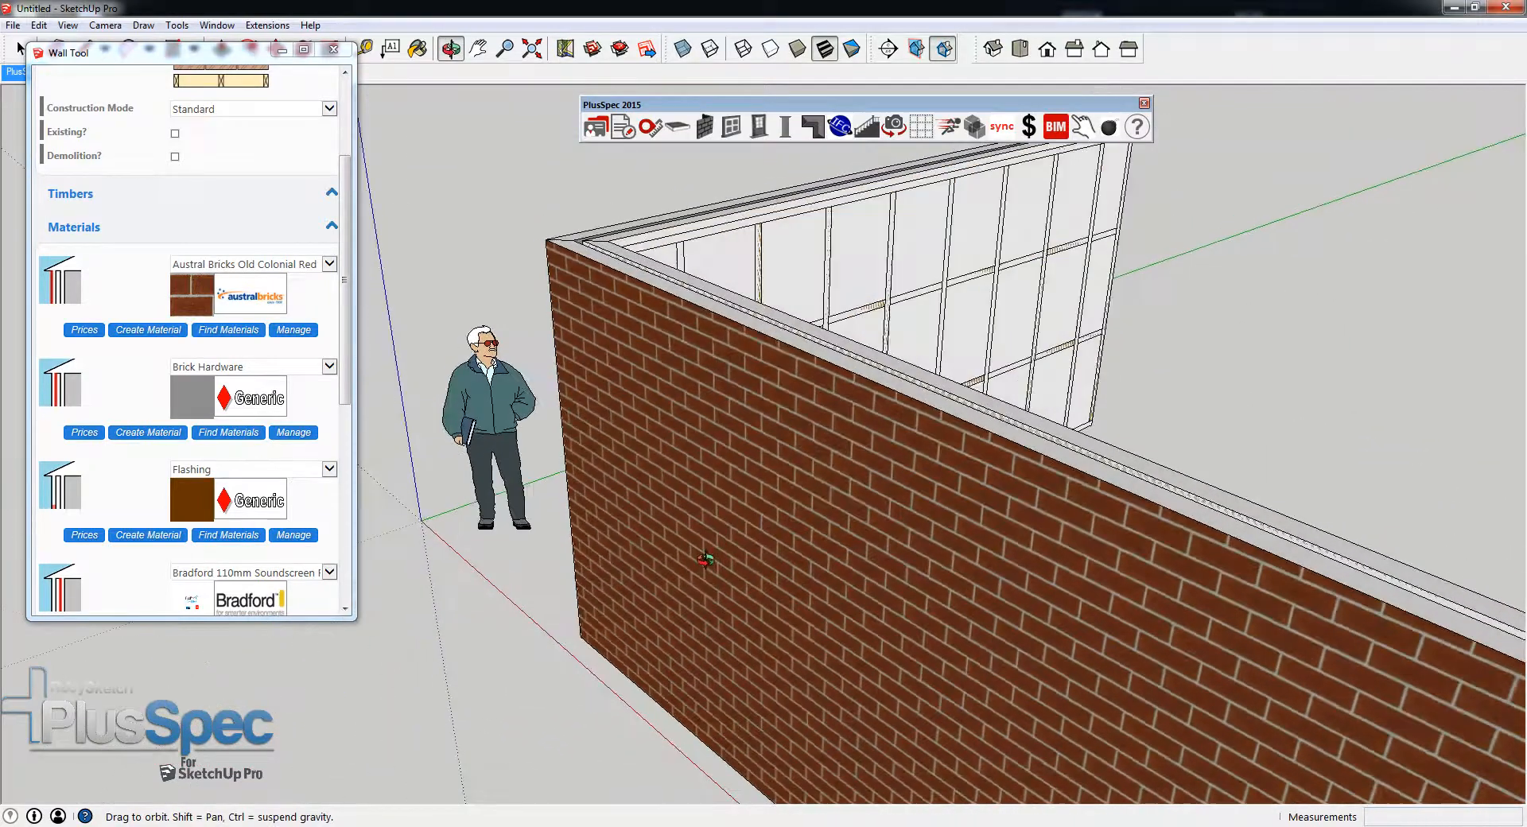
# - Measure the thickness of the outer brick skin along the top edge of the front wall
pyautogui.scroll(4, 836, 384)
pyautogui.moveTo(857, 382); pyautogui.dragTo(824, 422, button='middle')
pyautogui.scroll(1, 816, 416)
pyautogui.scroll(2, 815, 415)
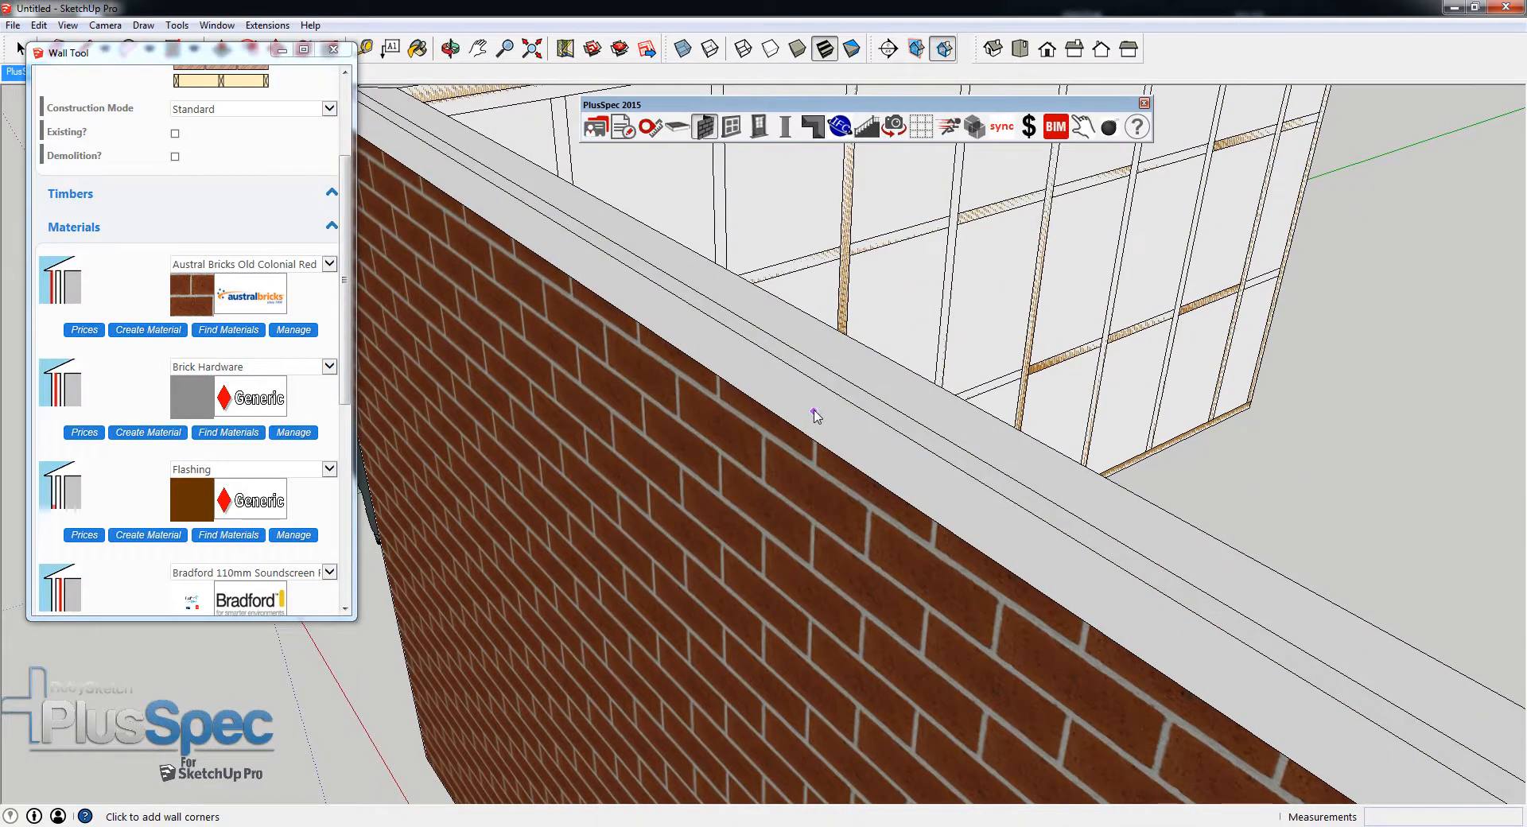
pyautogui.press('t')
pyautogui.click(823, 385)
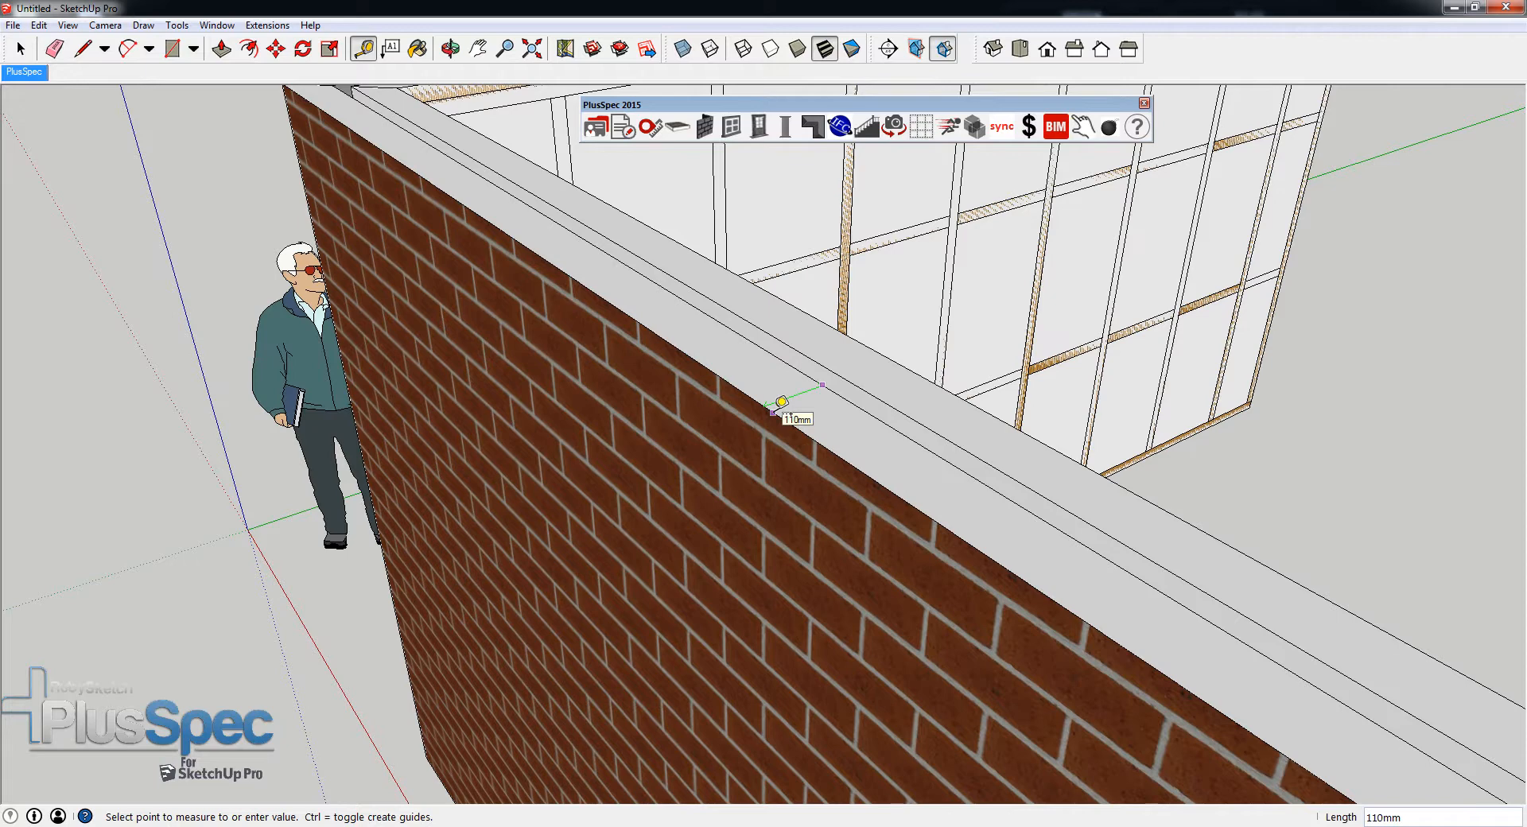
pyautogui.press('space')
# - Import brick sizes.png from the Textures for Tutorial folder as an image and place it flat in front of the wall
pyautogui.moveTo(743, 437); pyautogui.dragTo(559, 366, button='middle')
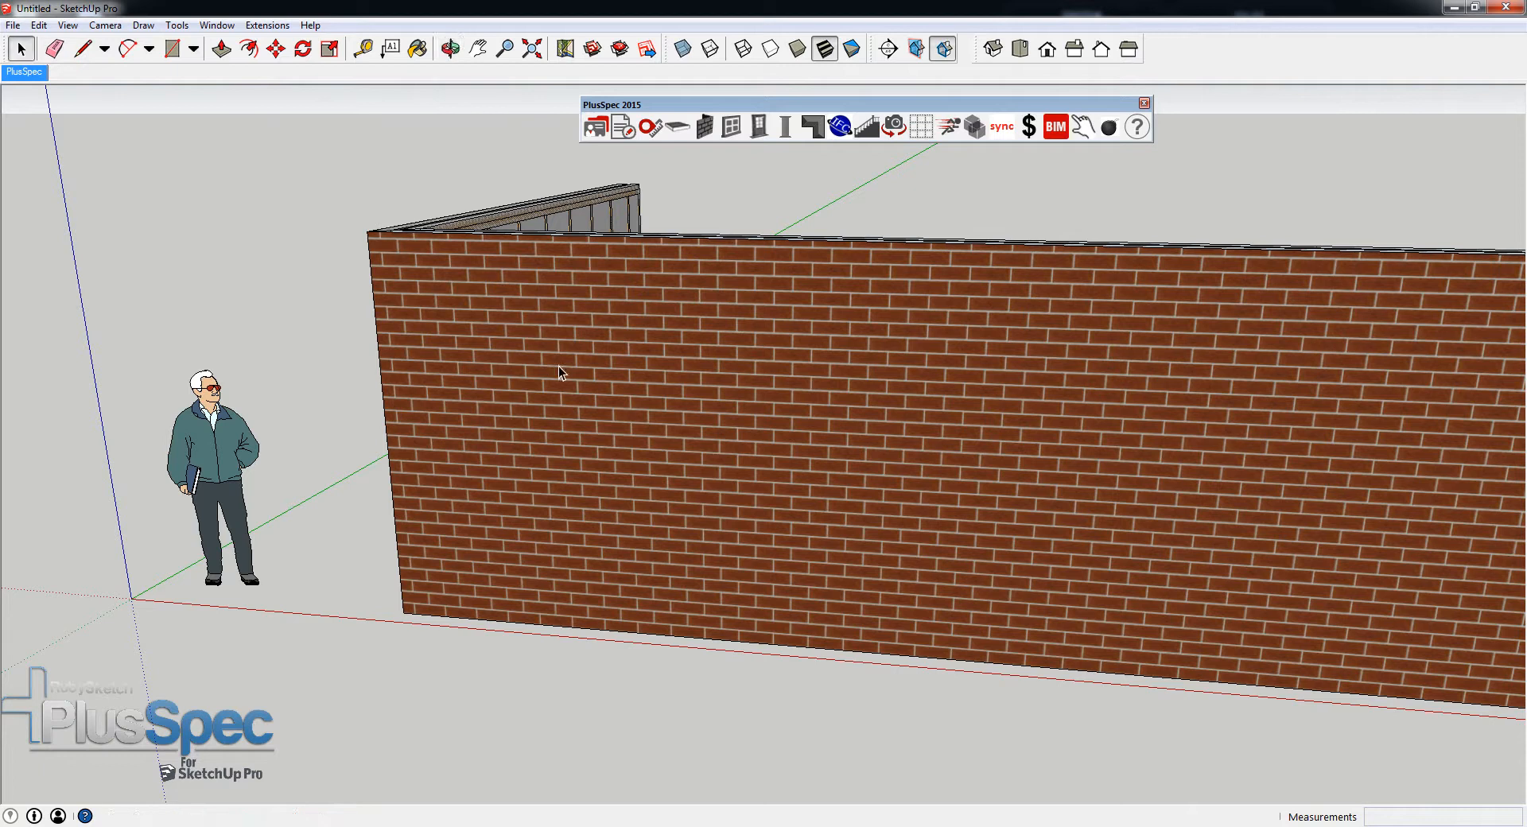
pyautogui.click(11, 26)
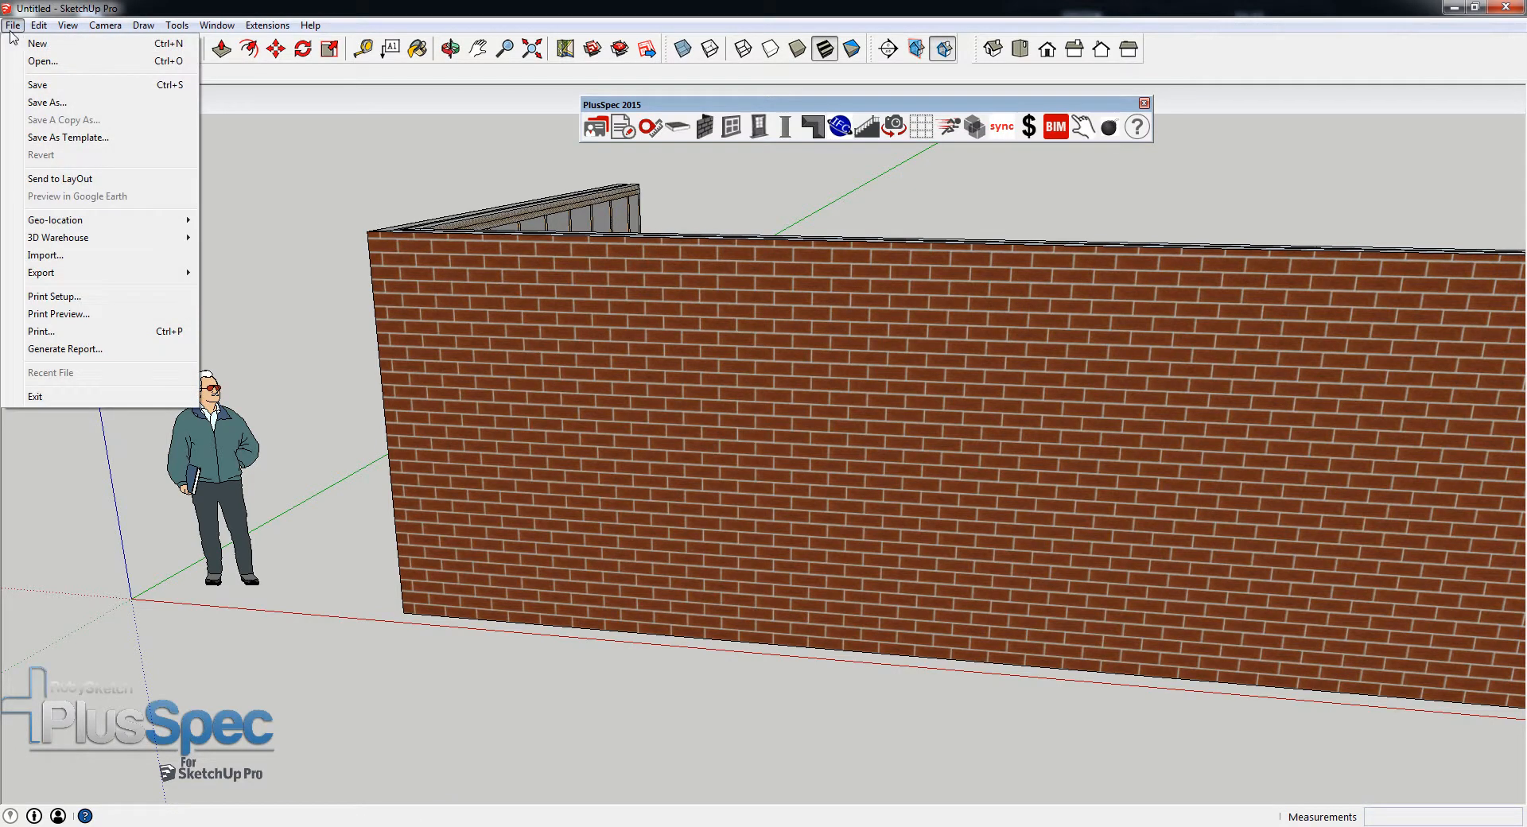
pyautogui.click(56, 255)
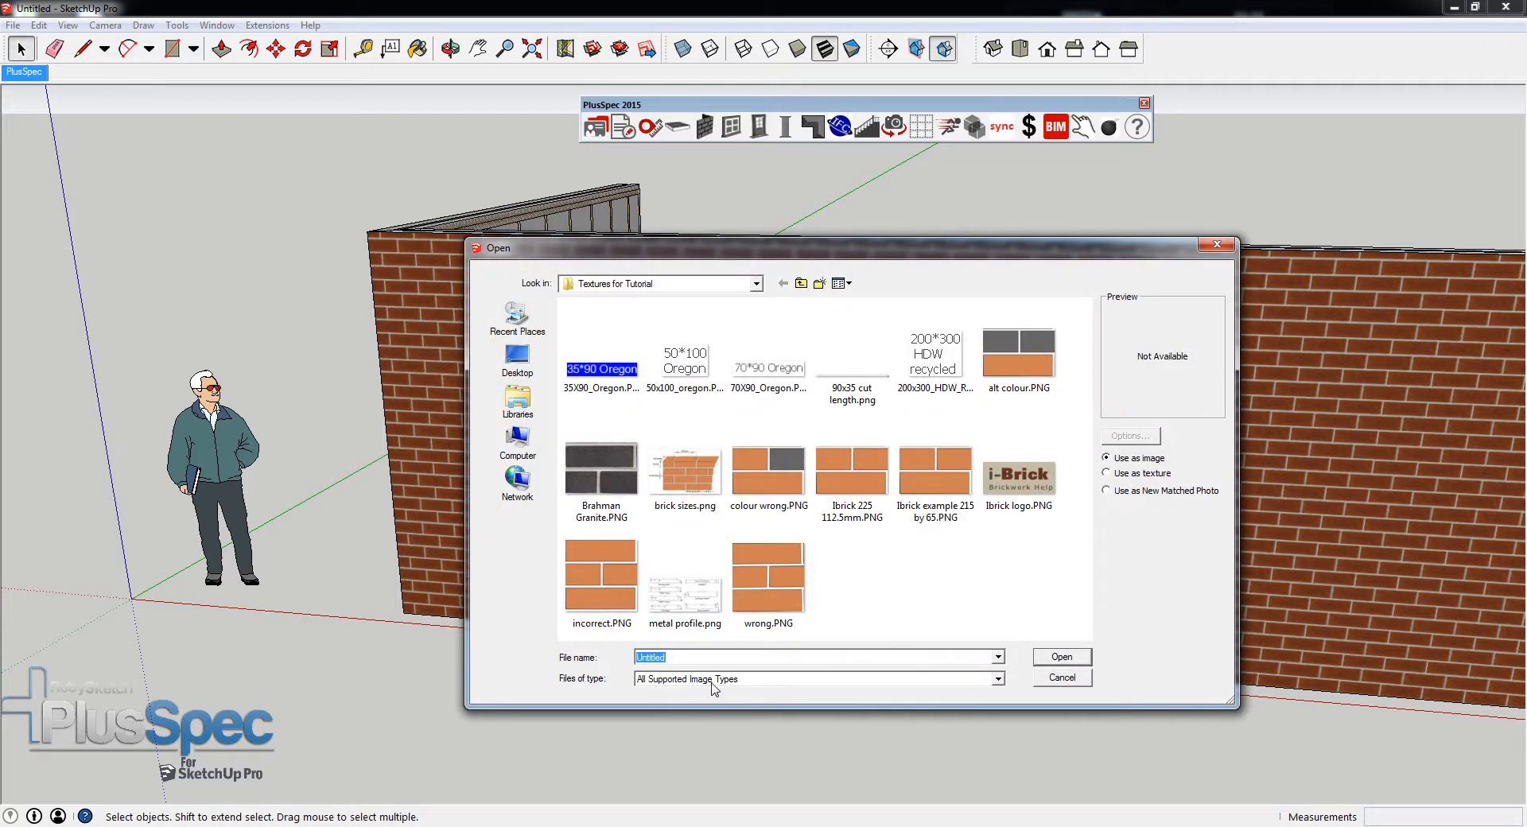
pyautogui.click(693, 481)
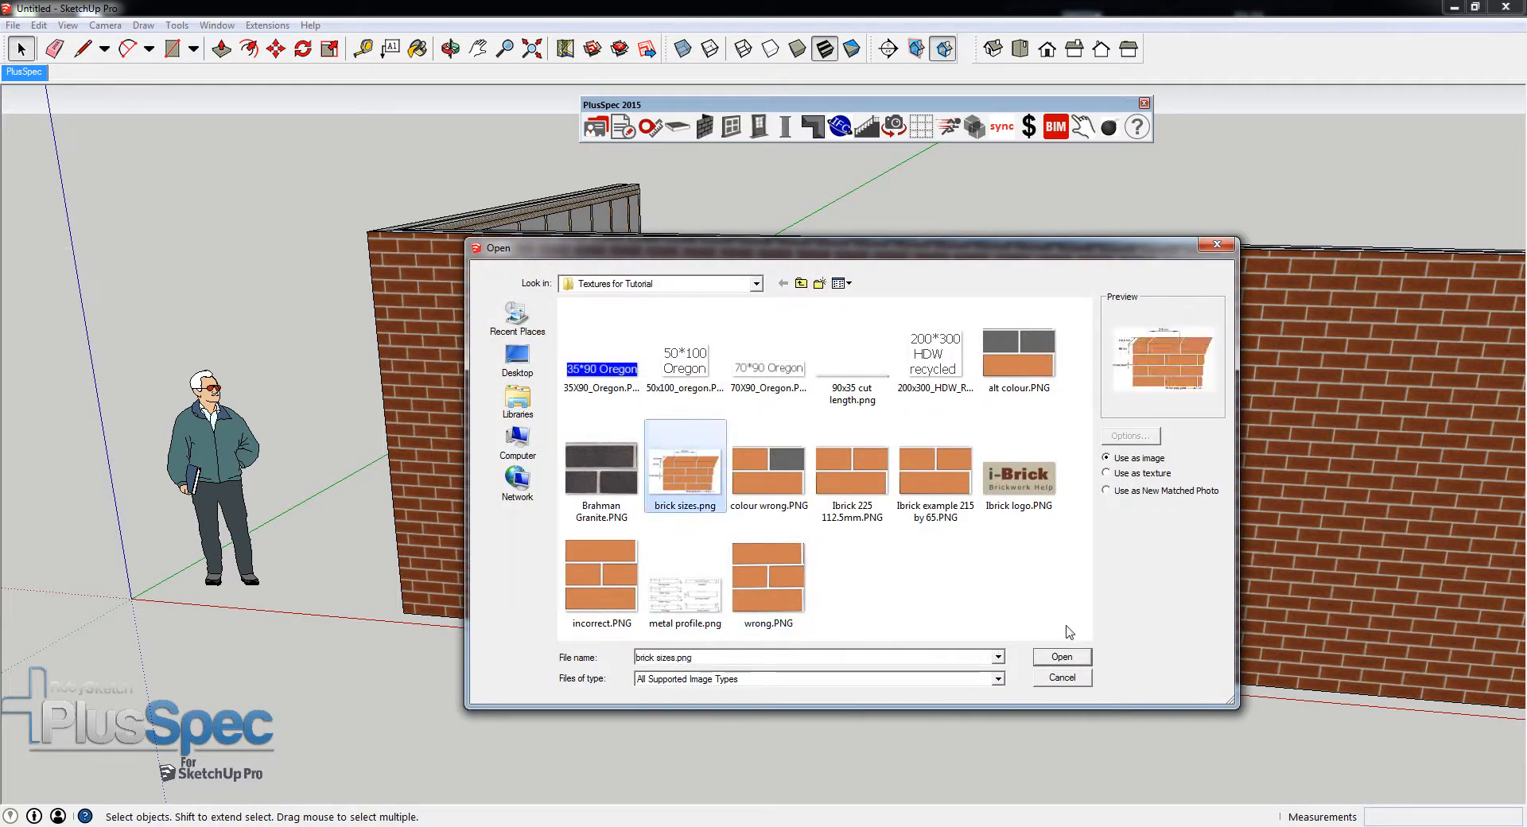
pyautogui.click(1067, 658)
pyautogui.keyDown('shift'); pyautogui.moveTo(881, 659); pyautogui.dragTo(903, 341, button='middle'); pyautogui.keyUp('shift')
pyautogui.click(403, 586)
pyautogui.click(1291, 432)
# - Examine the brick length, height, depth and the bed and perp joint sizes on the imported diagram
pyautogui.moveTo(1086, 500); pyautogui.dragTo(832, 611, button='middle')
pyautogui.moveTo(794, 432); pyautogui.dragTo(764, 493, button='middle')
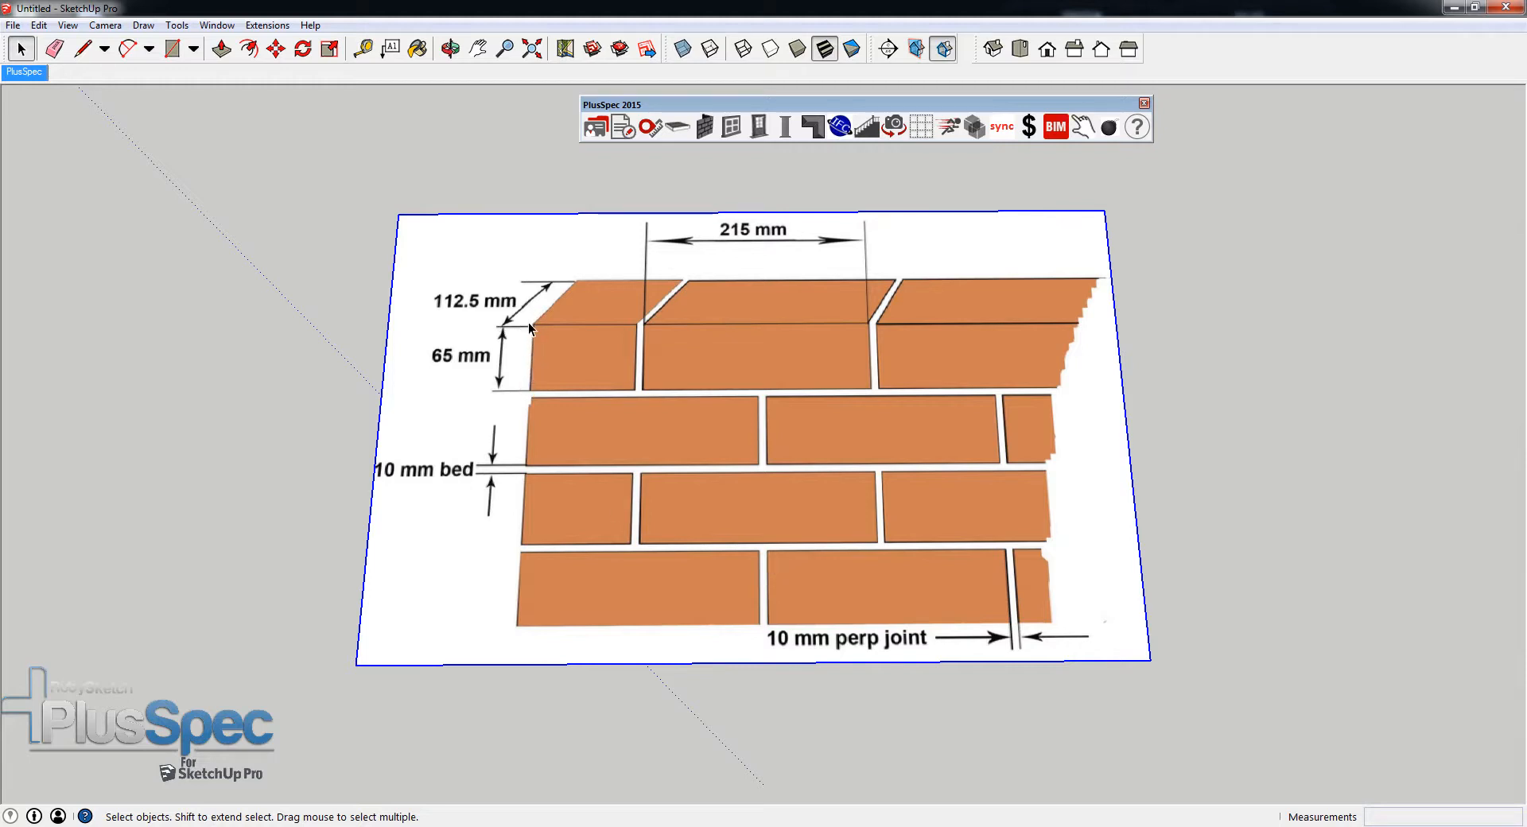
pyautogui.moveTo(560, 325); pyautogui.dragTo(590, 444, button='middle')
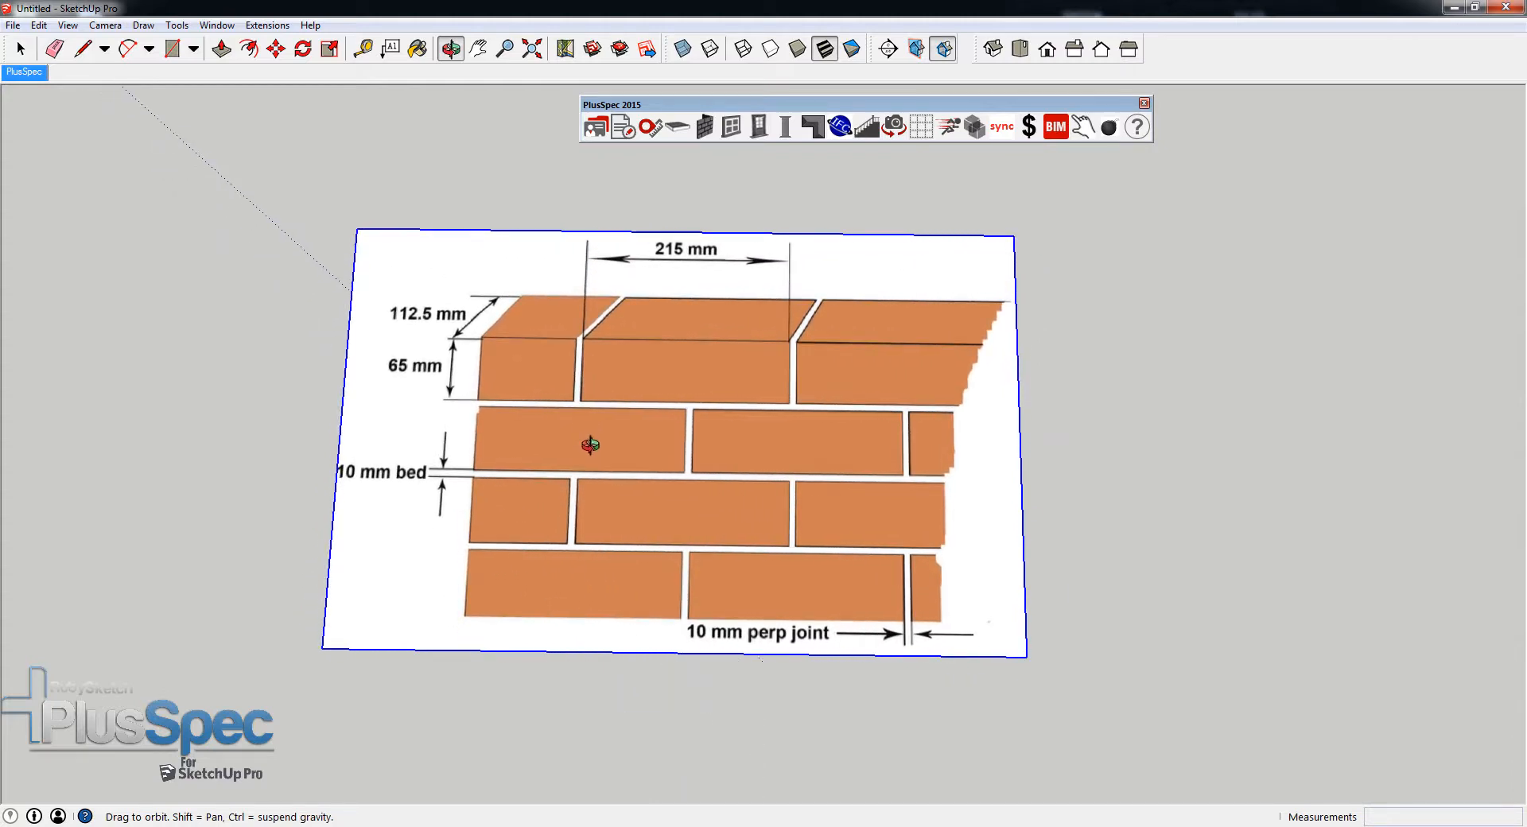
pyautogui.press('space')
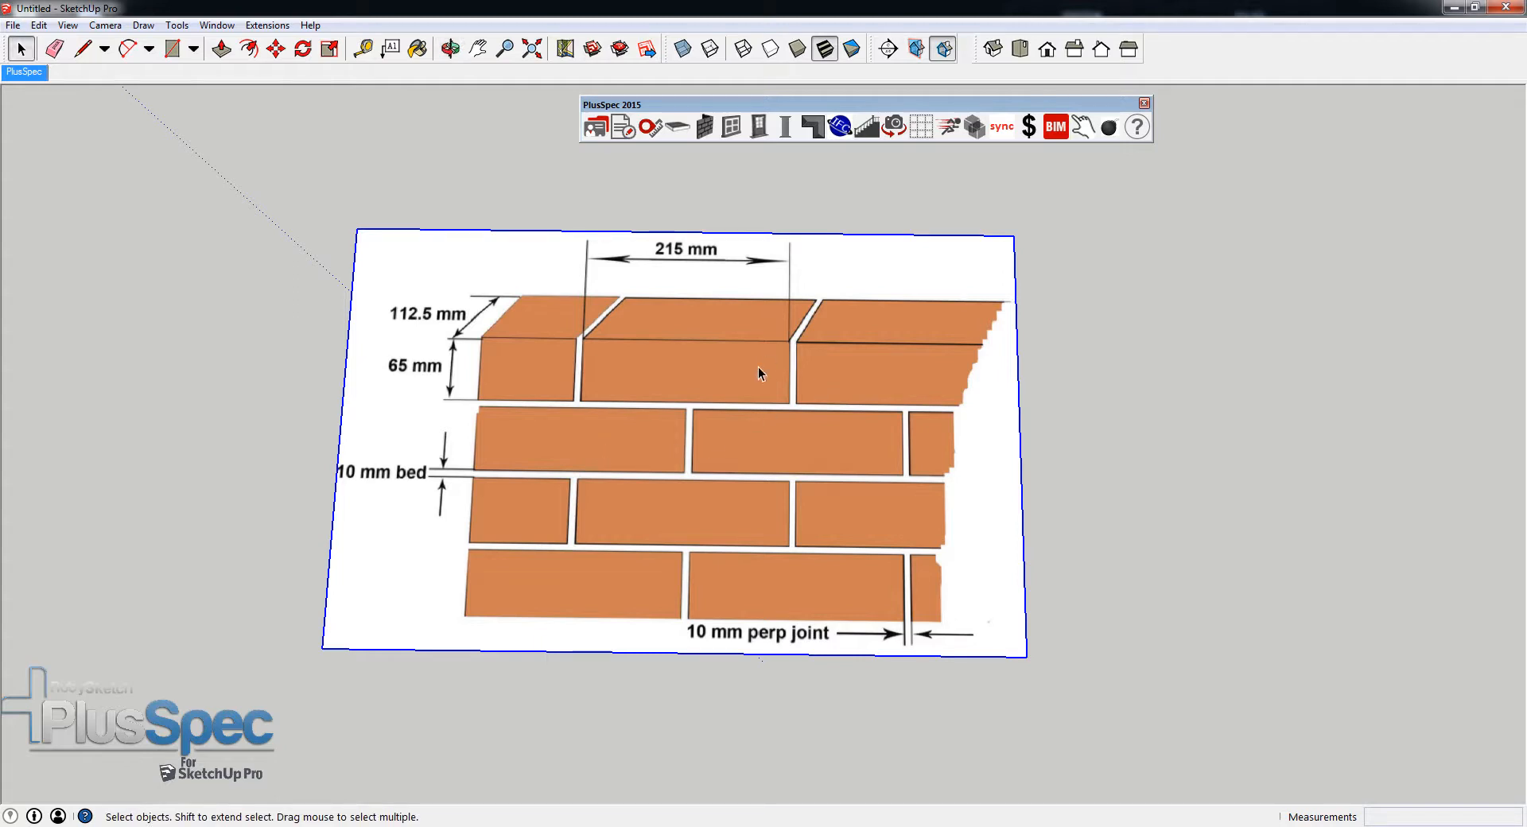
pyautogui.moveTo(753, 396); pyautogui.dragTo(709, 425, button='middle')
pyautogui.scroll(3, 676, 477)
pyautogui.moveTo(668, 499); pyautogui.dragTo(651, 616, button='middle')
pyautogui.scroll(-3, 651, 616)
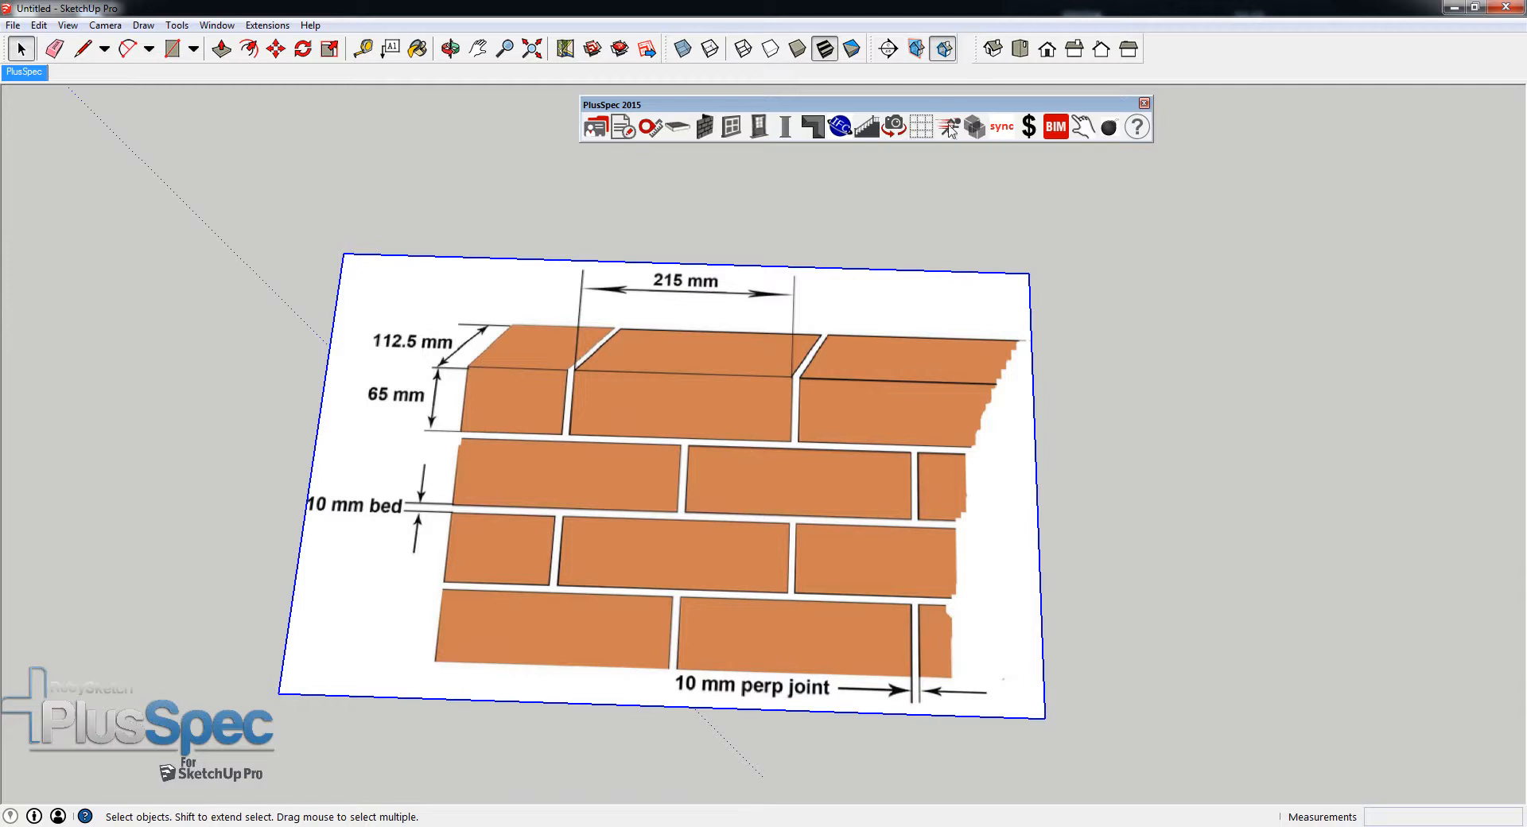
# - Undock the Views toolbar over the model and toggle its visibility off and on in the toolbar list
pyautogui.moveTo(976, 48); pyautogui.dragTo(980, 227)
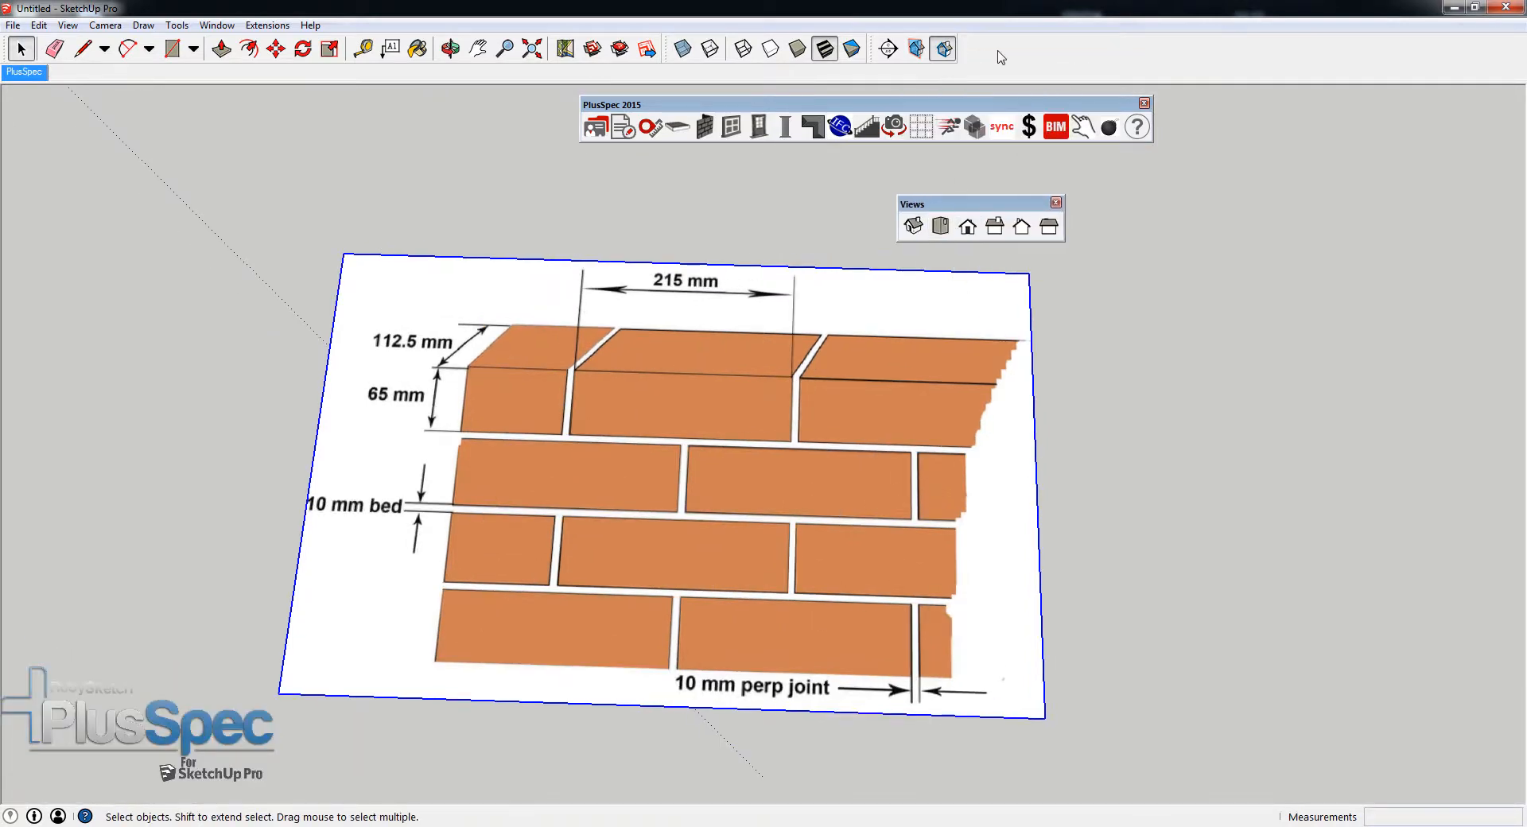
pyautogui.click(68, 25)
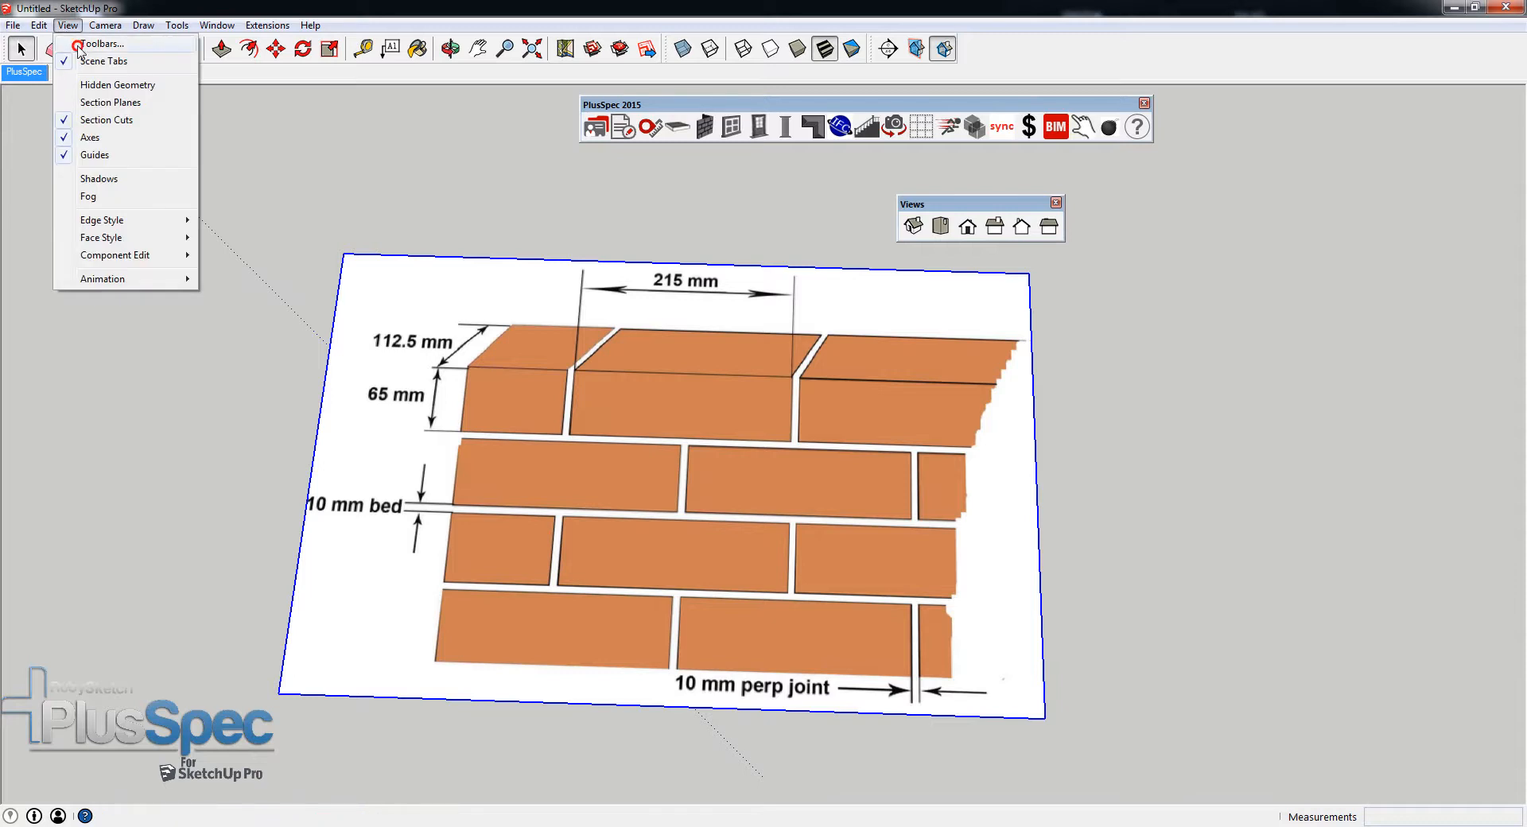
pyautogui.click(80, 40)
pyautogui.moveTo(773, 441); pyautogui.dragTo(777, 494)
pyautogui.click(621, 498)
pyautogui.click(622, 498)
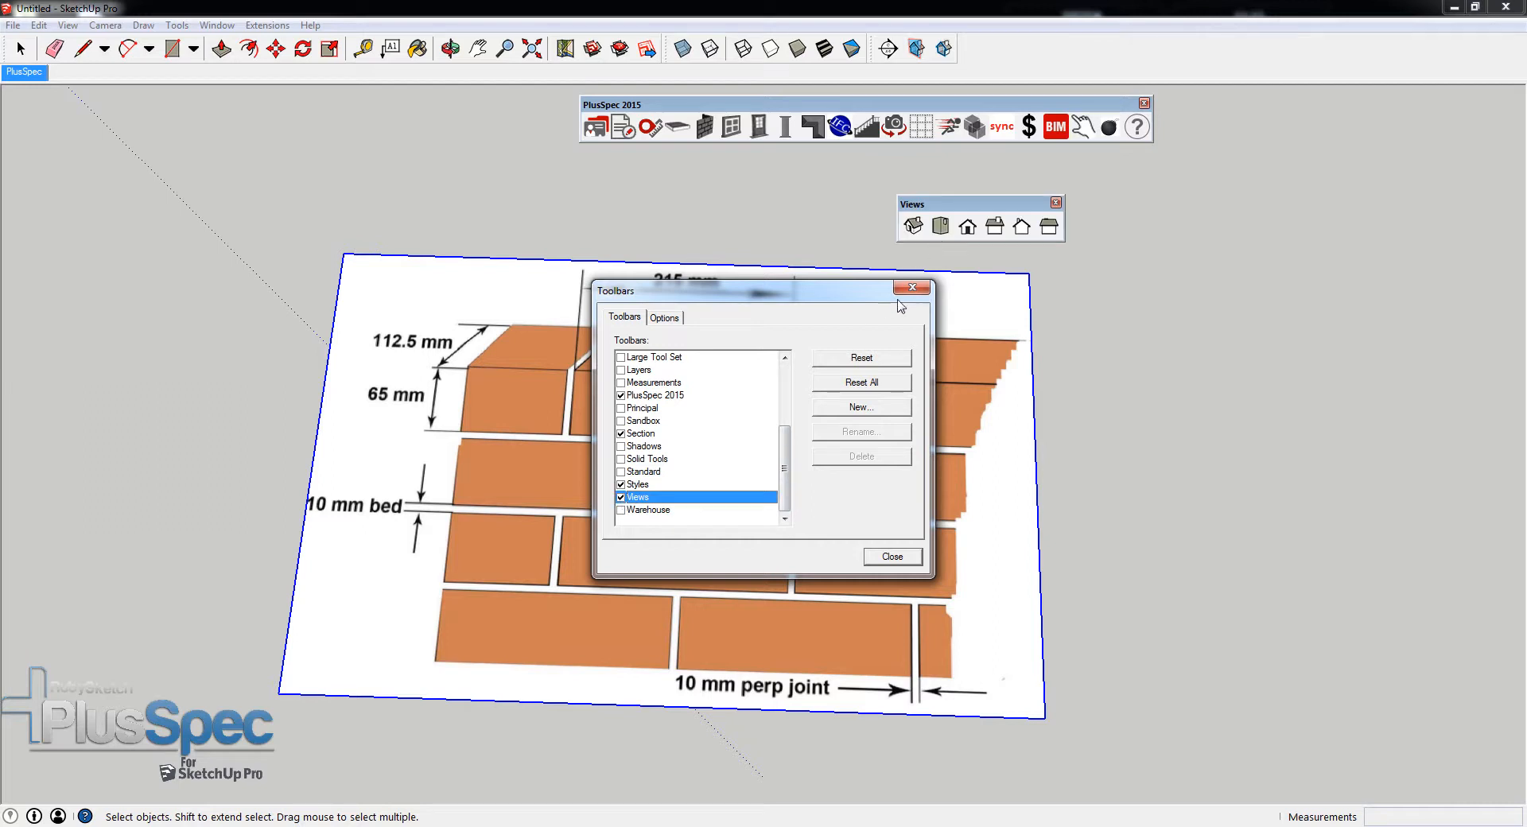
pyautogui.click(893, 556)
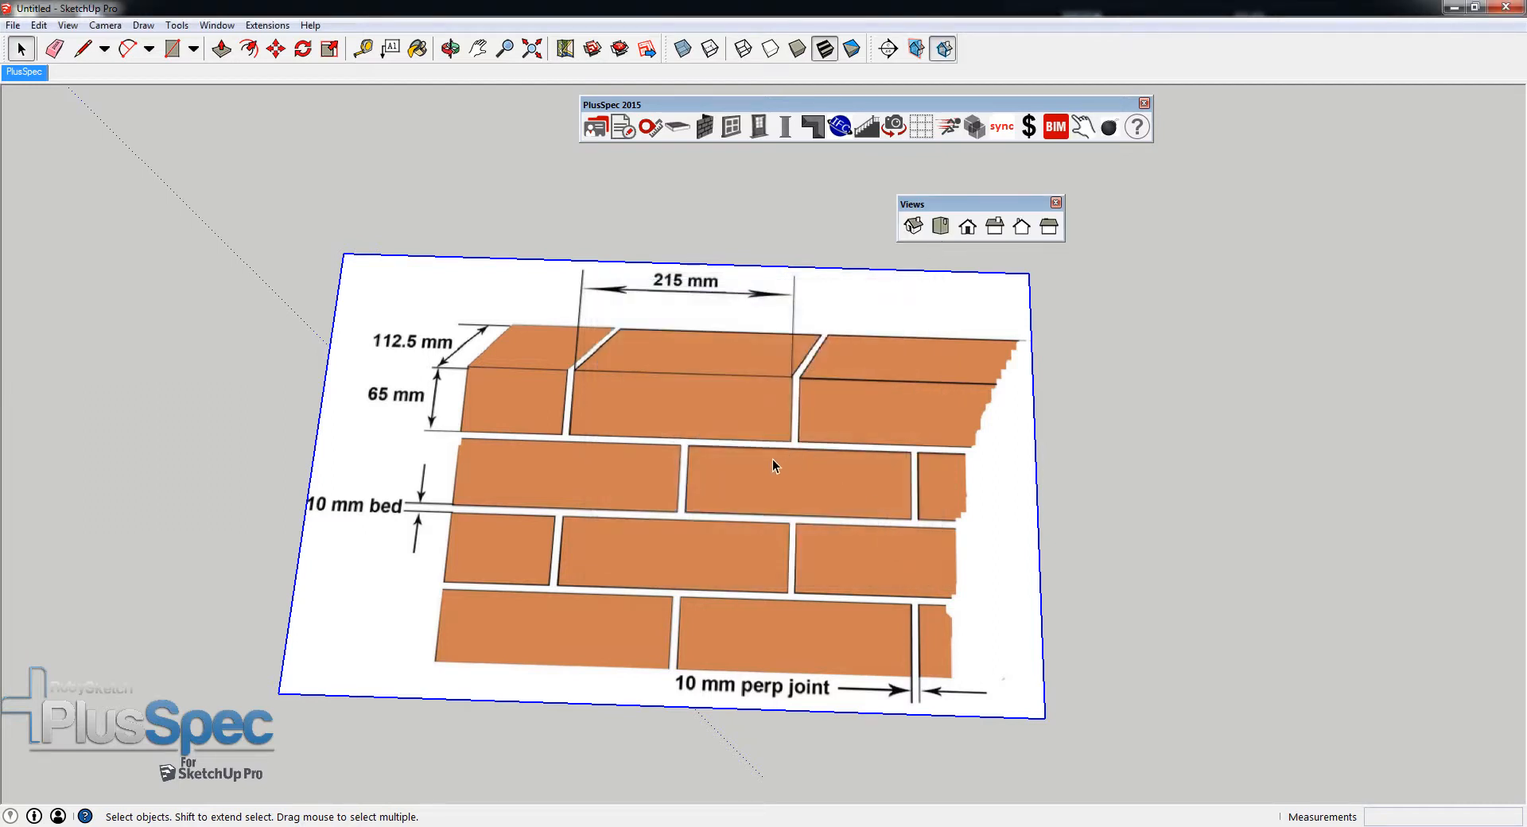
# - Switch to the top view of the imported brick image and dock the Views toolbar with the other toolbars
pyautogui.click(941, 227)
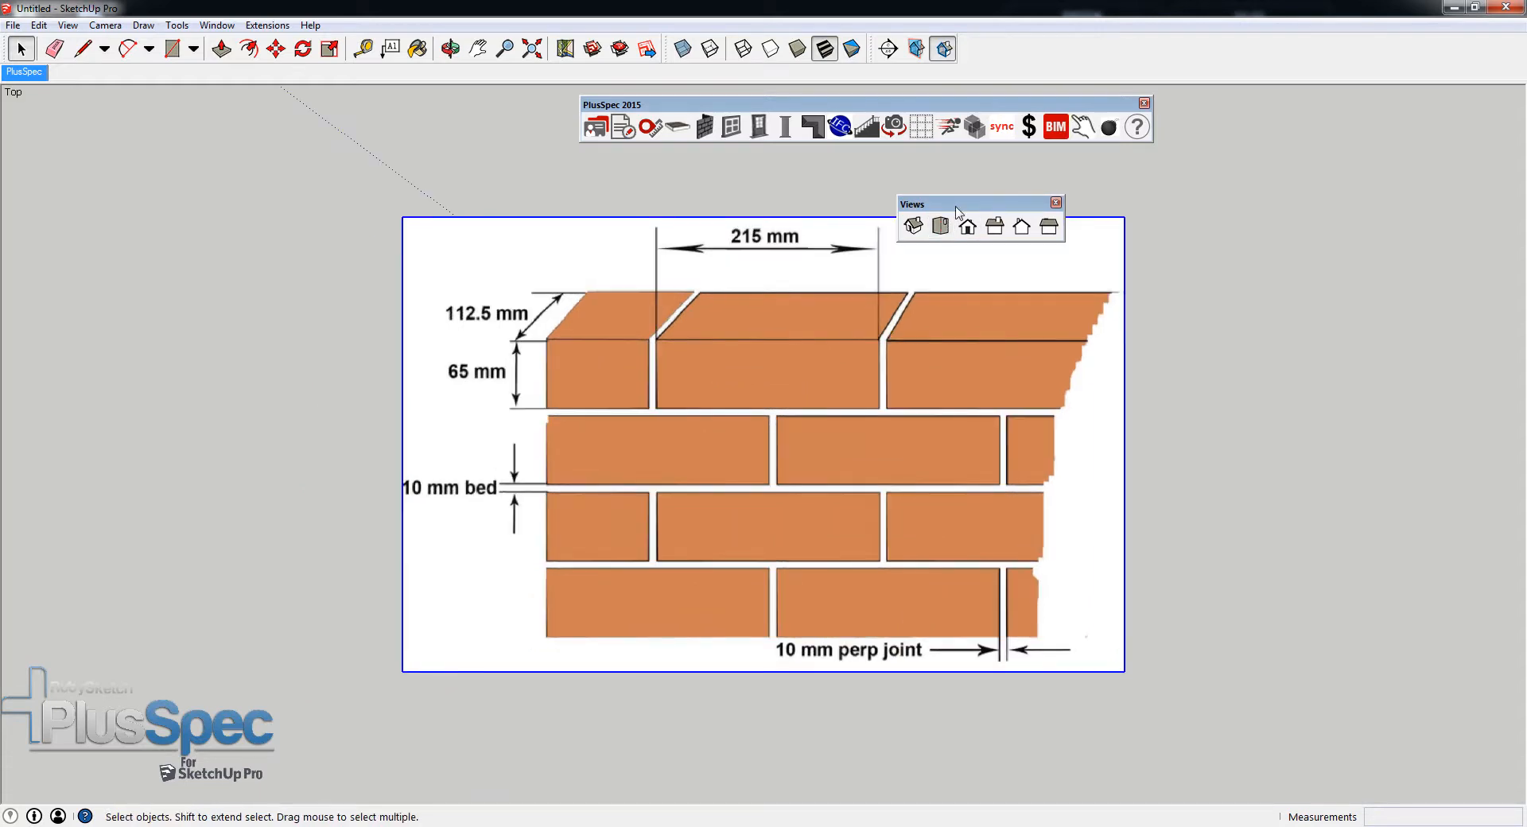
pyautogui.moveTo(946, 205); pyautogui.dragTo(1018, 44)
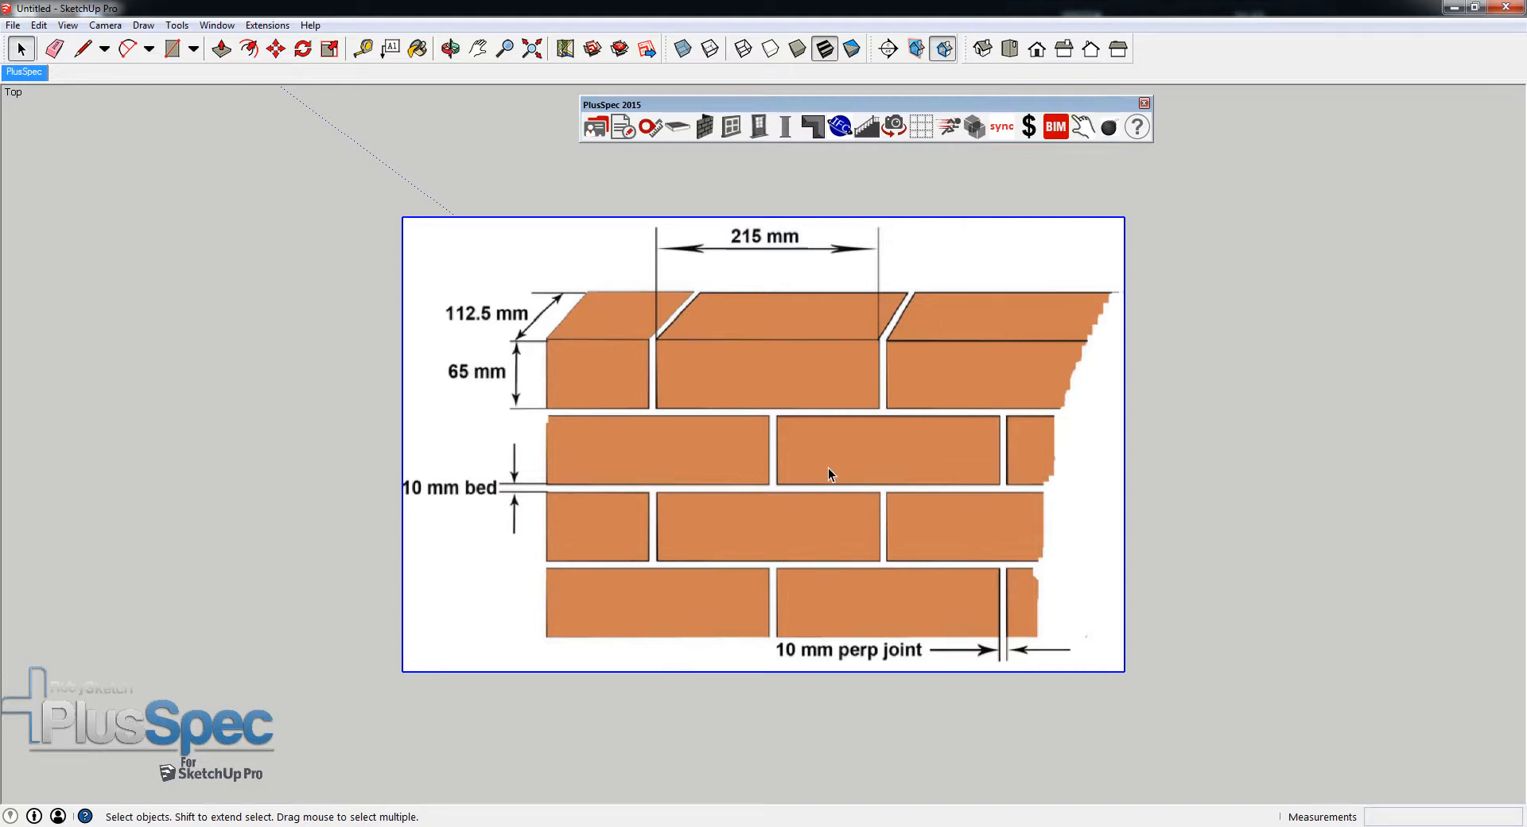
pyautogui.scroll(-5, 828, 468)
pyautogui.moveTo(825, 465); pyautogui.dragTo(759, 513)
pyautogui.press('space')
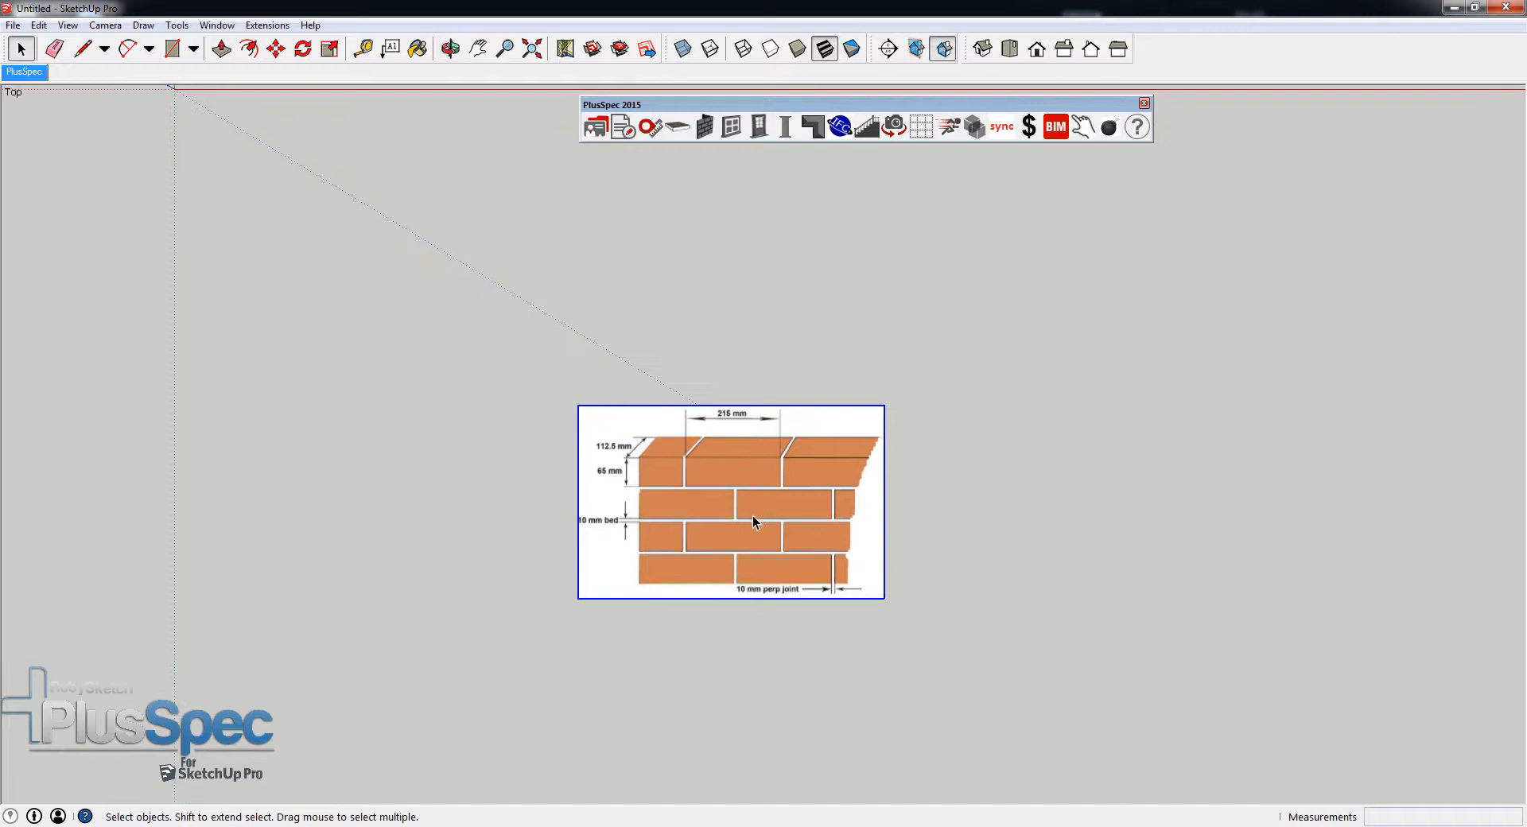
pyautogui.scroll(5, 755, 513)
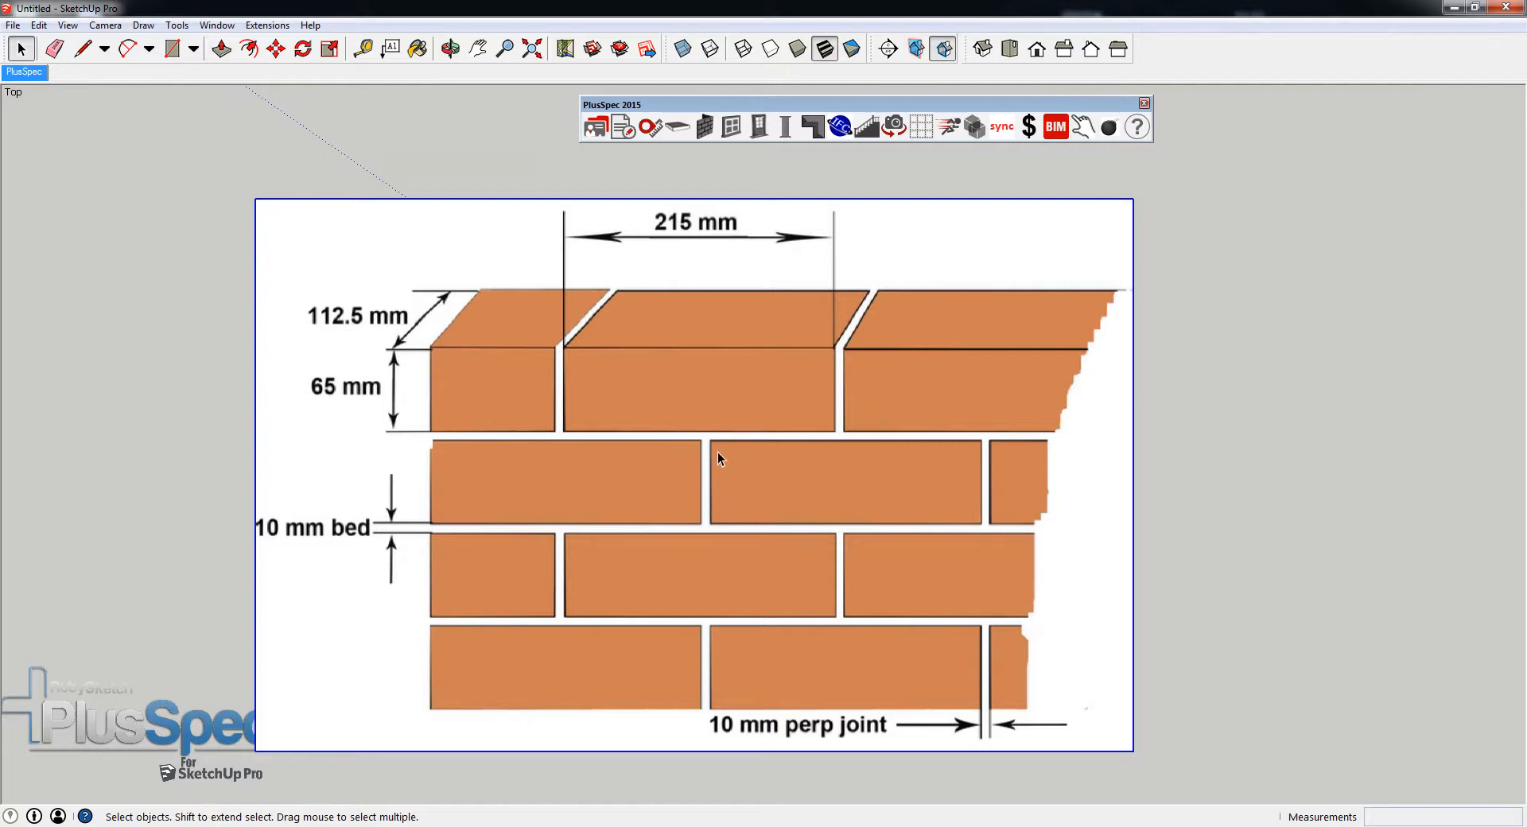
# - Reopen the Wall Tool with Brick Veneer construction and start creating a material based on Austral Bricks Old Colonial Red
pyautogui.click(705, 128)
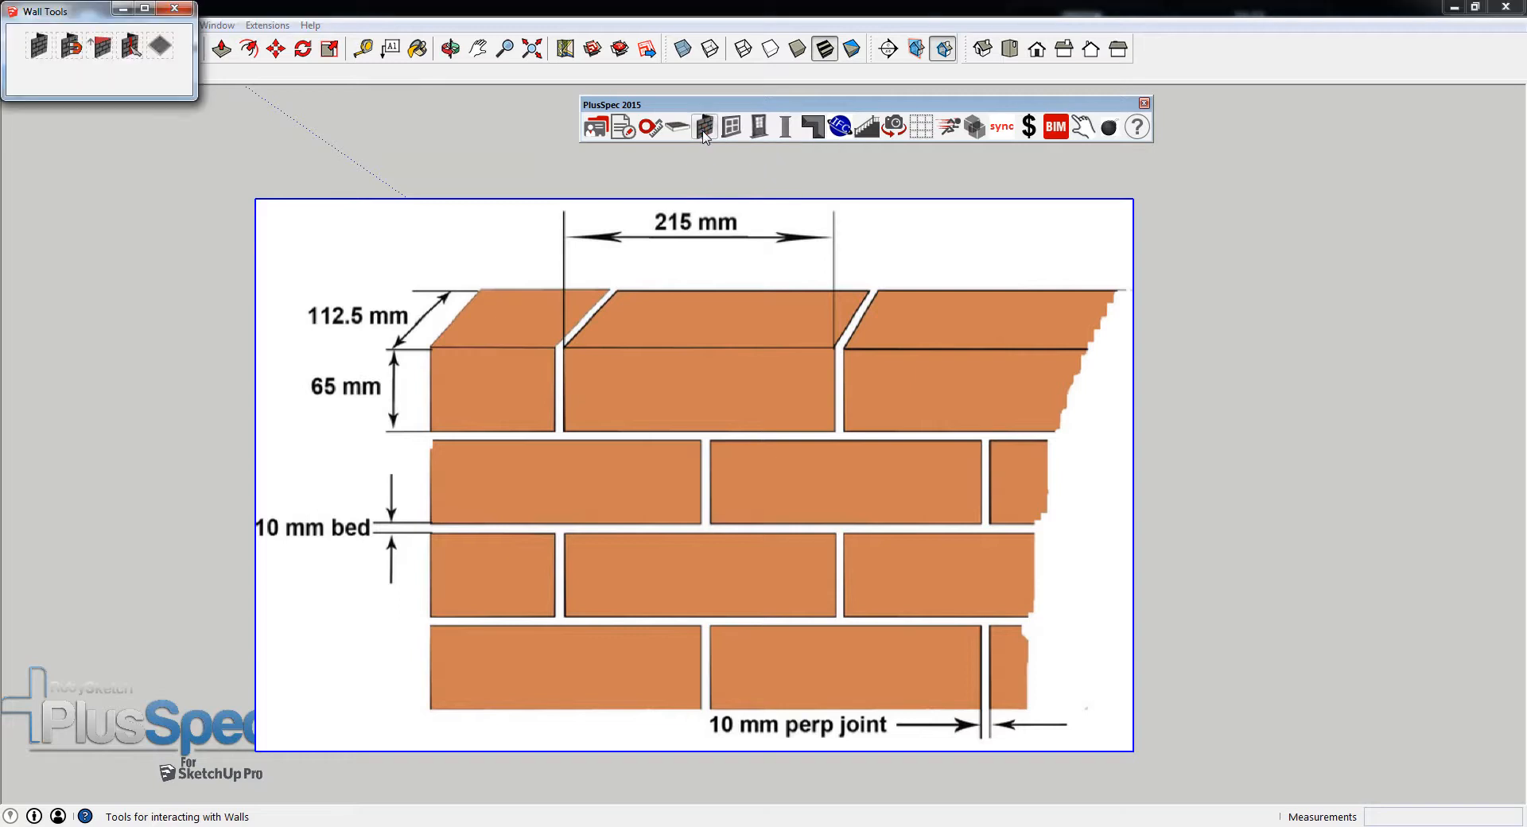
pyautogui.click(35, 49)
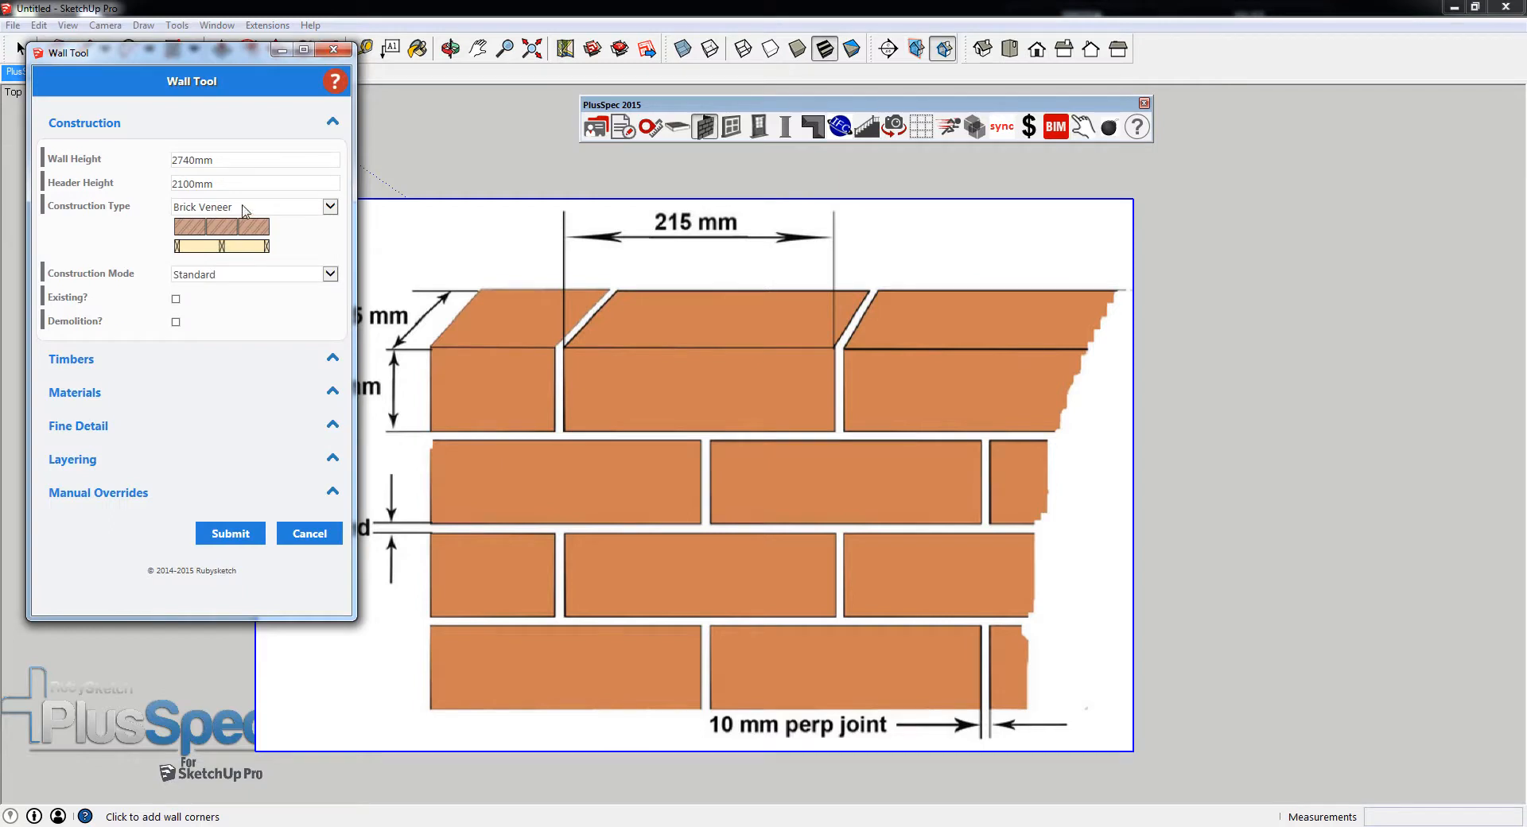
pyautogui.click(175, 208)
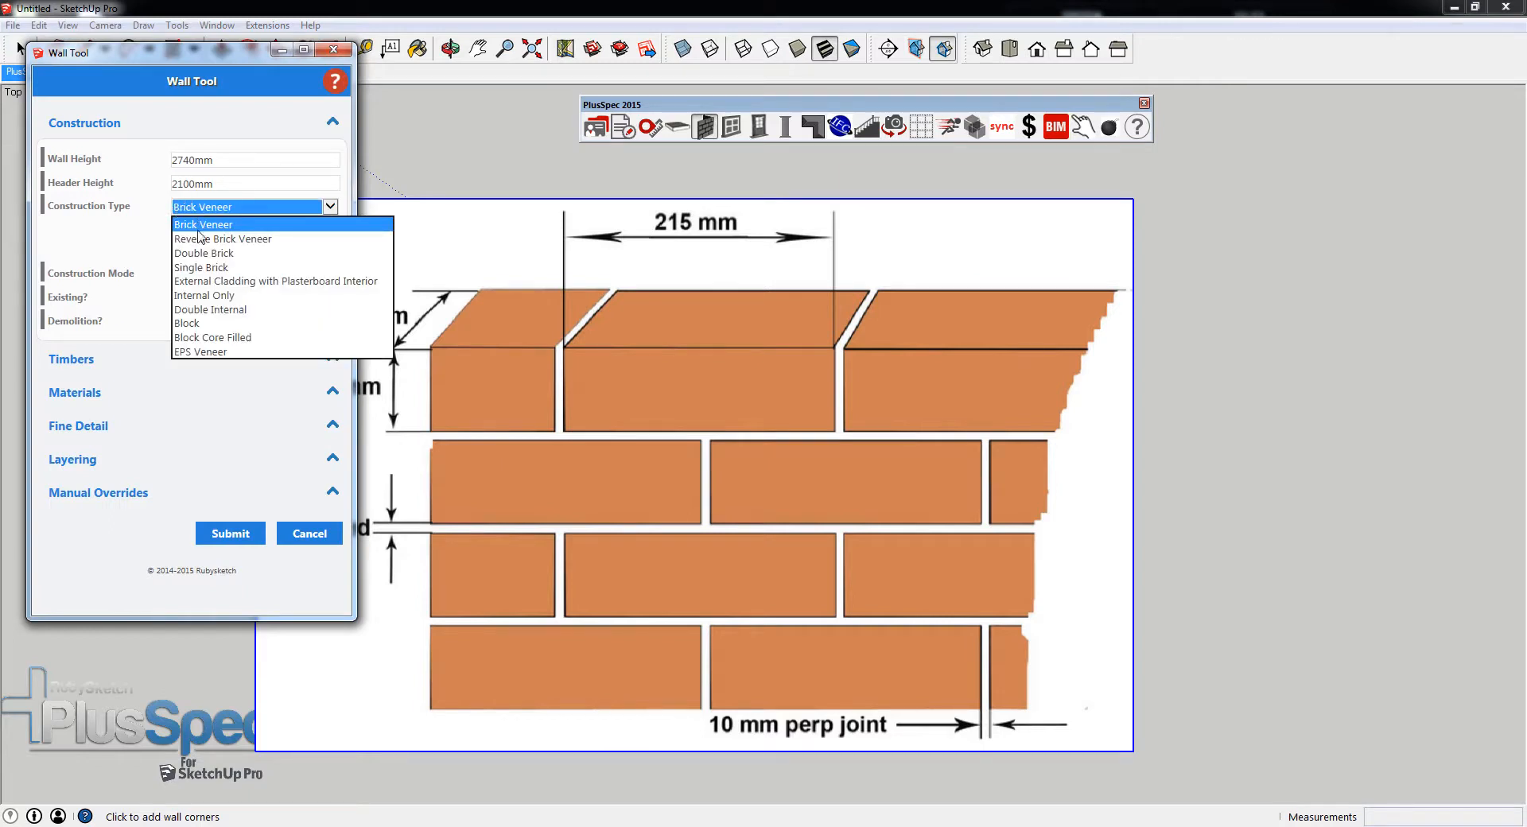
pyautogui.click(213, 209)
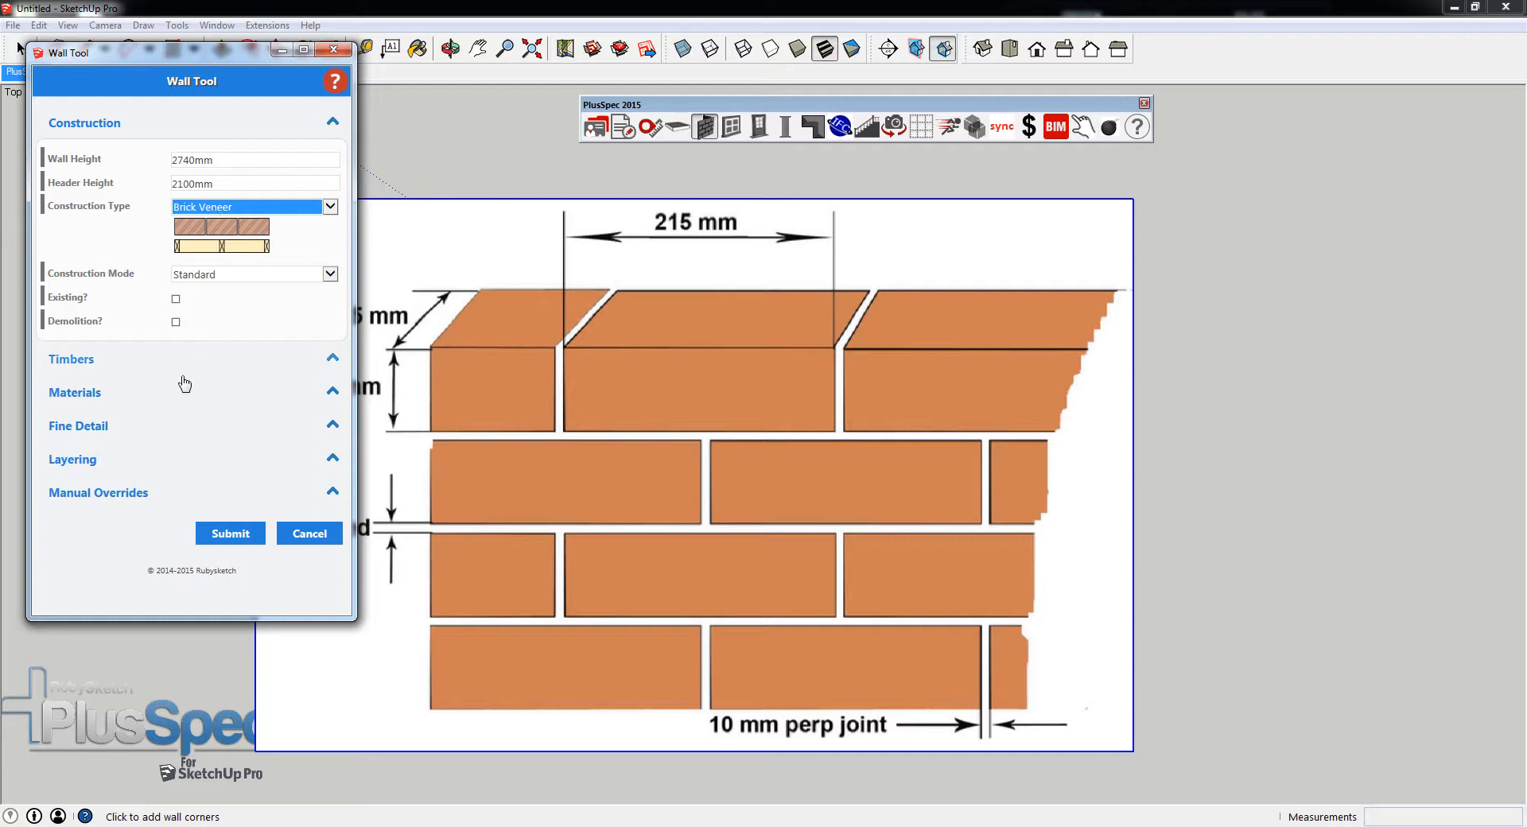
pyautogui.click(89, 398)
pyautogui.scroll(-1, 159, 365)
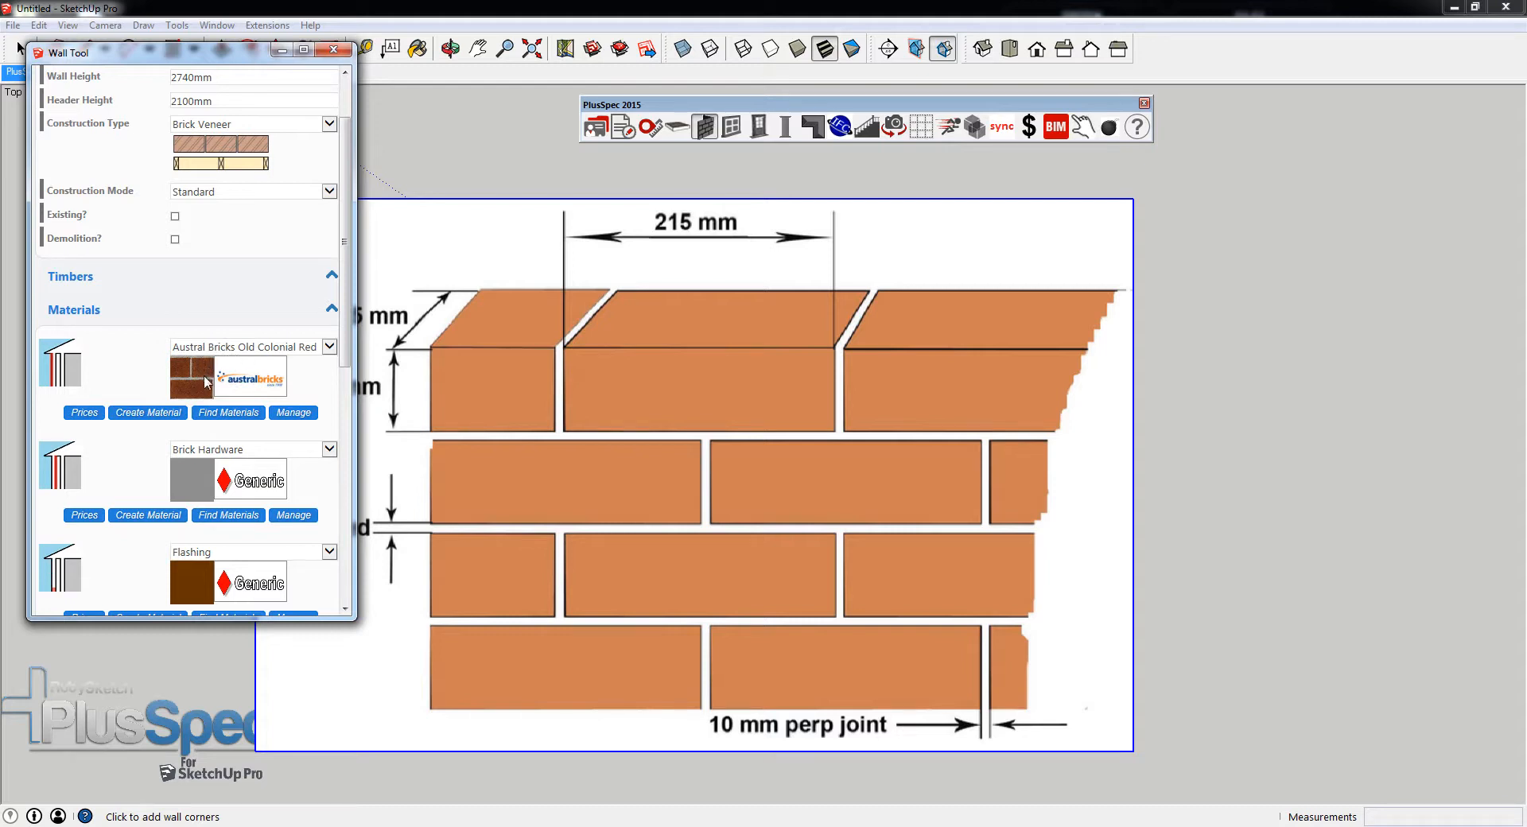
pyautogui.click(150, 415)
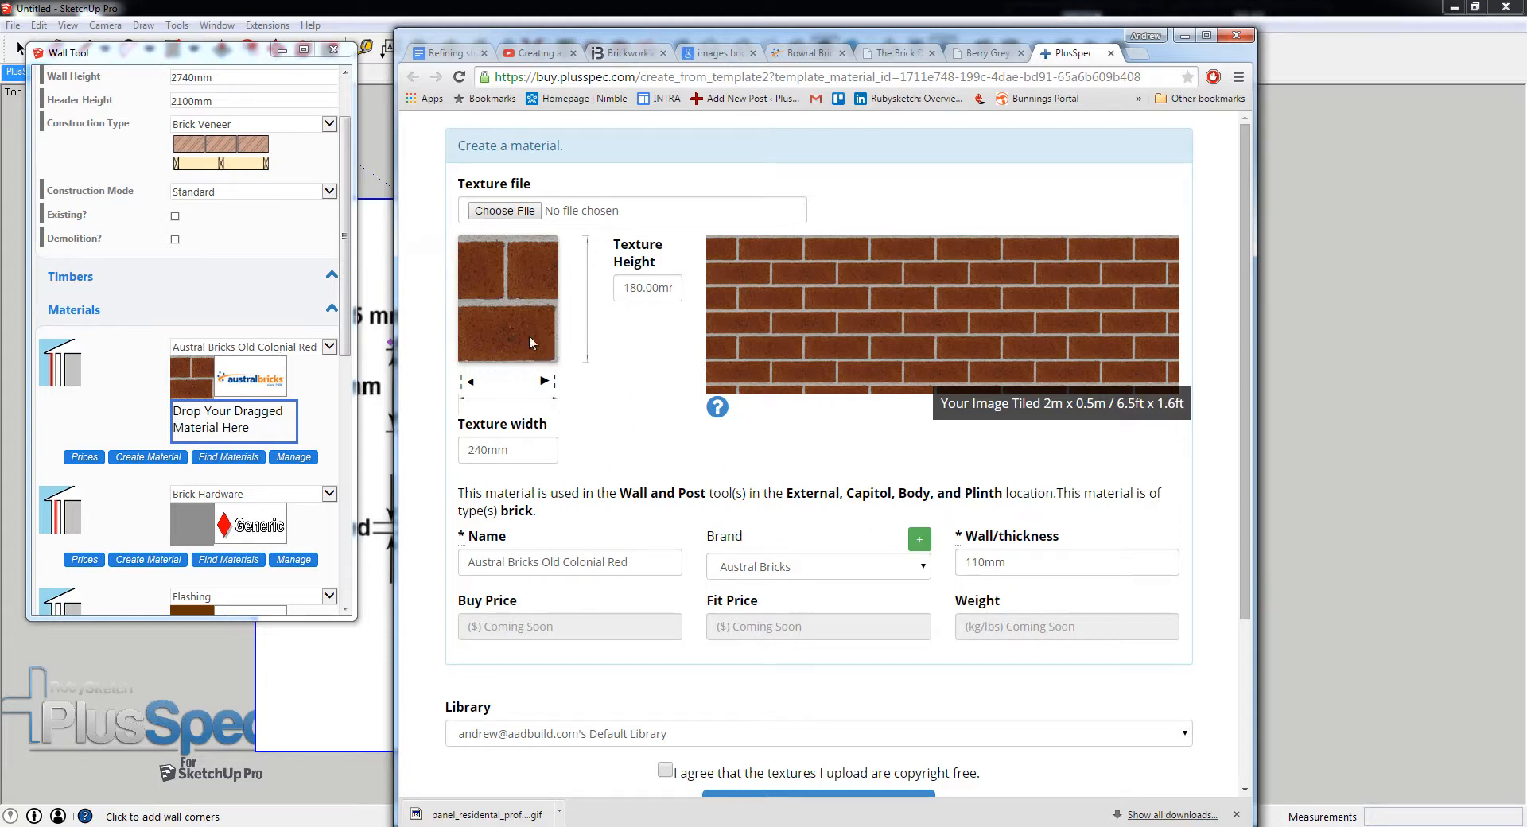
# - Switch to the Snipping Tool and capture one repeating two-course tile of the brick diagram, including its bed and perp joints
pyautogui.moveTo(1050, 54); pyautogui.dragTo(1526, 67)
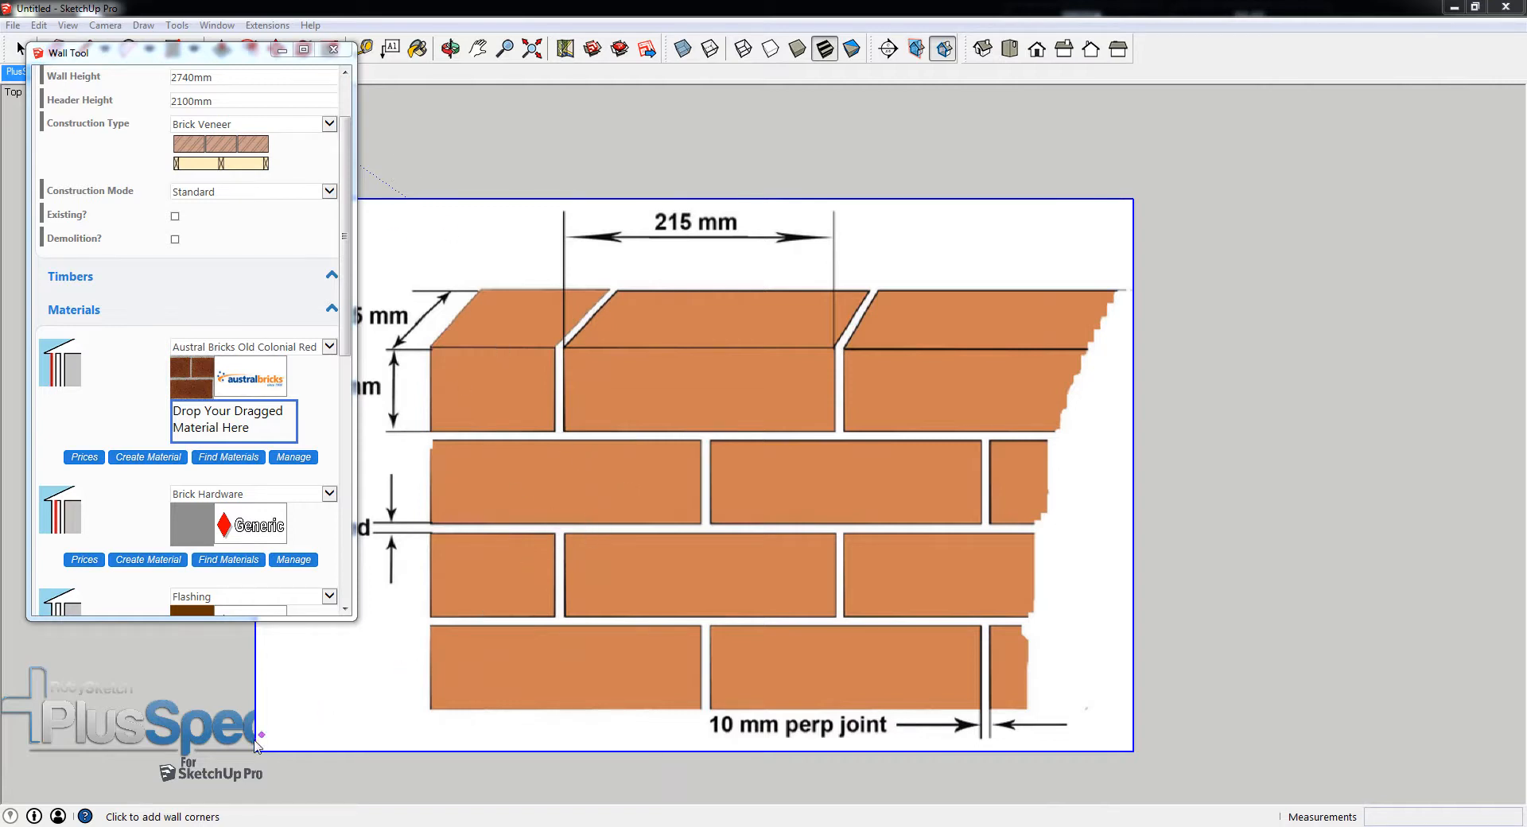
pyautogui.press('super')
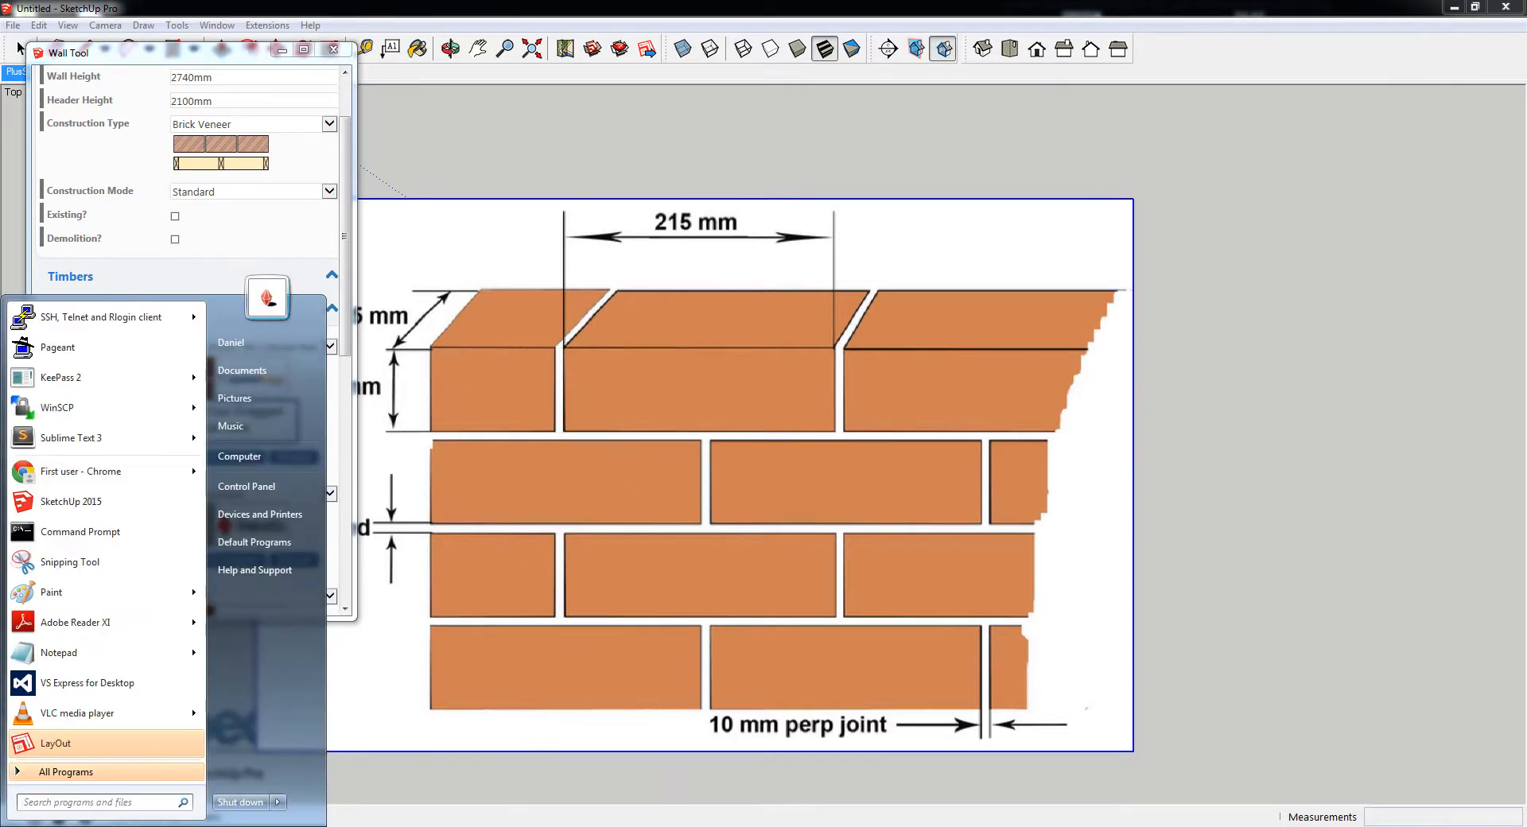
pyautogui.click(46, 569)
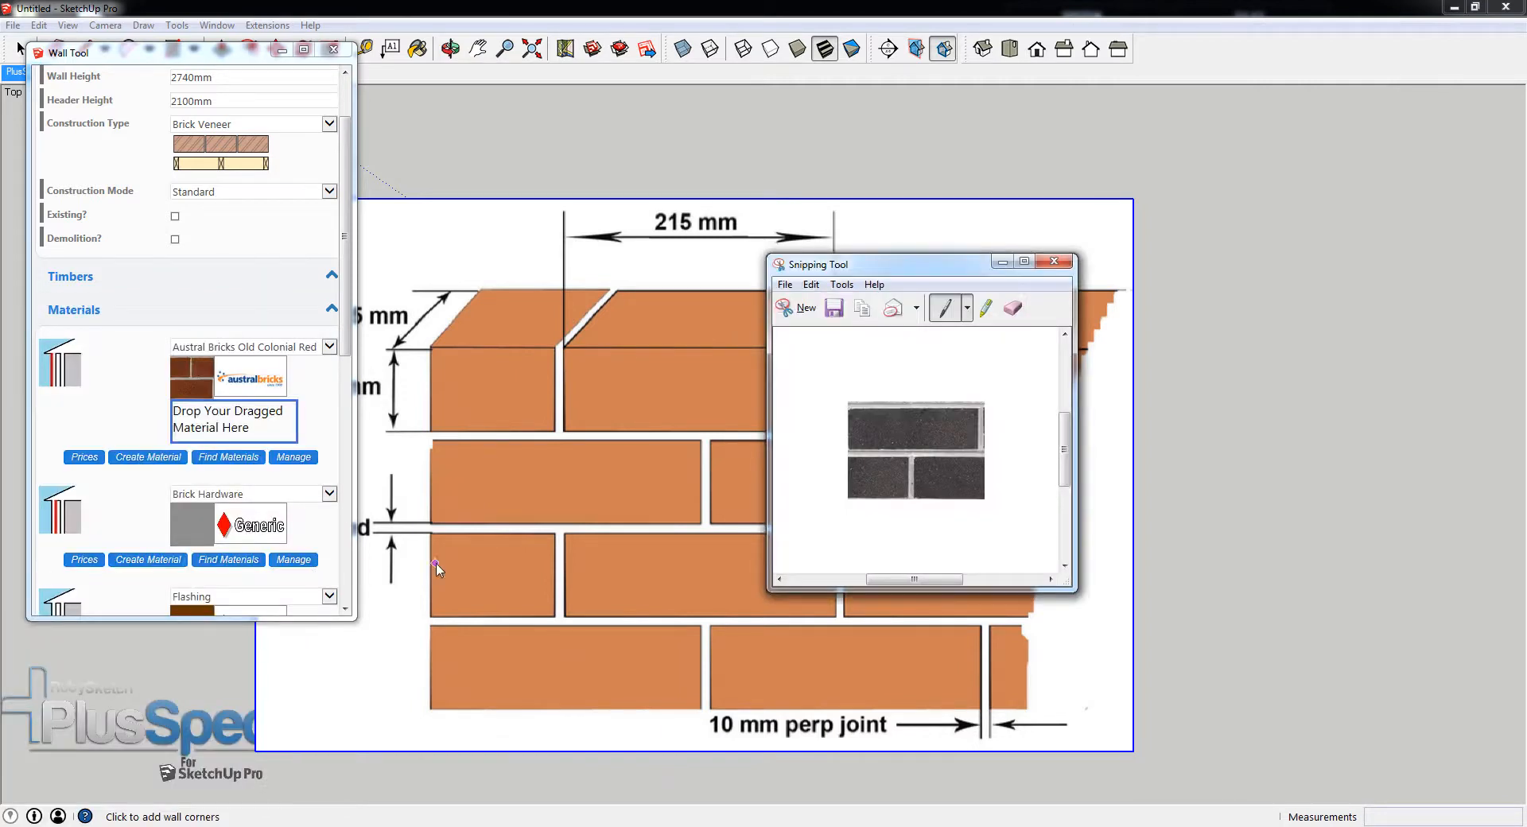
pyautogui.click(801, 309)
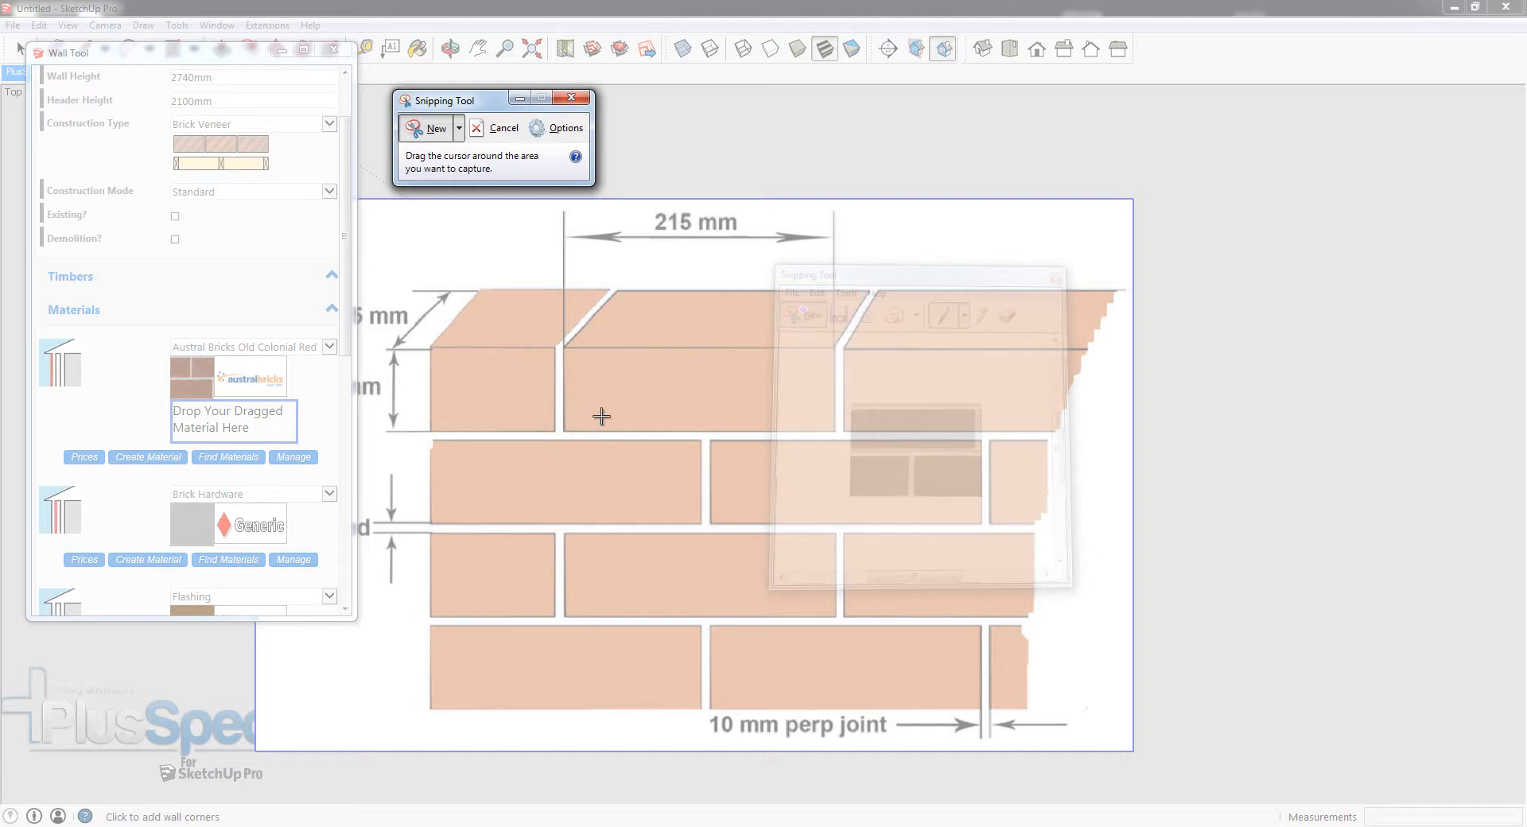
pyautogui.moveTo(700, 424); pyautogui.dragTo(547, 422)
pyautogui.click(501, 128)
pyautogui.click(442, 132)
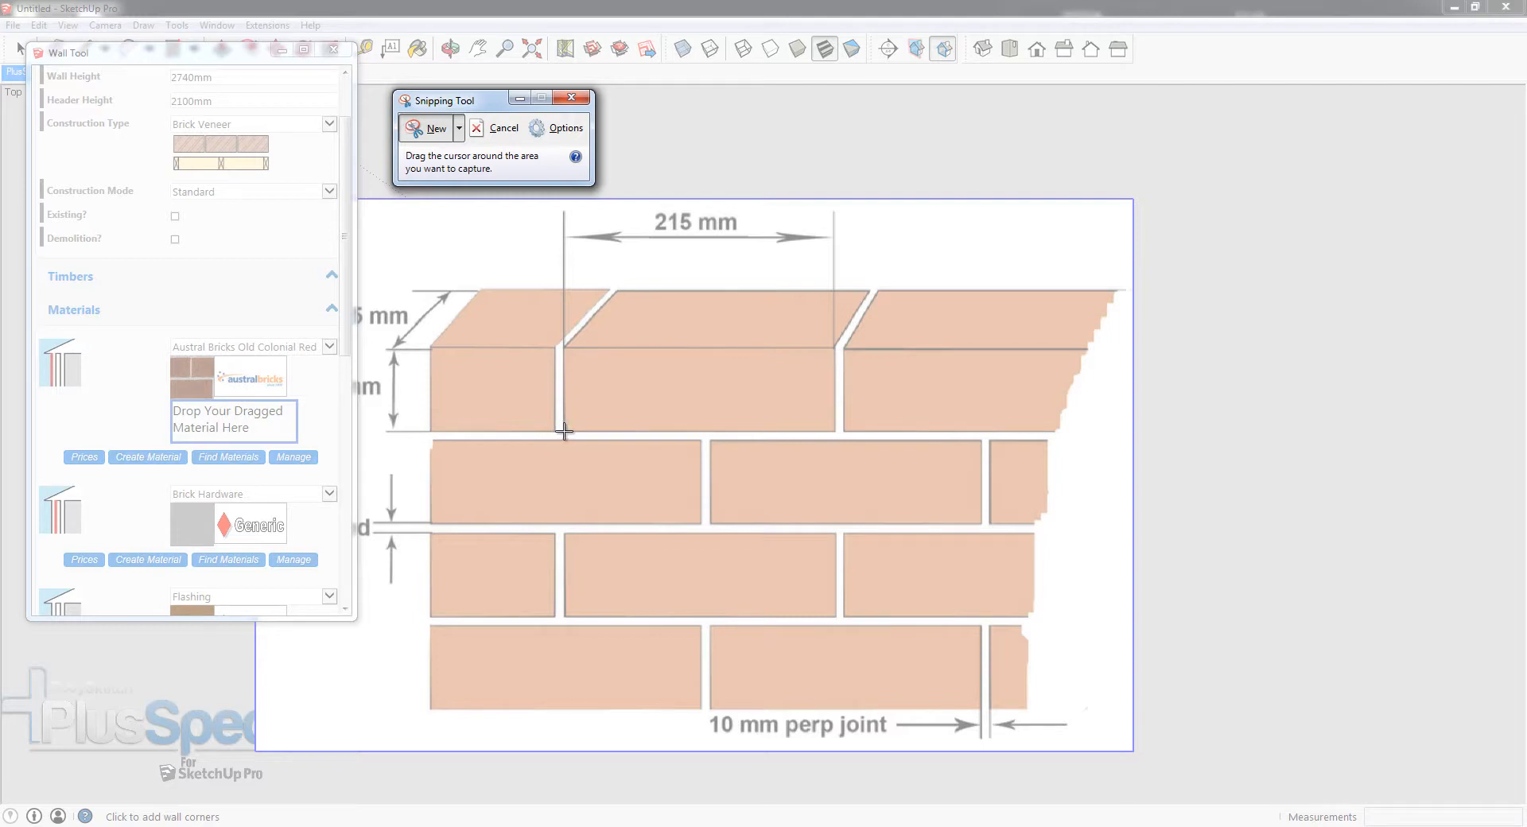
pyautogui.moveTo(563, 431); pyautogui.dragTo(844, 618)
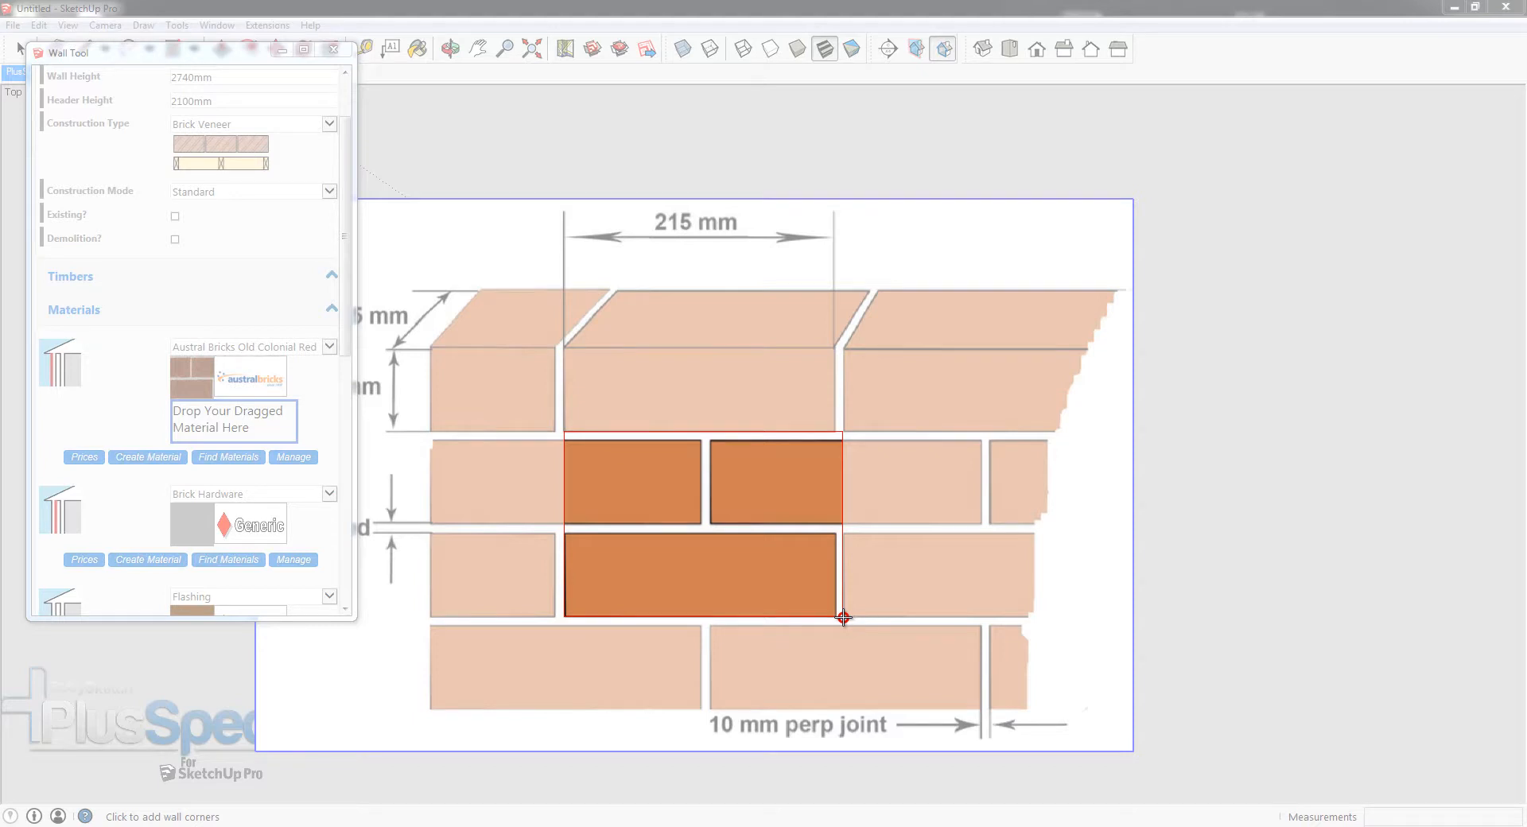
pyautogui.moveTo(843, 617); pyautogui.dragTo(844, 618)
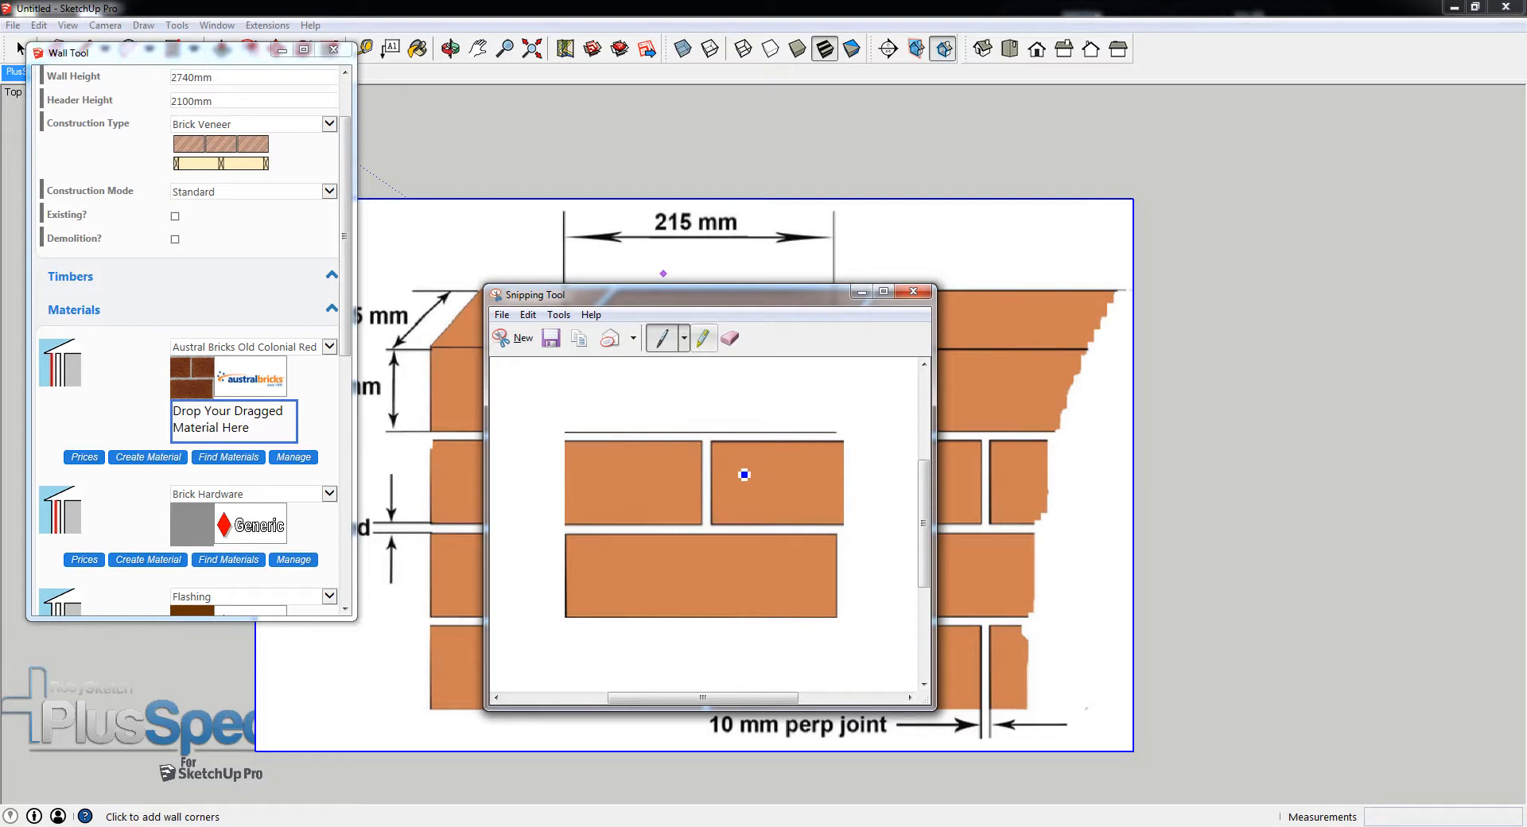
# - Save the snip as a PNG named "IU brick 225 112.5" in the Textures for Tutorial folder, checking the brick depth on the diagram
pyautogui.click(555, 340)
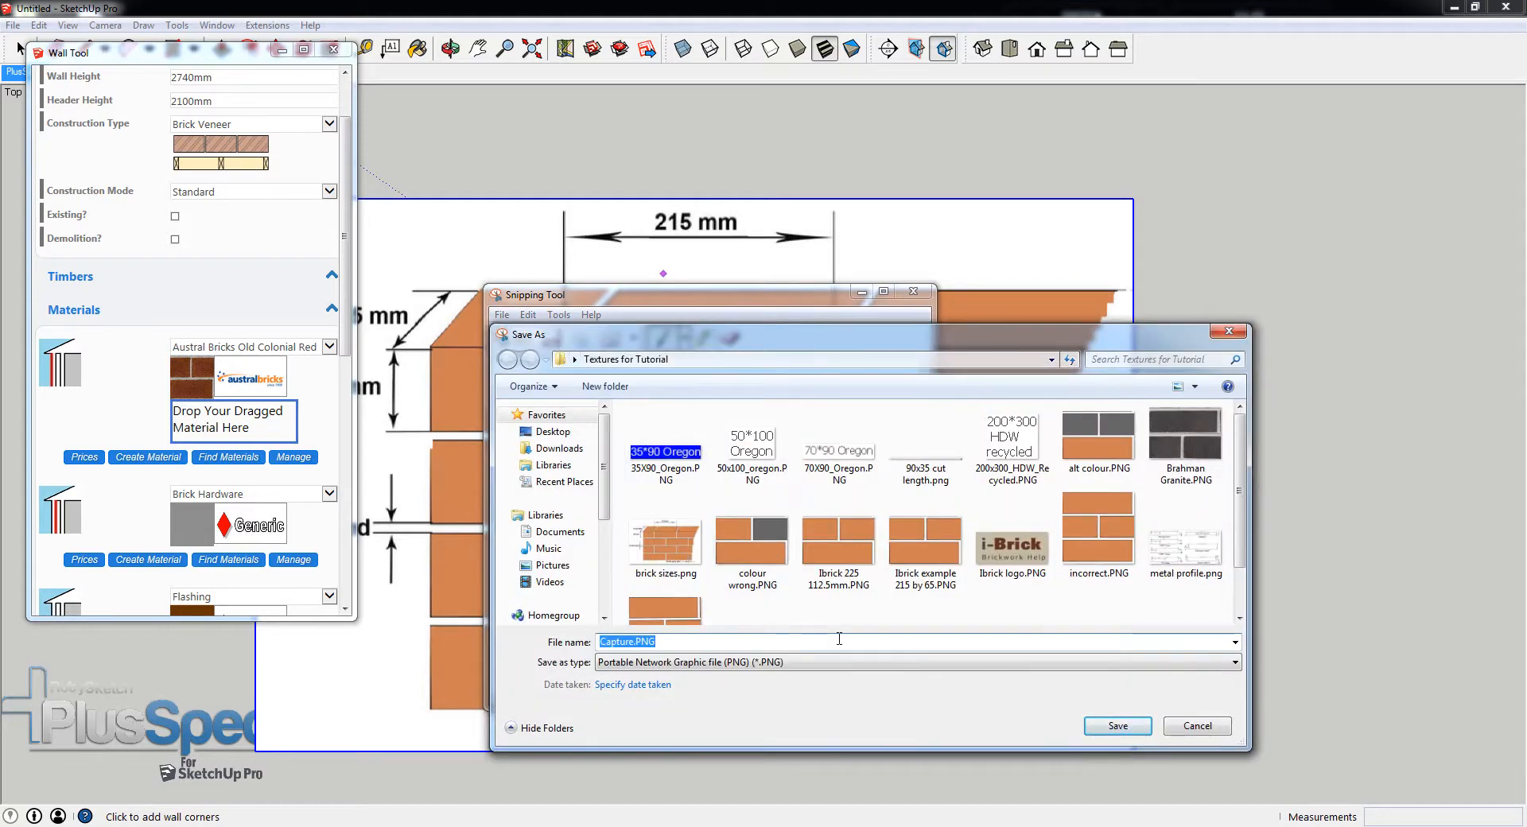
pyautogui.scroll(-5, 552, 509)
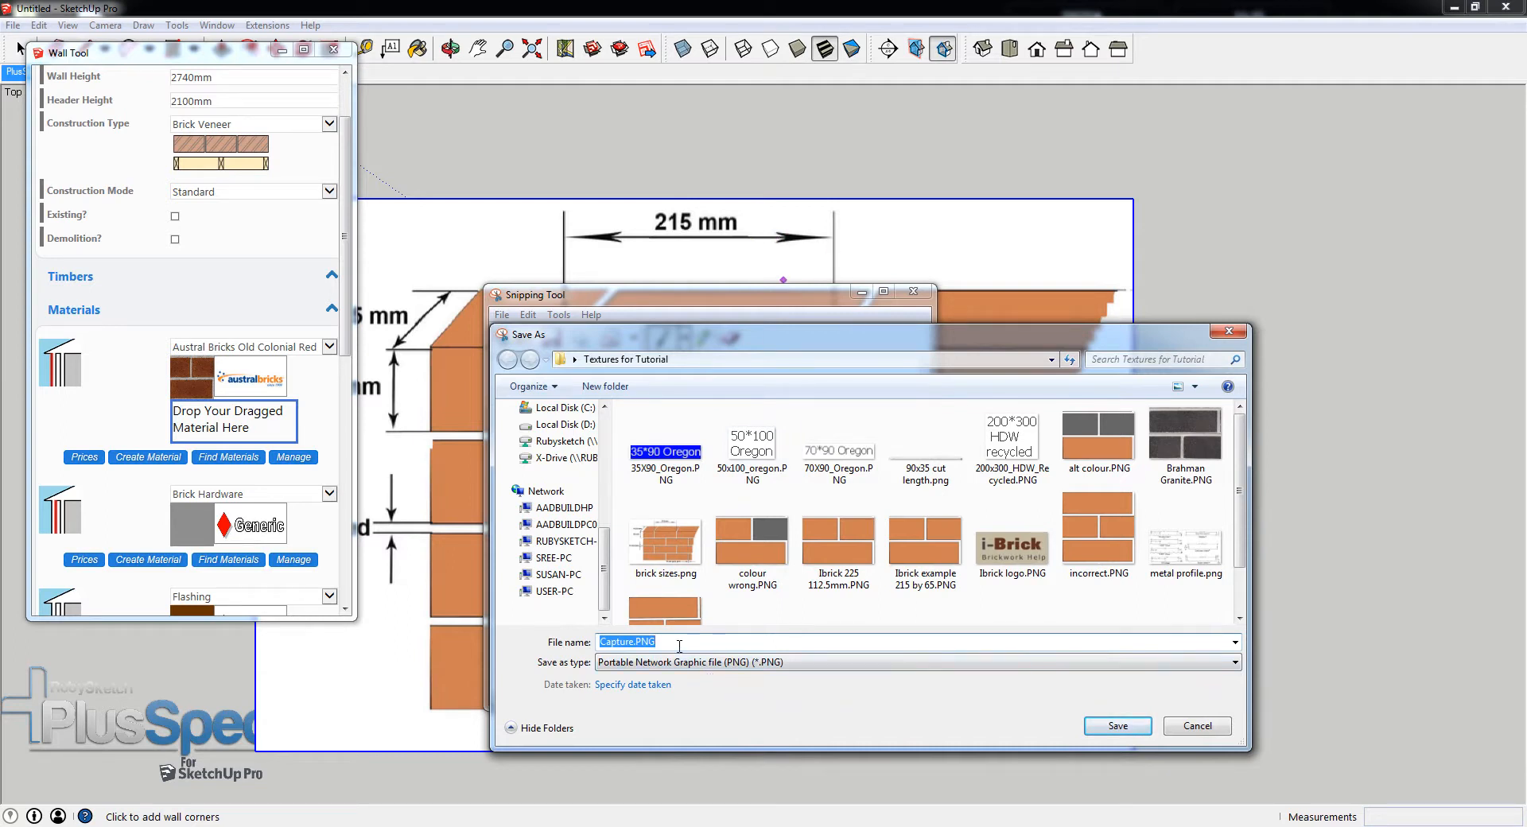
pyautogui.write('I')
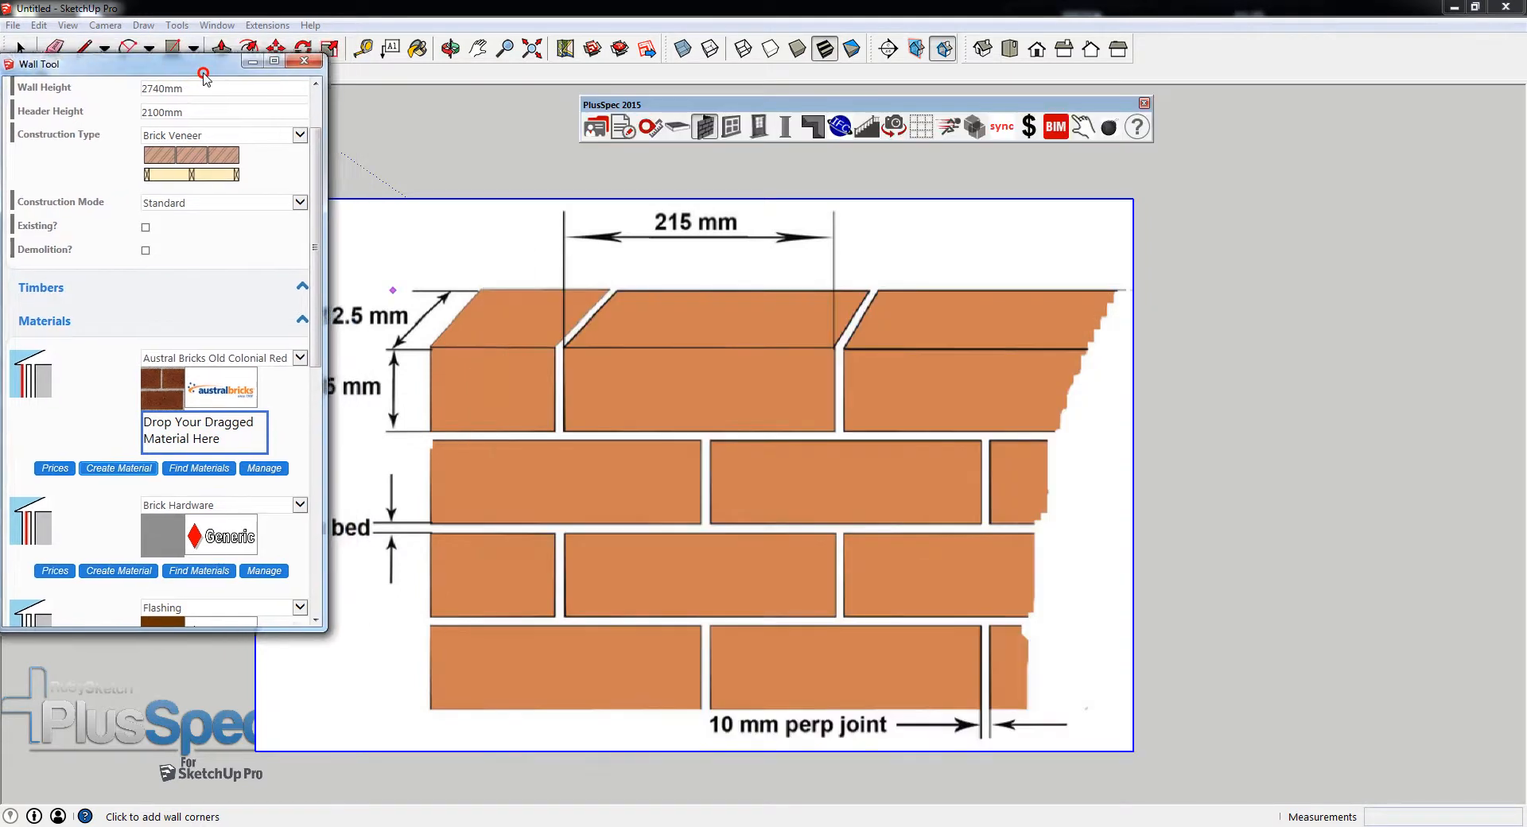
pyautogui.moveTo(212, 58); pyautogui.dragTo(146, 85)
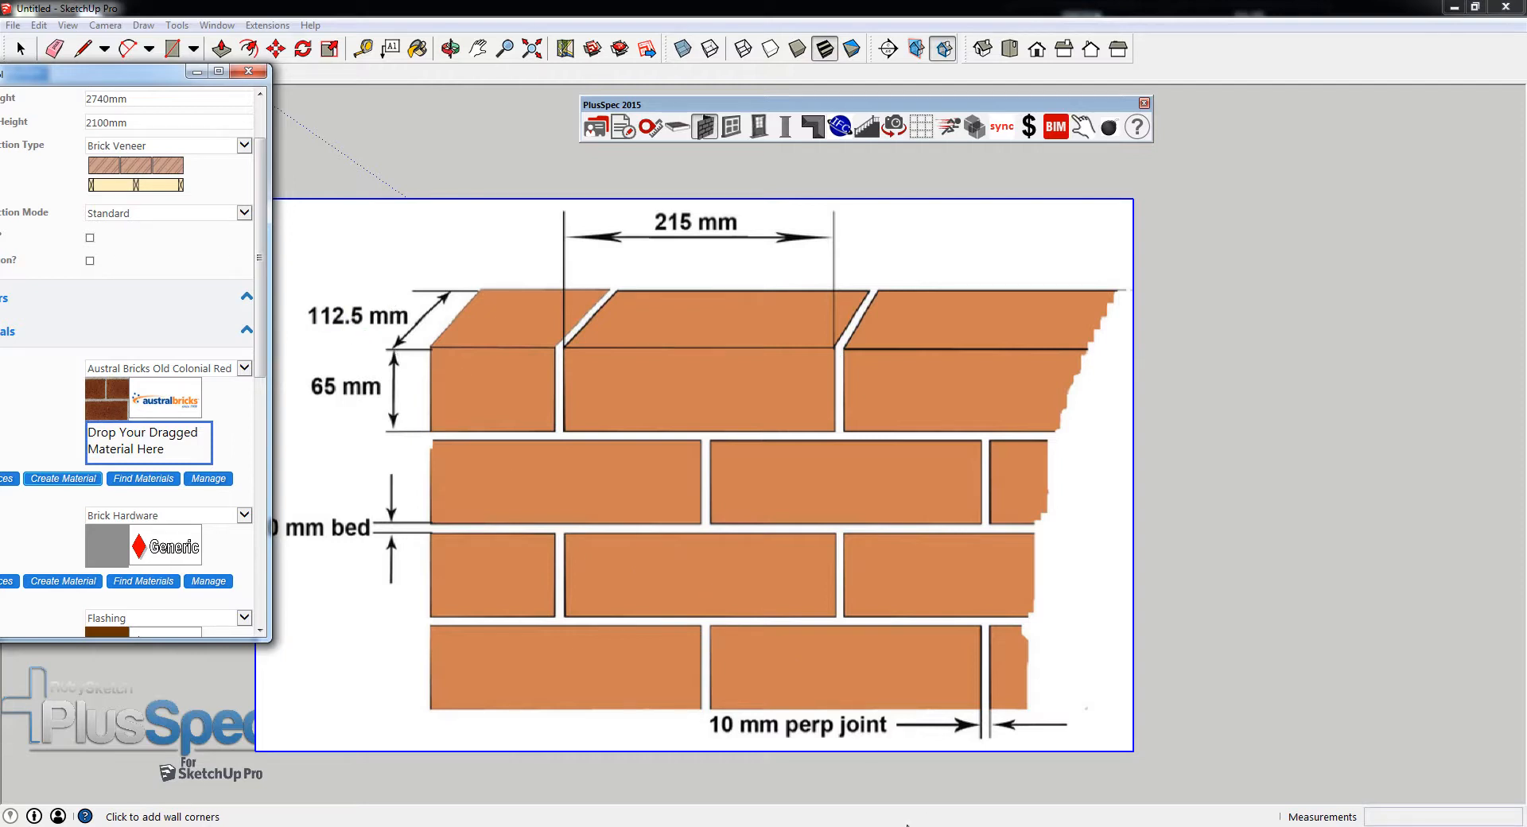
pyautogui.click(919, 755)
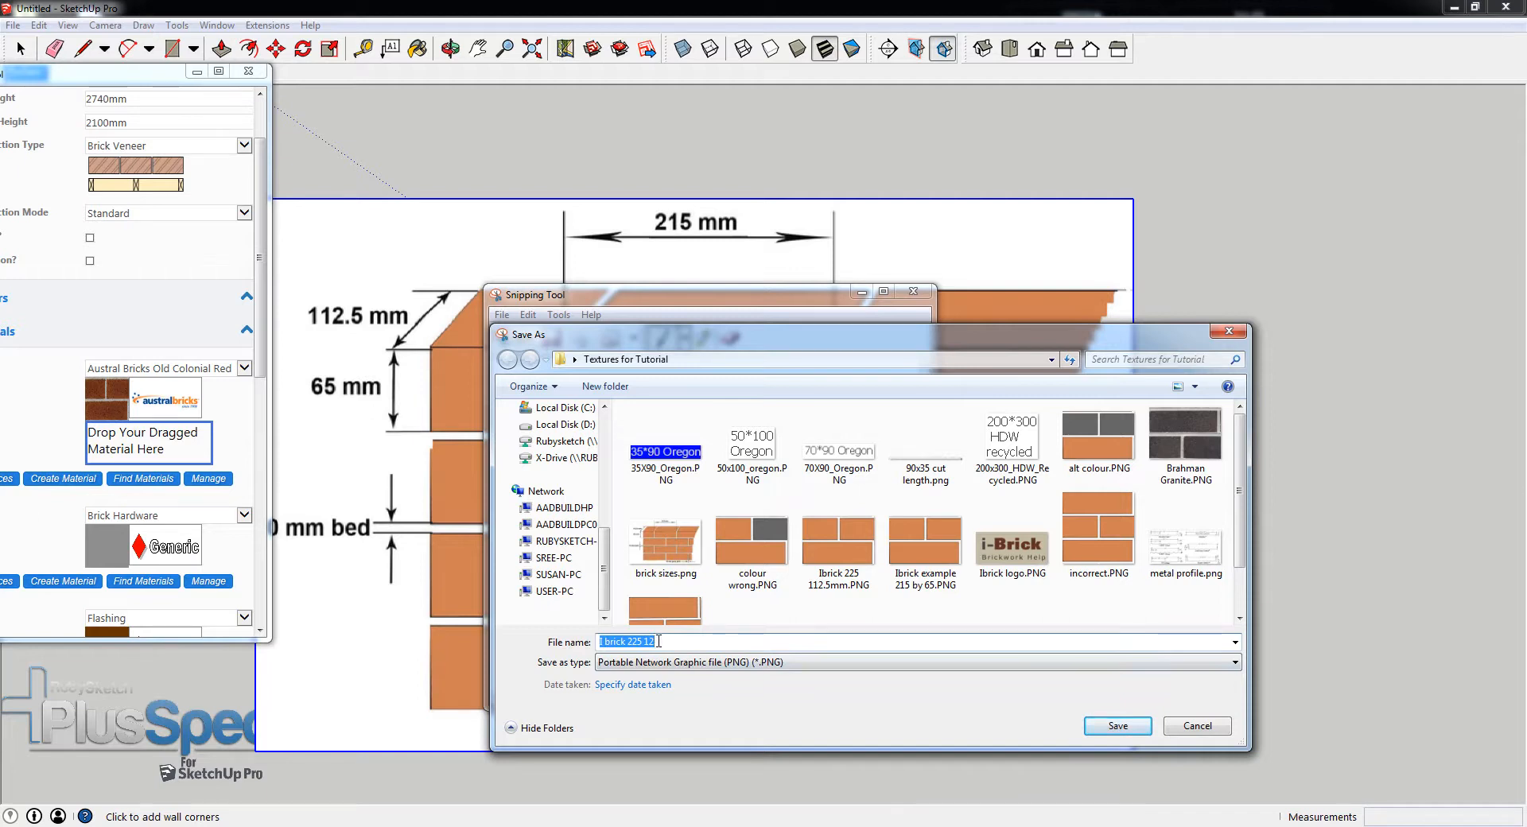
pyautogui.write('2.5')
pyautogui.moveTo(658, 641); pyautogui.dragTo(567, 646)
pyautogui.write('IU brick 23')
pyautogui.press('BackSpace')
pyautogui.write('25 11')
pyautogui.click(1122, 729)
pyautogui.click(1121, 726)
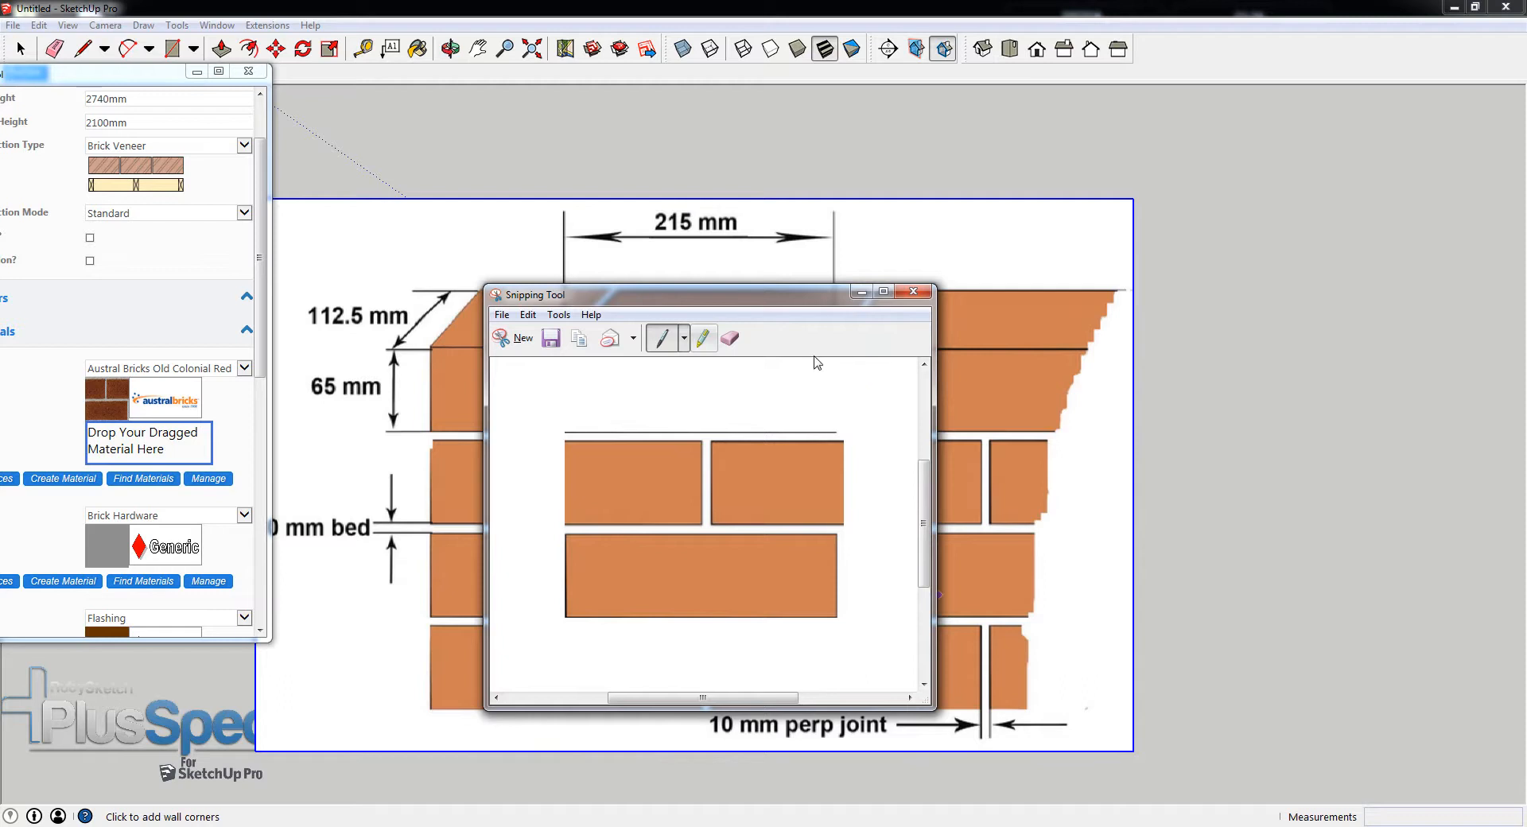
# - Start a new material from Austral Bricks Old Colonial Red and load IU brick 225 112.5.PNG as its texture file
pyautogui.moveTo(121, 76); pyautogui.dragTo(298, 78)
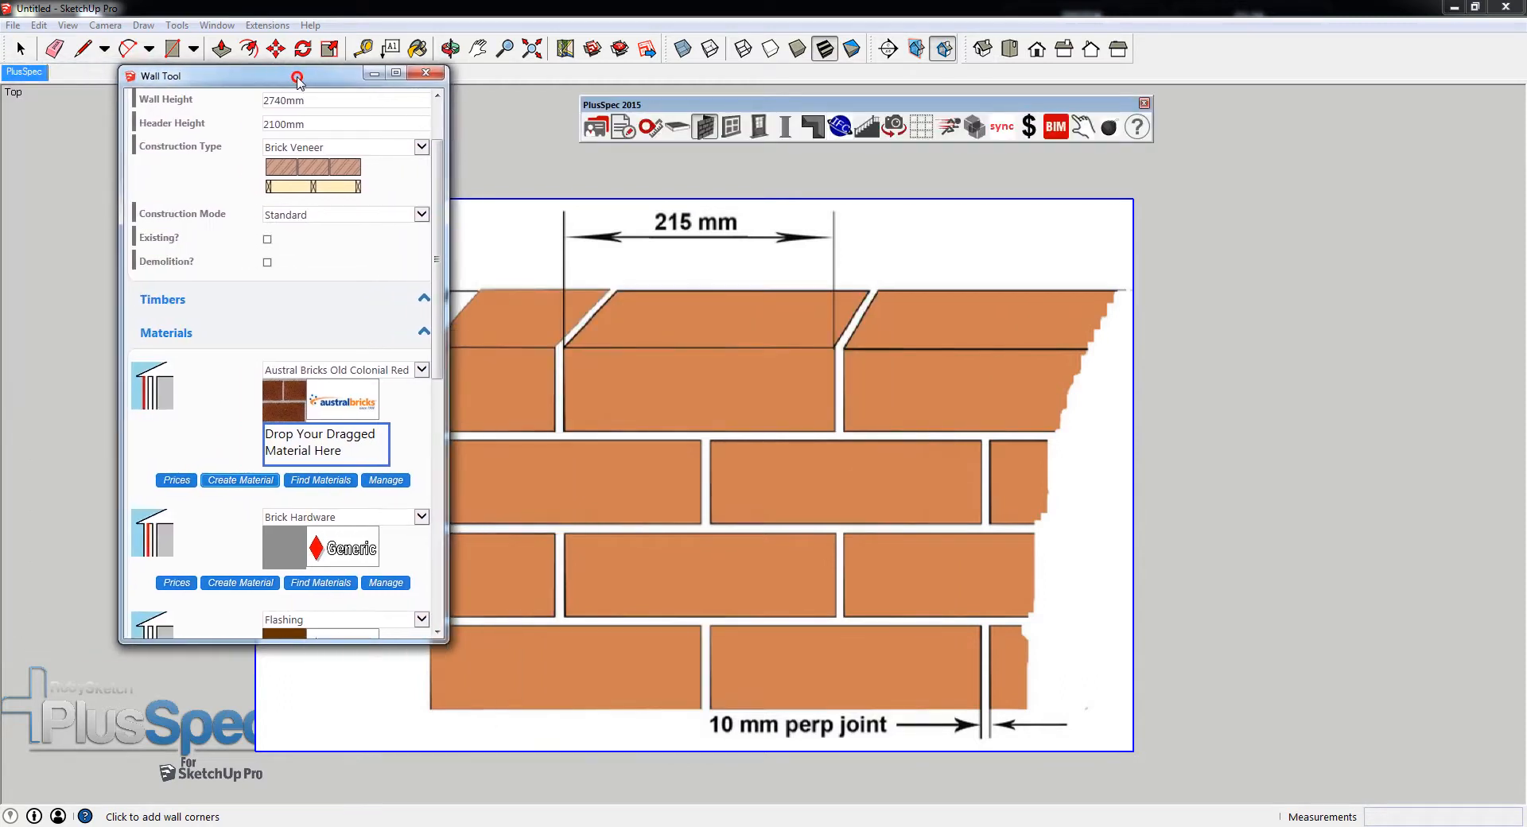
pyautogui.click(224, 484)
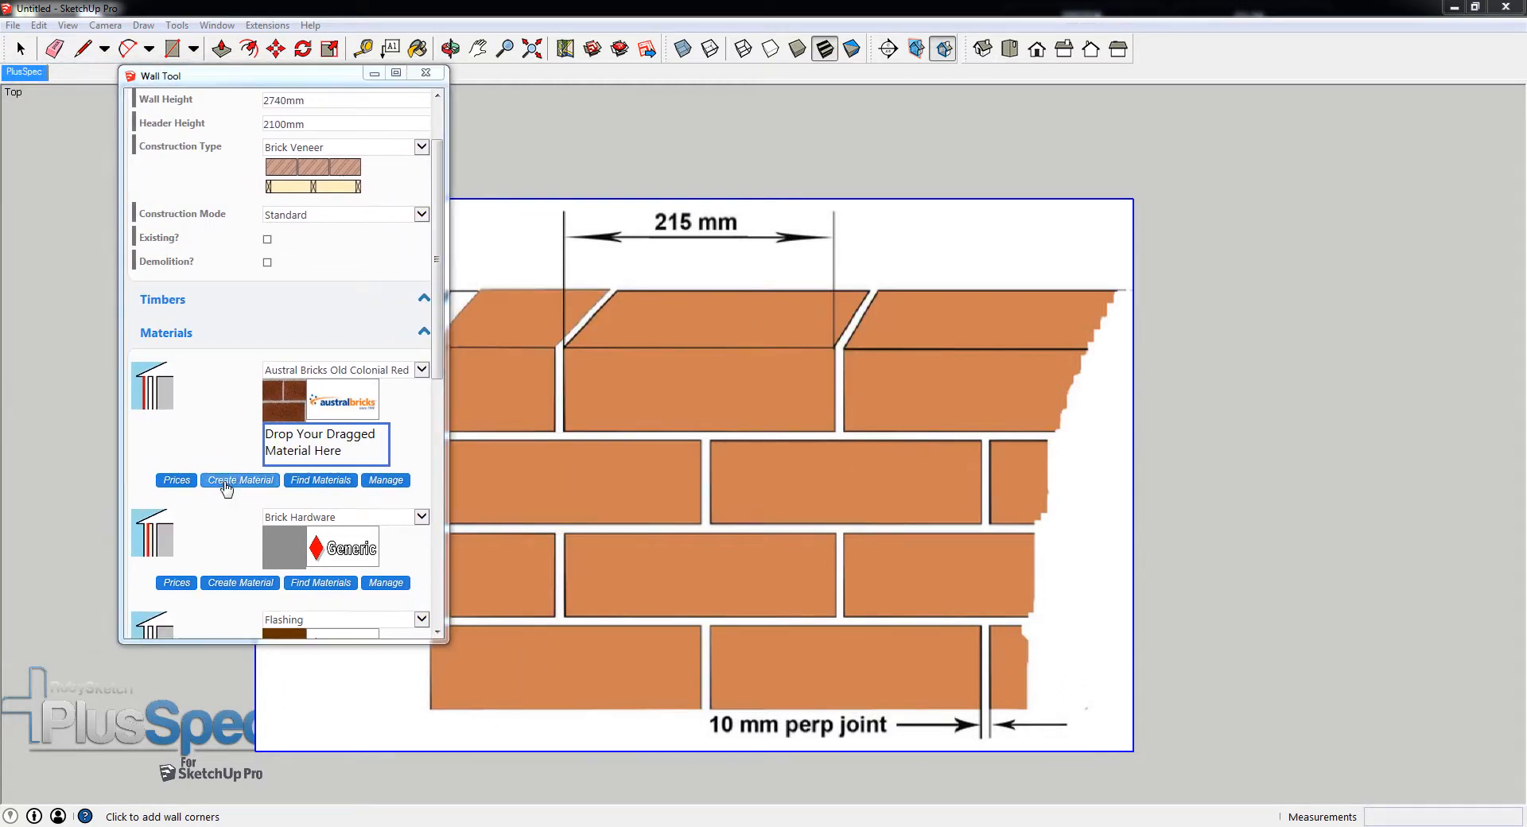
pyautogui.moveTo(1526, 100); pyautogui.dragTo(873, 33)
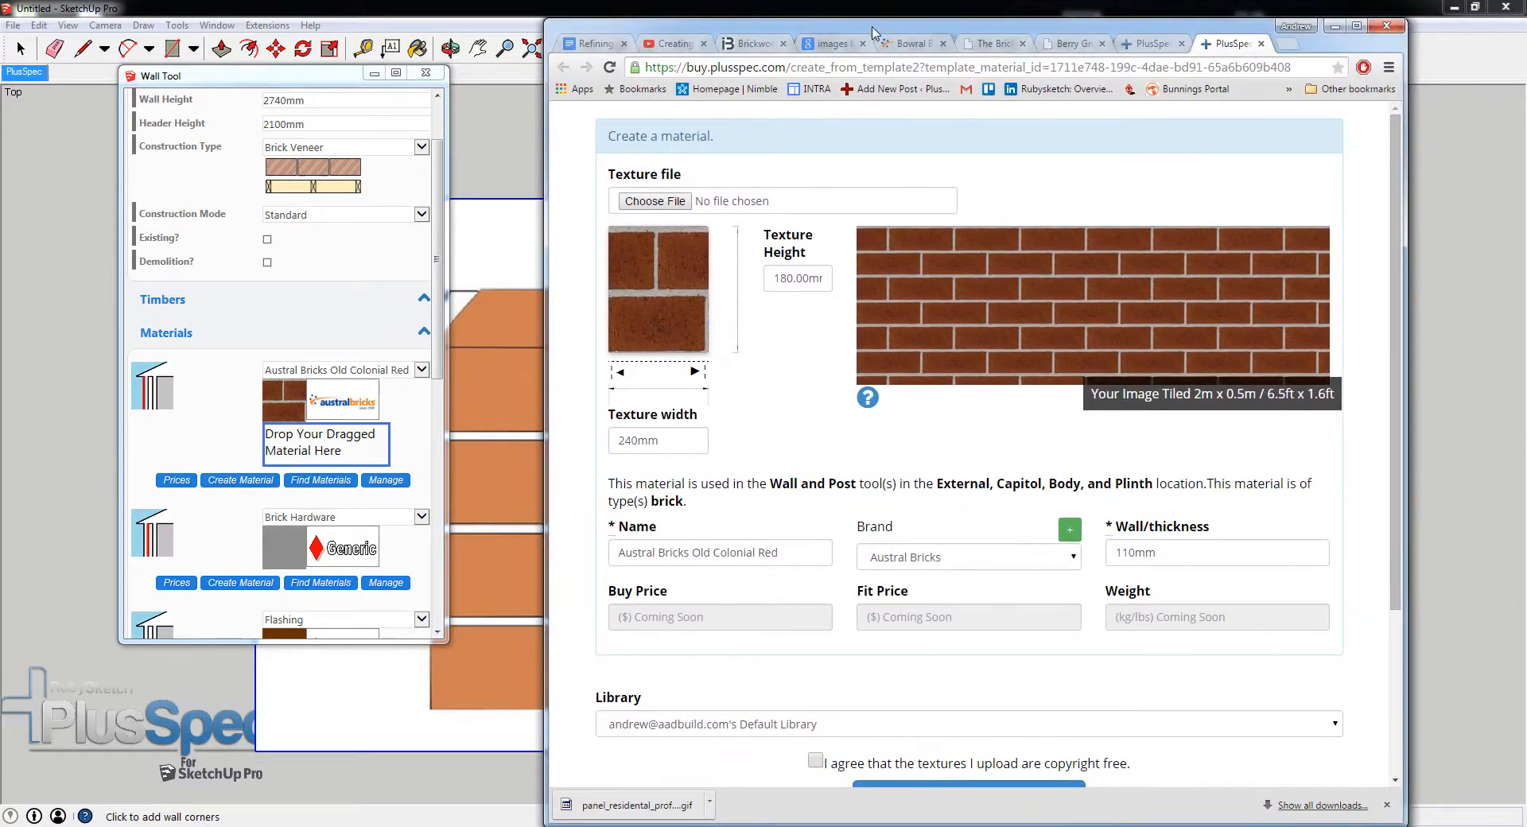
pyautogui.click(675, 203)
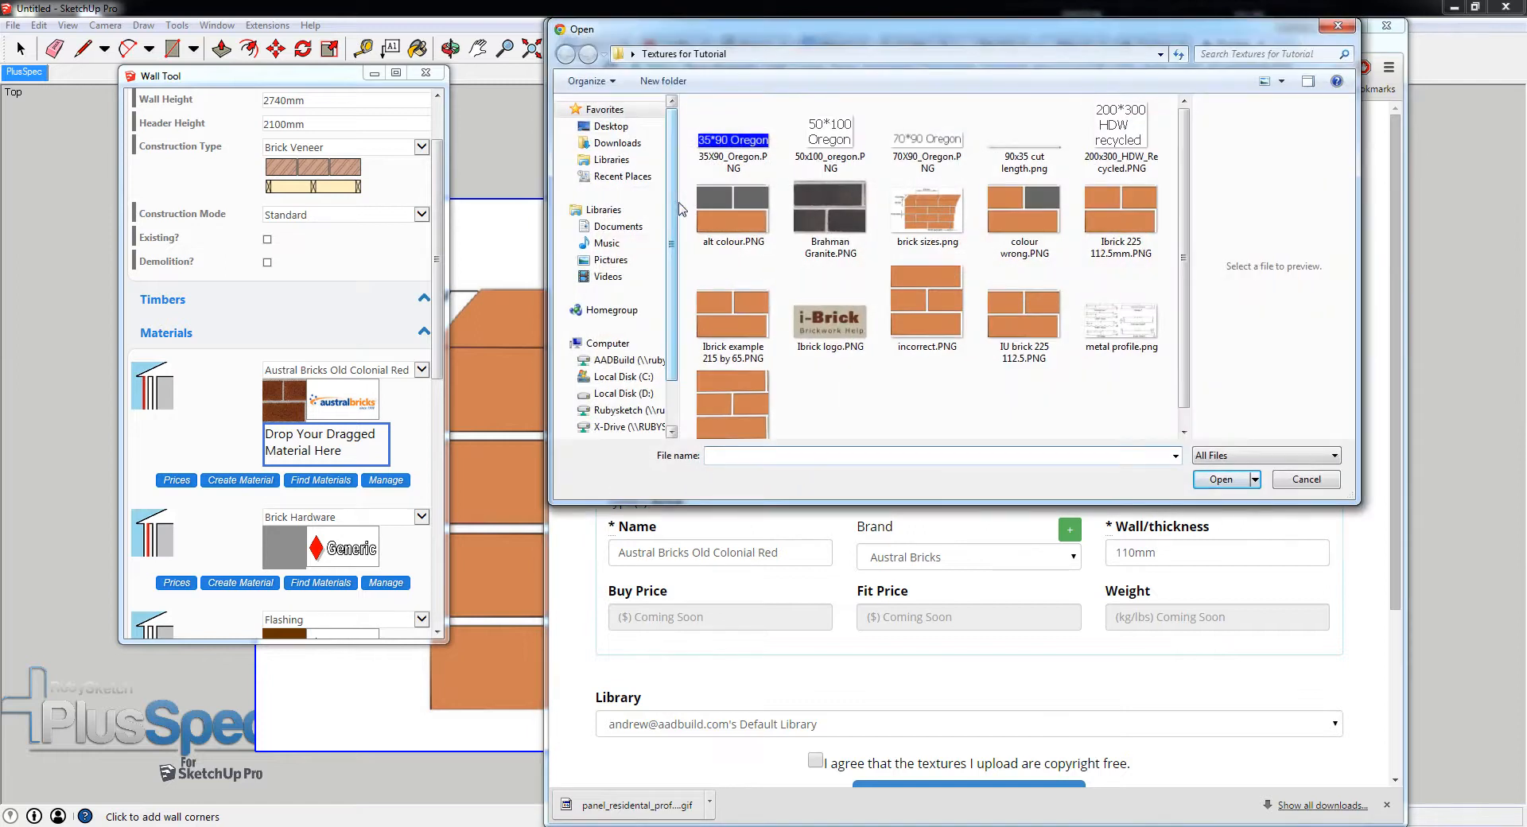
pyautogui.click(1008, 314)
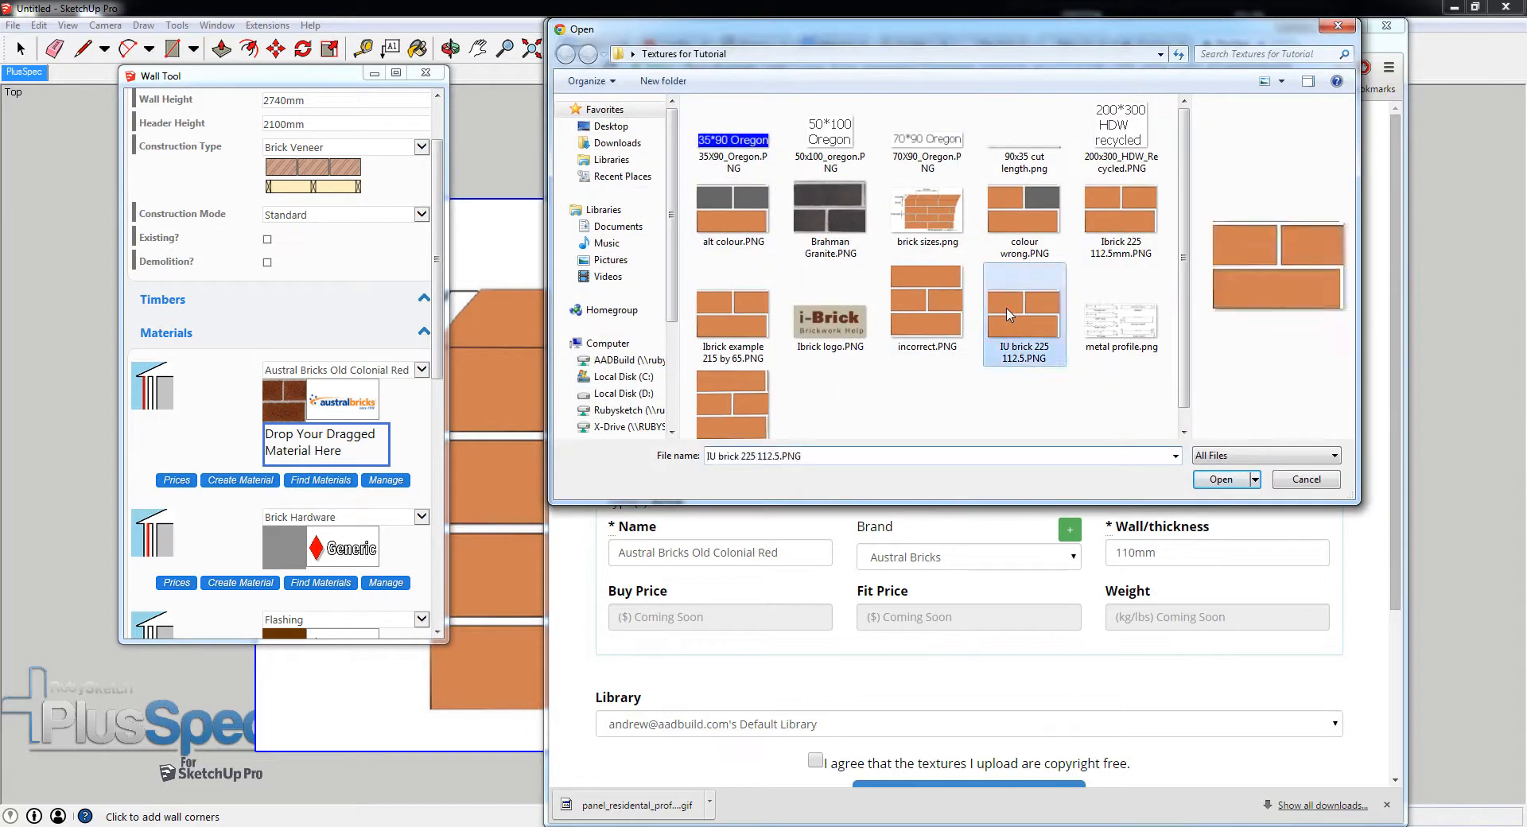
pyautogui.click(1220, 479)
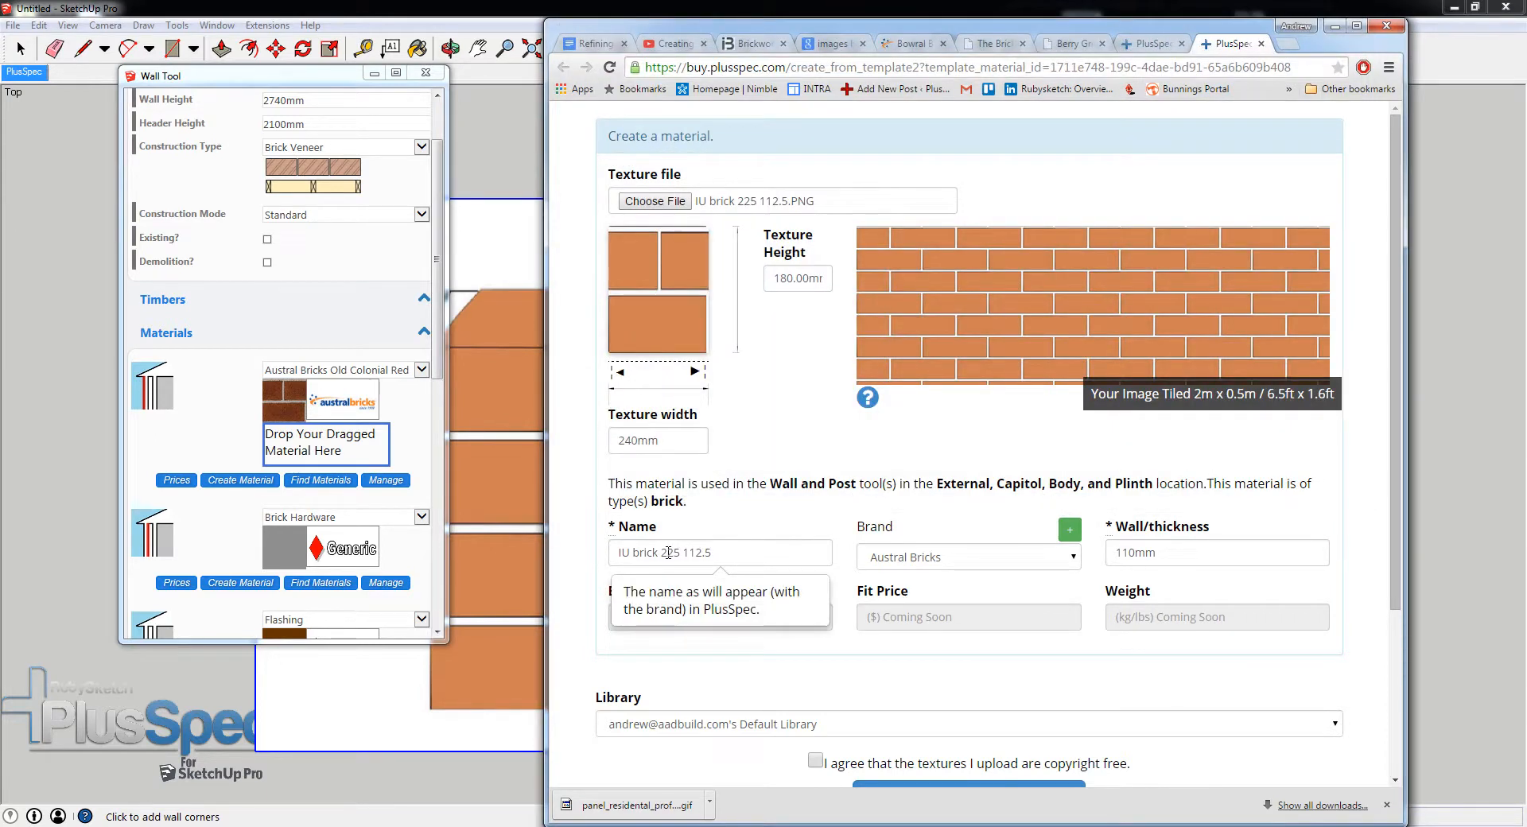
# - Shorten the material name to "IU brick", compare the texture with the diagram and set the brand to Generic (No Brand)
pyautogui.click(713, 553)
pyautogui.moveTo(714, 553); pyautogui.dragTo(660, 556)
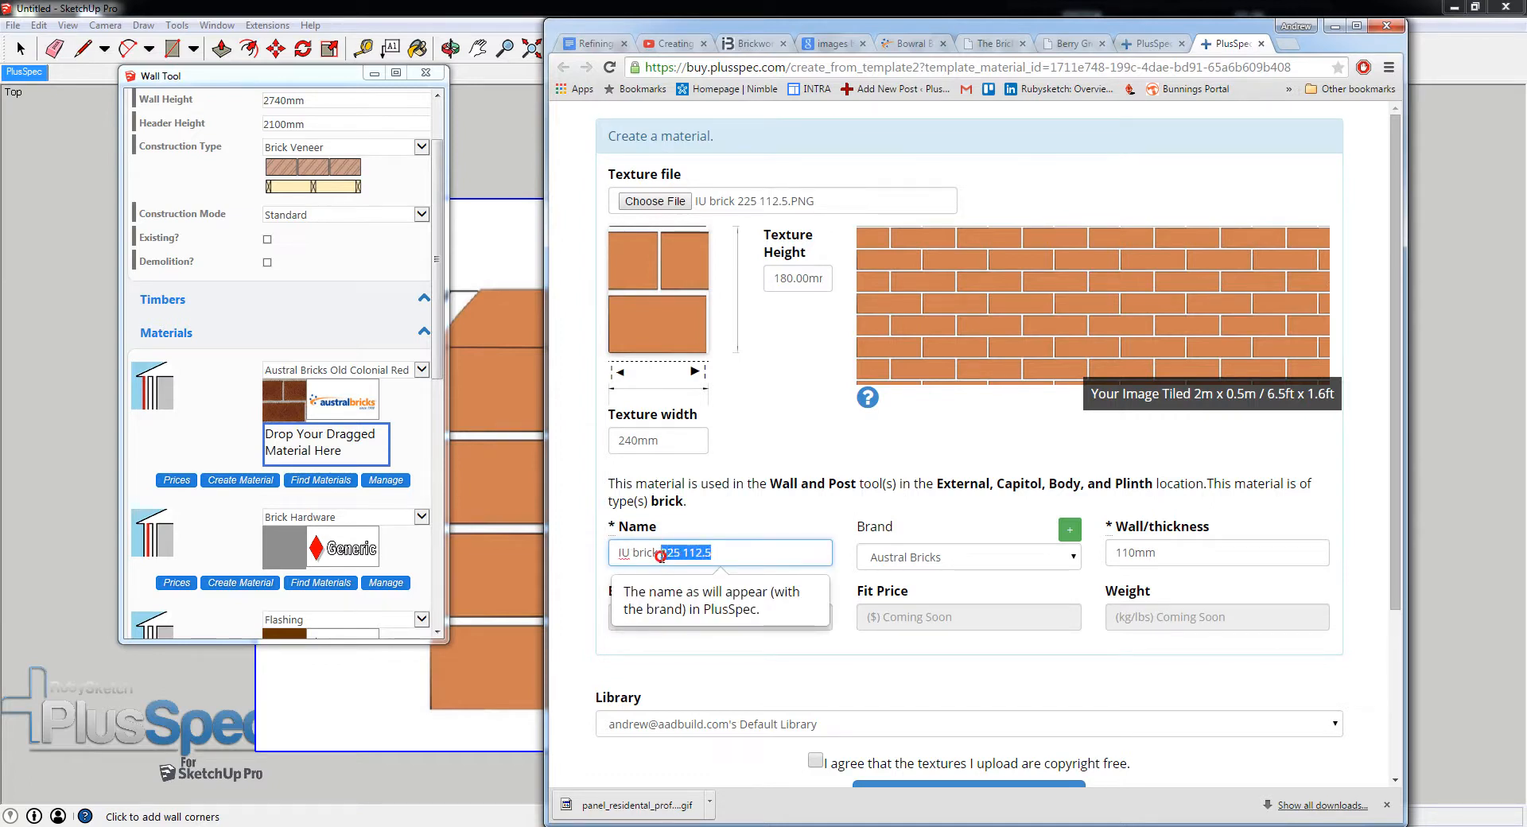
pyautogui.press('BackSpace')
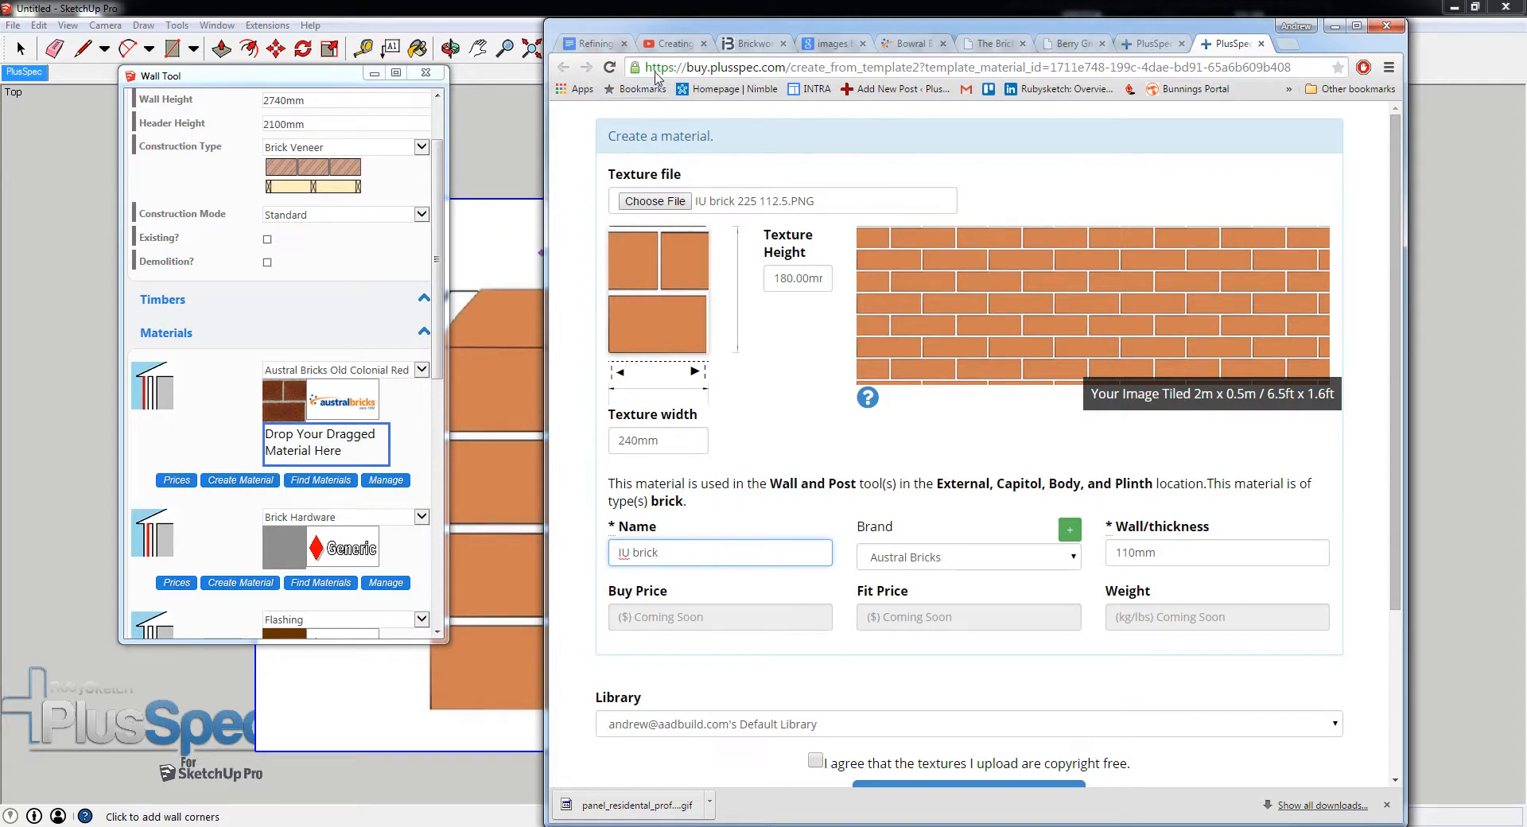
pyautogui.moveTo(719, 29)
pyautogui.mouseDown()
pyautogui.moveTo(1196, 36)
pyautogui.moveTo(1164, 36)
pyautogui.mouseUp()
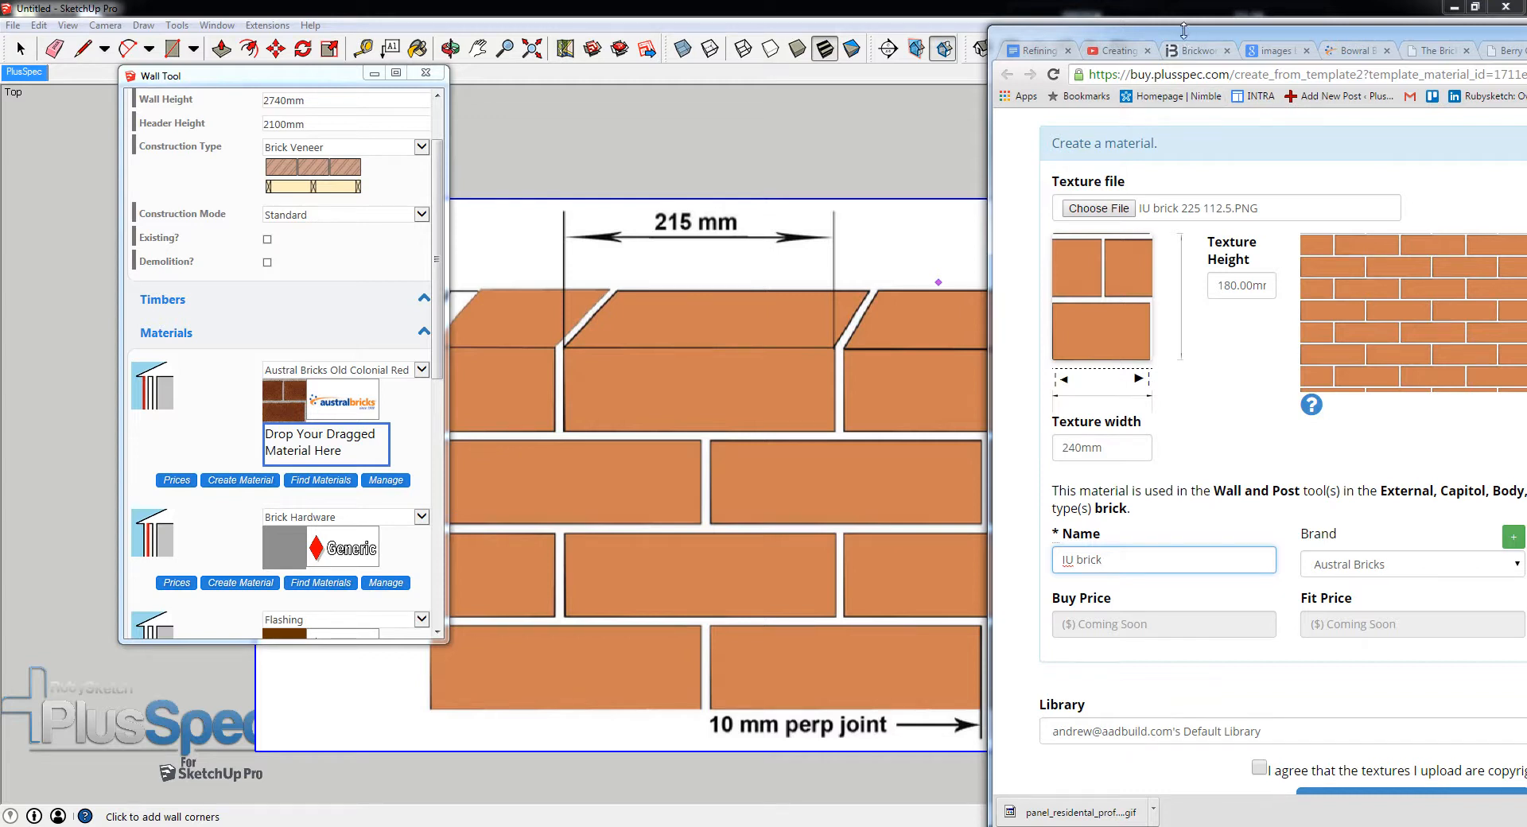
pyautogui.moveTo(1190, 36); pyautogui.dragTo(796, 35)
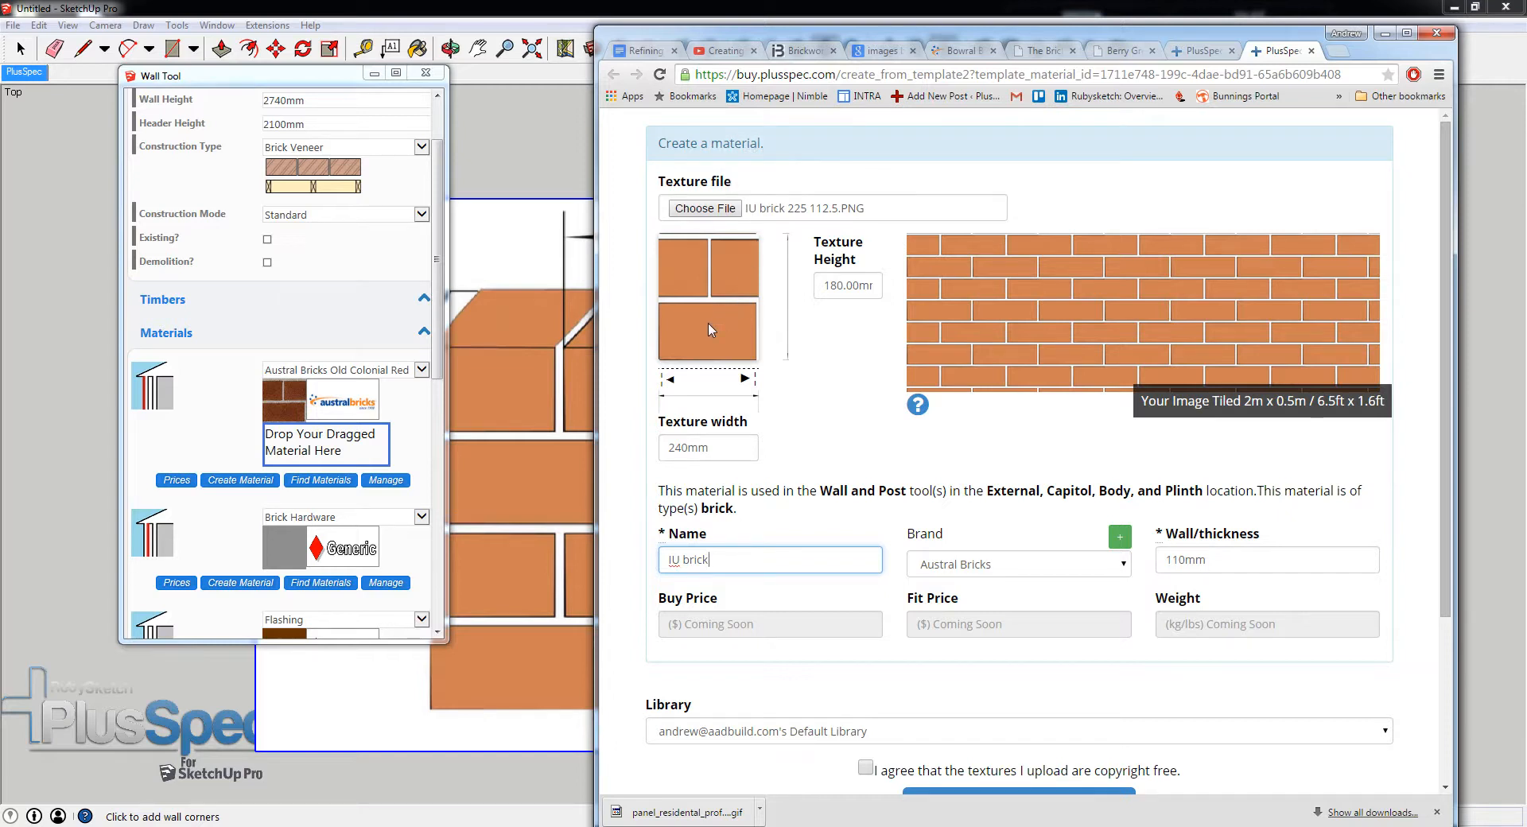
pyautogui.moveTo(783, 36)
pyautogui.mouseDown()
pyautogui.moveTo(1091, 48)
pyautogui.moveTo(1209, 74)
pyautogui.mouseUp()
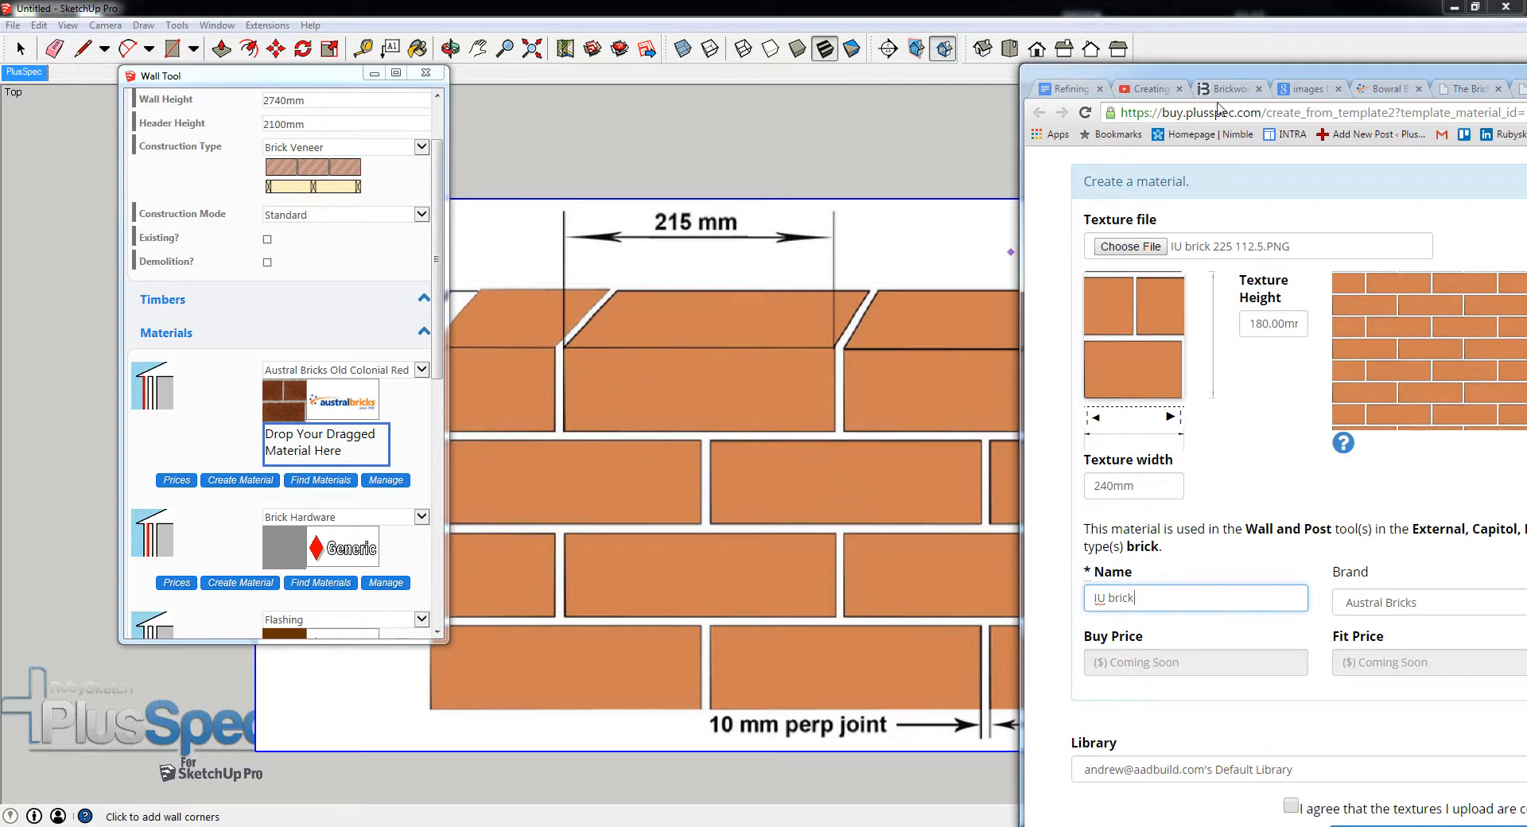
pyautogui.moveTo(1249, 74); pyautogui.dragTo(759, 70)
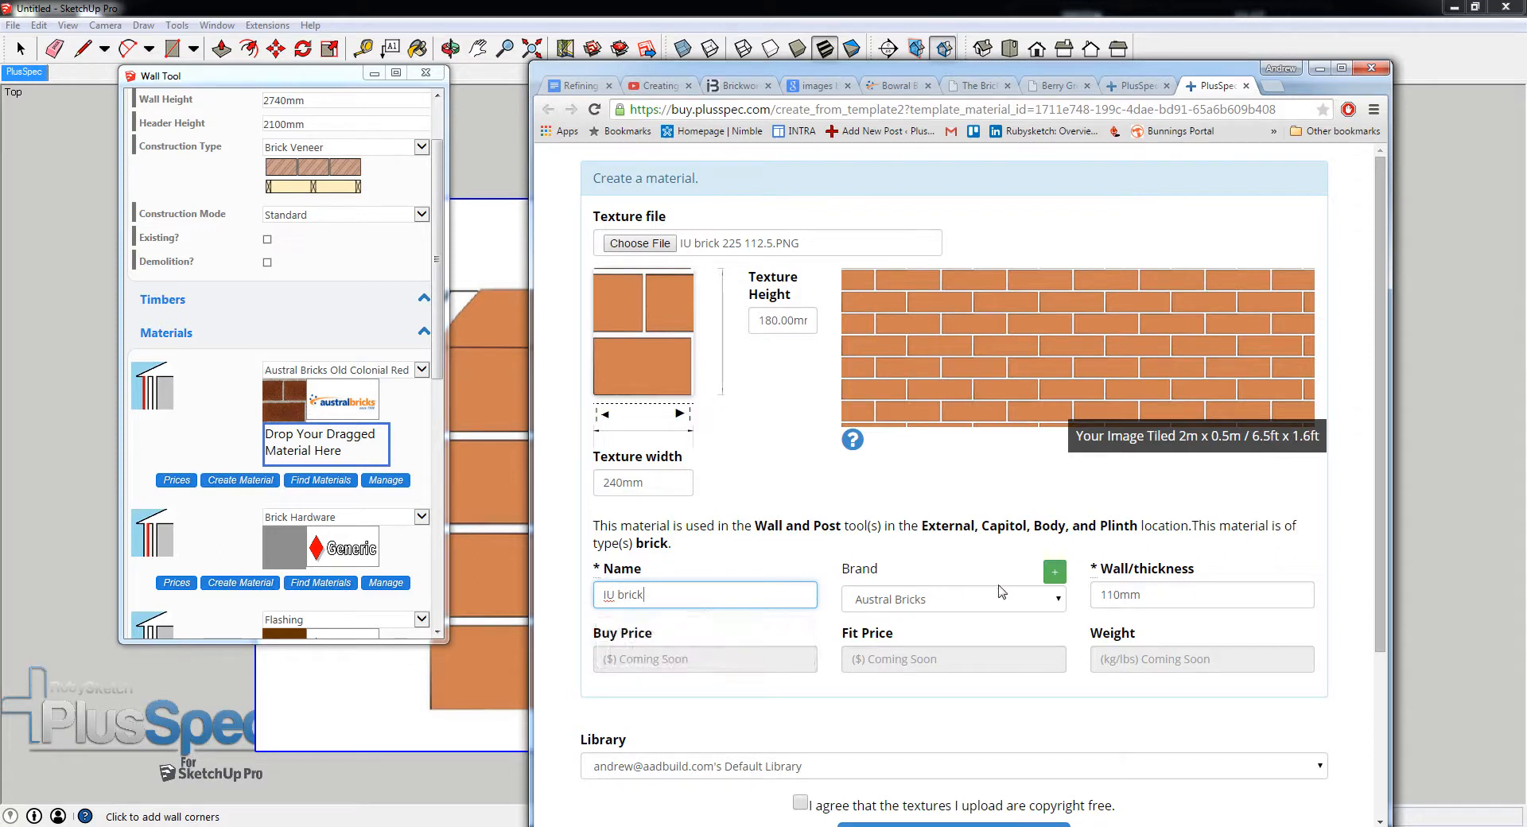
pyautogui.click(1059, 604)
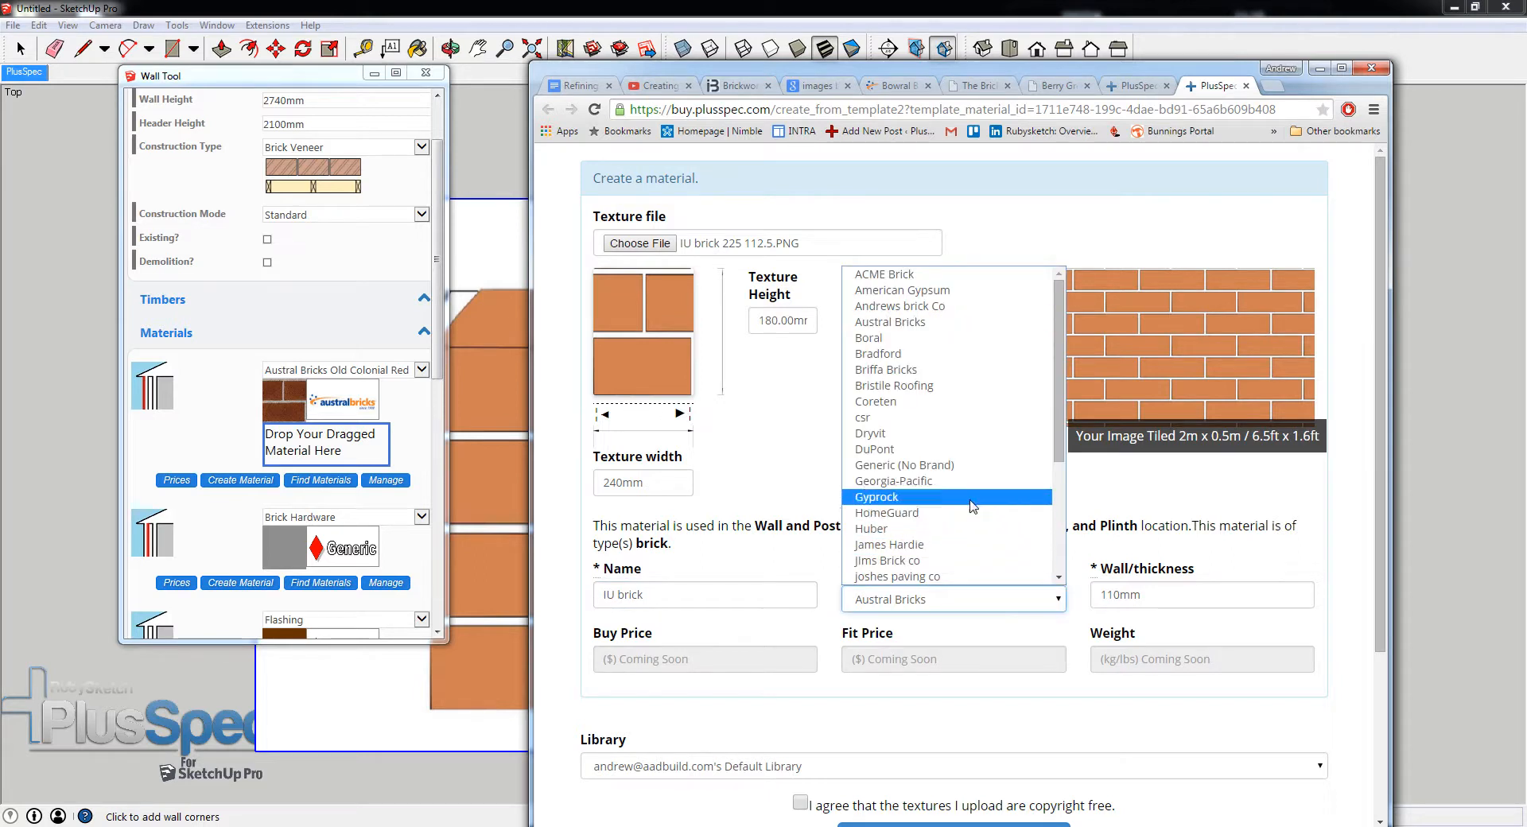
pyautogui.click(925, 466)
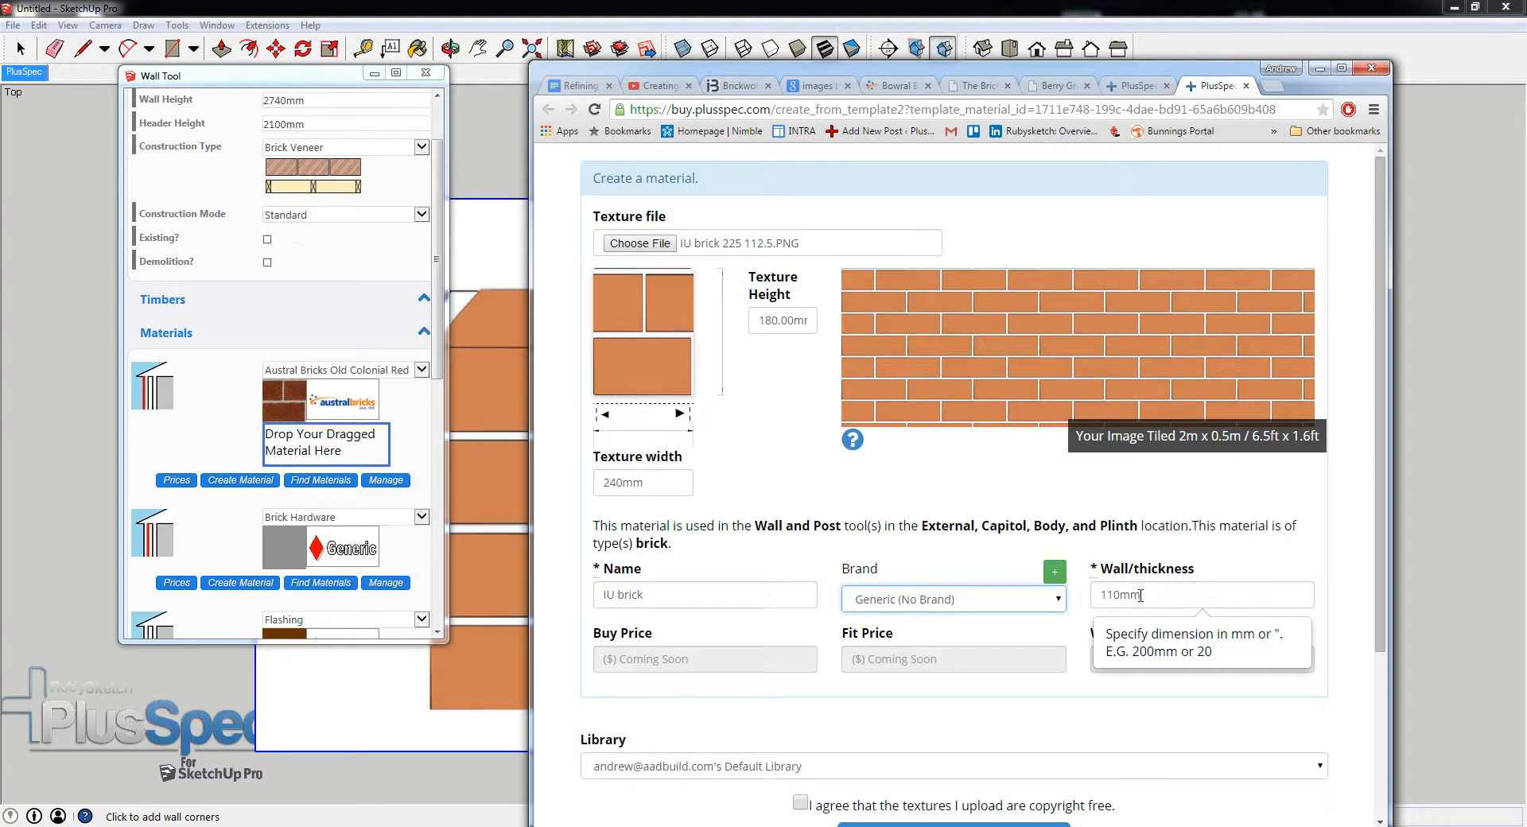
# - Check the brick depth on the diagram and set the material's wall thickness to 112.5mm
pyautogui.moveTo(800, 70)
pyautogui.mouseDown()
pyautogui.moveTo(995, 80)
pyautogui.moveTo(951, 80)
pyautogui.mouseUp()
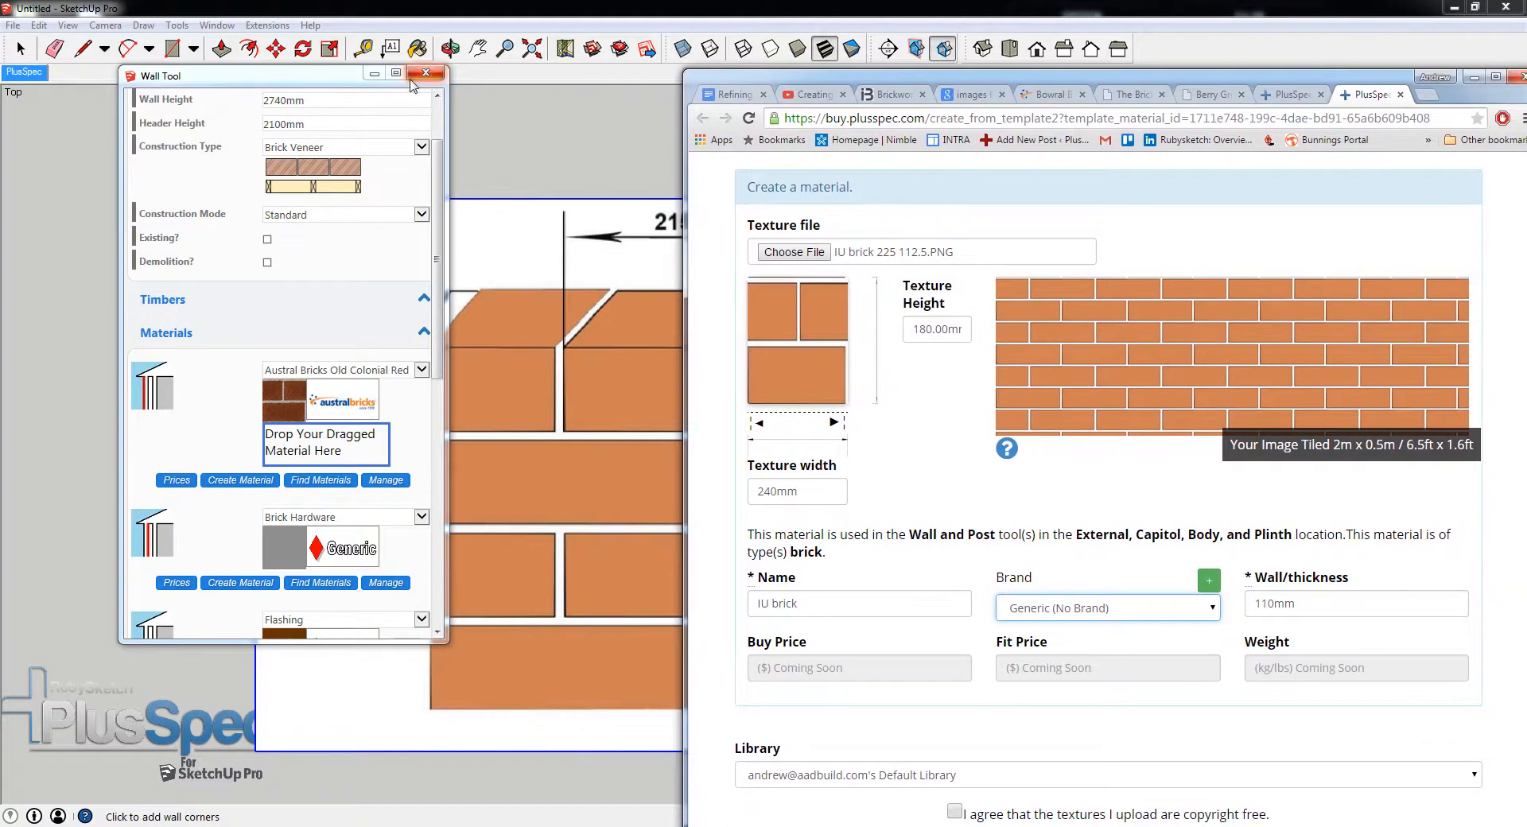
pyautogui.moveTo(324, 85); pyautogui.dragTo(168, 93)
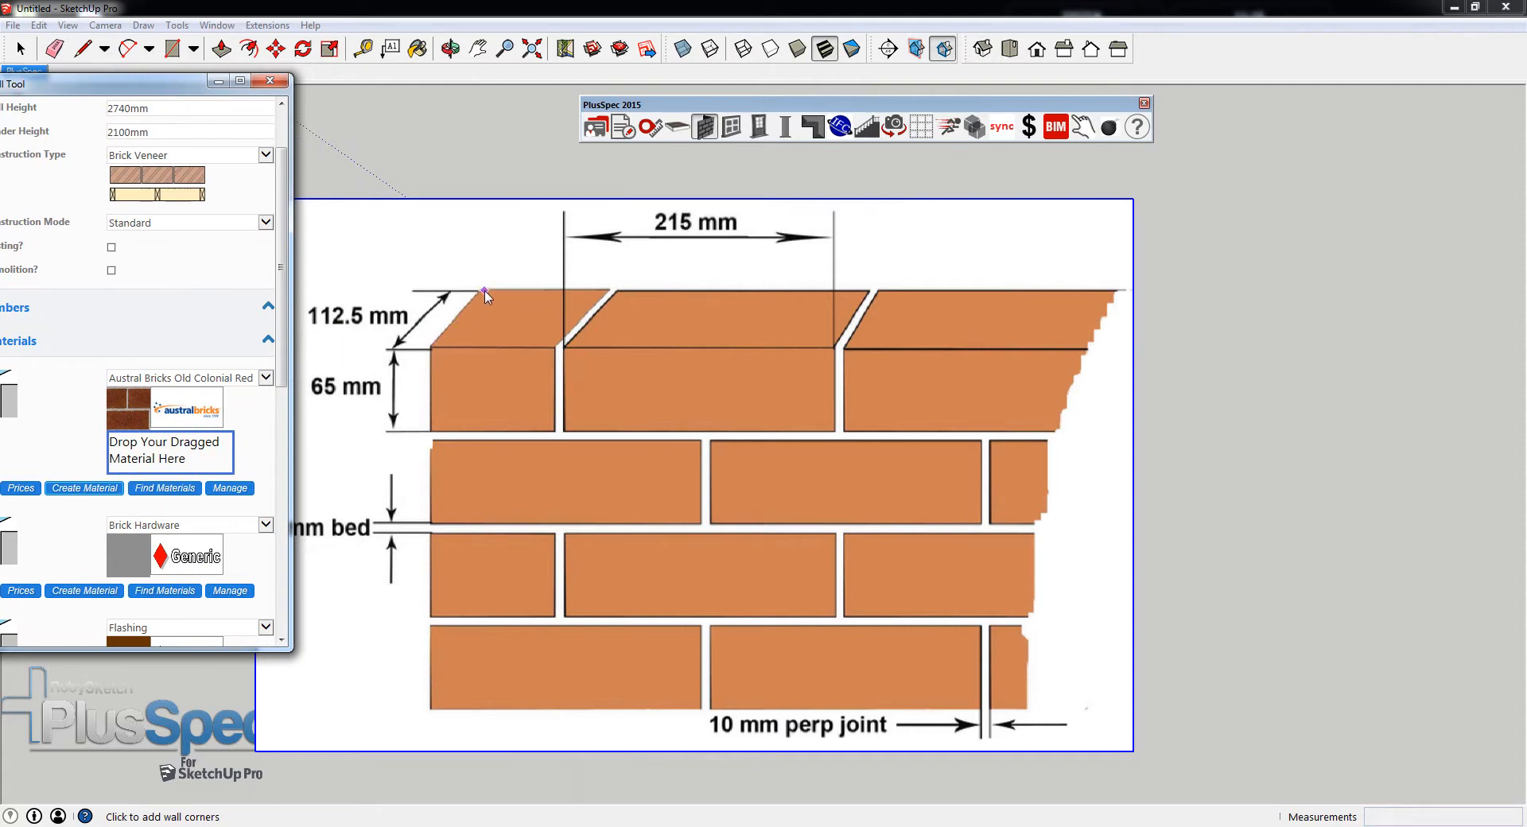
pyautogui.moveTo(1526, 99)
pyautogui.mouseDown()
pyautogui.moveTo(1350, 98)
pyautogui.moveTo(1372, 93)
pyautogui.mouseUp()
pyautogui.moveTo(1161, 598); pyautogui.dragTo(1086, 602)
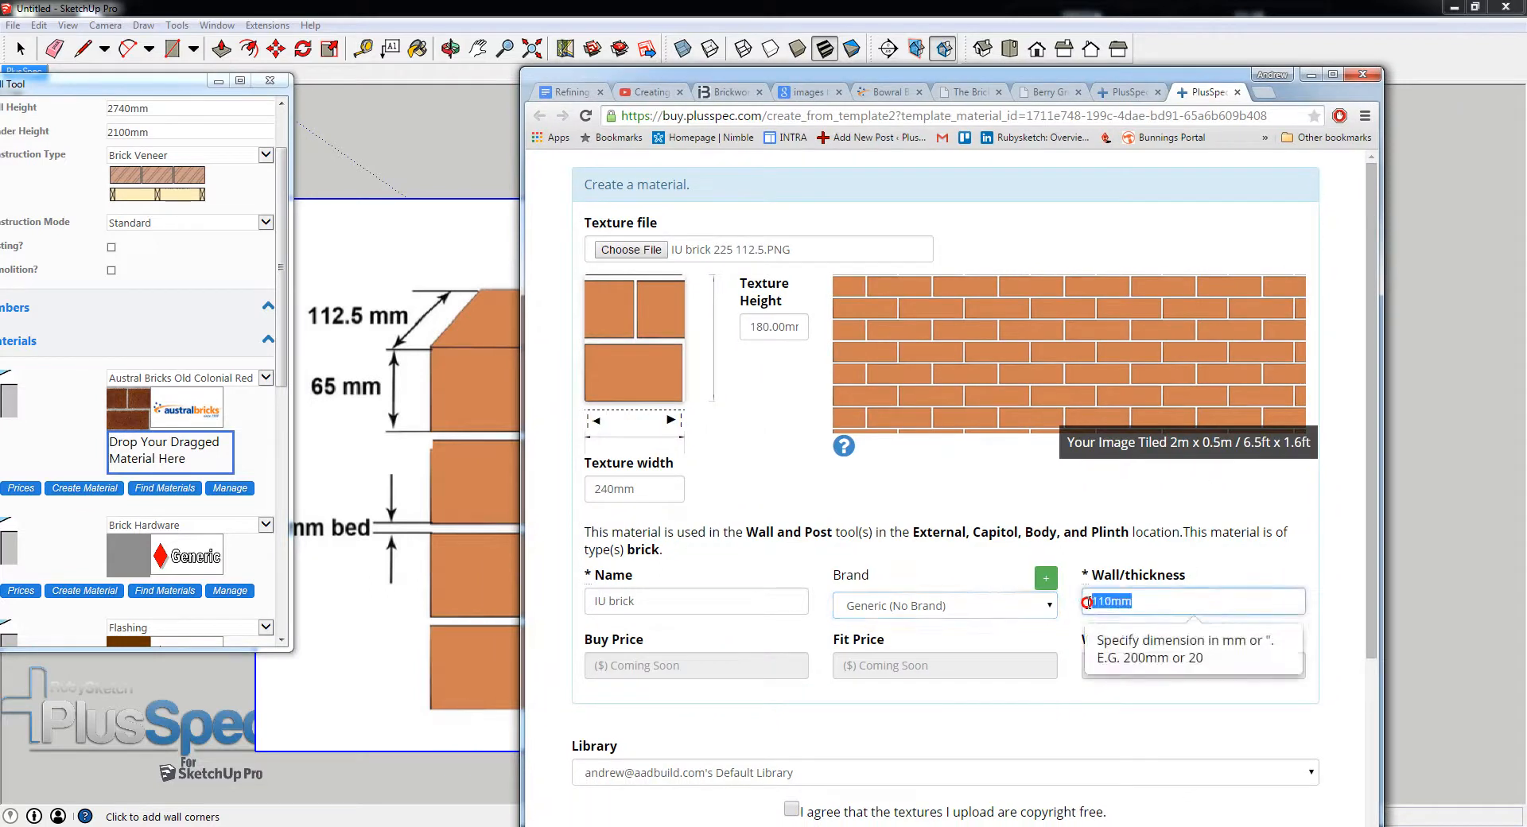
pyautogui.write('1')
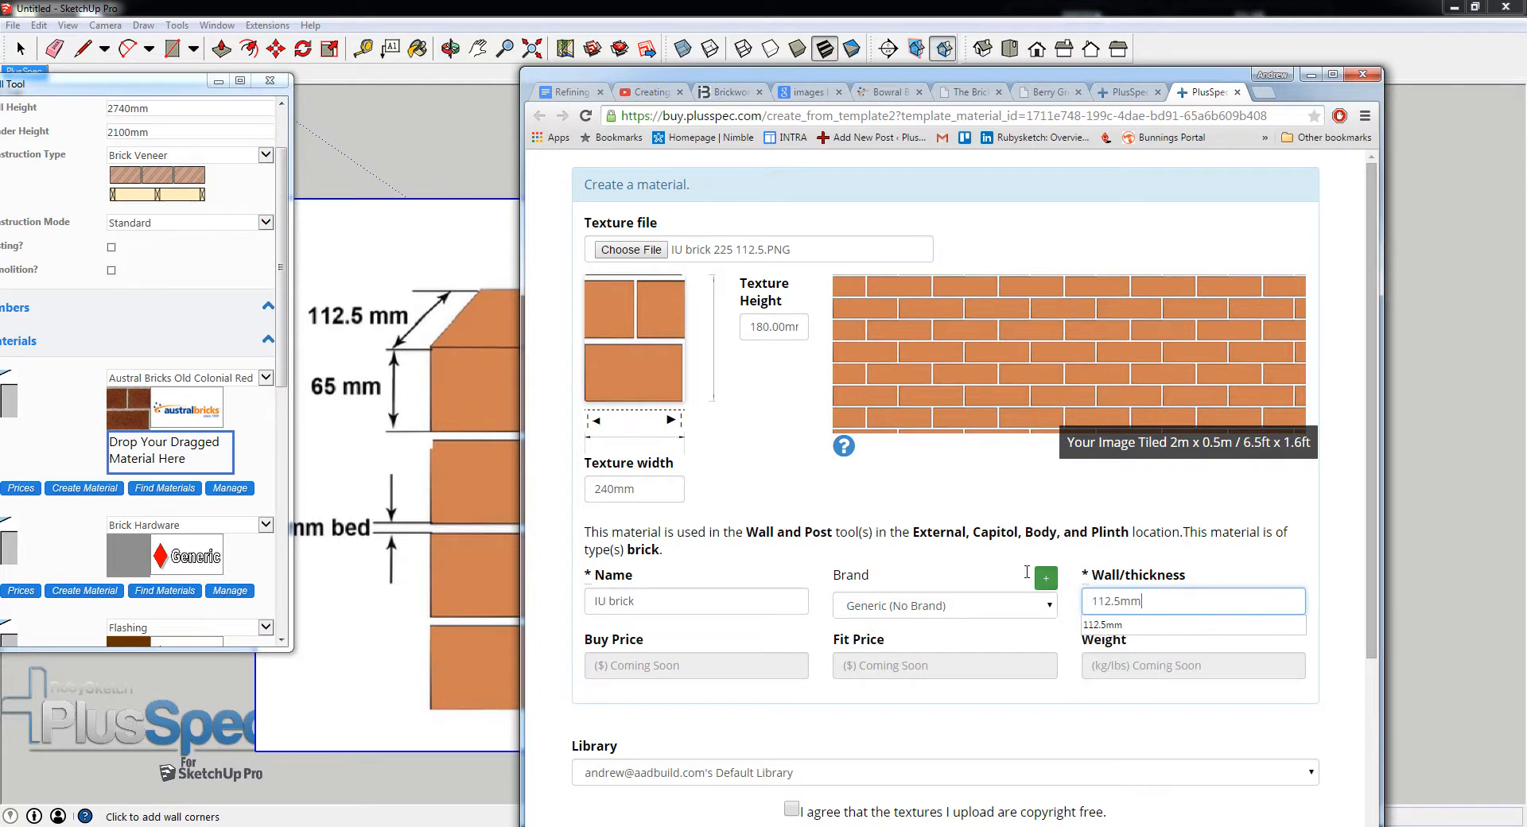
# - Agree that the uploaded textures are copyright free and create the material from the template
pyautogui.moveTo(1373, 602); pyautogui.dragTo(1375, 695)
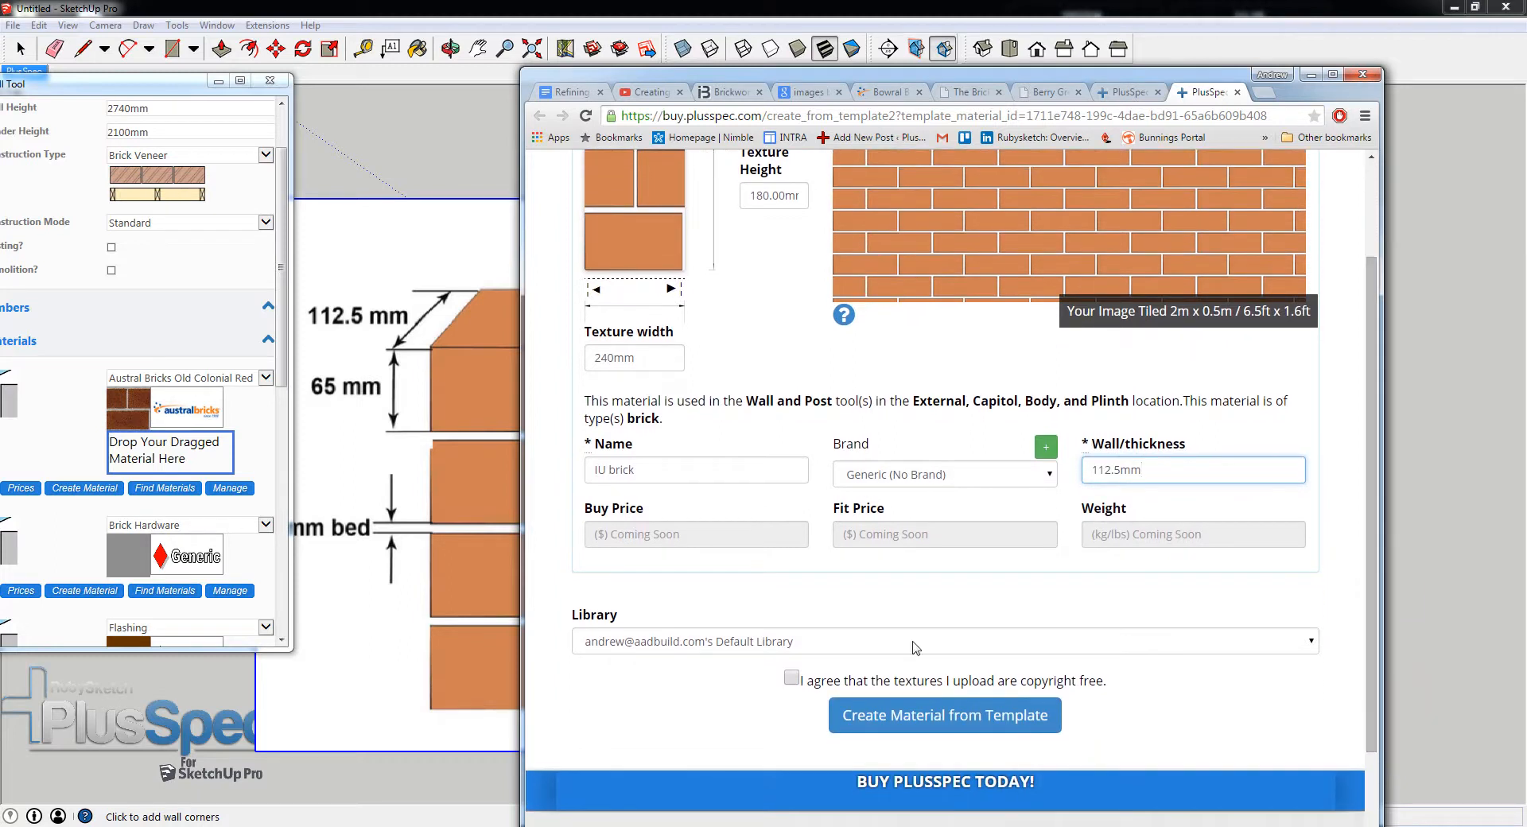
pyautogui.click(791, 677)
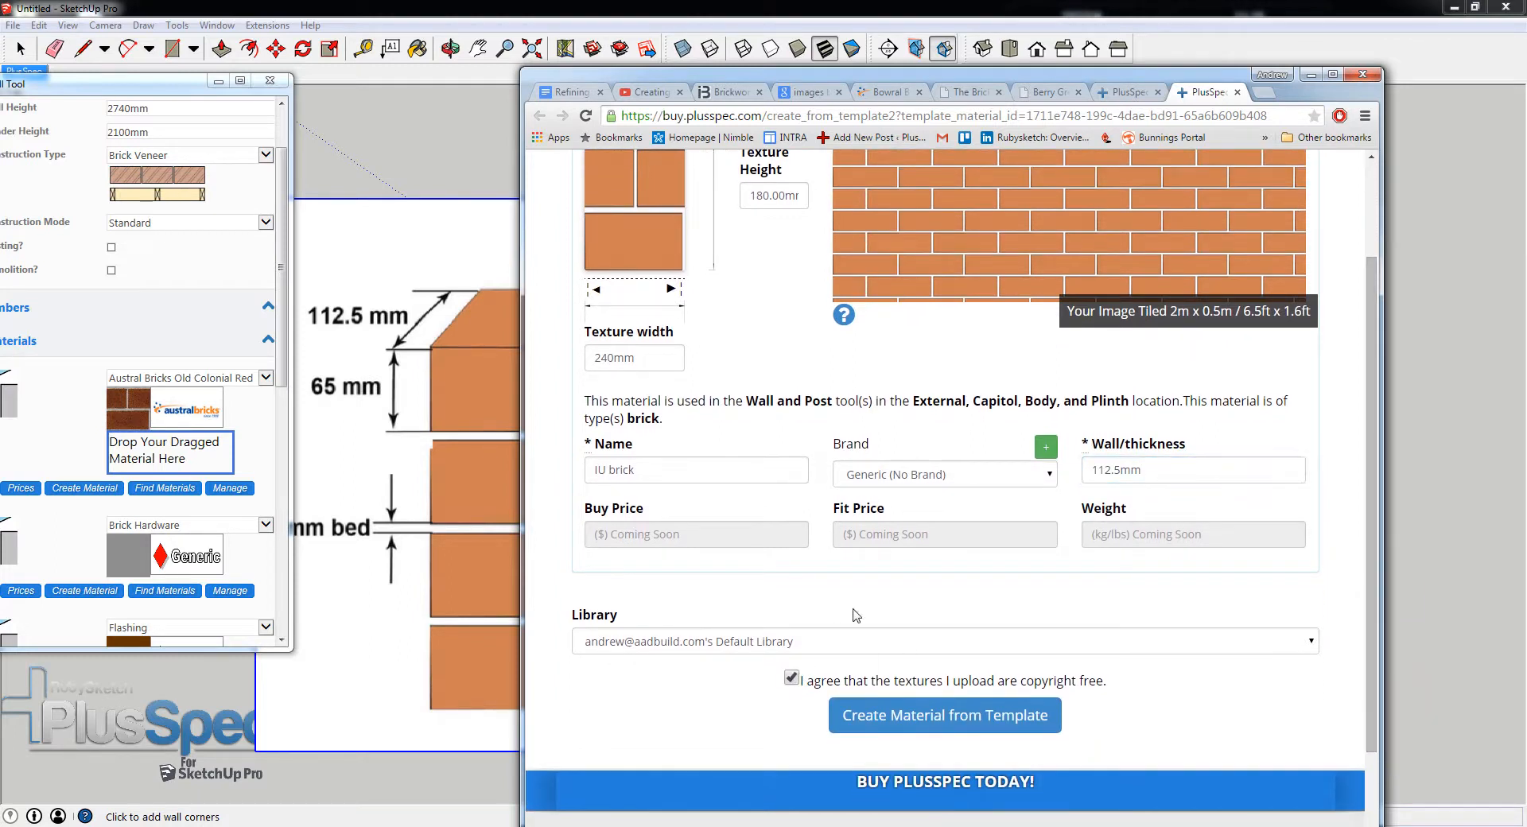
pyautogui.click(880, 721)
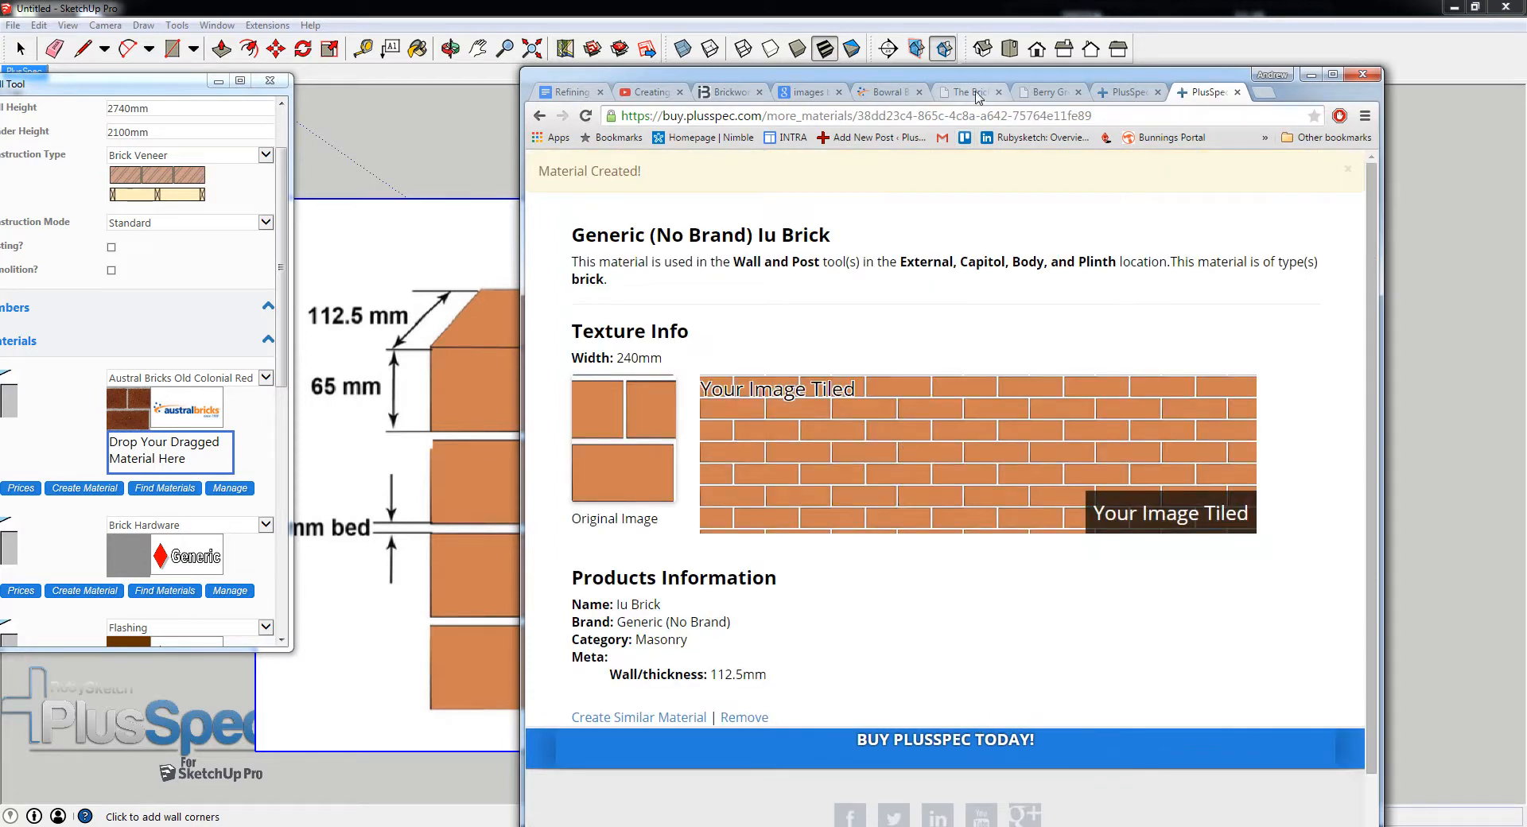
pyautogui.moveTo(984, 82)
pyautogui.mouseDown()
pyautogui.moveTo(1240, 78)
pyautogui.moveTo(1130, 76)
pyautogui.mouseUp()
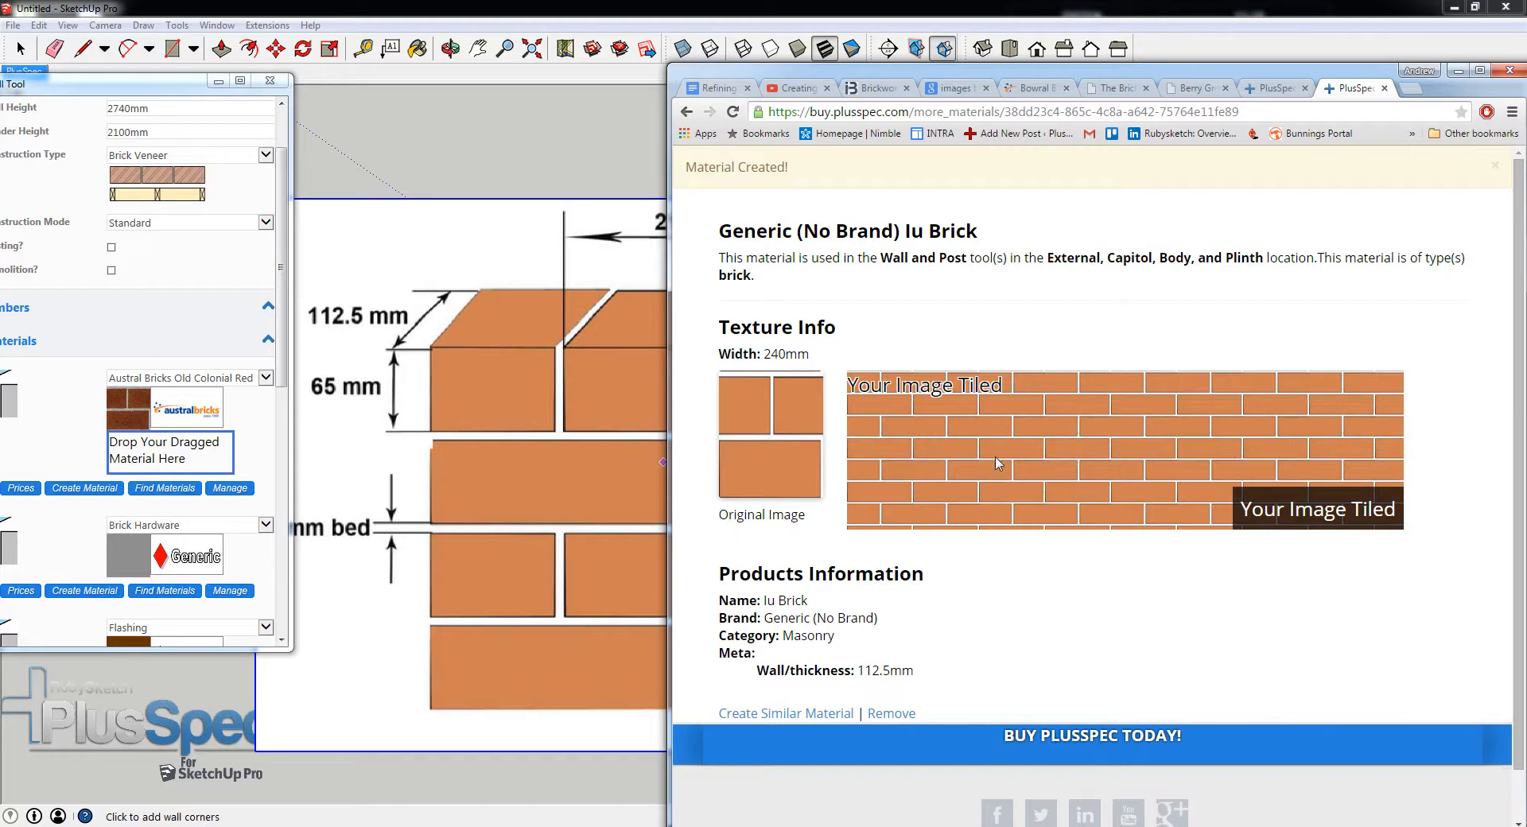
# - Assign the new Generic IU brick material to the wall tool's outer brick layer and minimise the browser
pyautogui.click(782, 438)
pyautogui.moveTo(781, 438); pyautogui.dragTo(168, 455)
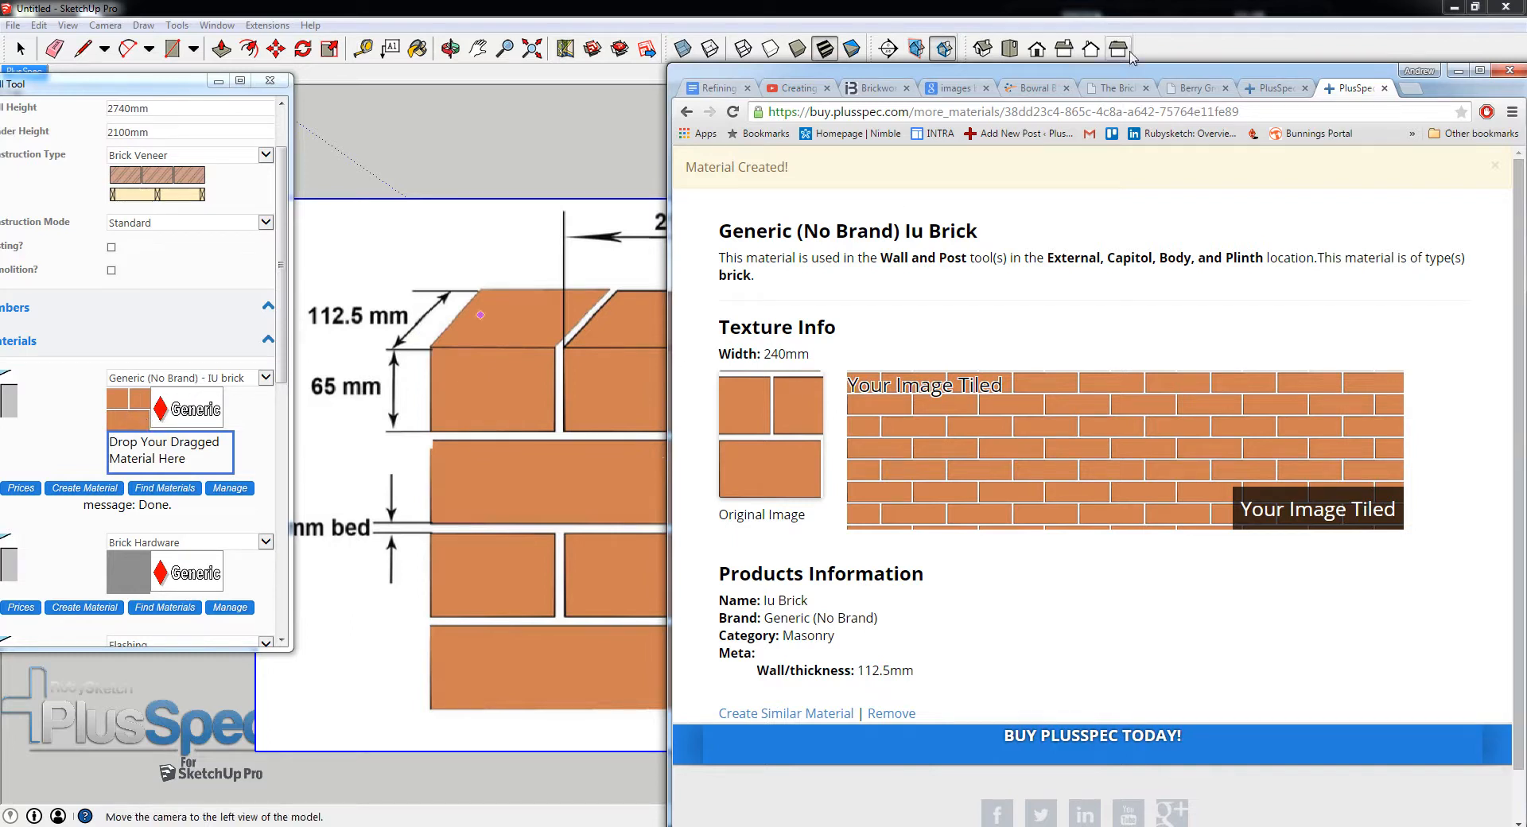
pyautogui.moveTo(1128, 73); pyautogui.dragTo(1028, 74)
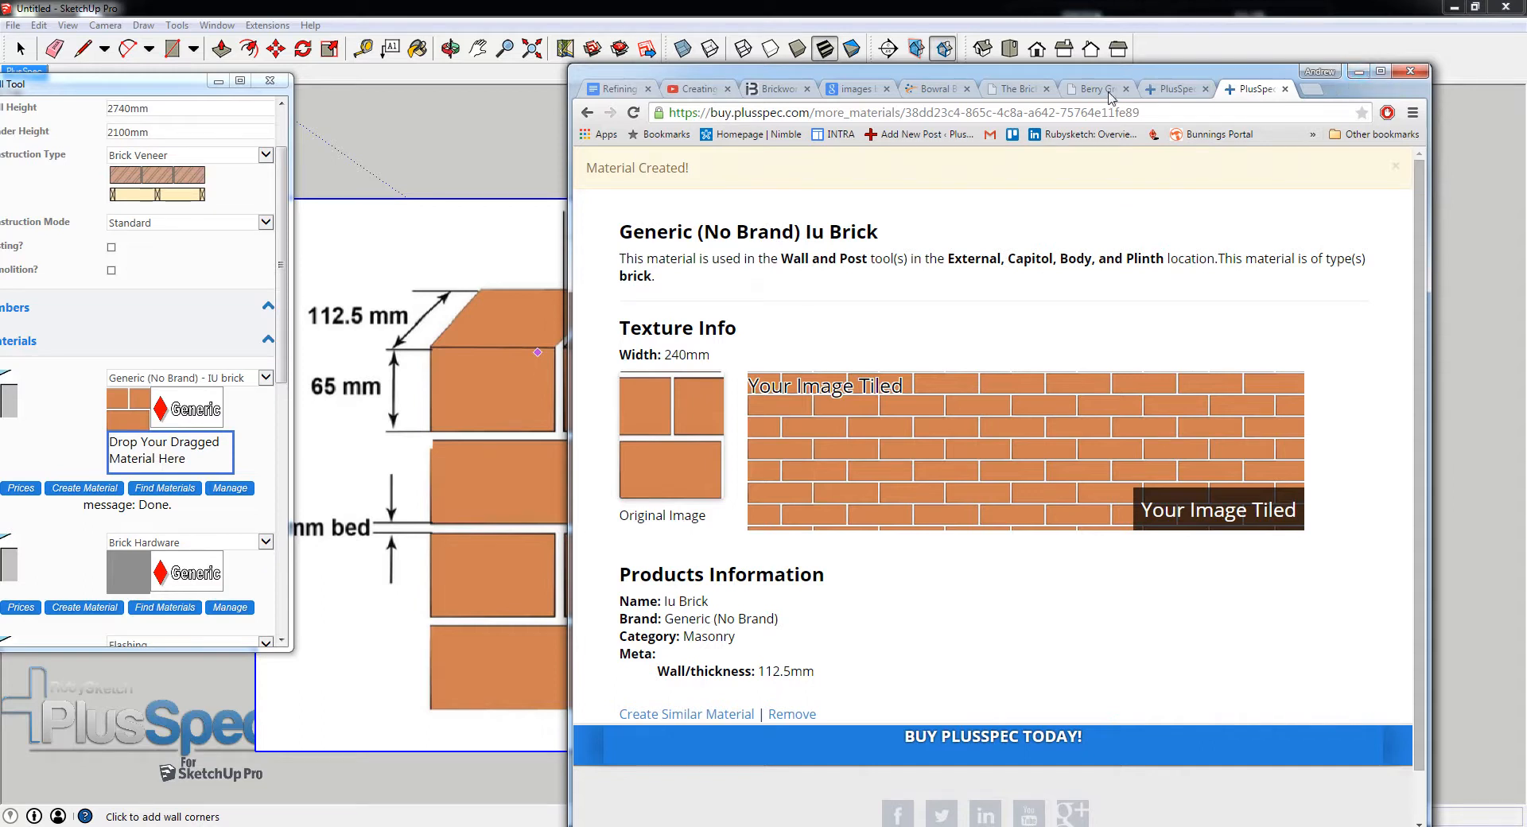
pyautogui.click(1358, 71)
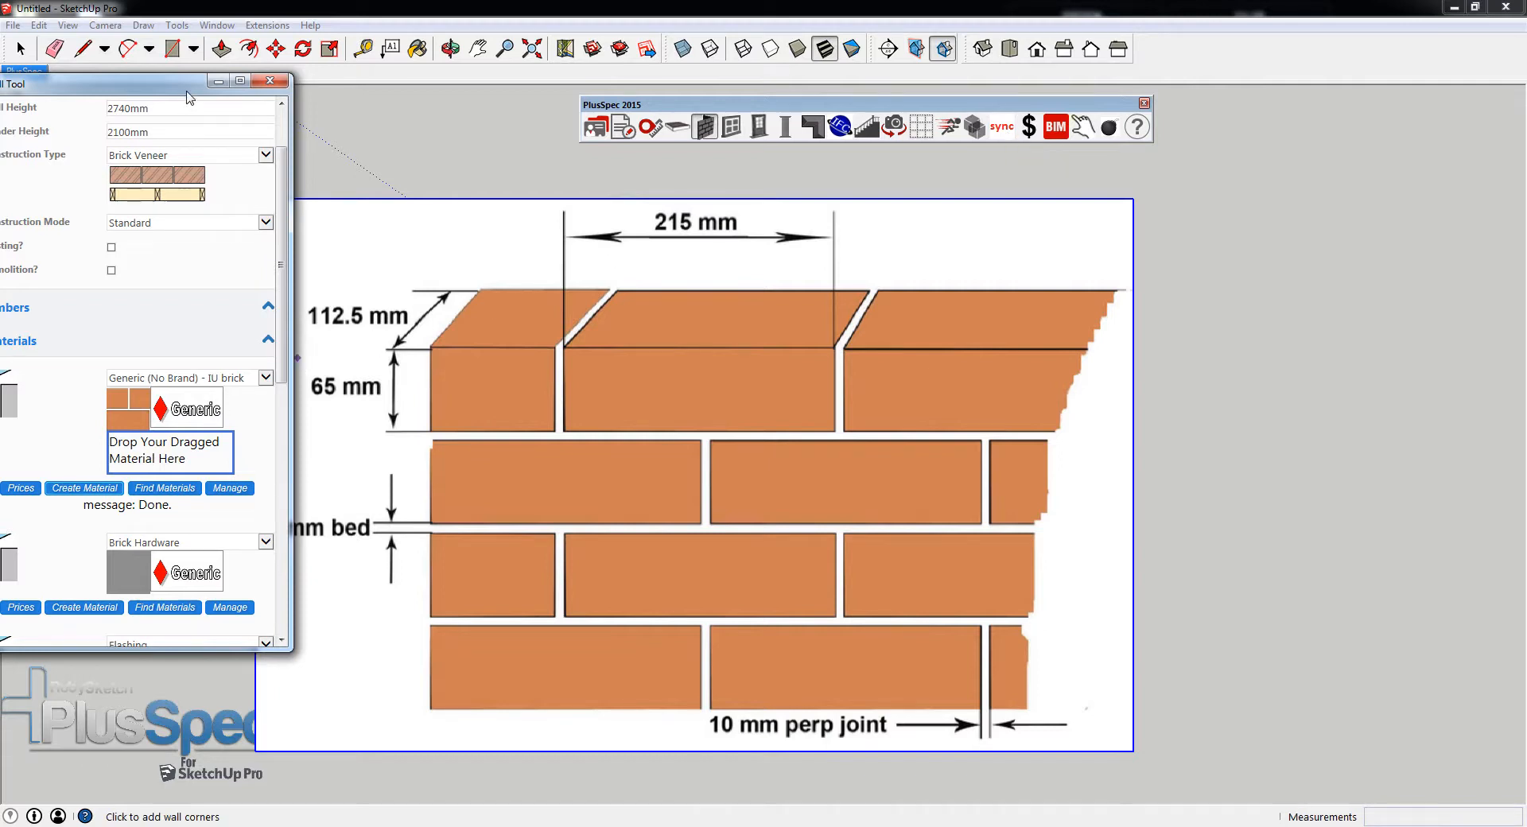
pyautogui.moveTo(188, 87); pyautogui.dragTo(320, 108)
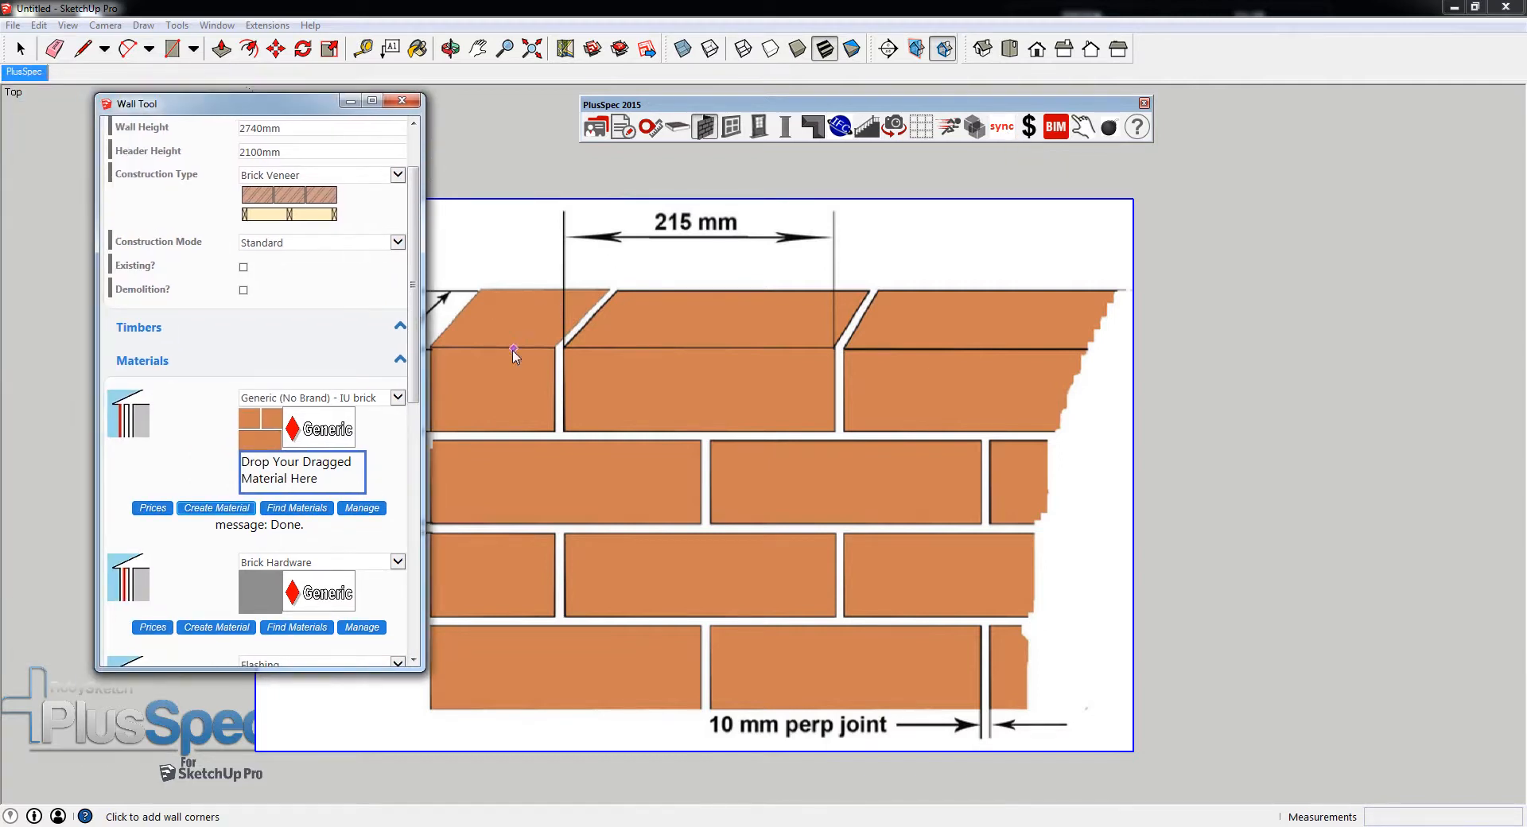
# - Draw an L-shaped brick veneer wall in front of the diagram, about 11.9 m along the red axis with a perpendicular return
pyautogui.middleClick(606, 395)
pyautogui.scroll(-10, 606, 395)
pyautogui.moveTo(606, 396); pyautogui.dragTo(783, 267, button='middle')
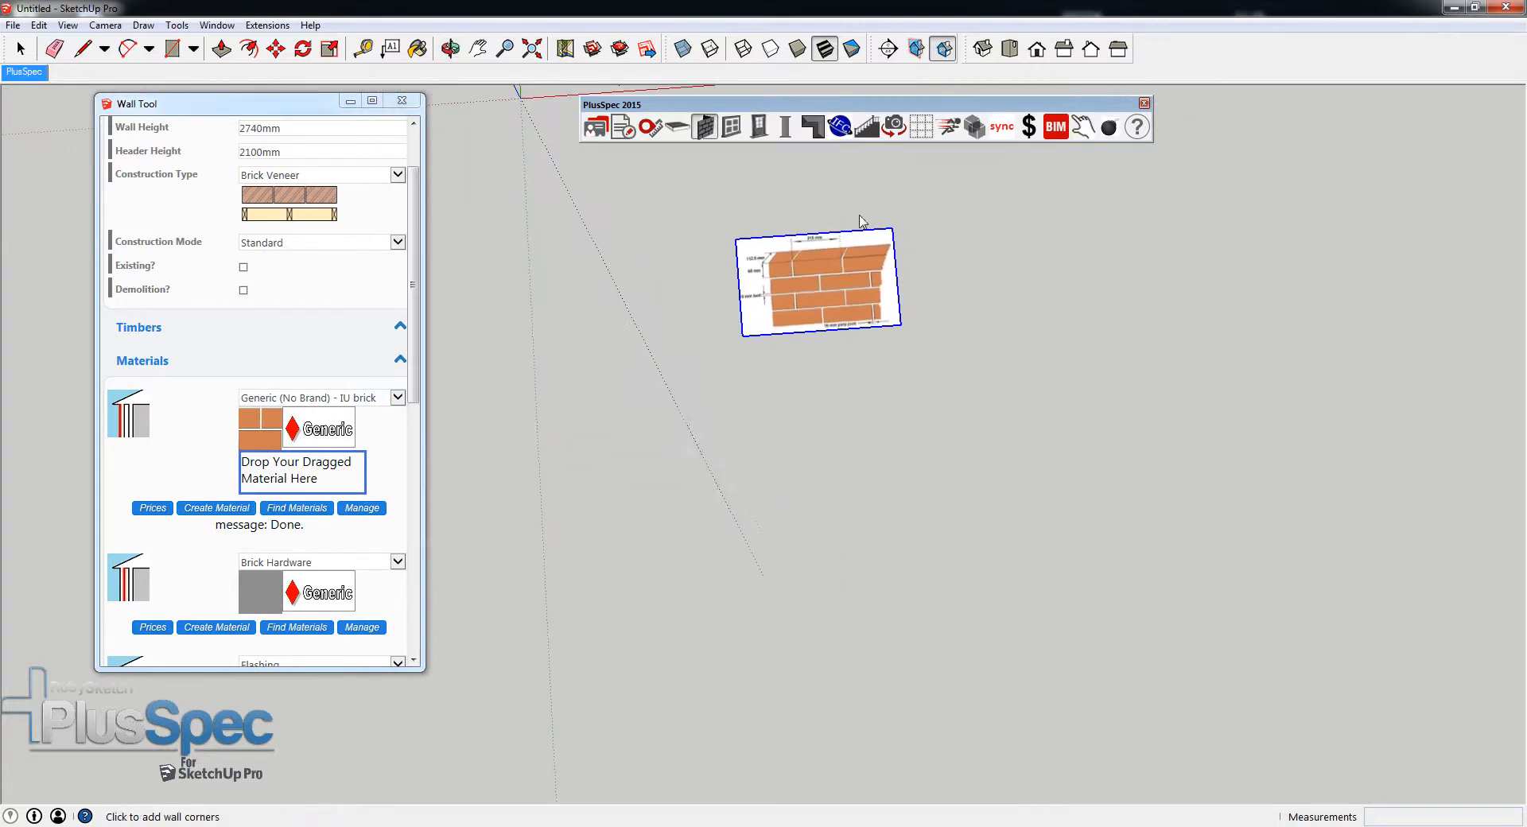
pyautogui.click(1188, 495)
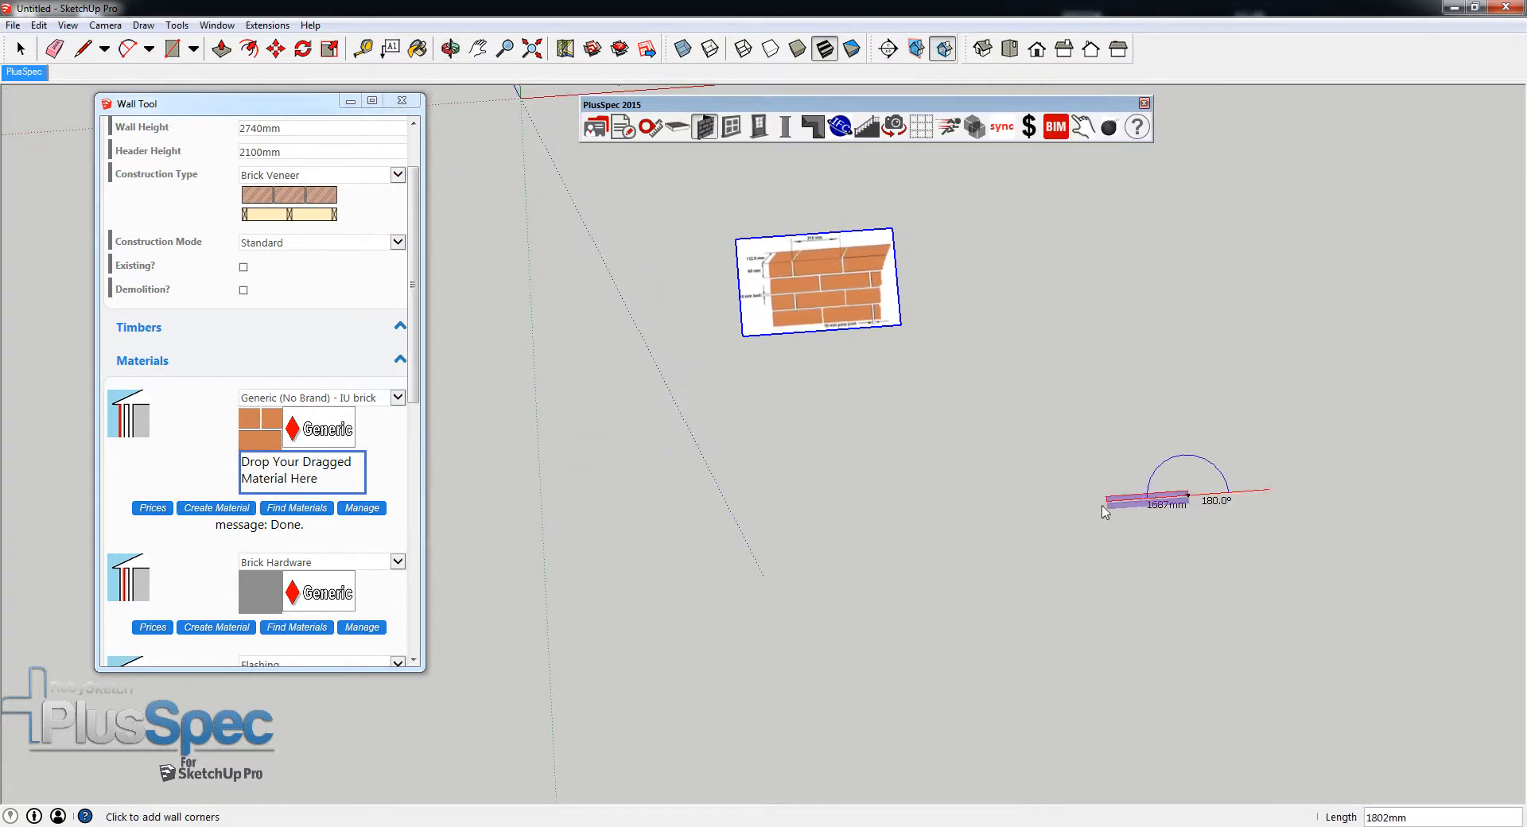
pyautogui.click(611, 534)
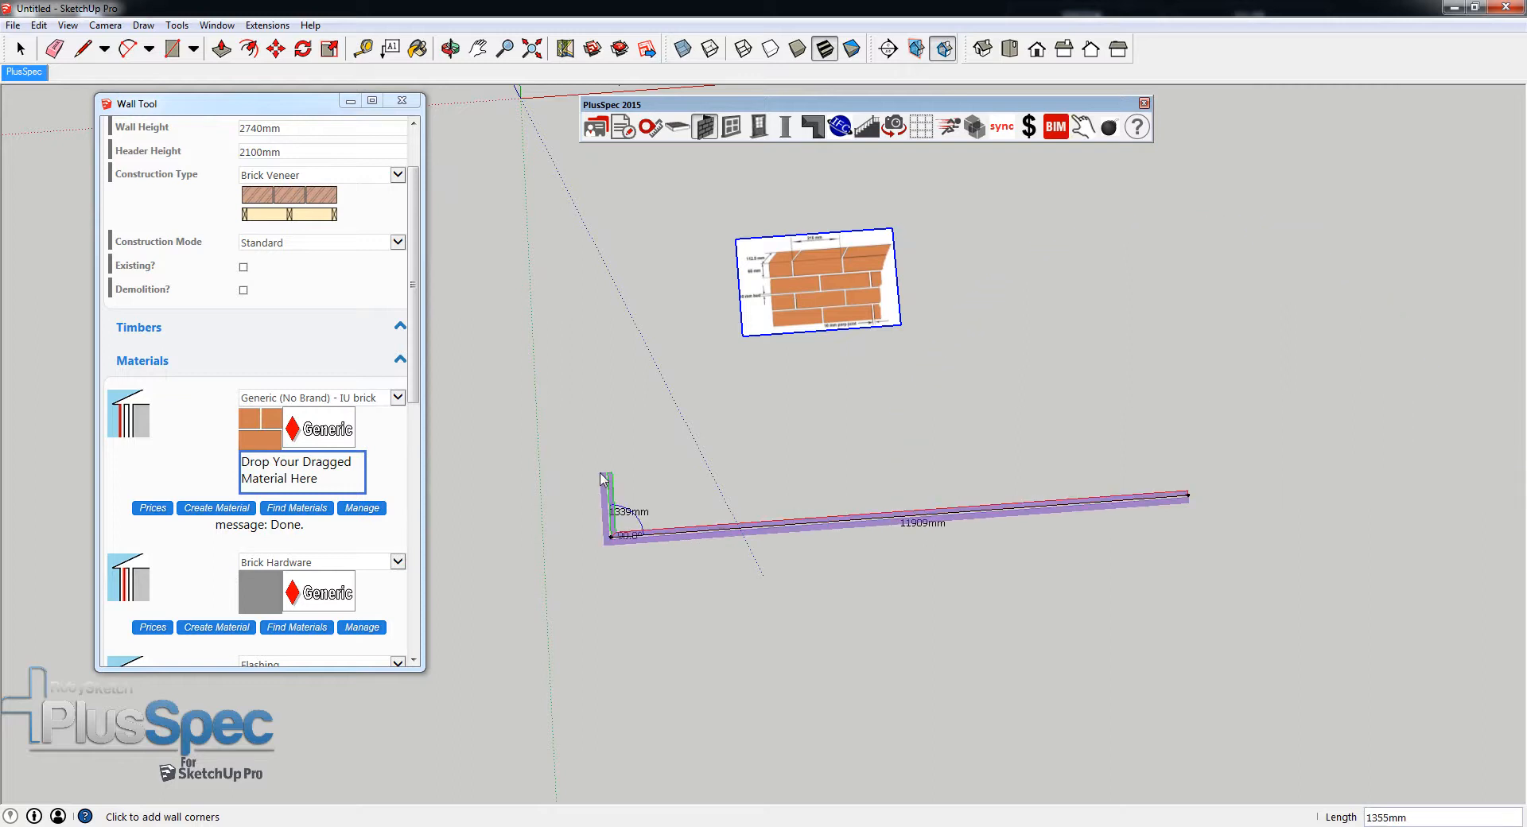
pyautogui.doubleClick(598, 318)
# - Draw a 112.5 mm line across the top of the long wall's outer brick skin to check its thickness
pyautogui.moveTo(647, 628); pyautogui.dragTo(645, 574, button='middle')
pyautogui.scroll(6, 641, 573)
pyautogui.keyDown('shift'); pyautogui.moveTo(628, 511); pyautogui.dragTo(692, 521, button='middle'); pyautogui.keyUp('shift')
pyautogui.scroll(4, 699, 511)
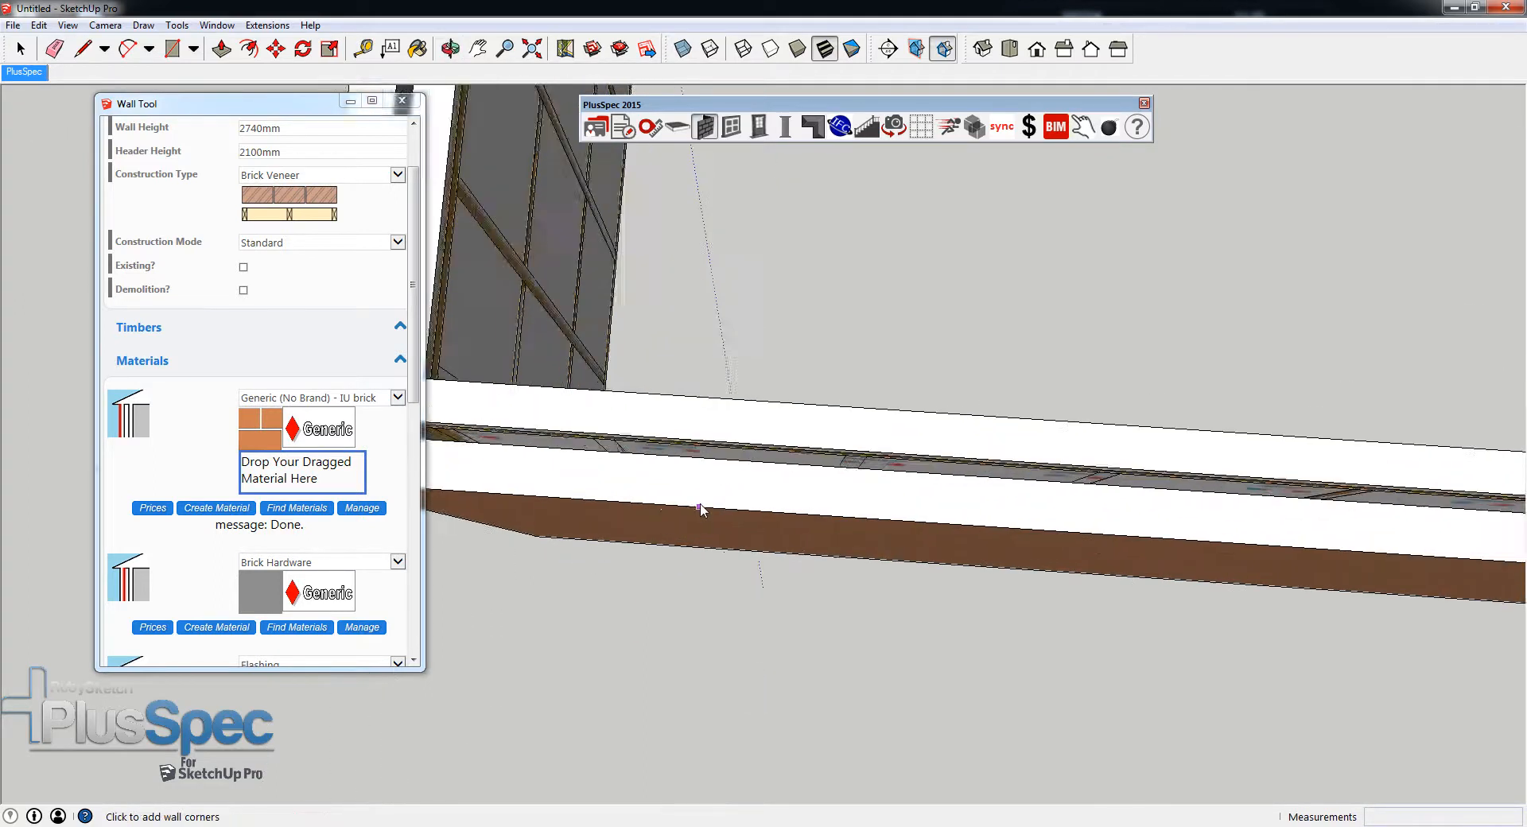
pyautogui.press('t')
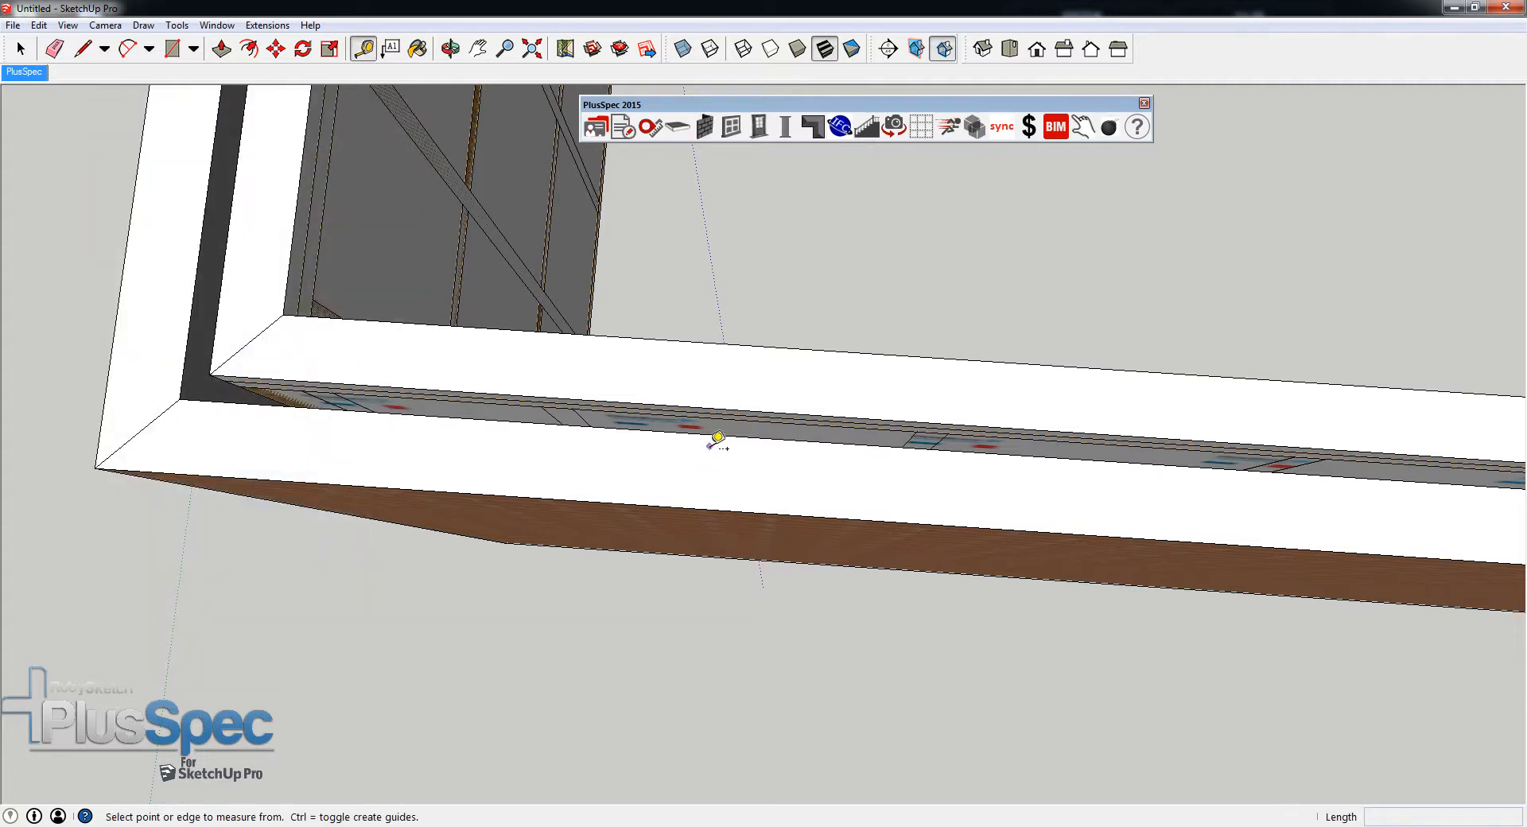
pyautogui.press('space')
pyautogui.press('l')
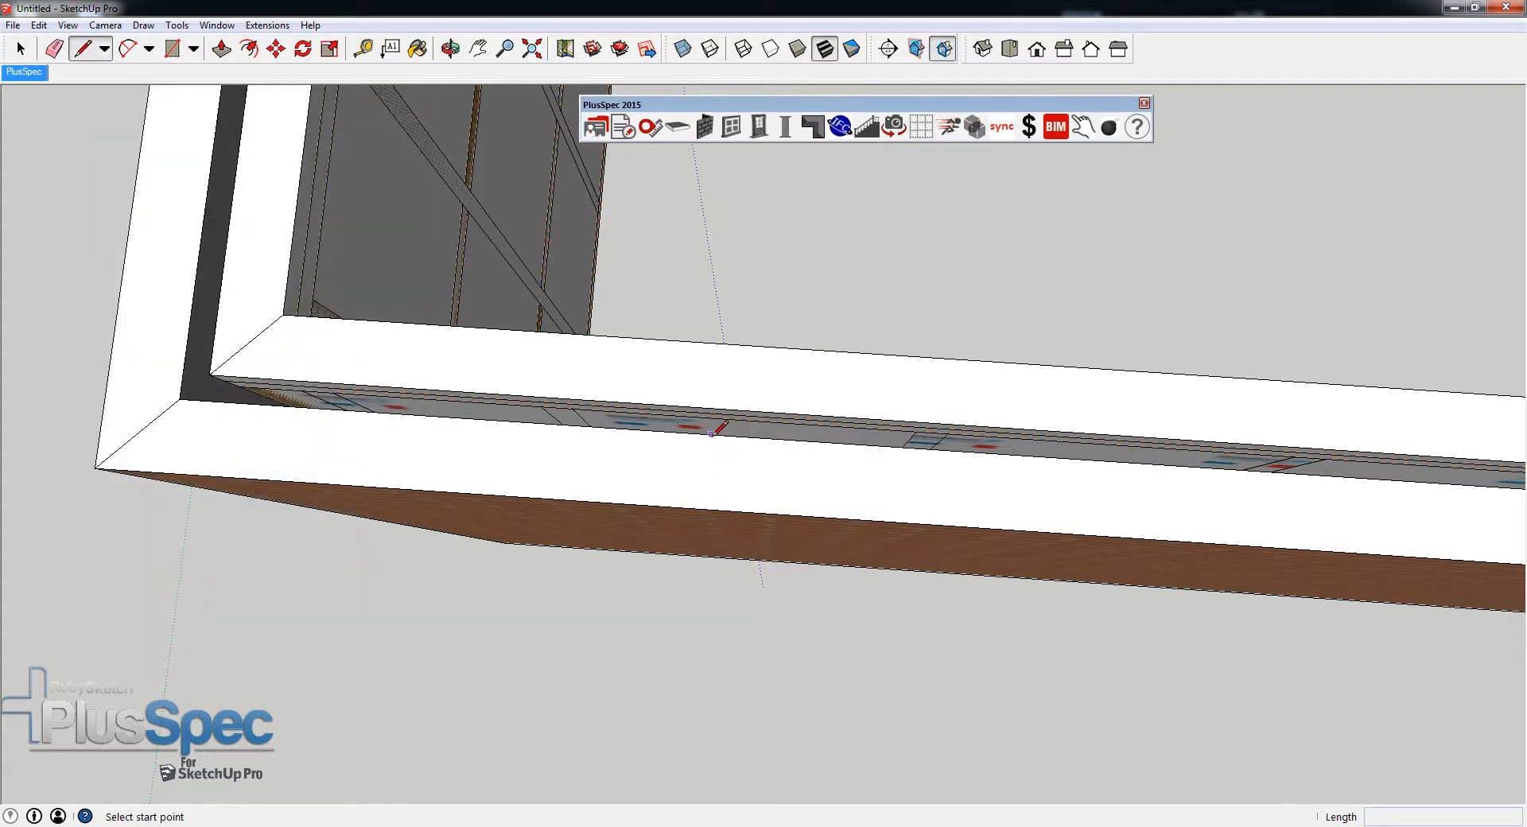
pyautogui.click(710, 433)
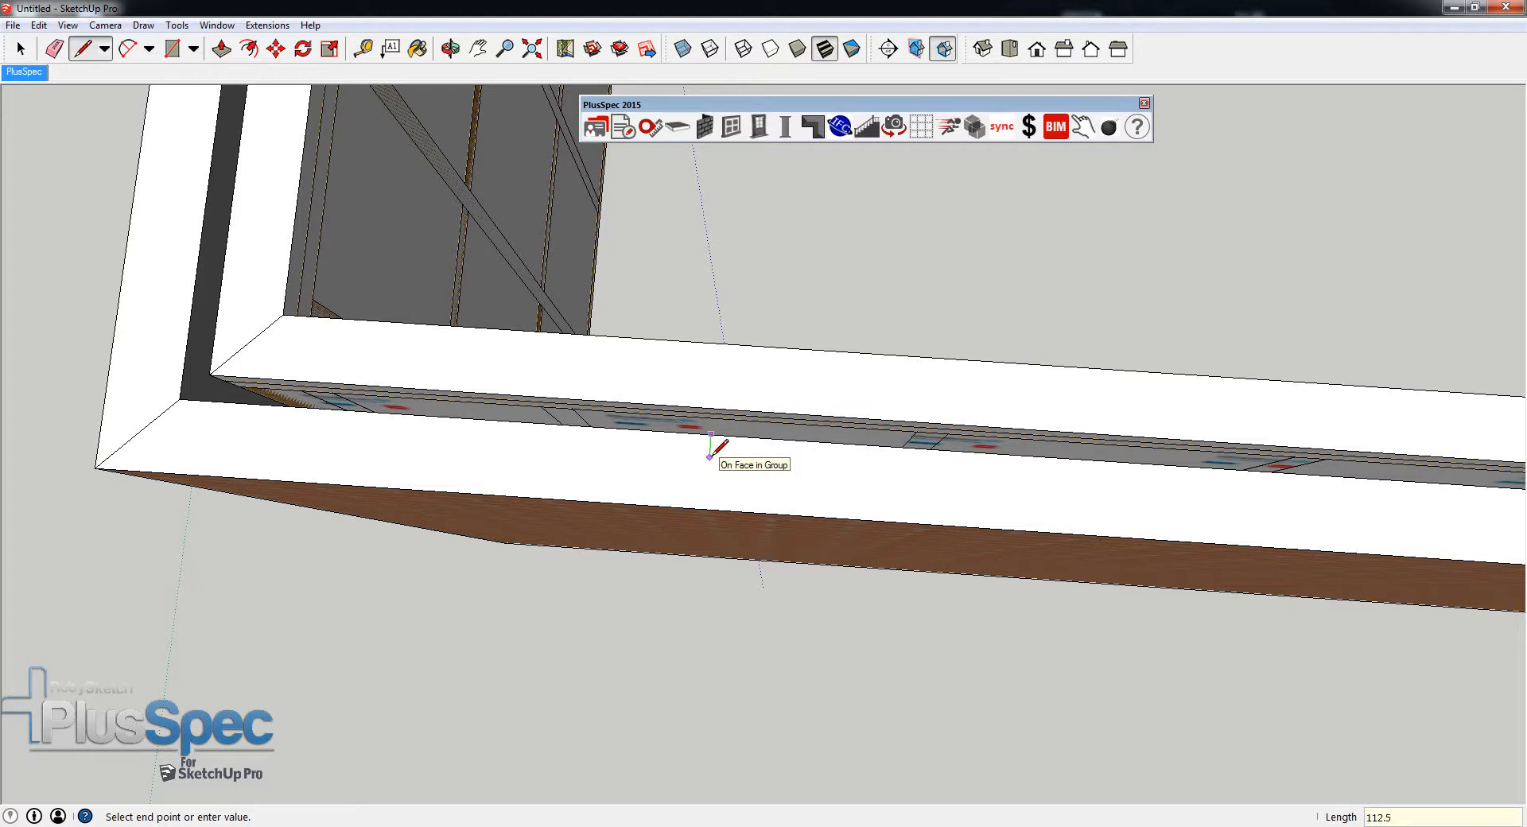
pyautogui.scroll(4, 706, 540)
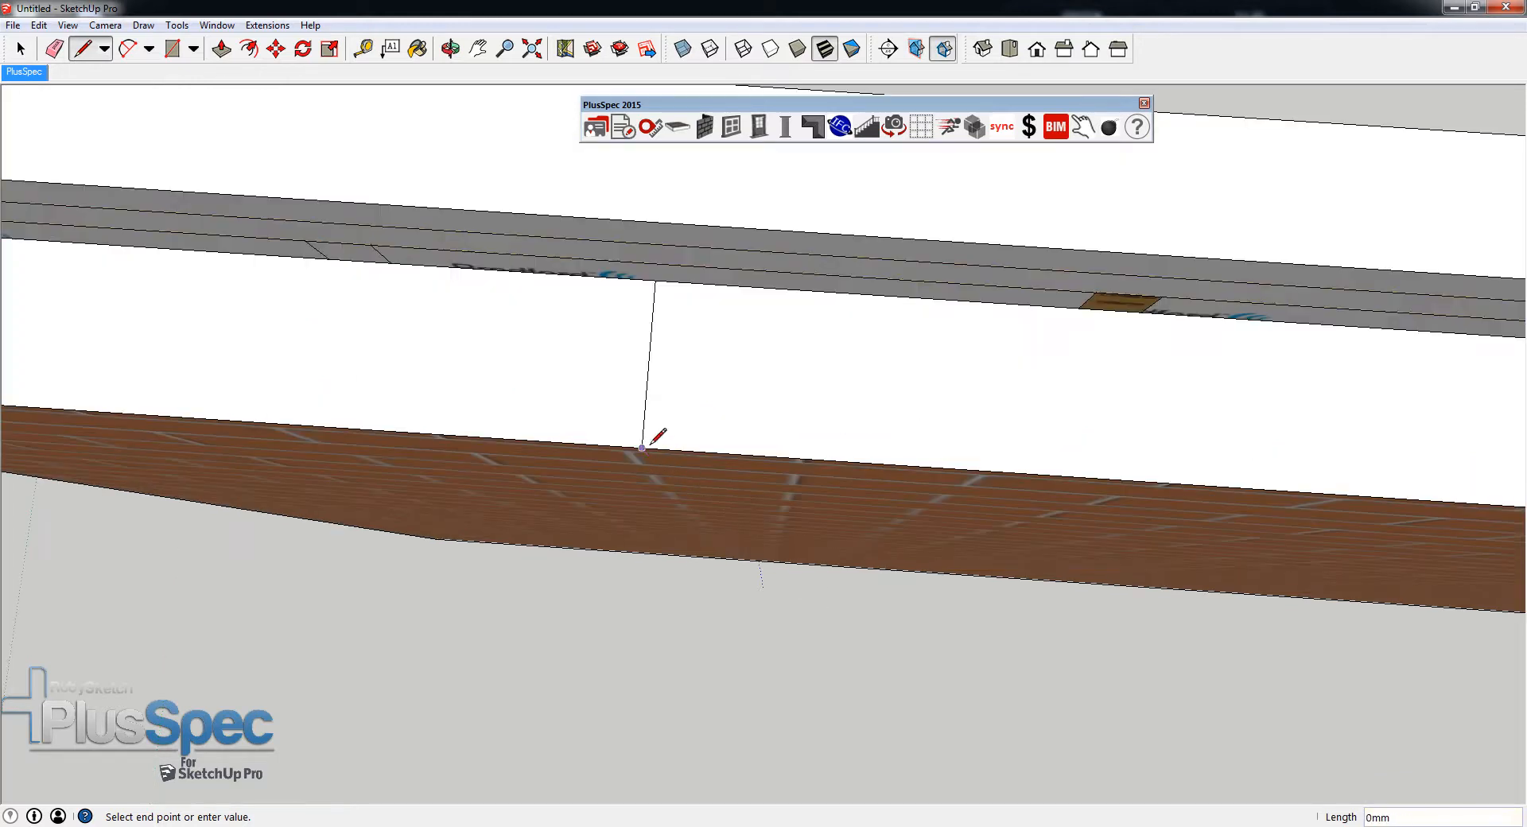
pyautogui.scroll(4, 643, 449)
pyautogui.scroll(-6, 643, 450)
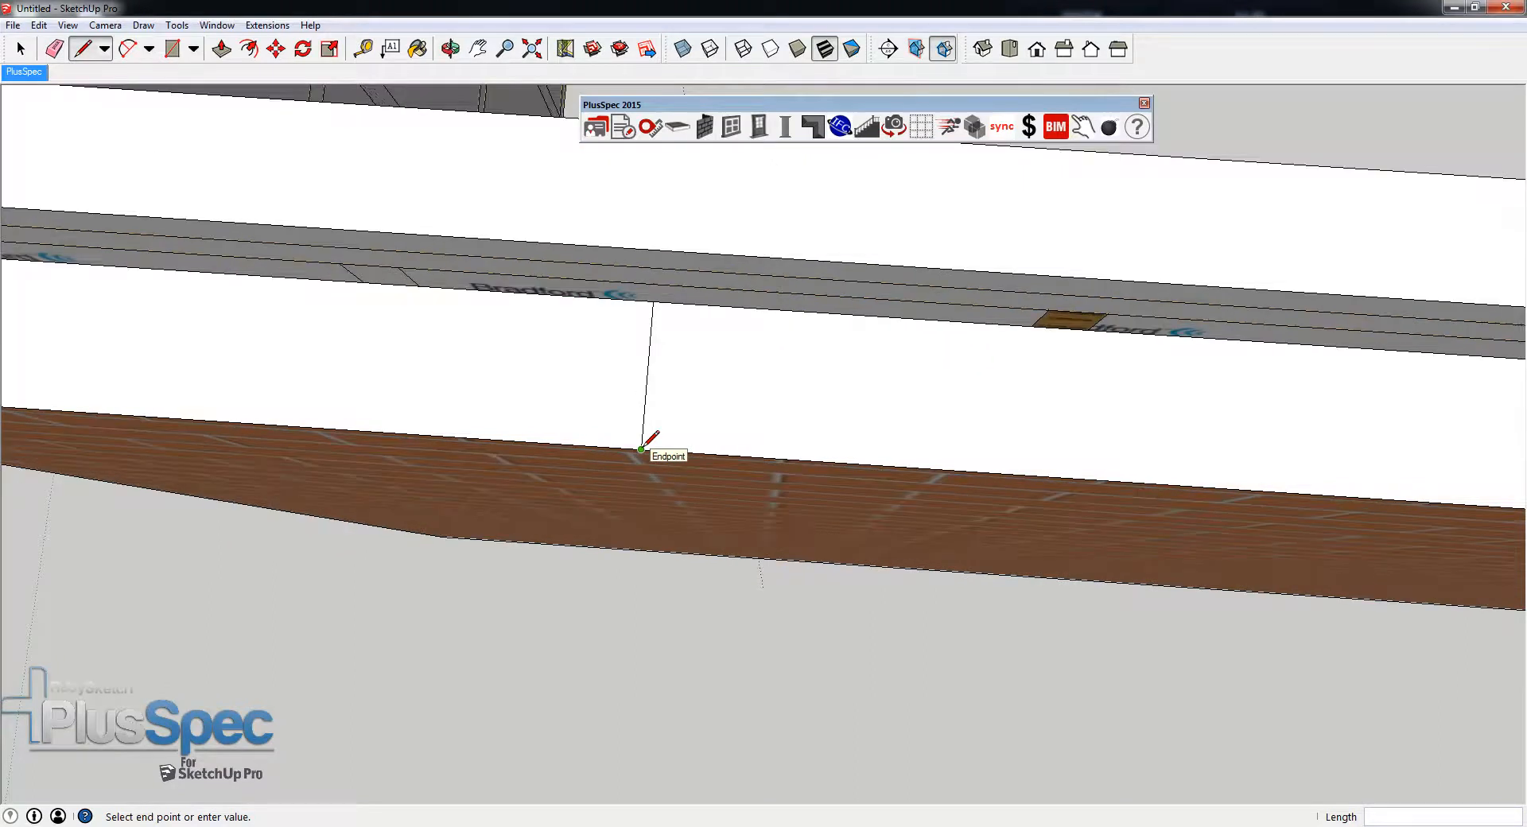
pyautogui.scroll(-2, 642, 449)
pyautogui.click(642, 450)
pyautogui.scroll(-4, 652, 437)
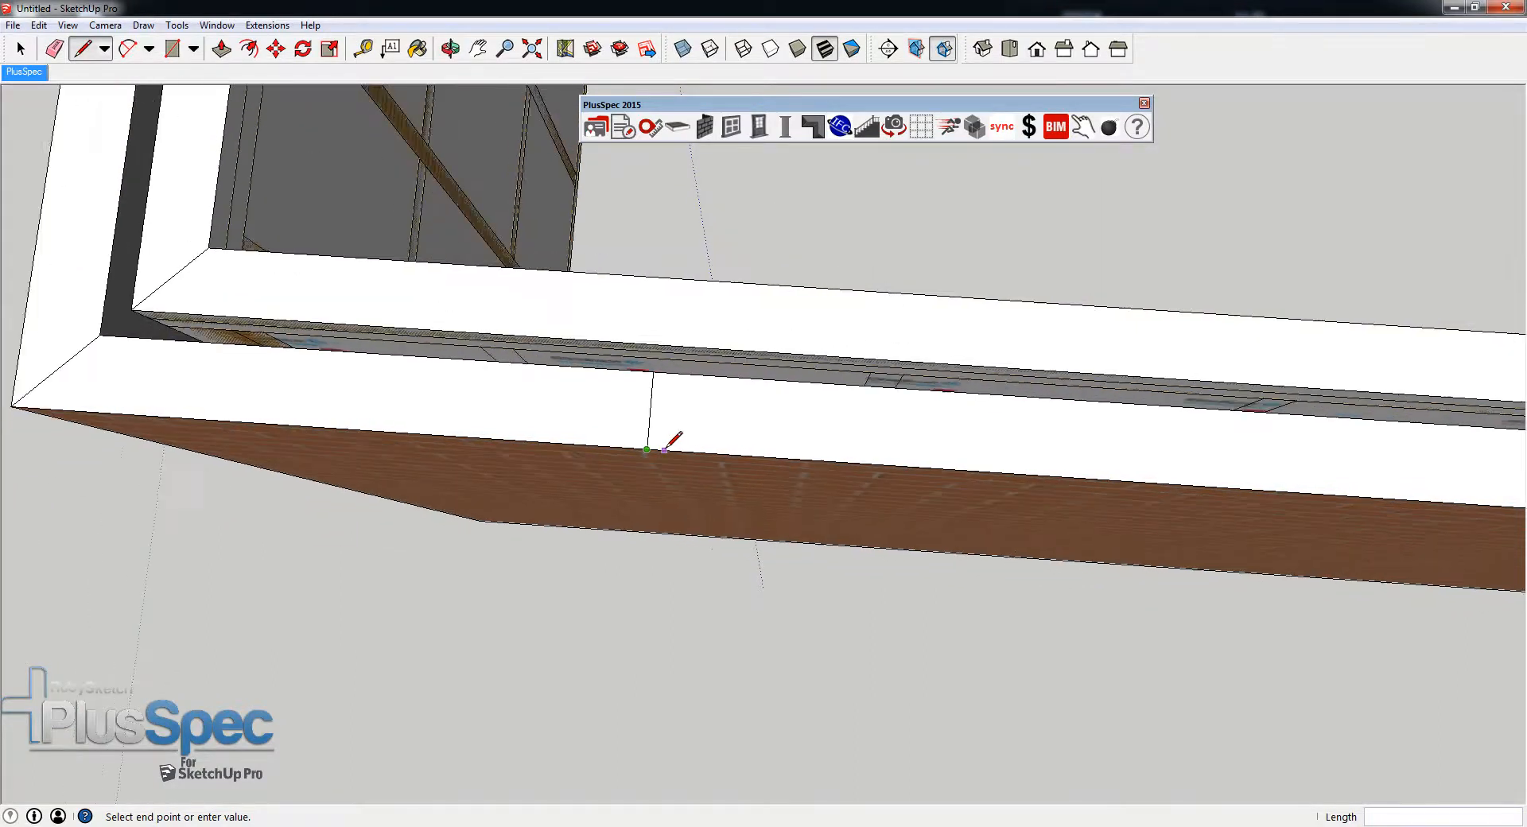
# - Measure the brick skin's thickness along the drawn line with the Dimension tool
pyautogui.press('d')
pyautogui.click(654, 380)
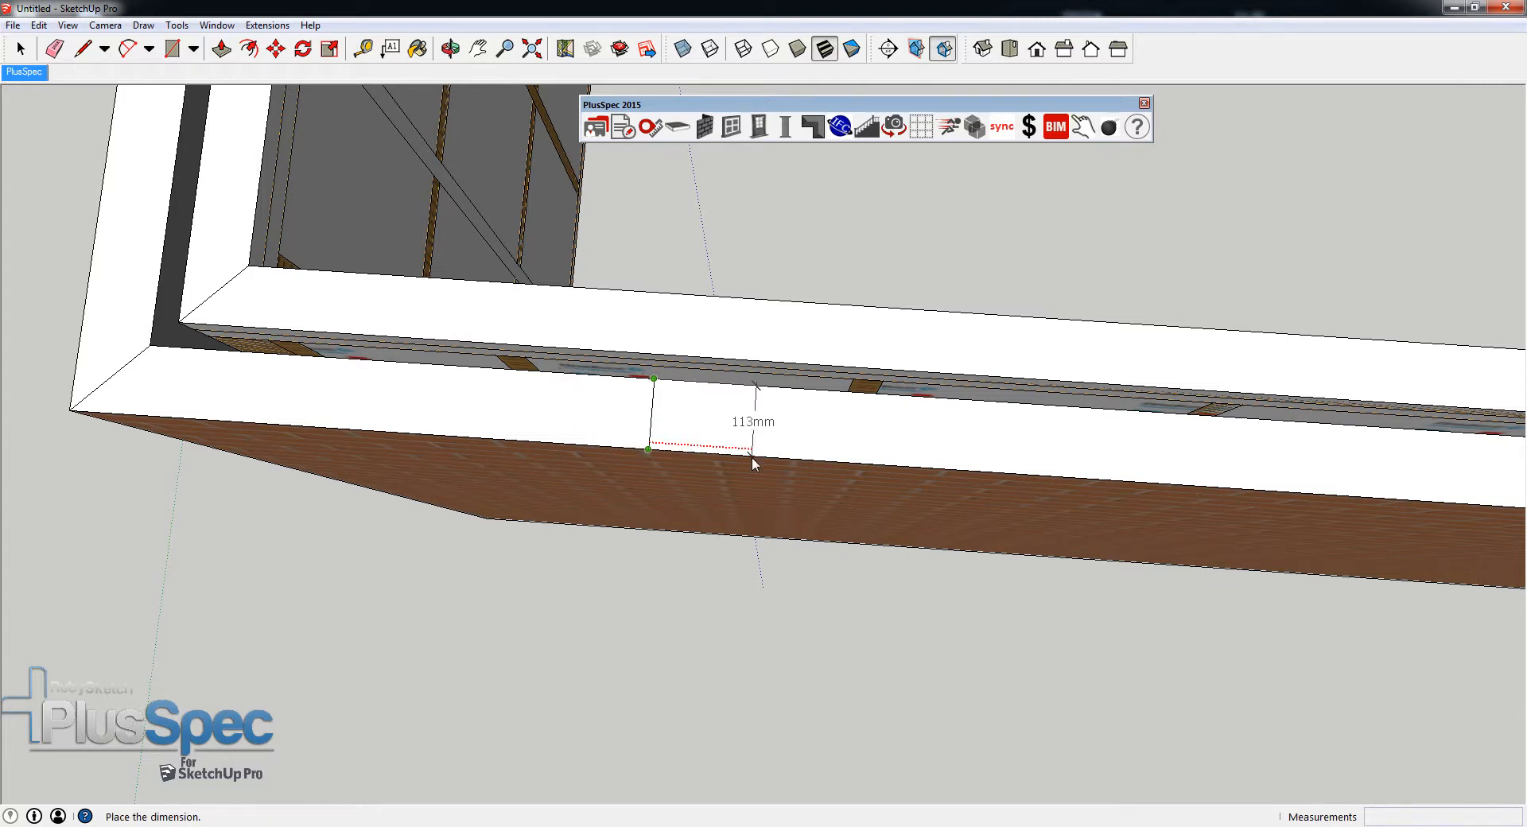
pyautogui.scroll(-3, 751, 457)
pyautogui.press('space')
# - Examine the tiled IU brick texture on the outer face of the long wall
pyautogui.press('o')
pyautogui.moveTo(692, 474); pyautogui.dragTo(780, 201)
pyautogui.press('space')
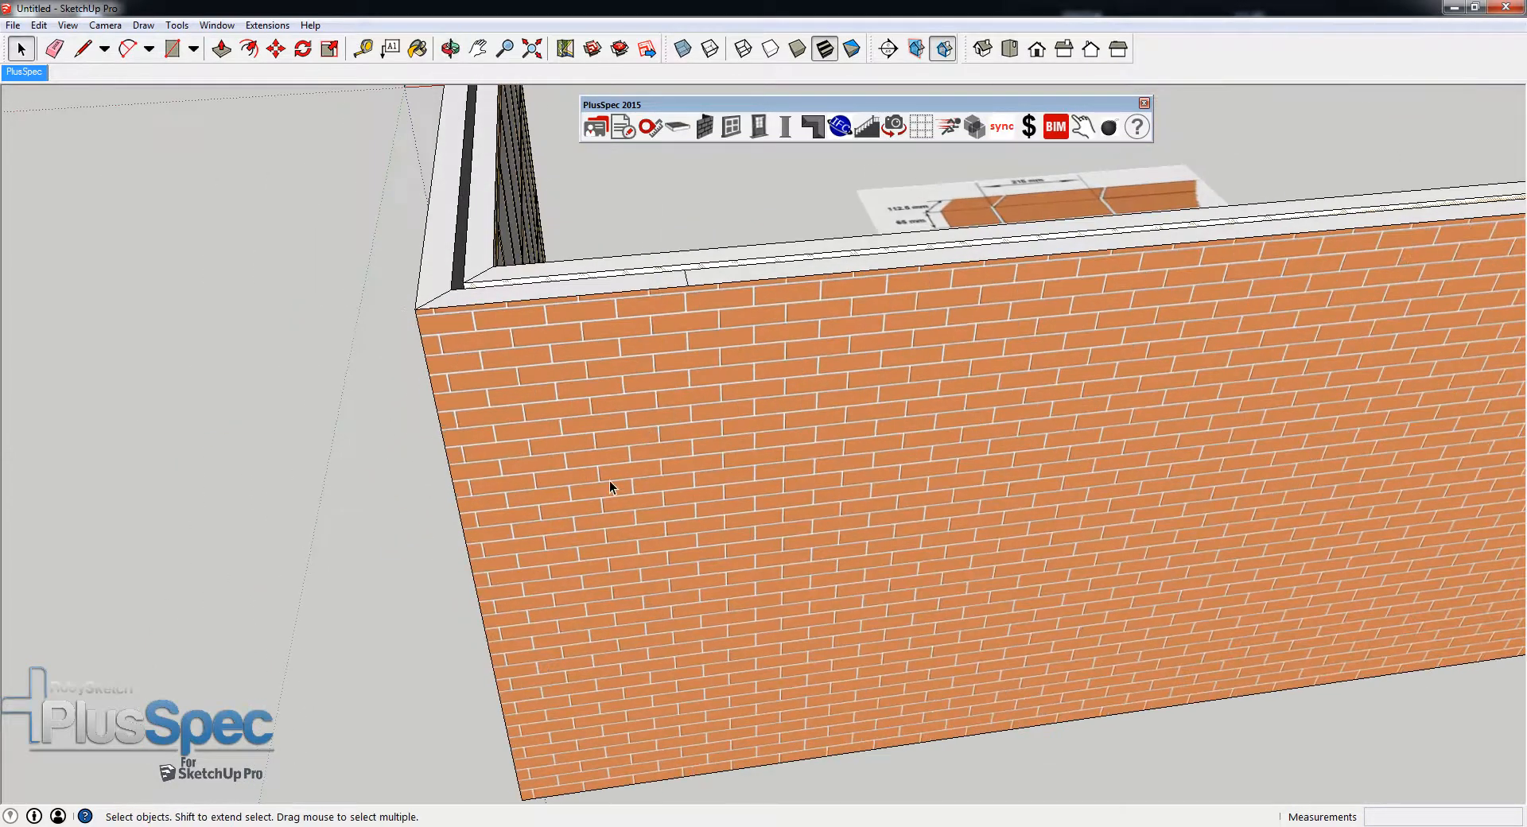
pyautogui.scroll(5, 609, 480)
pyautogui.scroll(5, 602, 502)
pyautogui.press('o')
pyautogui.moveTo(600, 498); pyautogui.dragTo(818, 281)
pyautogui.moveTo(818, 282); pyautogui.dragTo(894, 248, button='middle')
pyautogui.moveTo(753, 522); pyautogui.dragTo(558, 480, button='middle')
pyautogui.scroll(-2, 808, 576)
pyautogui.scroll(-3, 528, 524)
# - Insert a window about 487 mm wide in the long brick wall, setting both vertical edges at brick joints
pyautogui.click(724, 536)
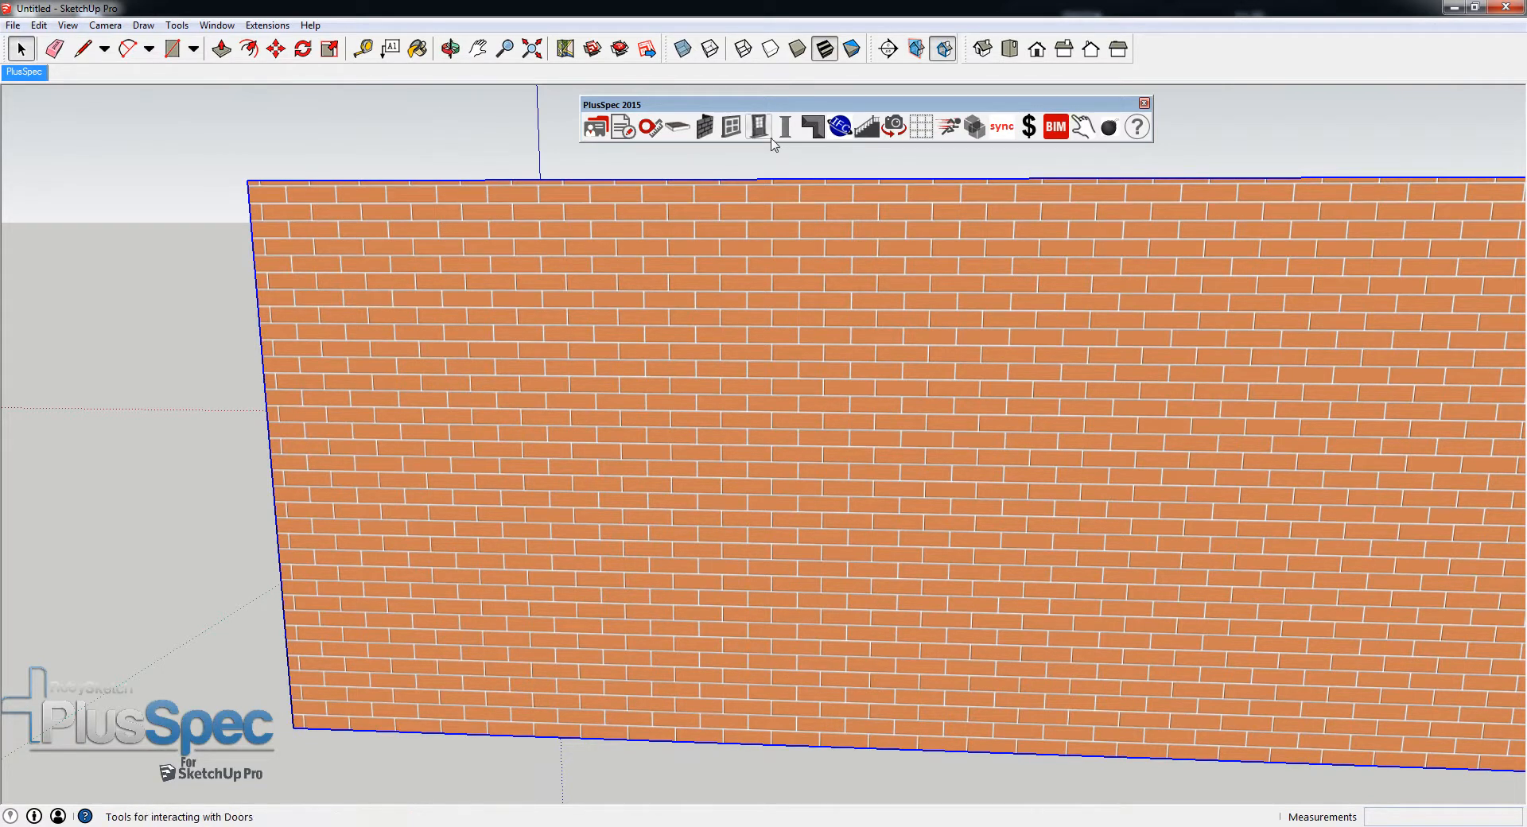
pyautogui.click(731, 126)
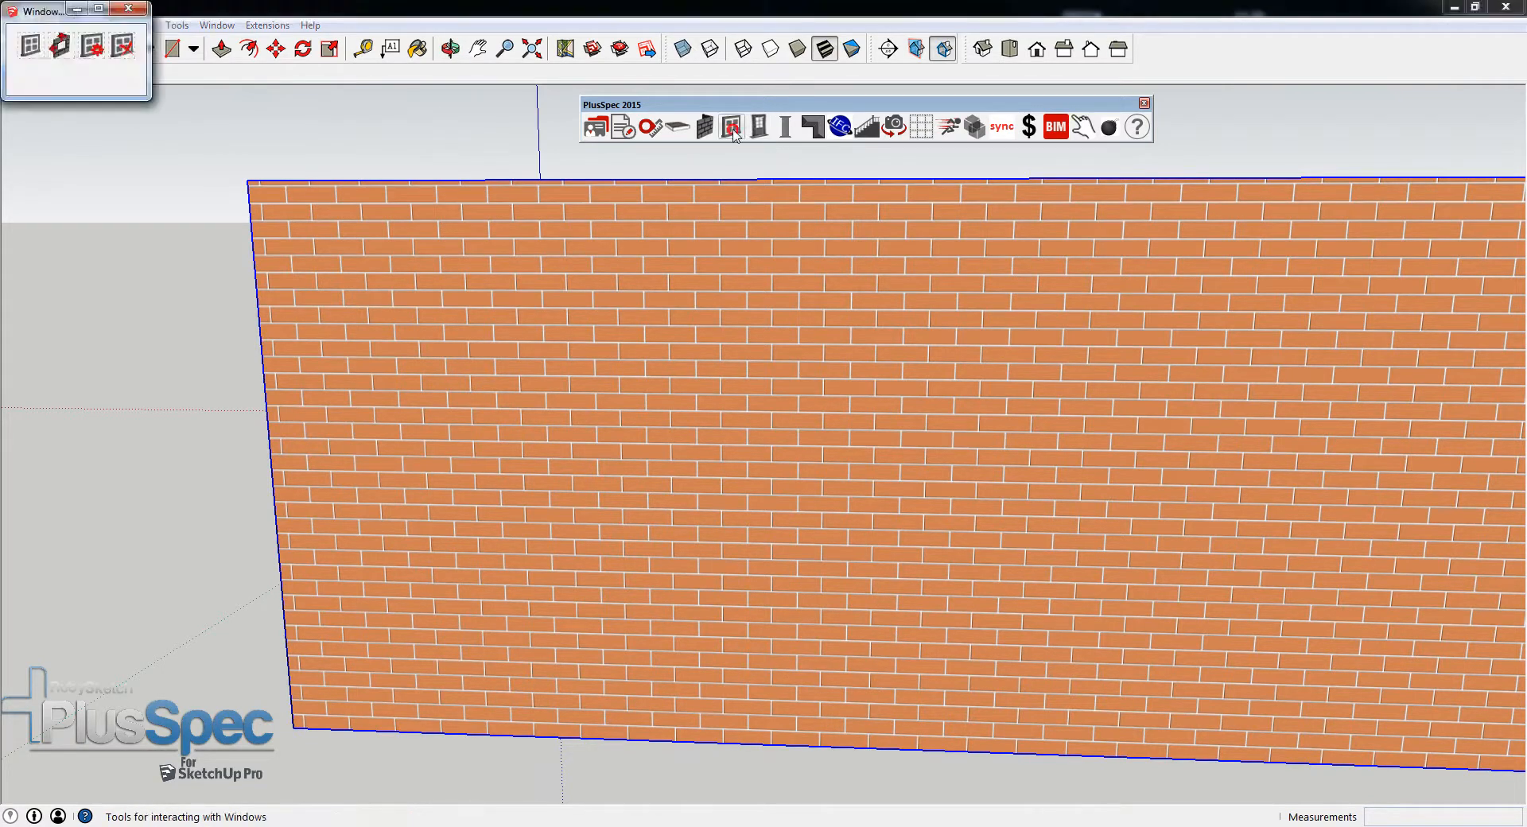
pyautogui.click(32, 53)
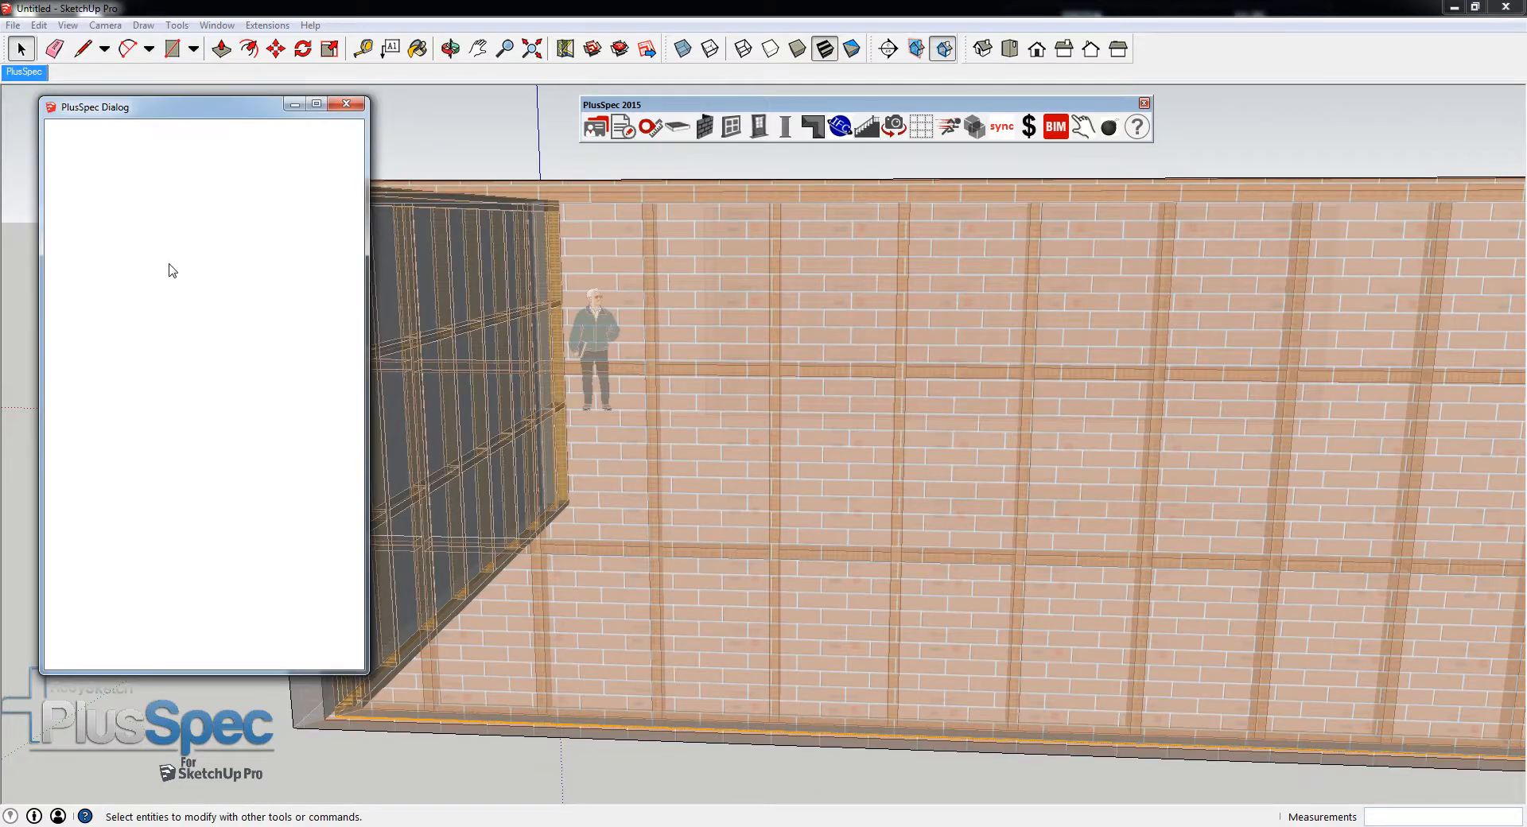
pyautogui.click(242, 617)
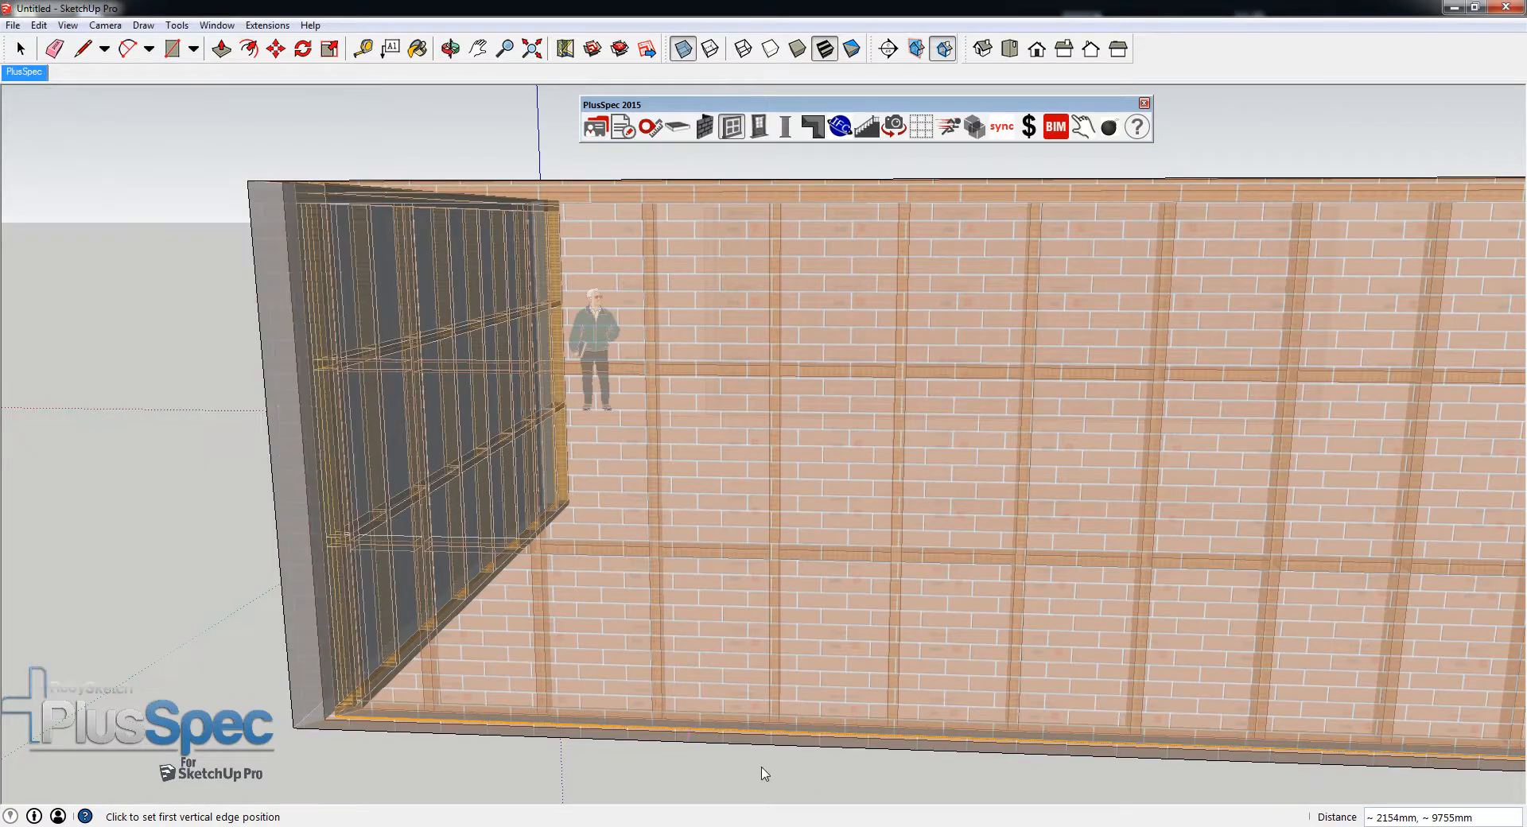
pyautogui.scroll(5, 1009, 770)
pyautogui.scroll(4, 1119, 762)
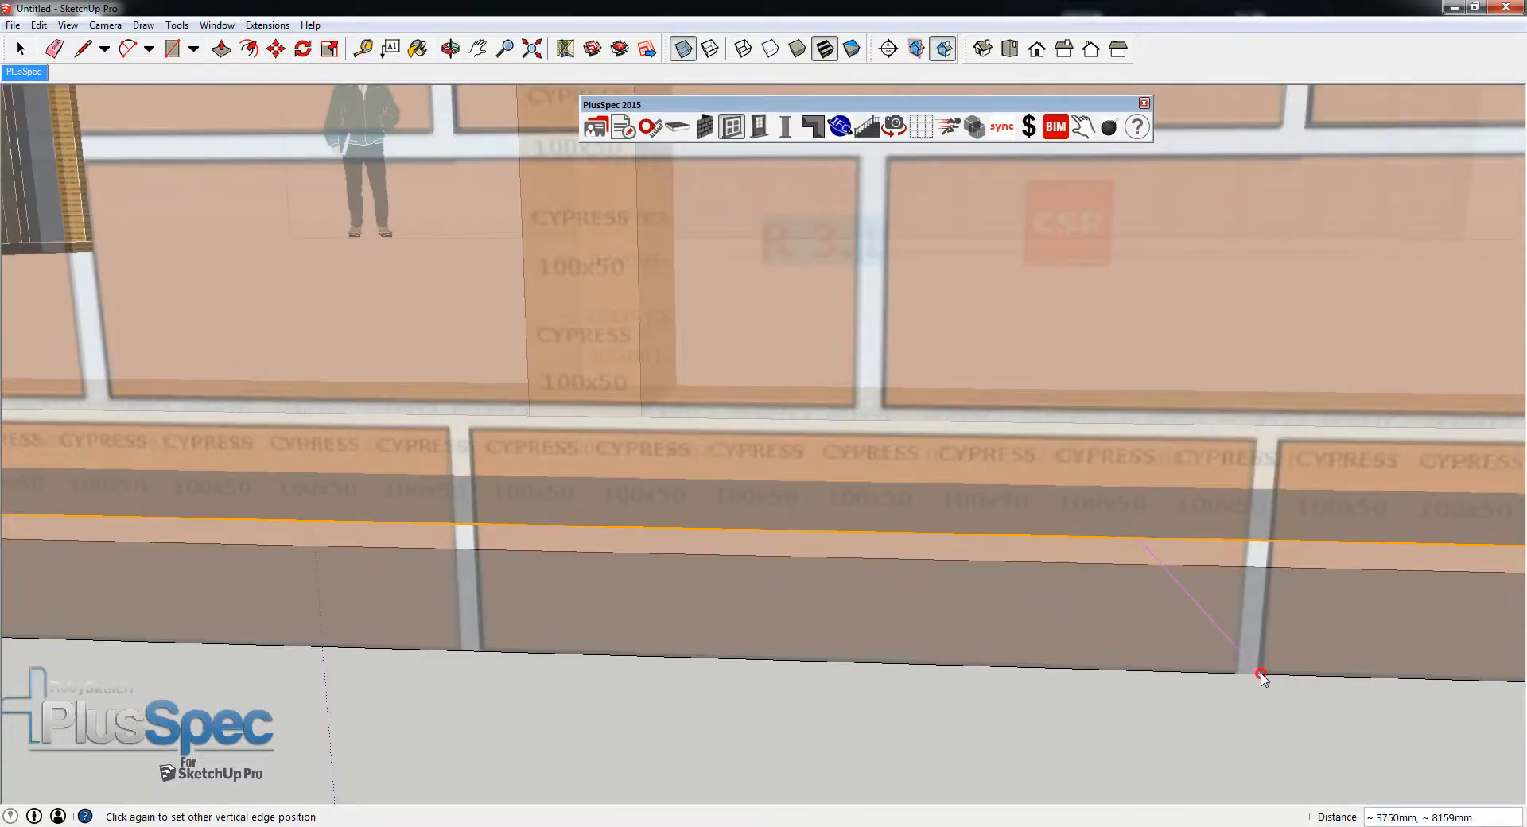
pyautogui.scroll(-5, 1217, 677)
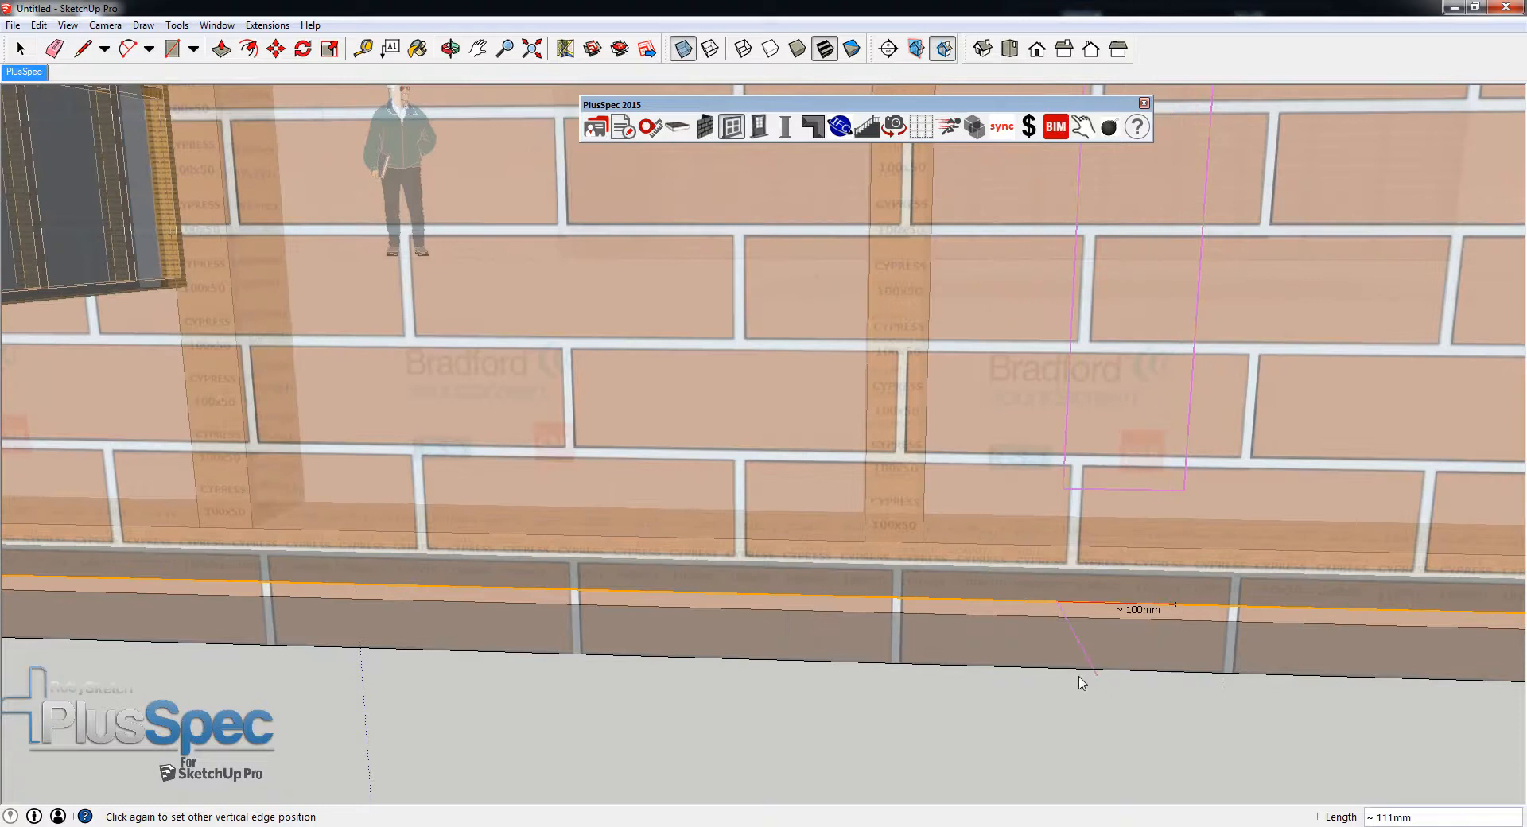
pyautogui.scroll(3, 577, 660)
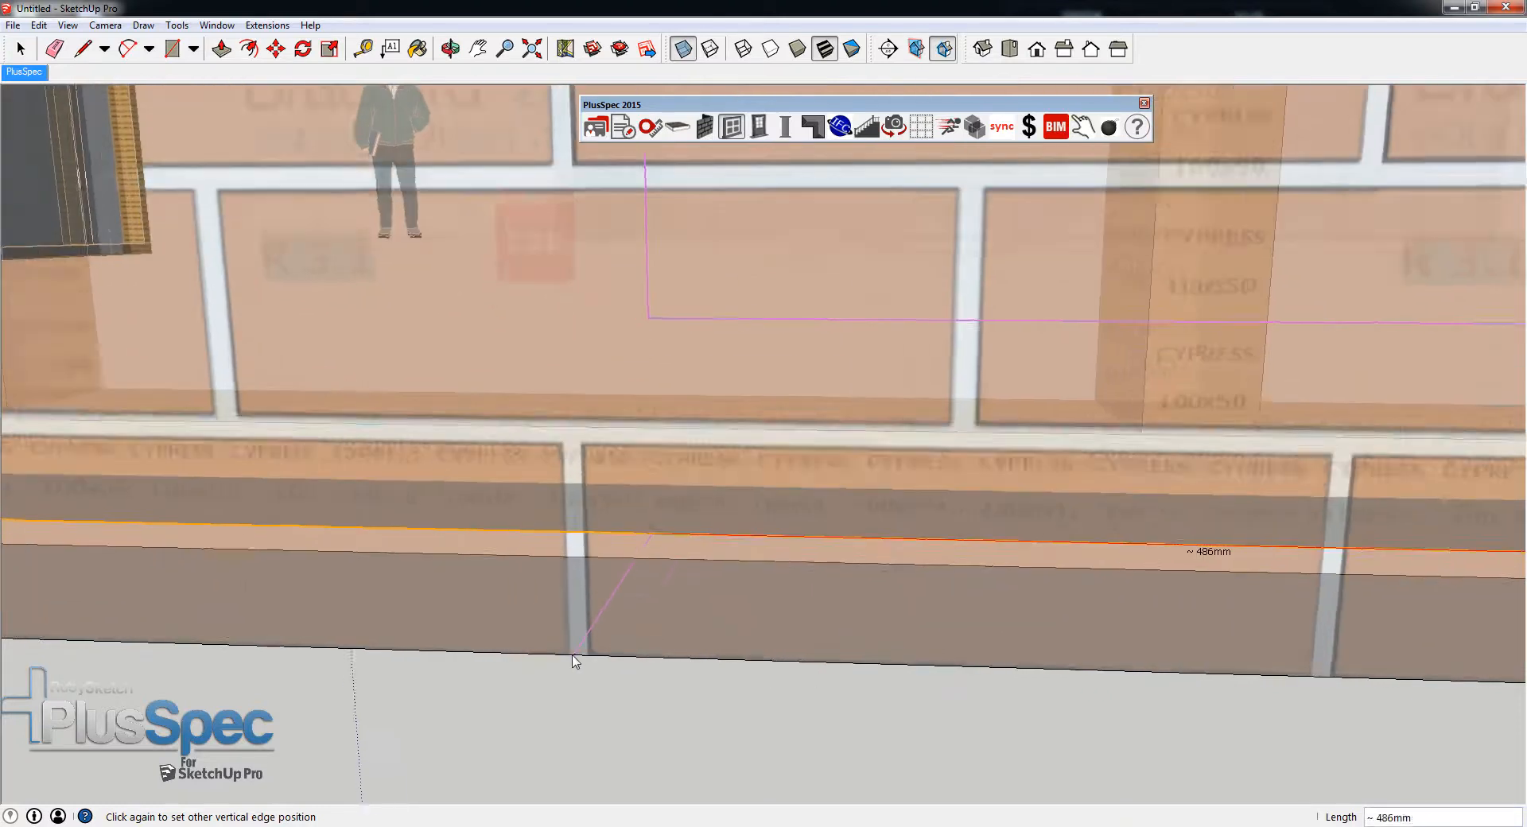
pyautogui.scroll(2, 574, 662)
pyautogui.click(570, 662)
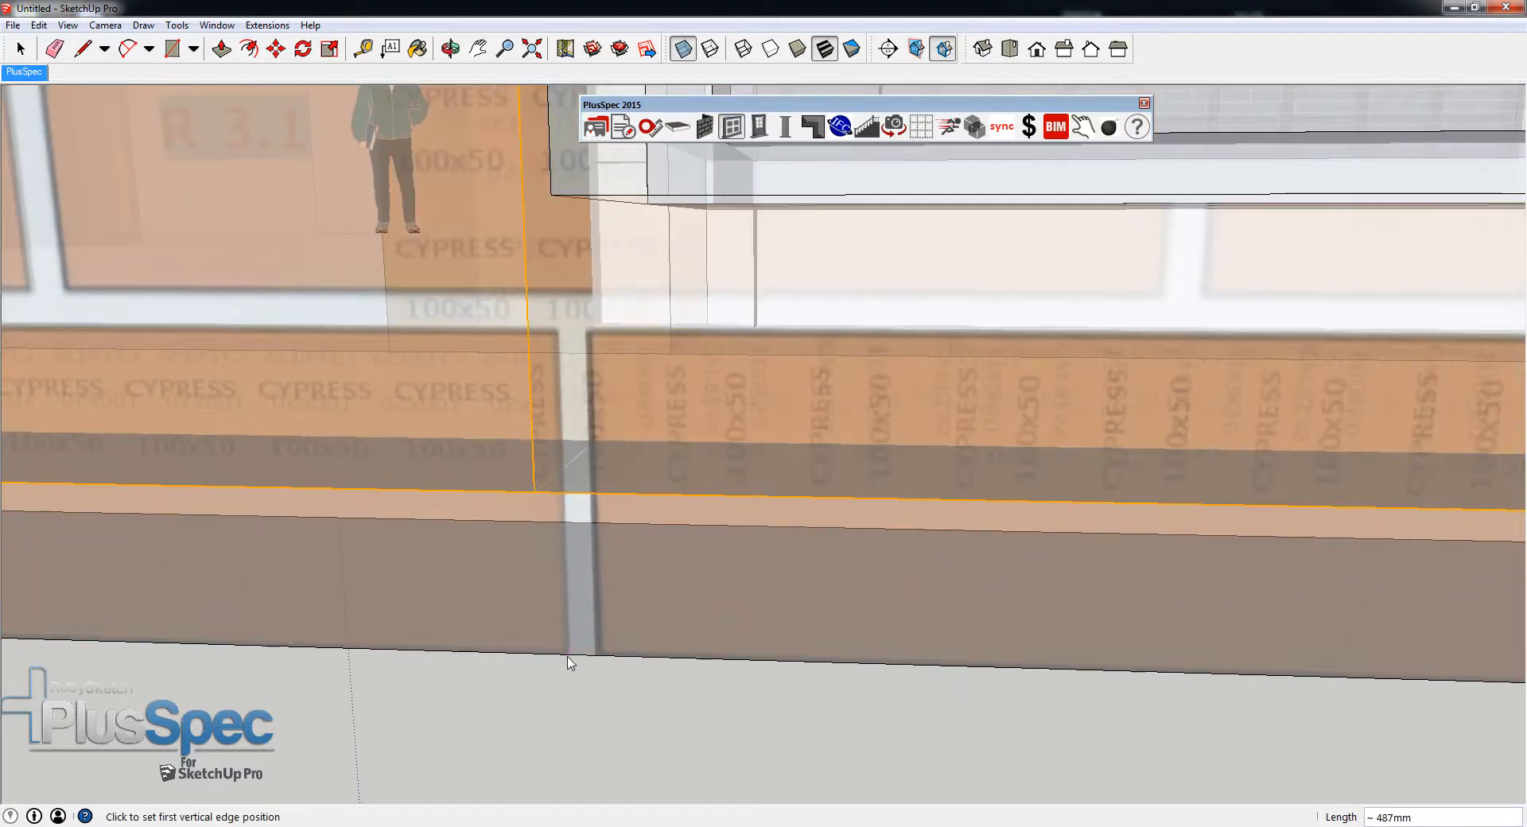
# - Inspect how the window edges meet the brick joints and how the coursing runs at the wall corner
pyautogui.scroll(-6, 649, 655)
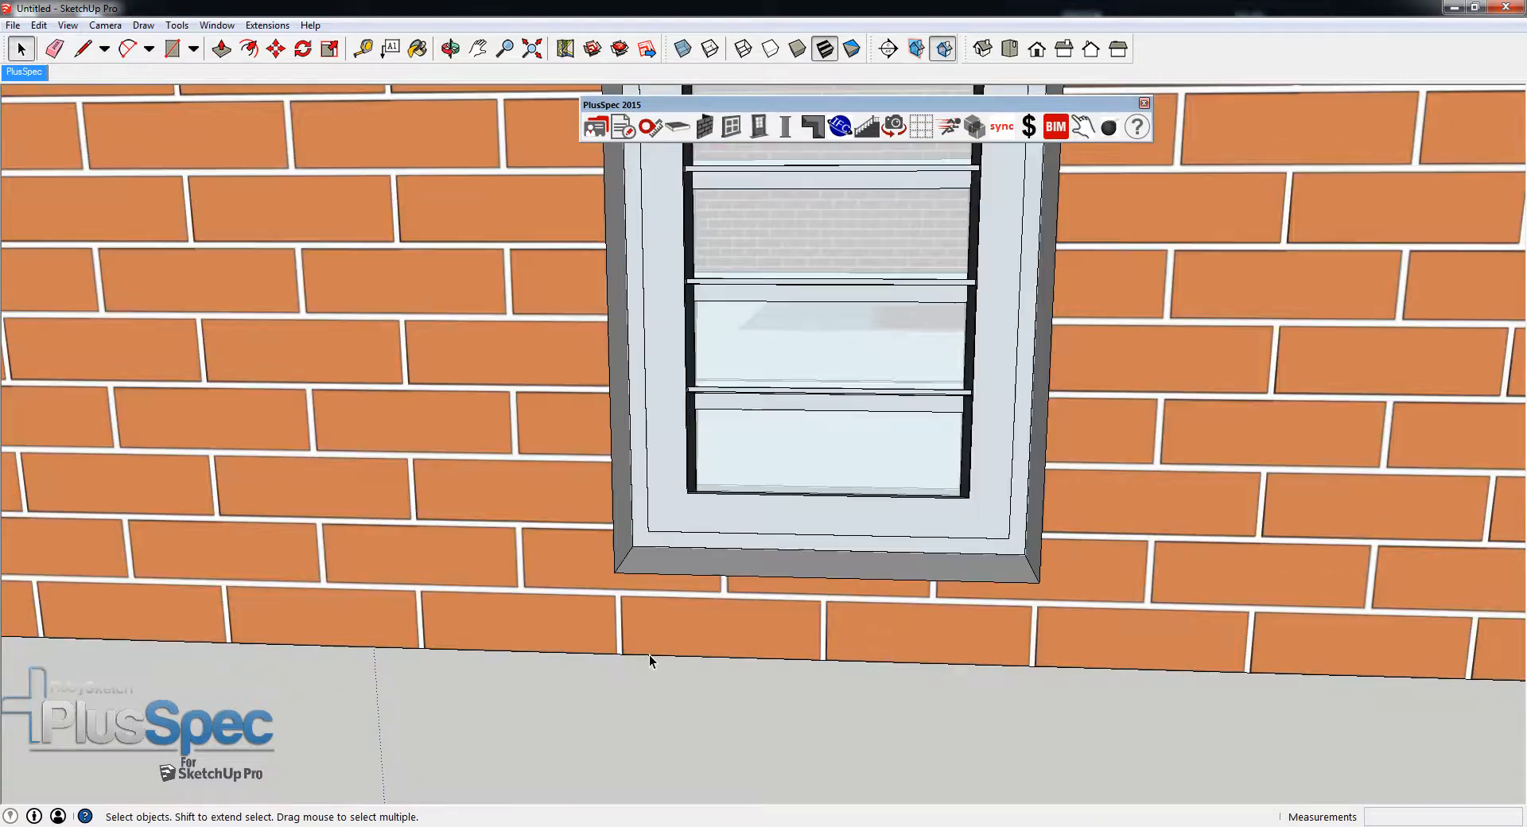
pyautogui.scroll(-2, 649, 655)
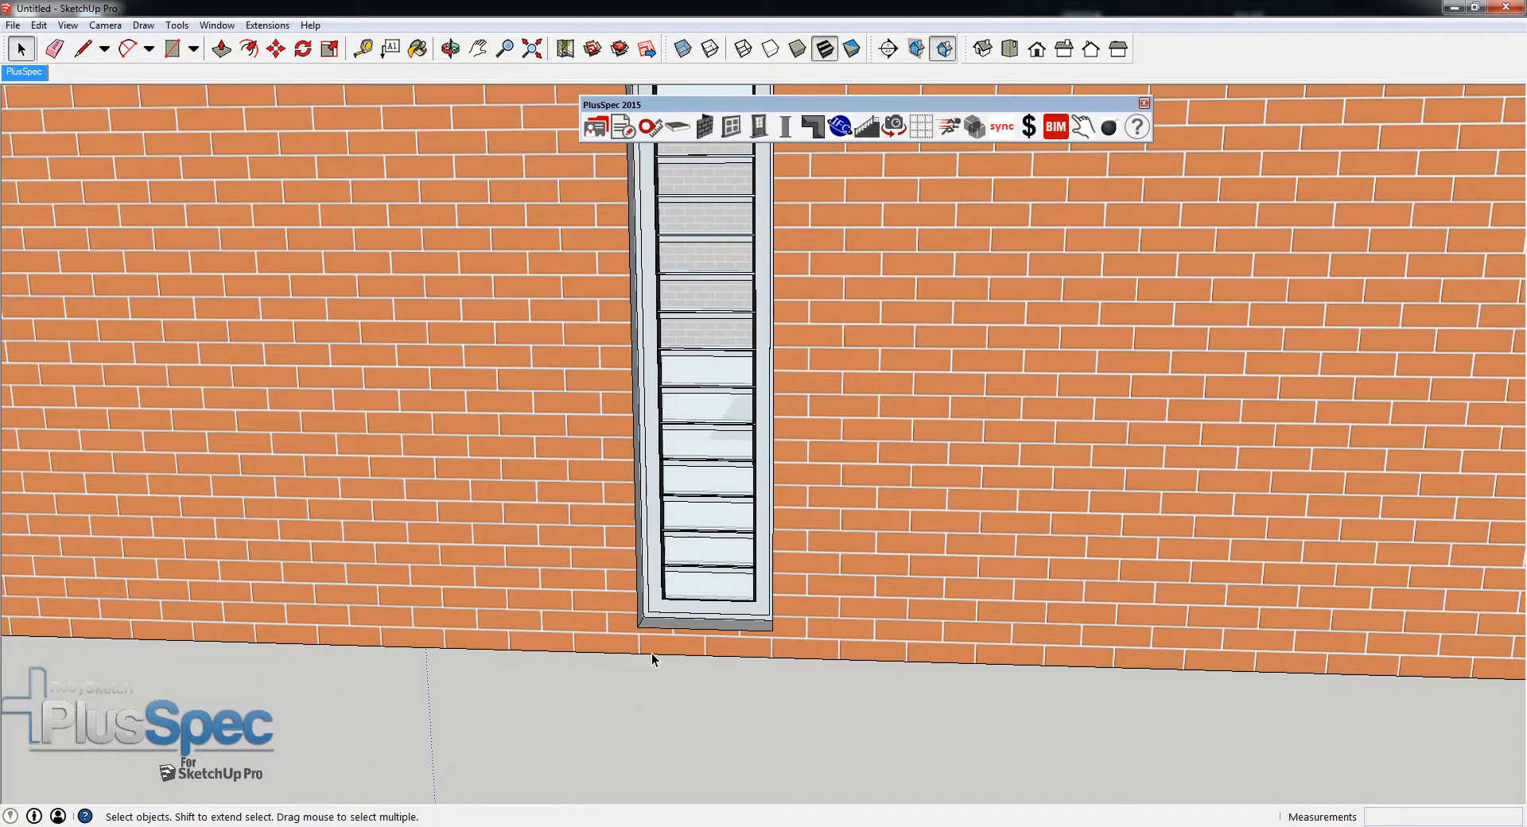
pyautogui.scroll(6, 766, 581)
pyautogui.scroll(-2, 778, 543)
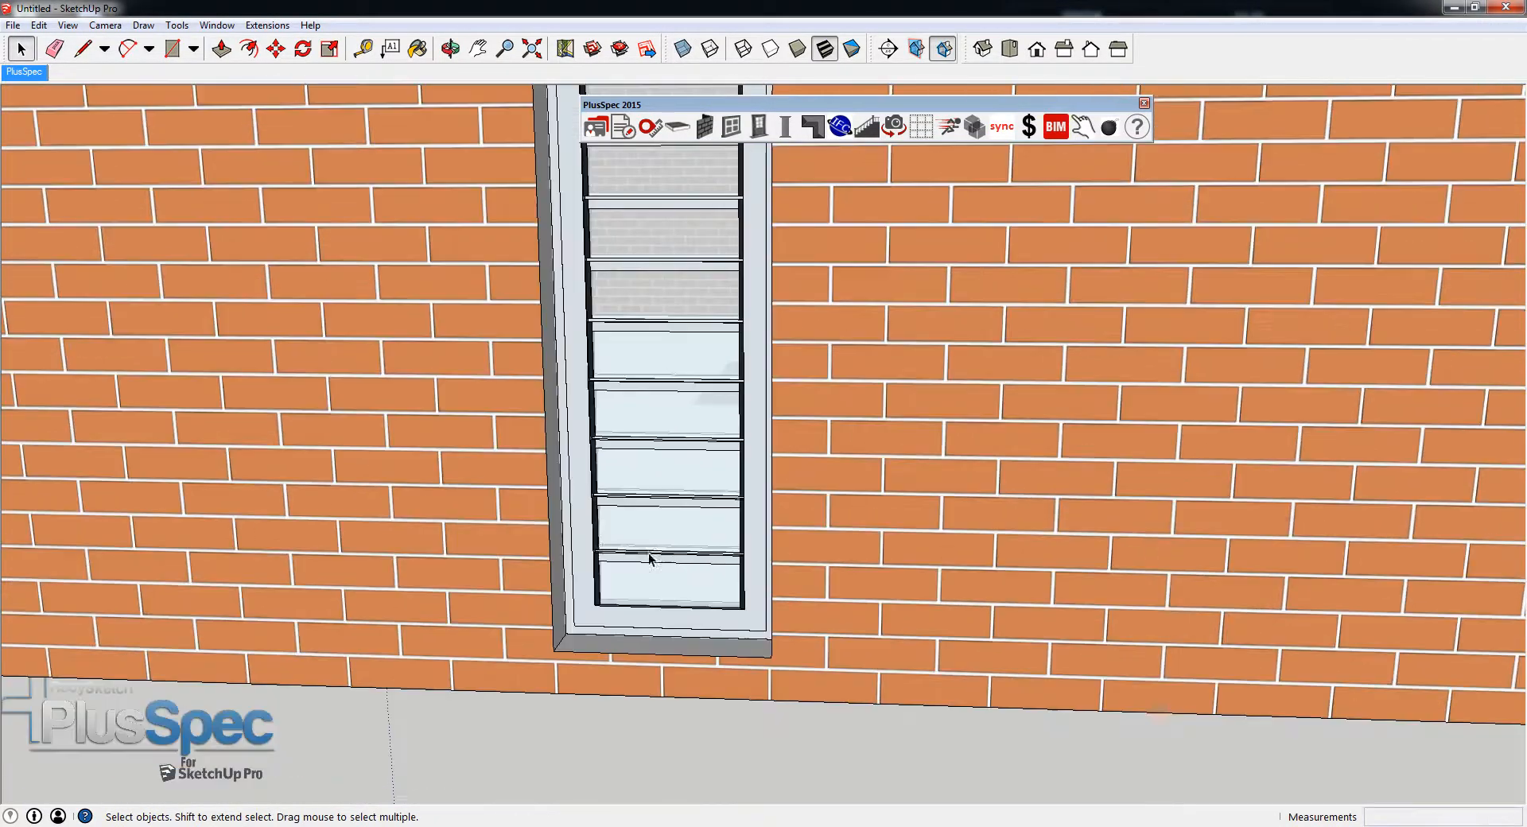
pyautogui.scroll(-4, 571, 555)
pyautogui.scroll(-5, 571, 557)
pyautogui.moveTo(571, 556); pyautogui.dragTo(919, 597, button='middle')
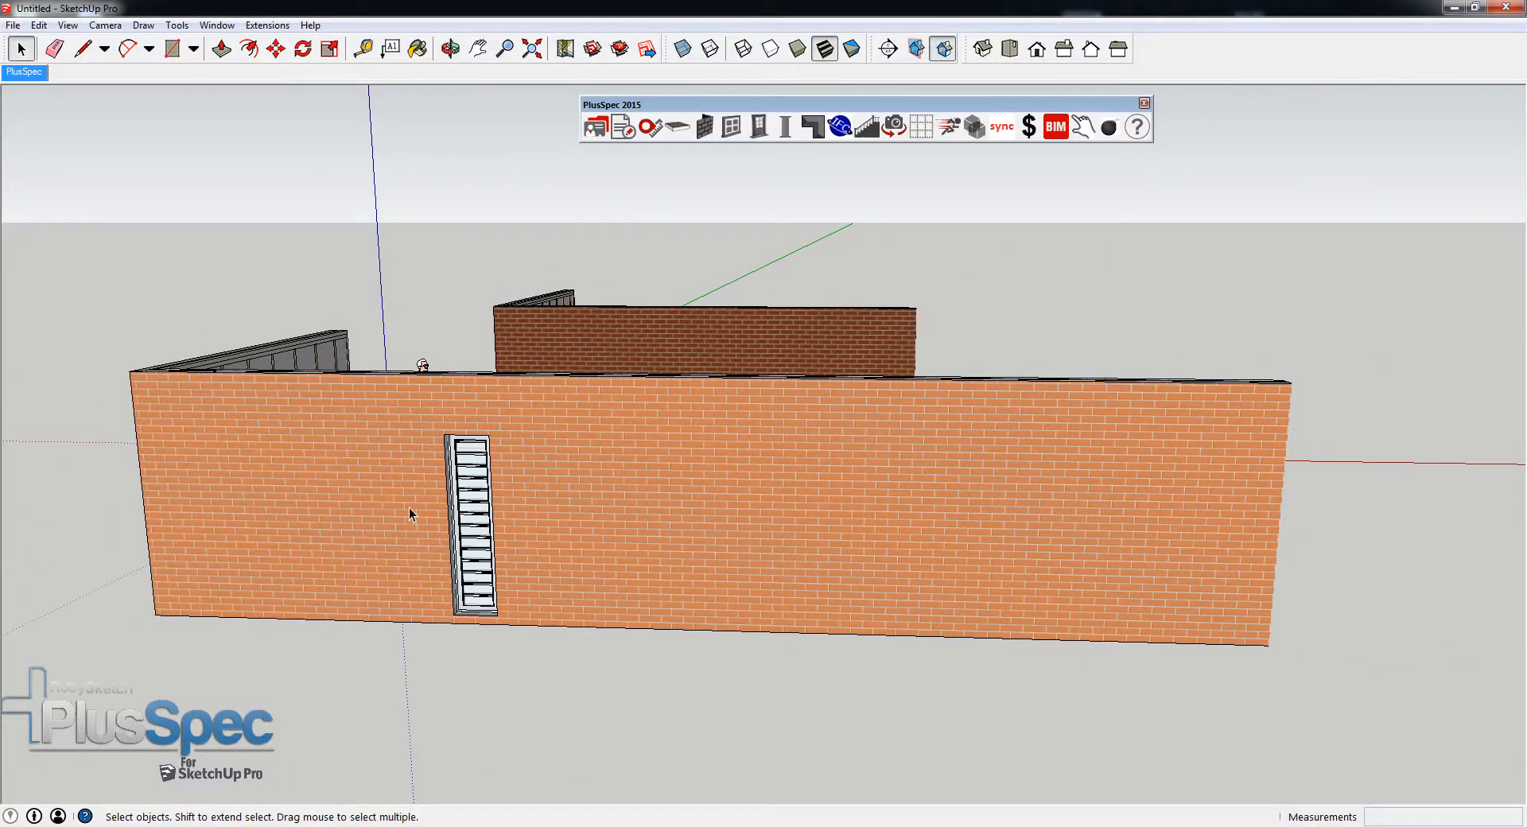
pyautogui.scroll(8, 151, 479)
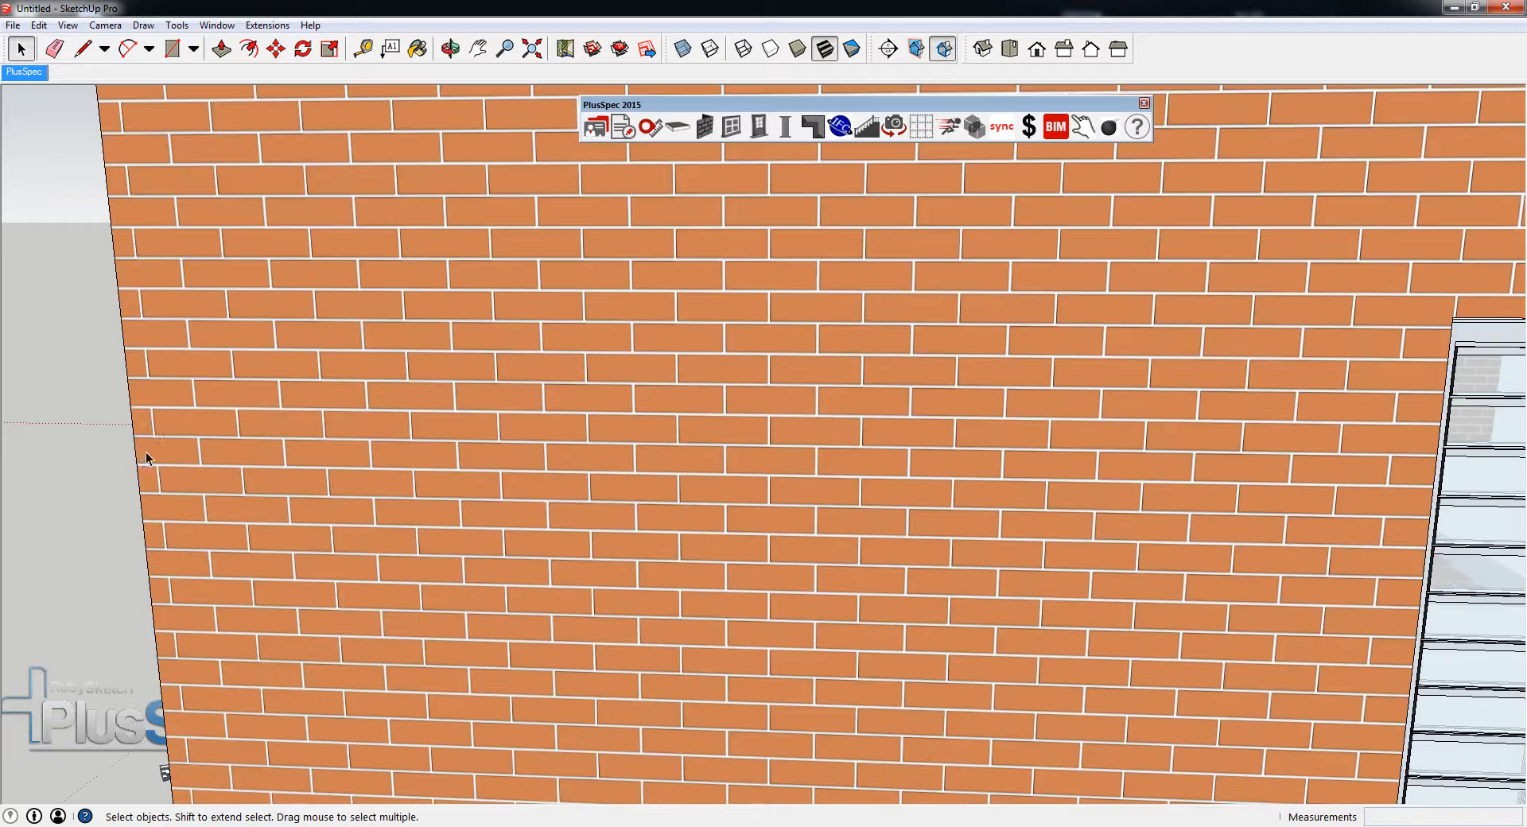
pyautogui.moveTo(161, 423); pyautogui.dragTo(834, 452, button='middle')
pyautogui.scroll(-5, 765, 455)
pyautogui.scroll(4, 643, 405)
# - Move the short return wall along the long wall so the corner lines up with the nearest vertical brick joint
pyautogui.click(633, 405)
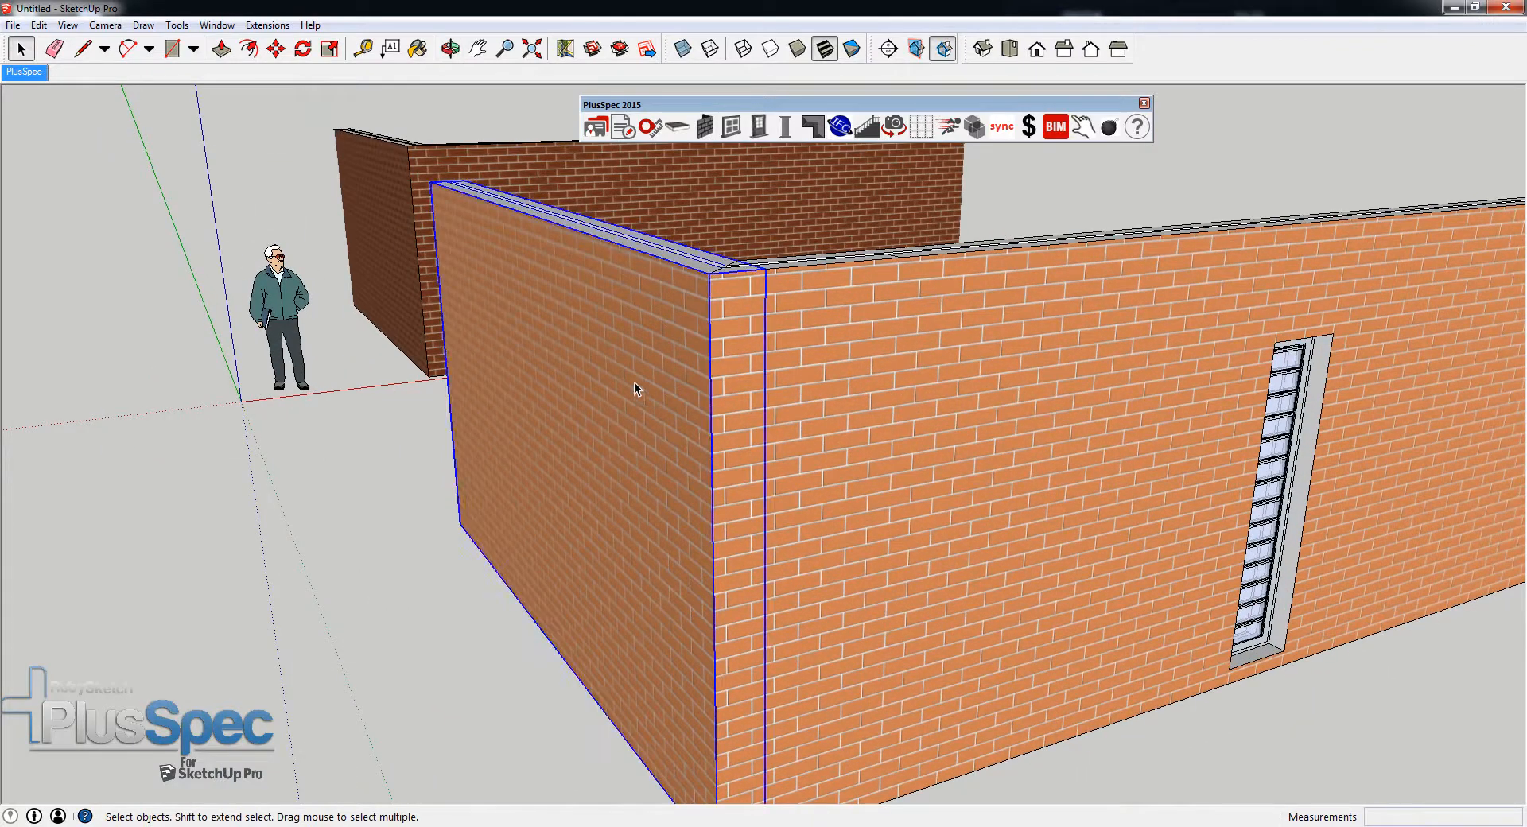
pyautogui.click(703, 127)
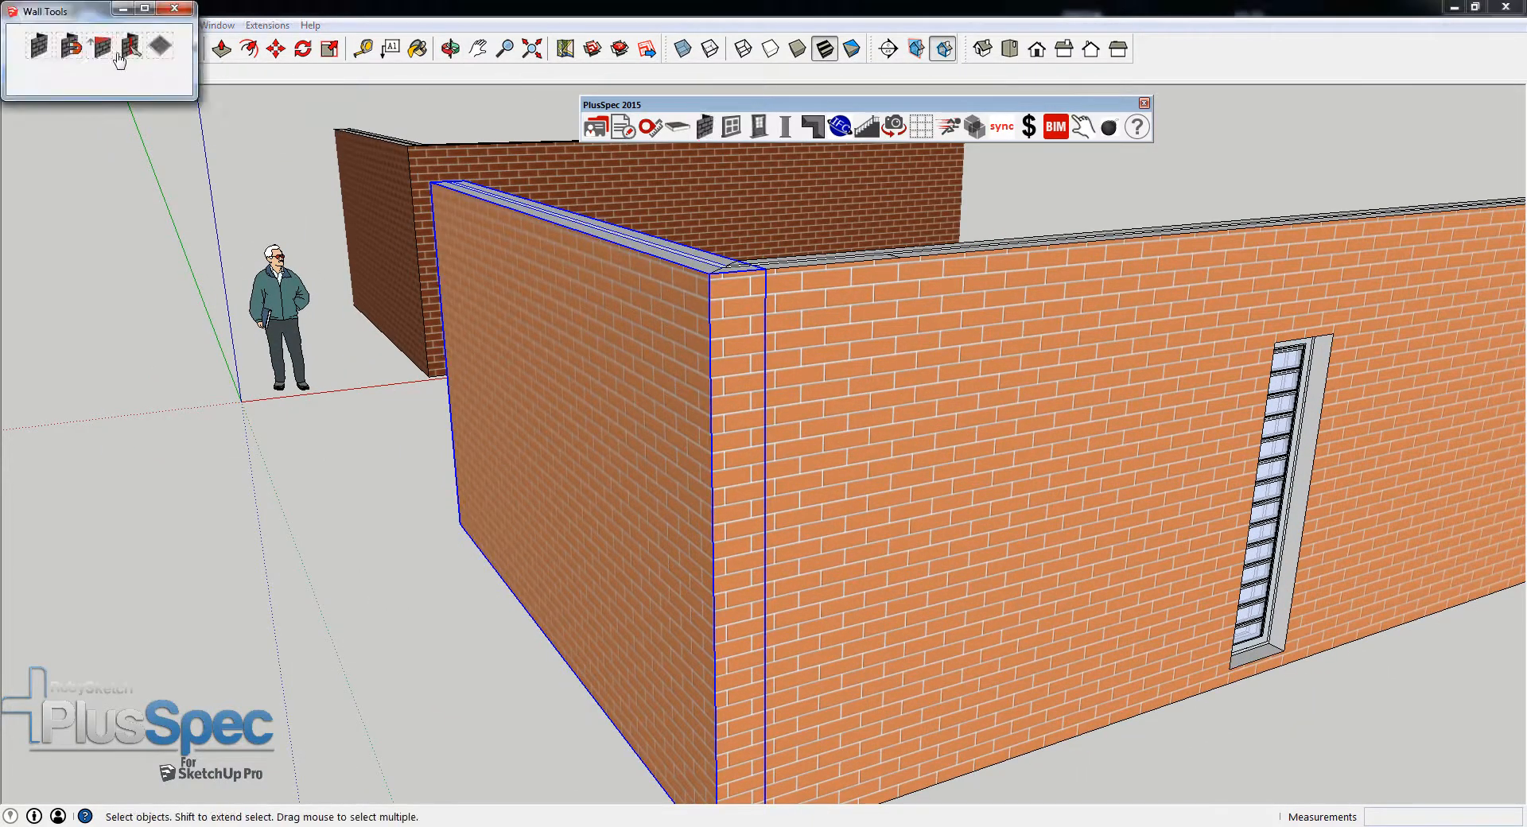
pyautogui.click(71, 49)
pyautogui.scroll(6, 652, 310)
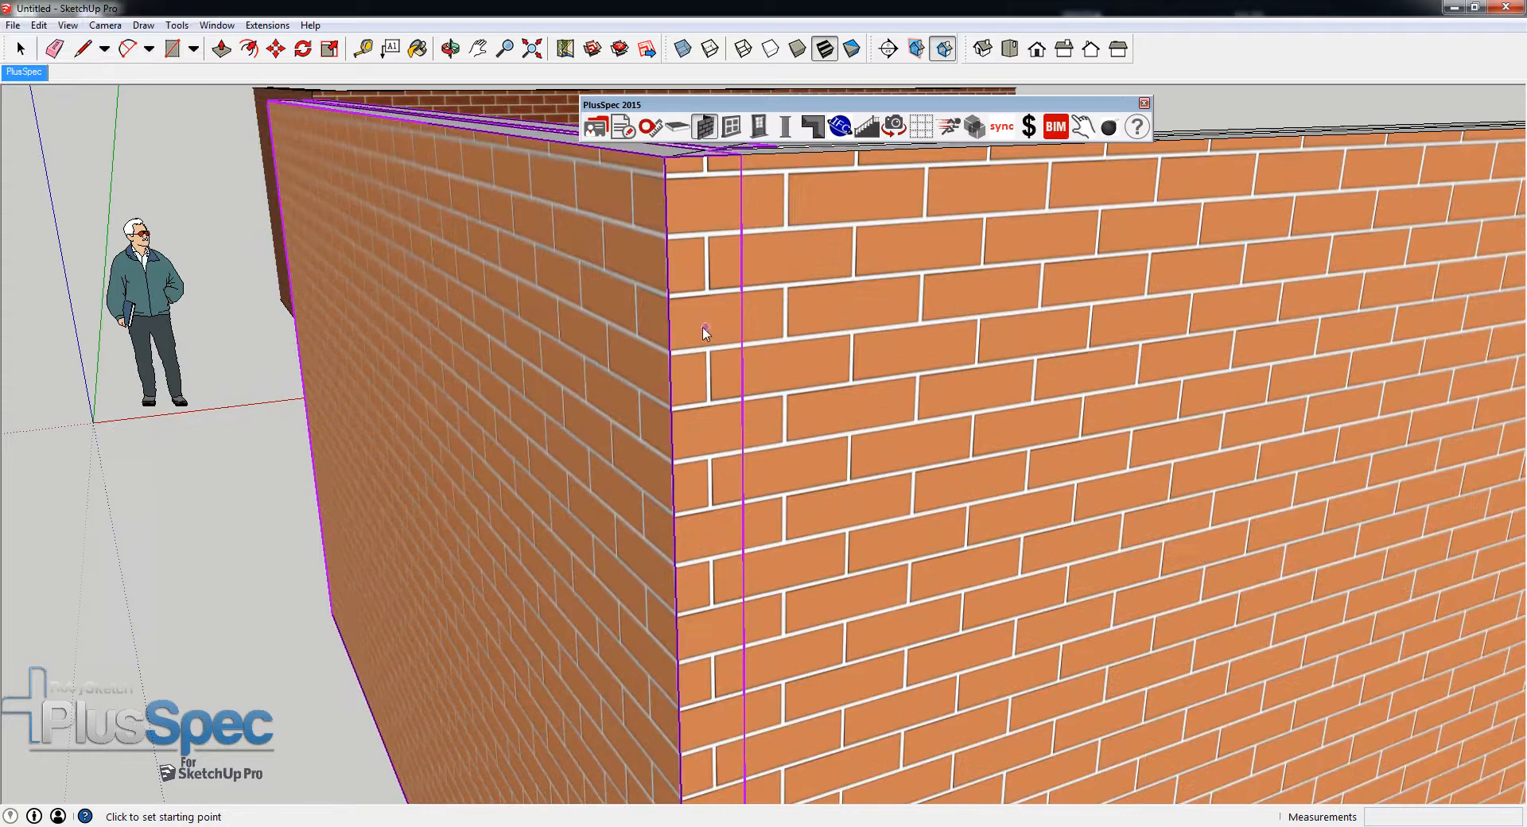
pyautogui.scroll(4, 680, 312)
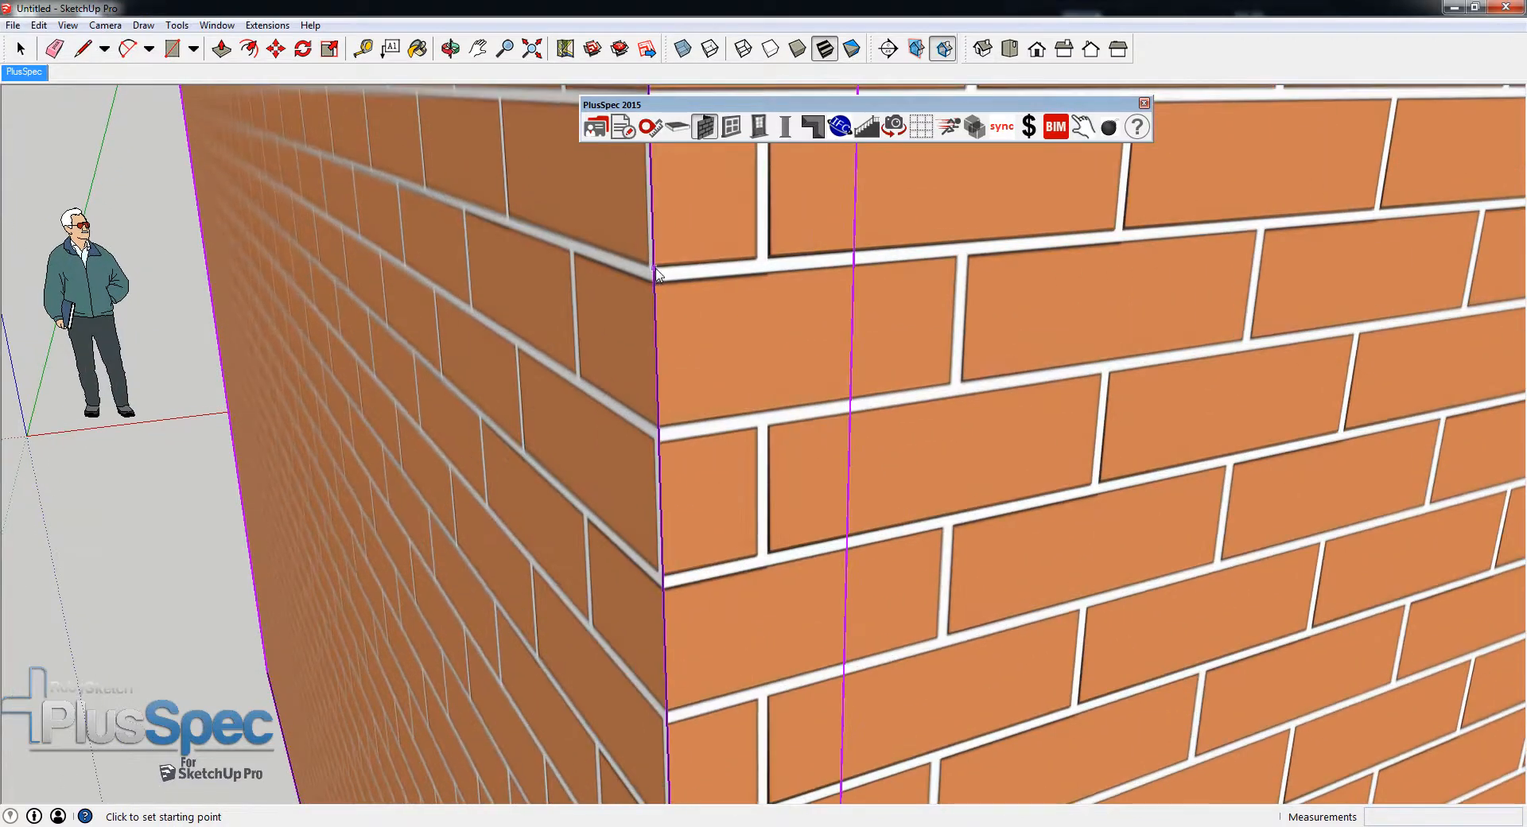
pyautogui.click(655, 270)
pyautogui.click(769, 261)
pyautogui.scroll(-10, 768, 262)
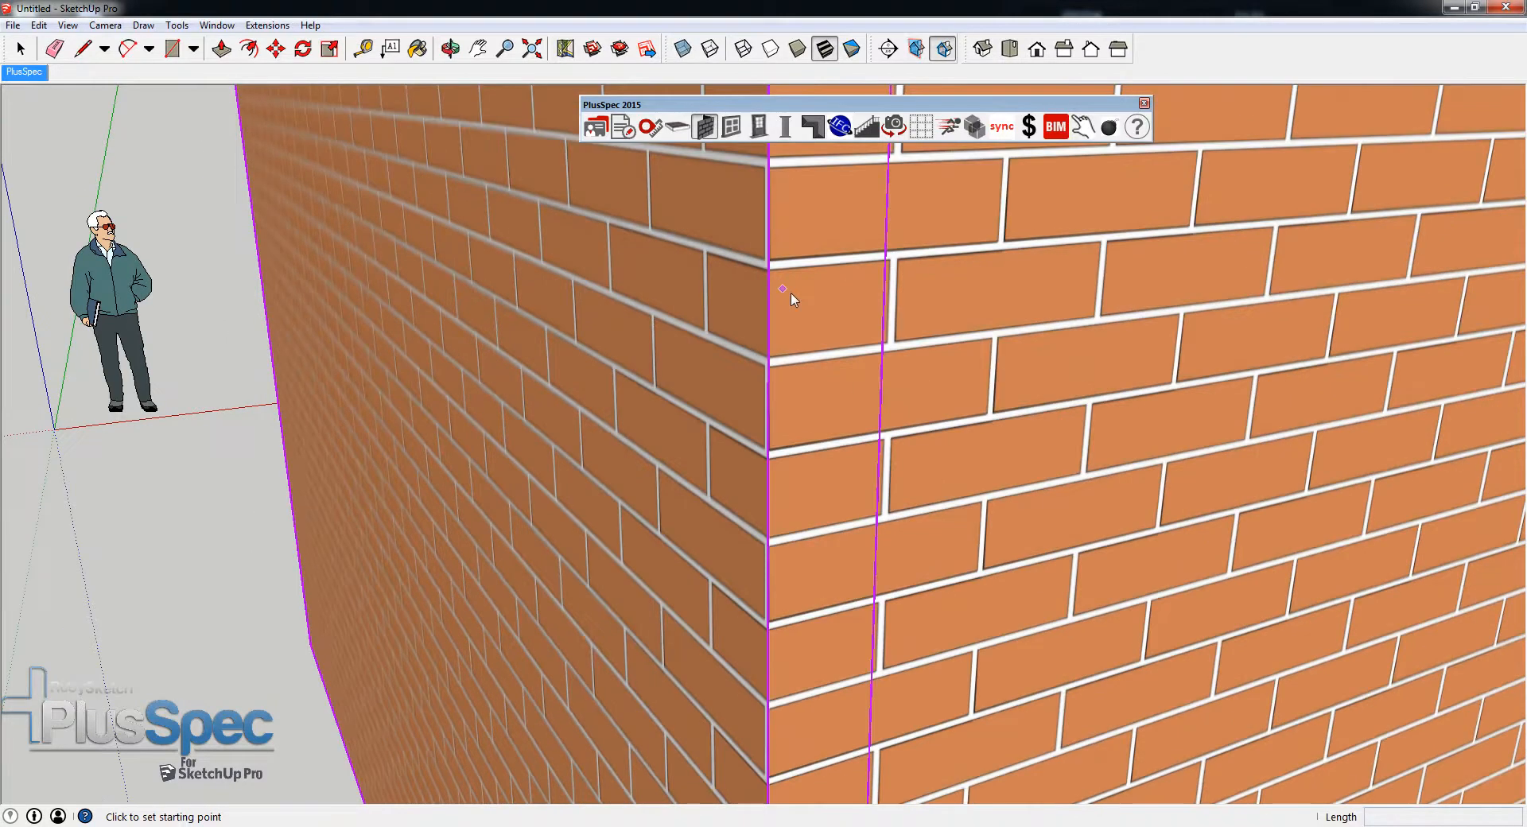
pyautogui.scroll(-5, 759, 404)
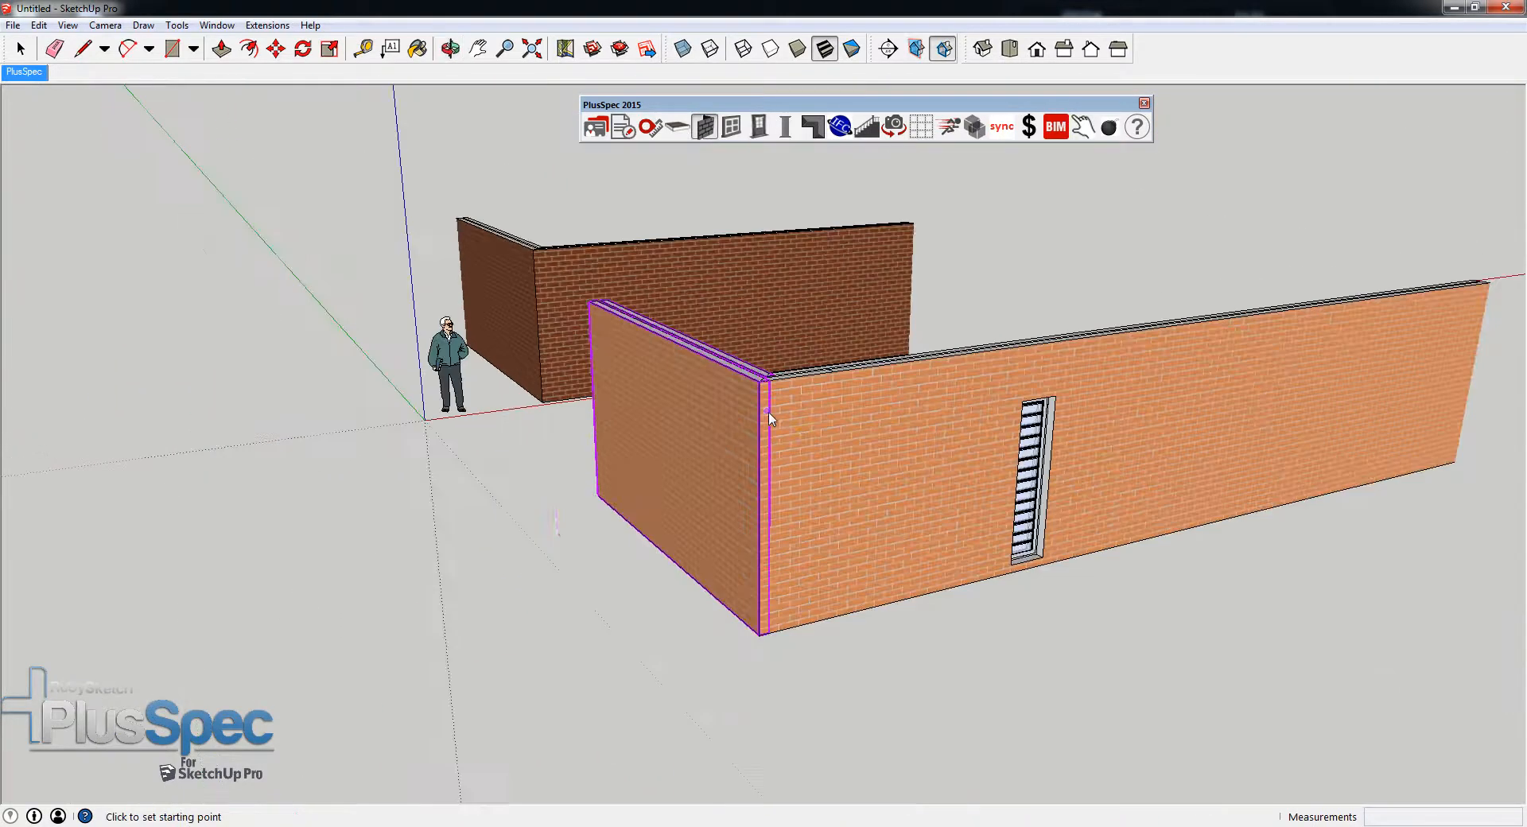
# - Examine the brick coursing above and beside the window and around the corner of the long orange brick wall
pyautogui.moveTo(835, 453); pyautogui.dragTo(626, 515, button='middle')
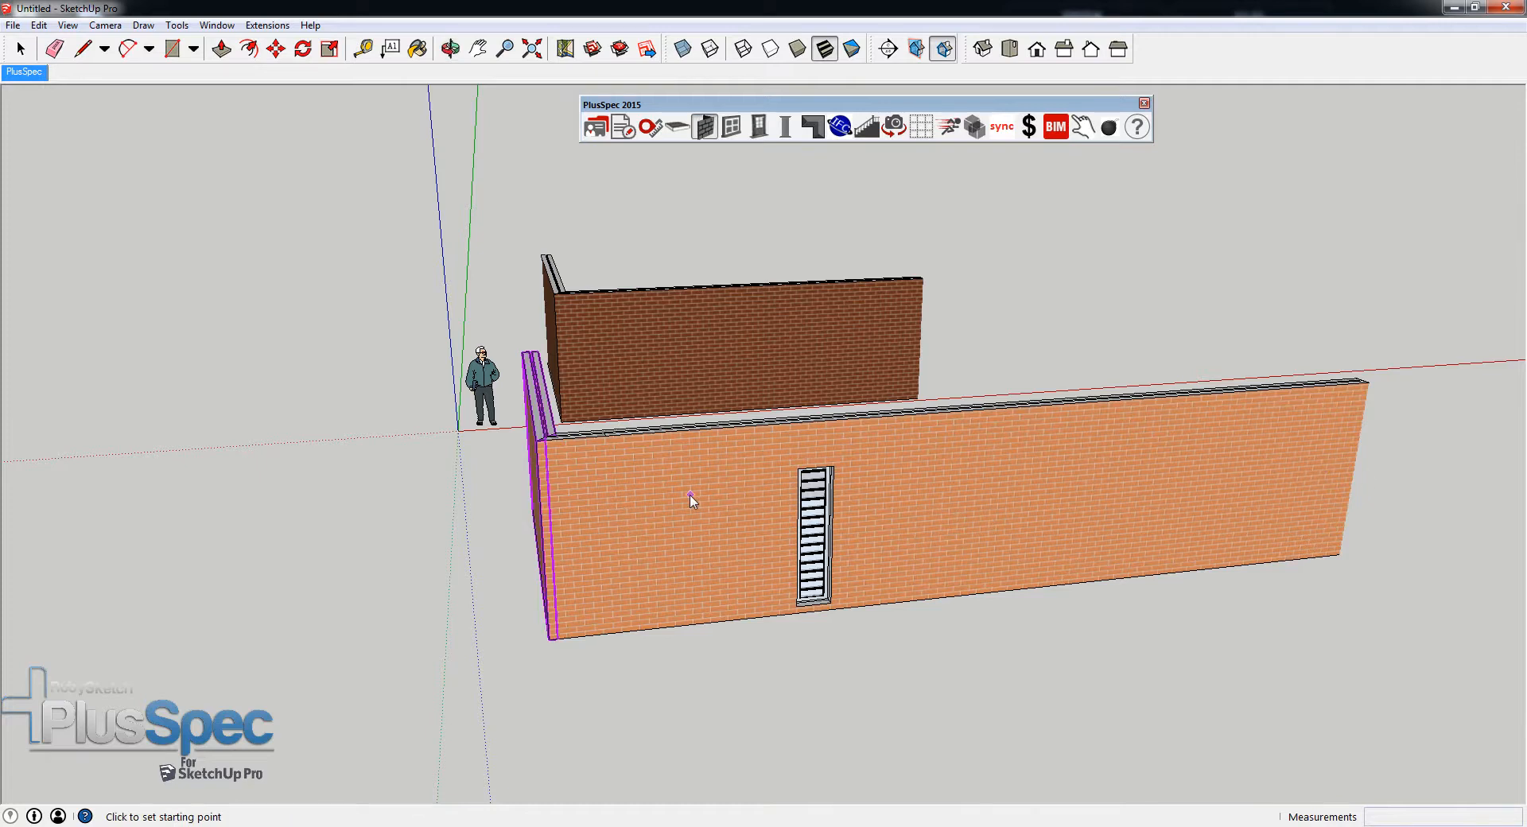
pyautogui.scroll(10, 780, 446)
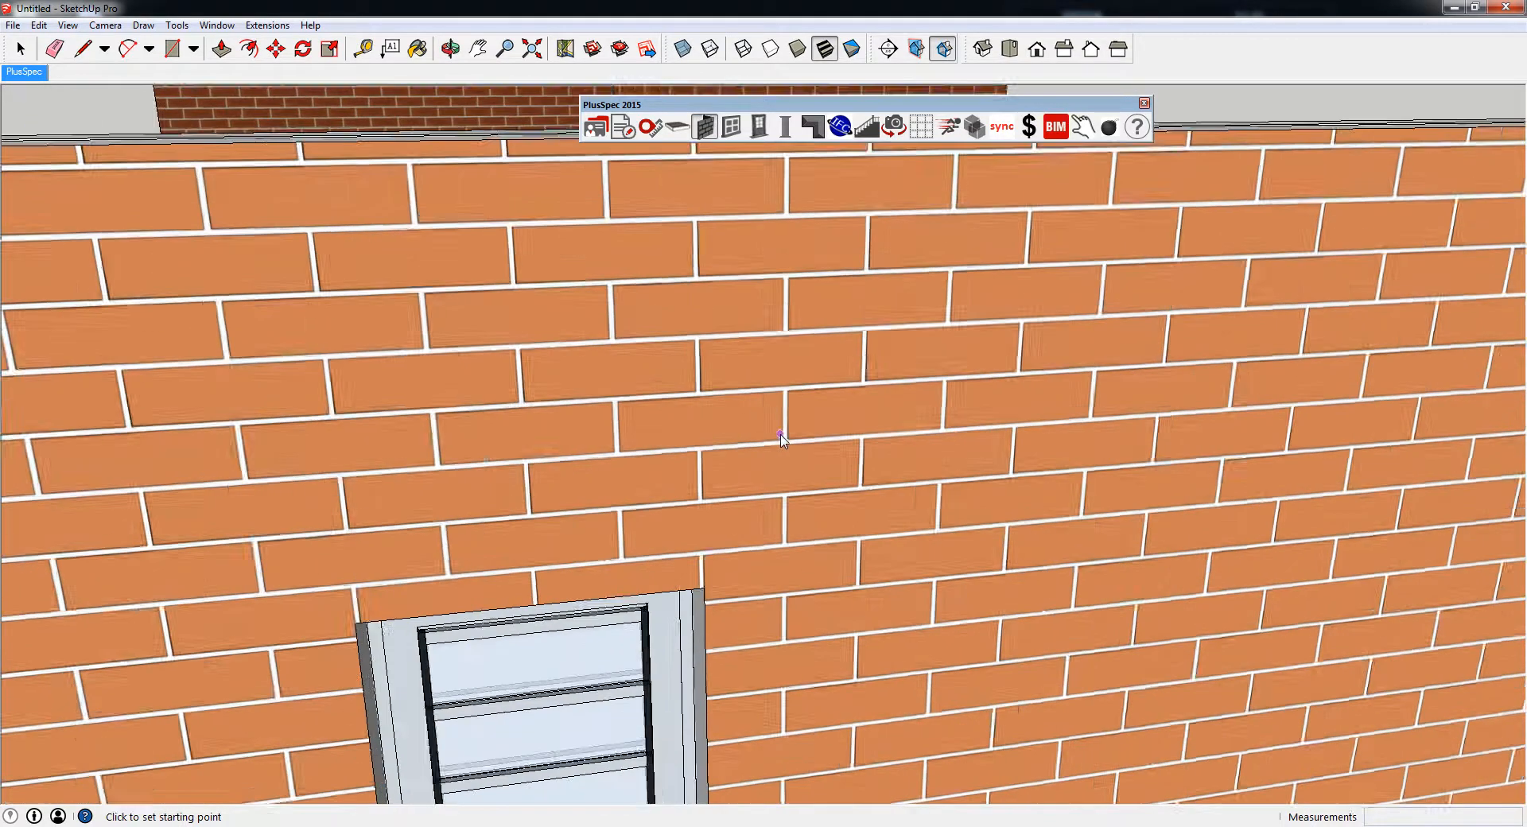
pyautogui.scroll(5, 780, 434)
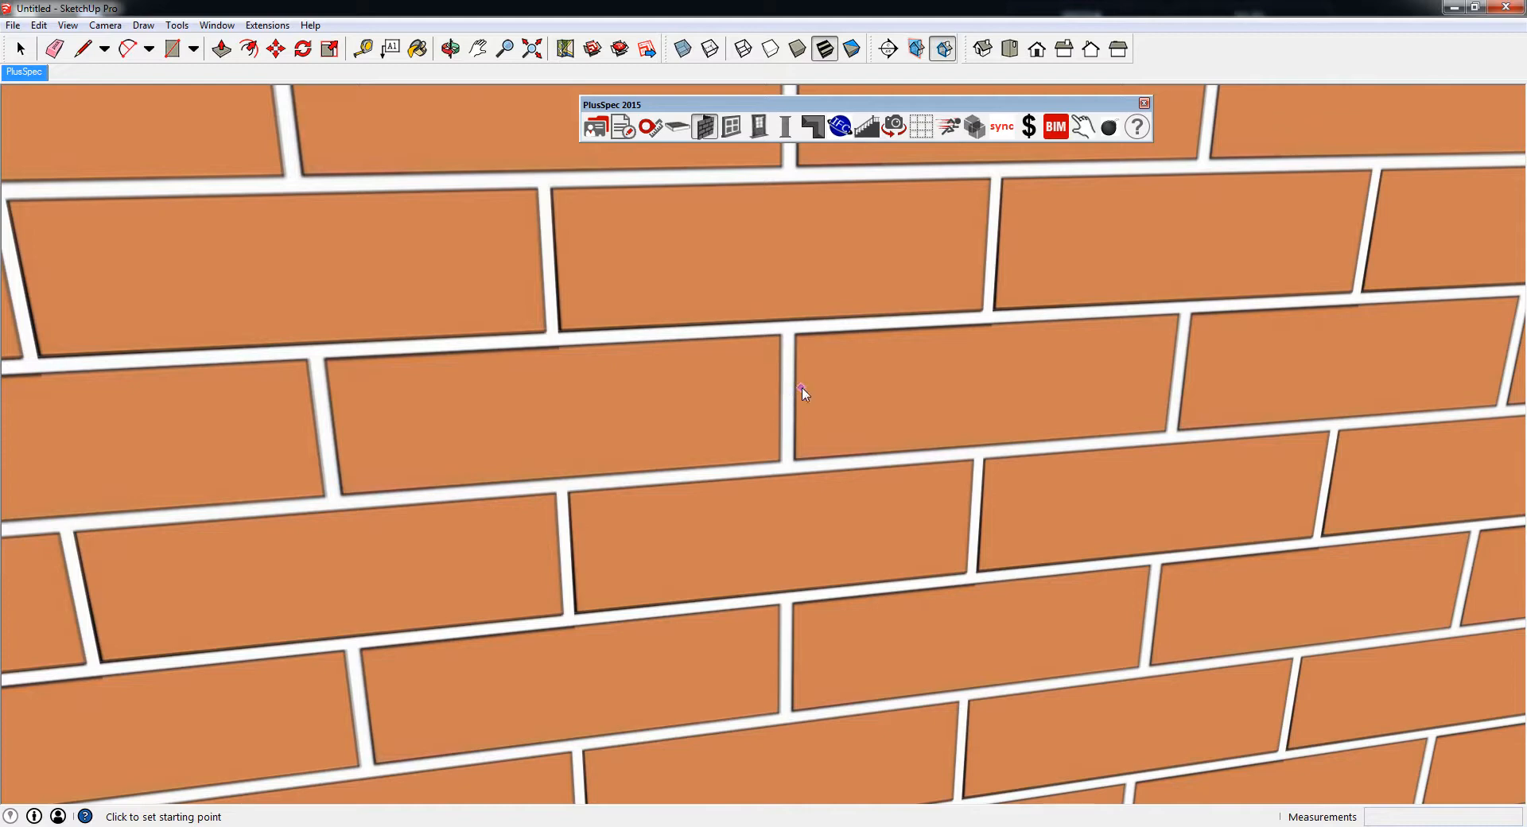
pyautogui.scroll(-12, 807, 397)
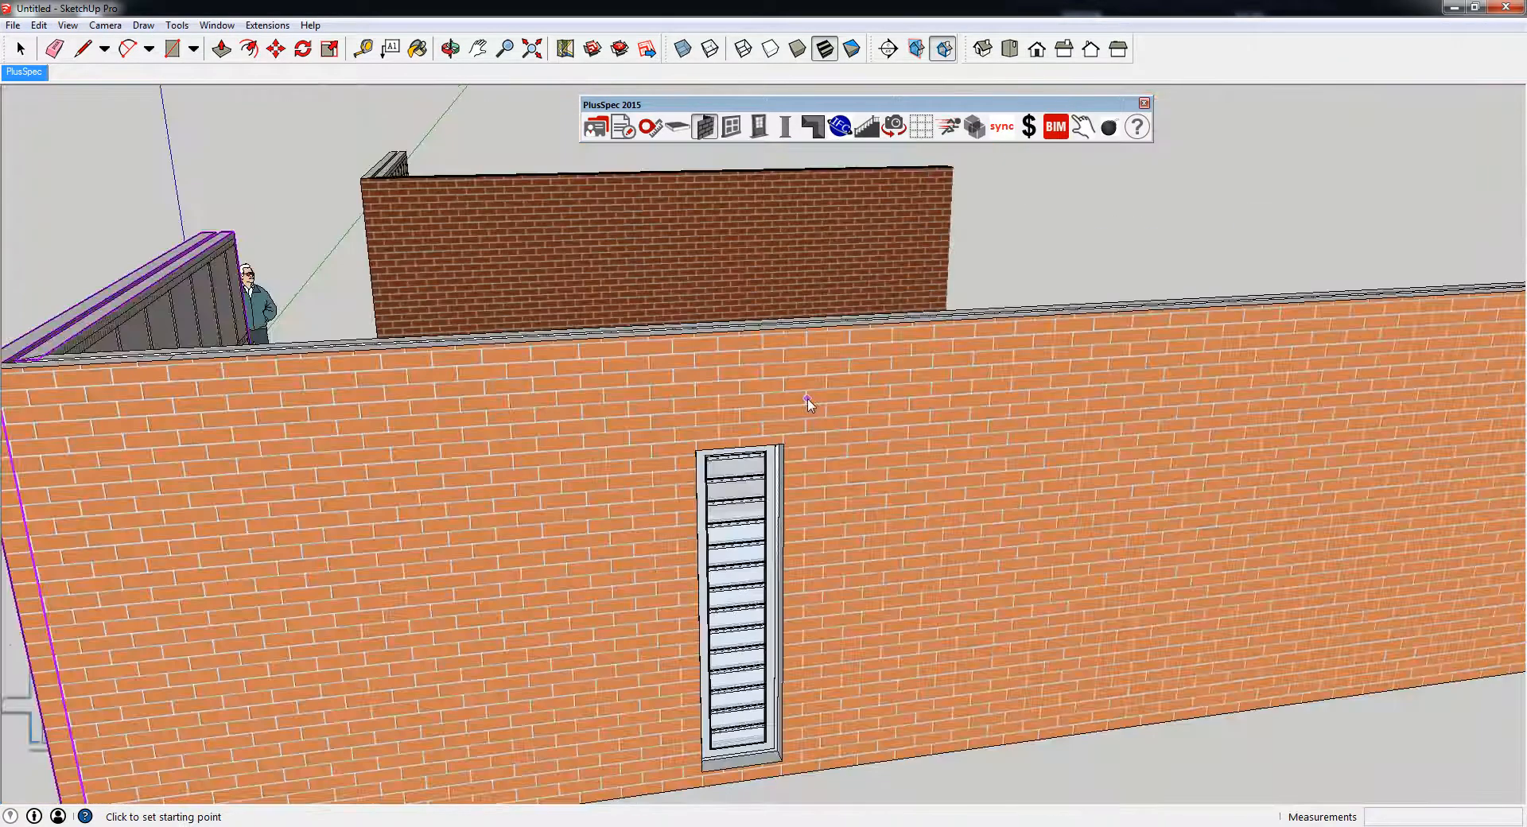
pyautogui.scroll(-3, 807, 402)
pyautogui.moveTo(803, 422); pyautogui.dragTo(951, 434, button='middle')
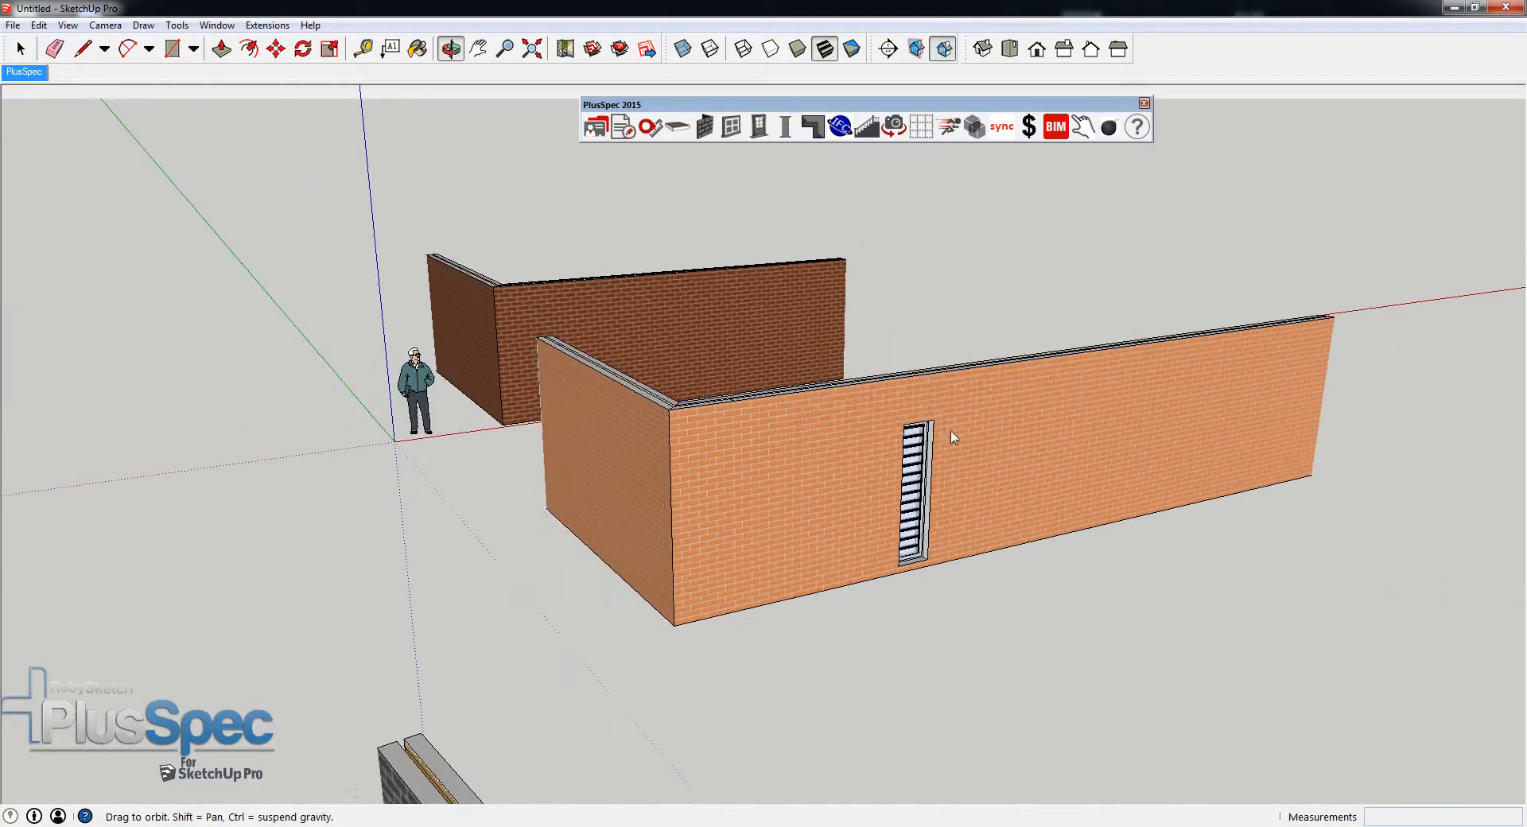
pyautogui.scroll(10, 764, 501)
pyautogui.scroll(-4, 665, 532)
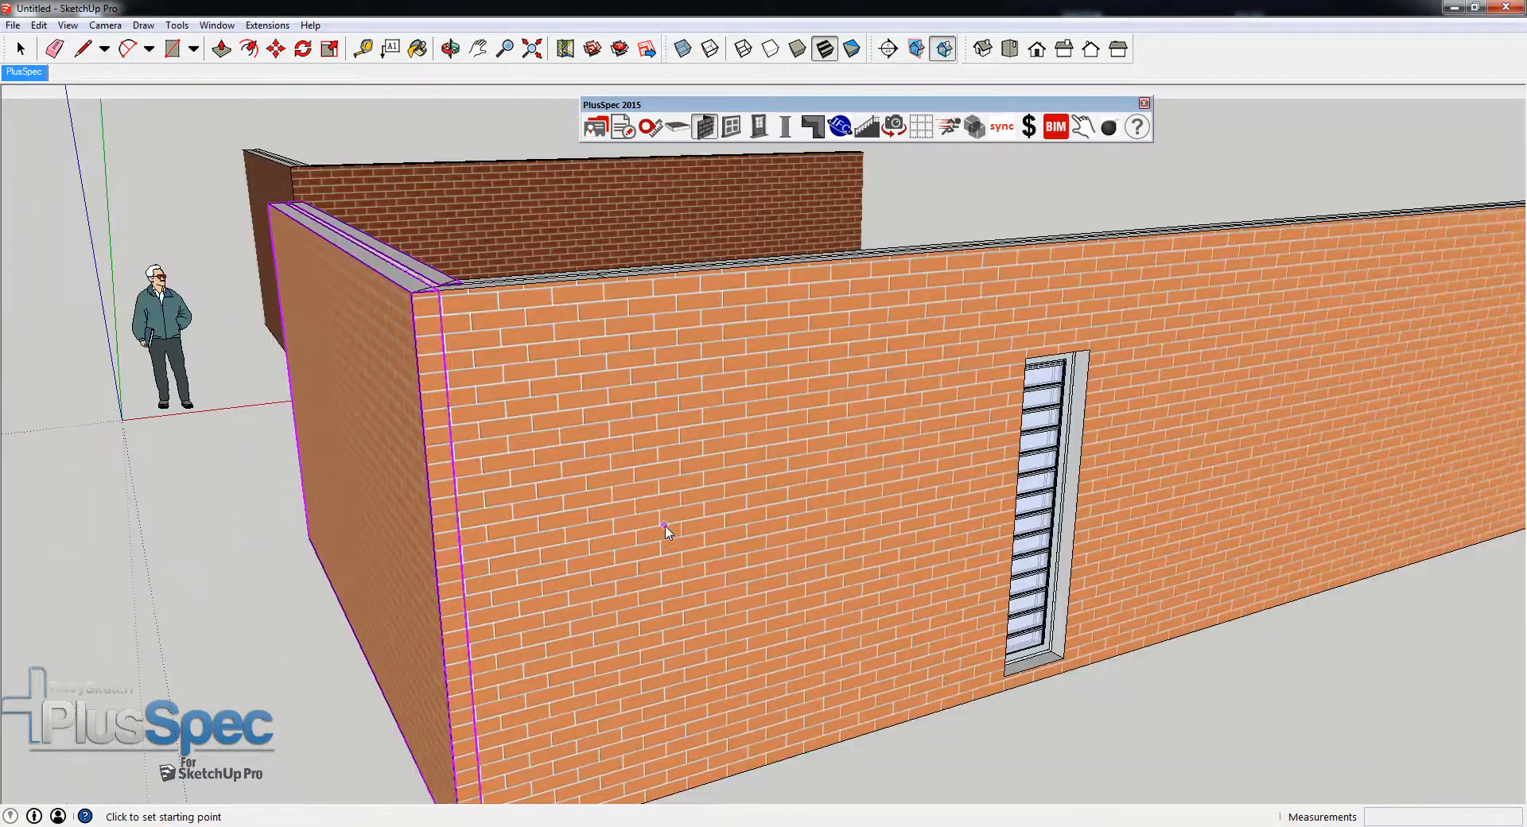
pyautogui.moveTo(665, 531); pyautogui.dragTo(733, 656, button='middle')
pyautogui.moveTo(697, 575); pyautogui.dragTo(477, 405, button='middle')
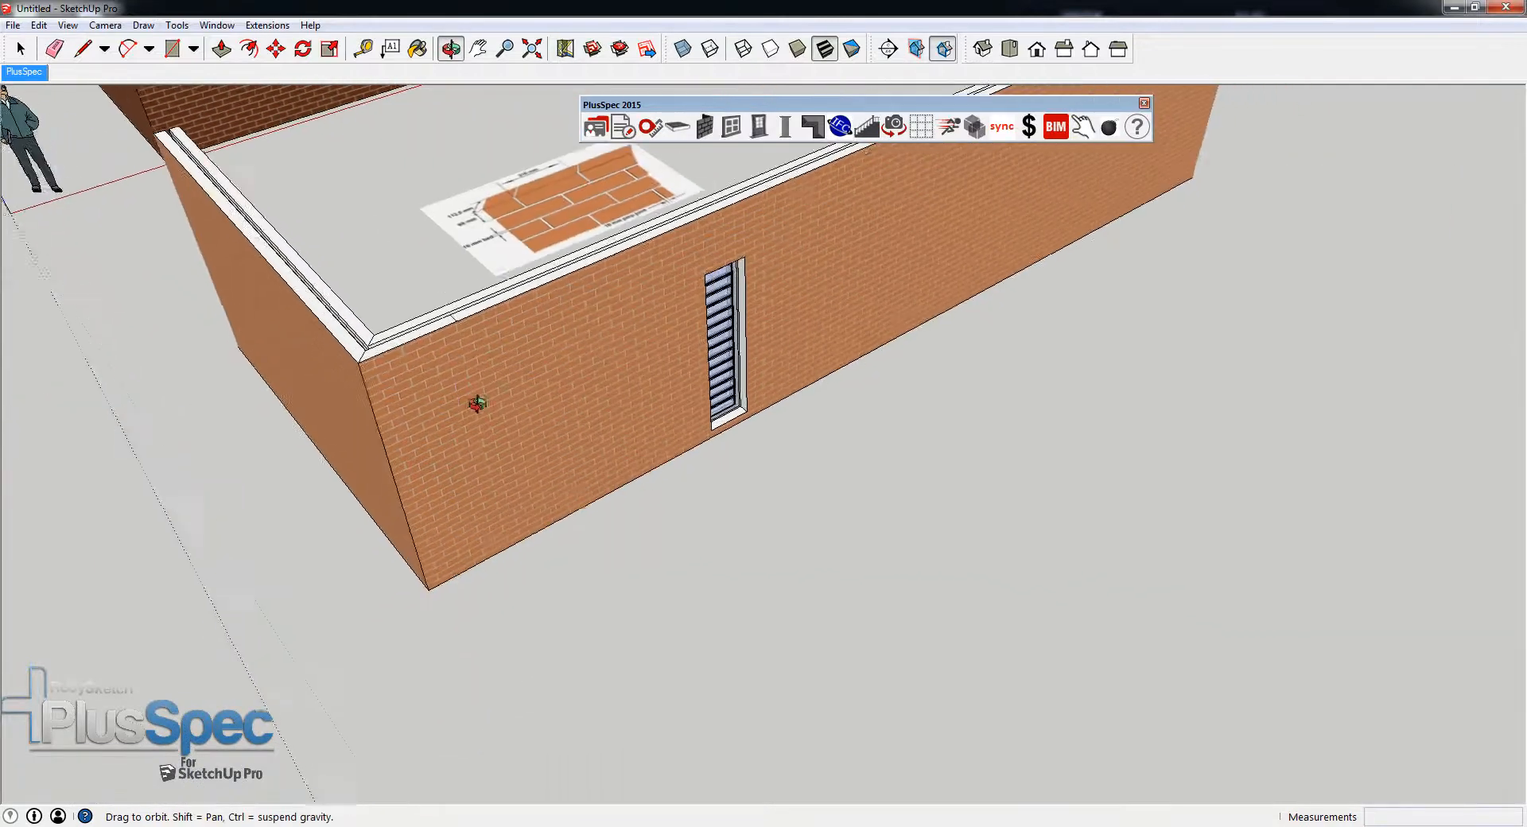
pyautogui.scroll(-5, 477, 406)
pyautogui.click(1118, 441)
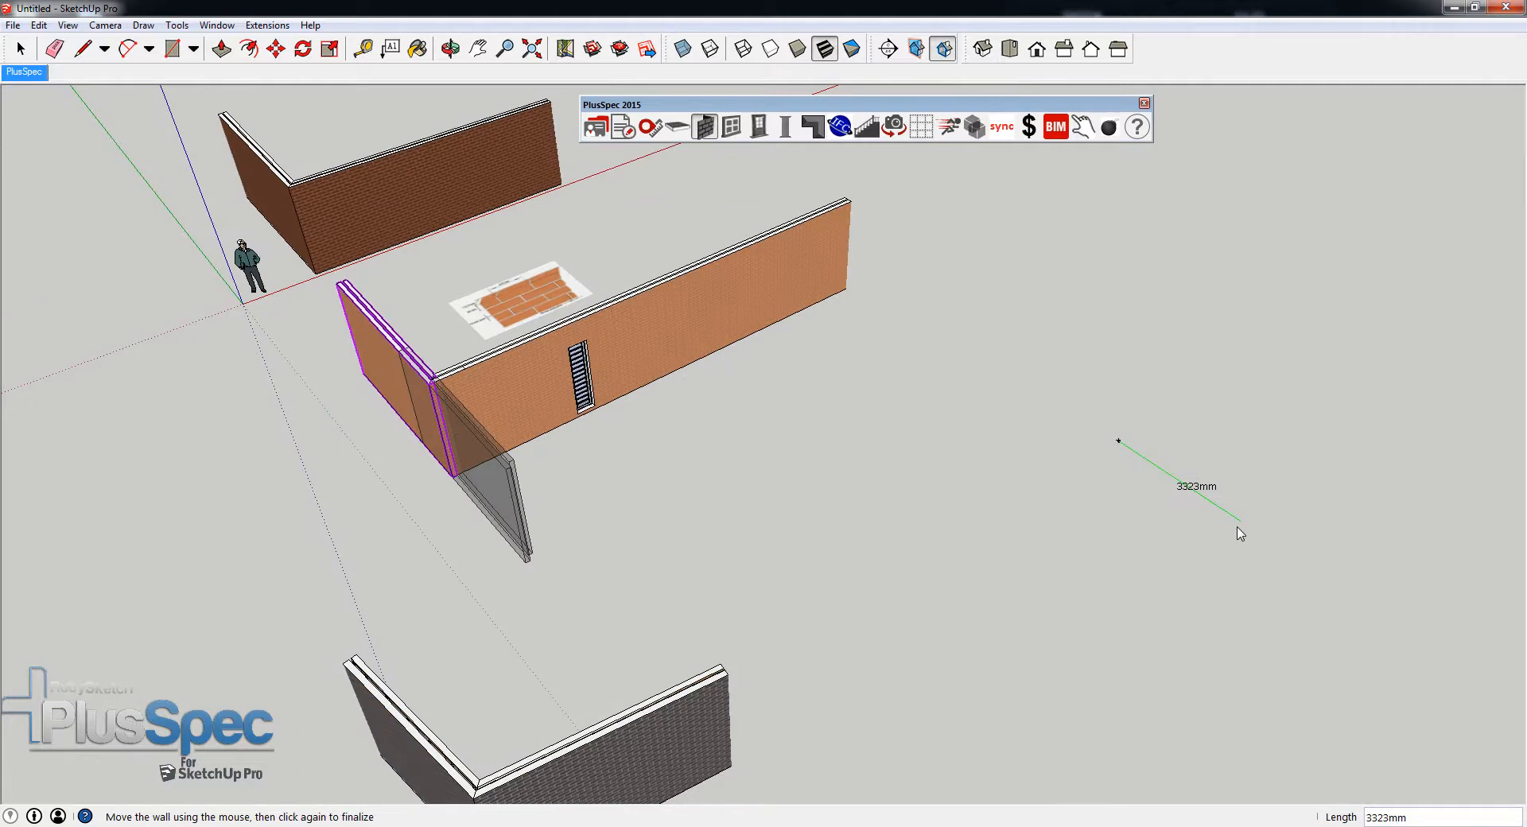
pyautogui.press('Escape')
pyautogui.press('Escape')
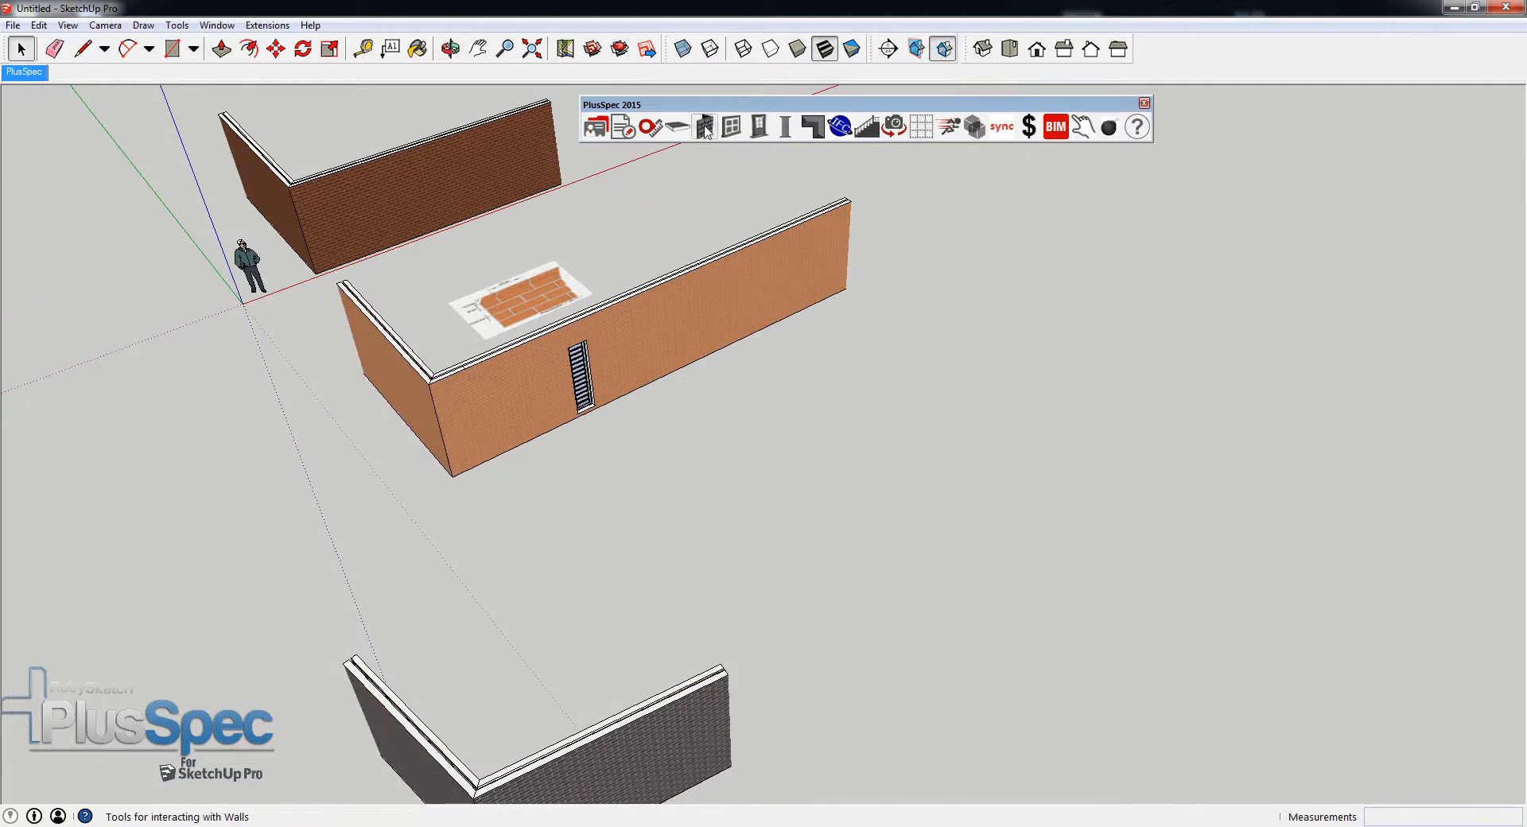
# - Draw a closed rectangular loop of orange brick walls in the empty area beside the long wall, with two opposite sides about 6200 mm long
pyautogui.click(705, 126)
pyautogui.click(38, 50)
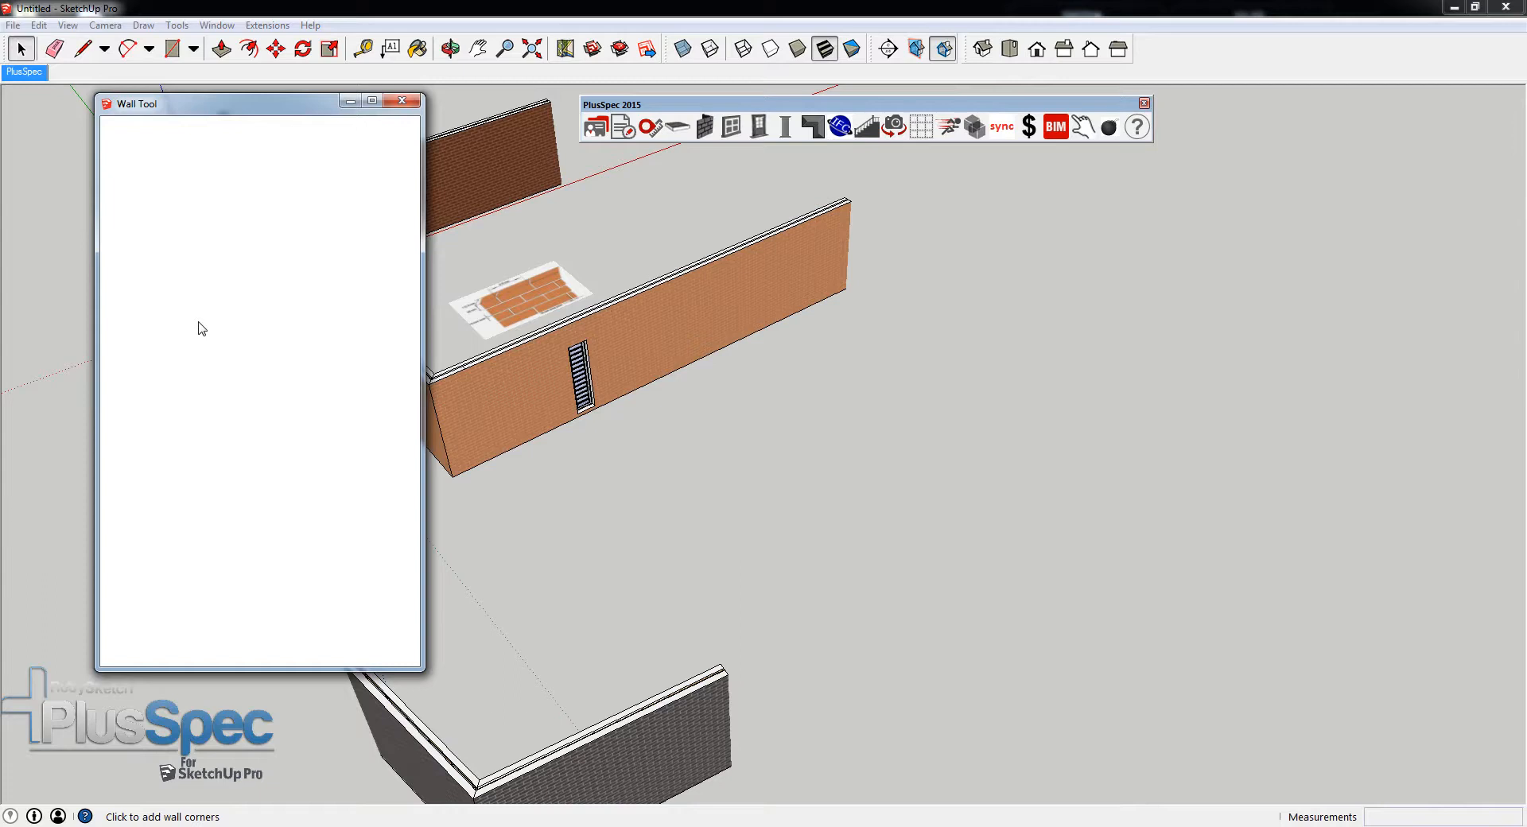
pyautogui.click(291, 584)
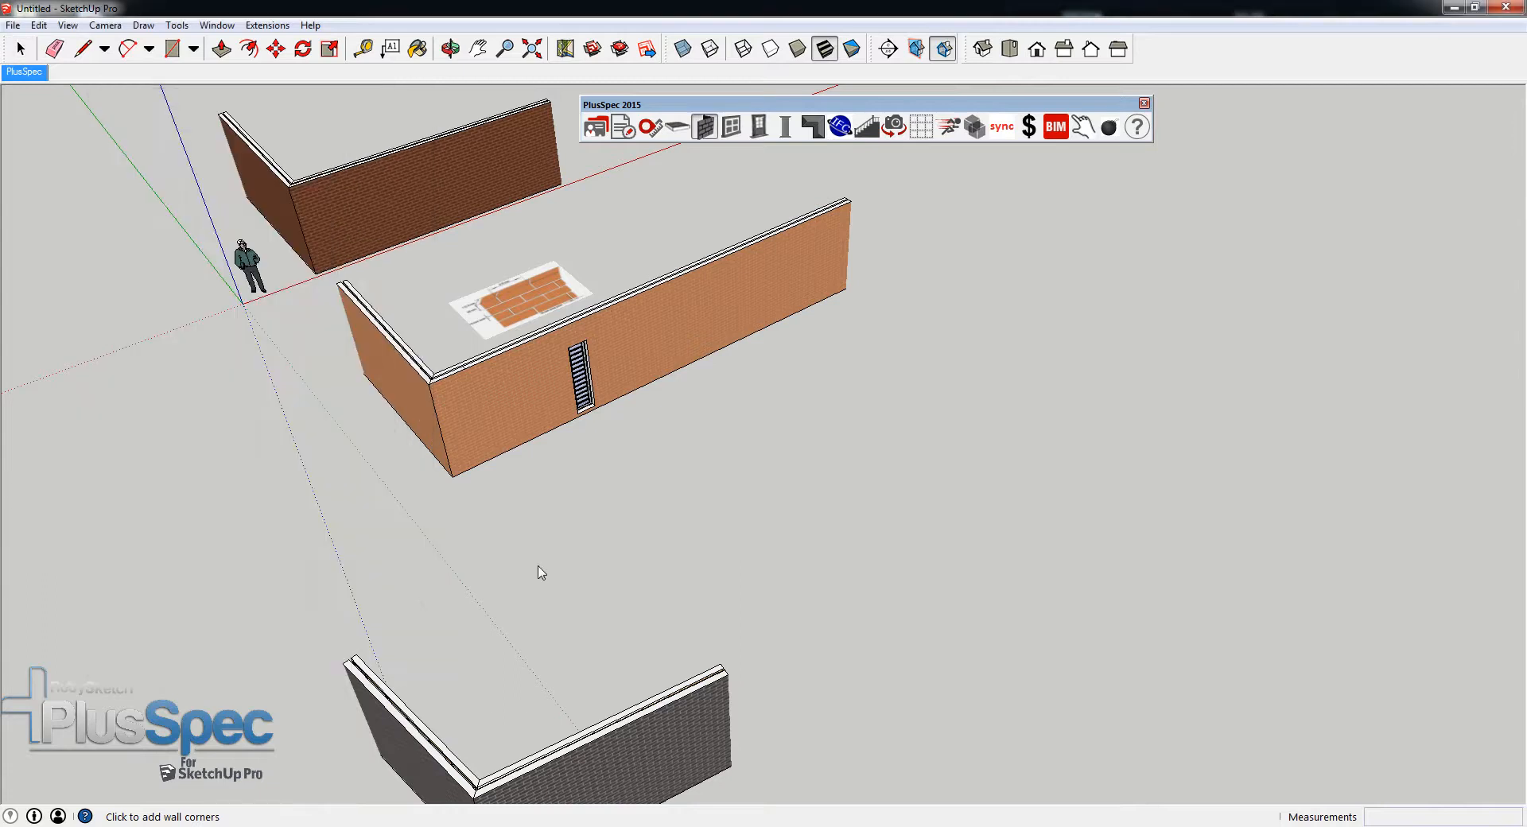
pyautogui.click(945, 478)
pyautogui.click(1121, 373)
pyautogui.click(1284, 473)
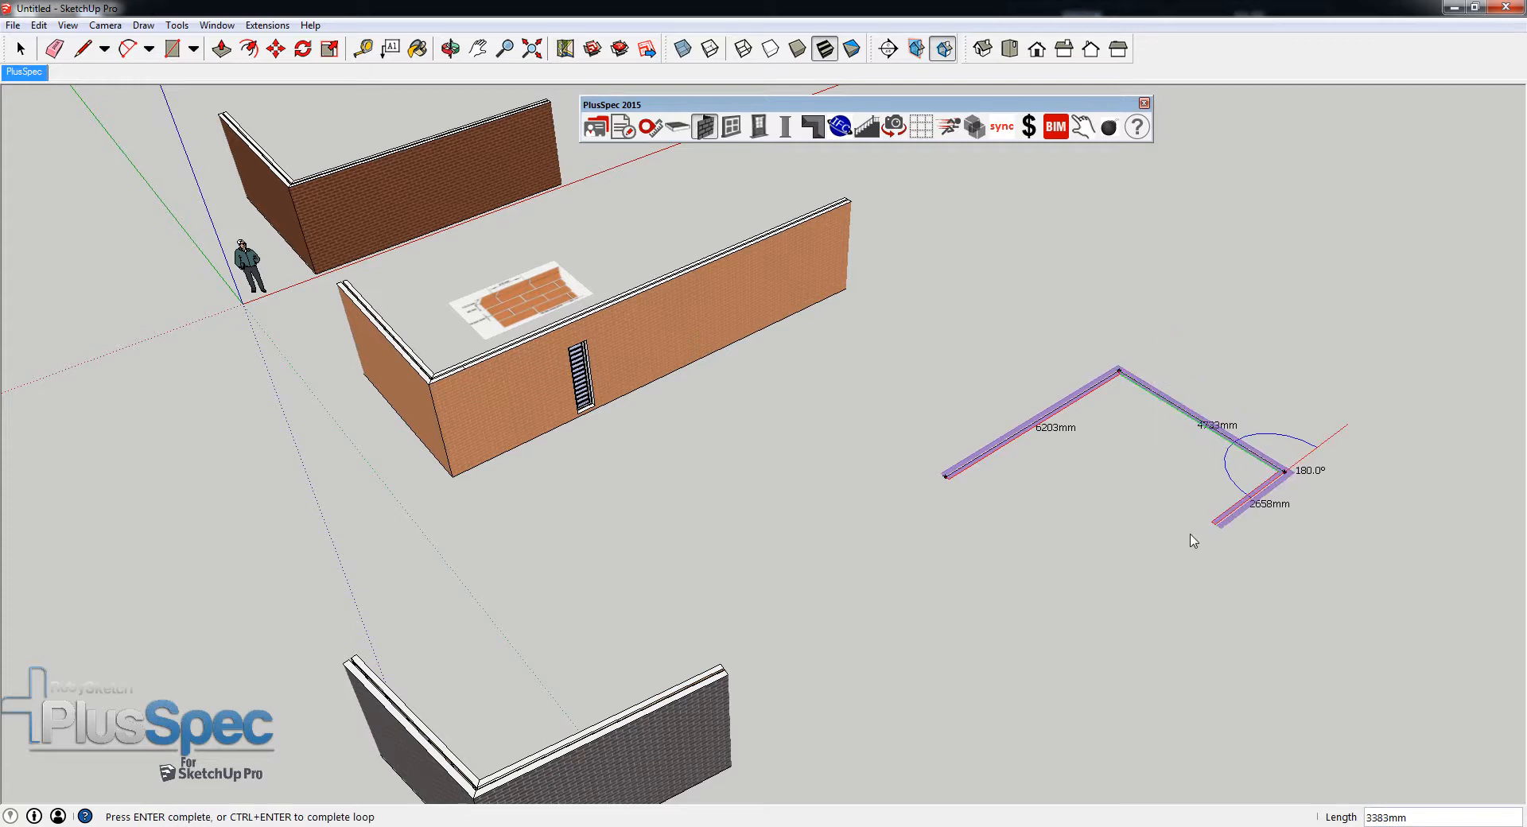
pyautogui.click(1112, 603)
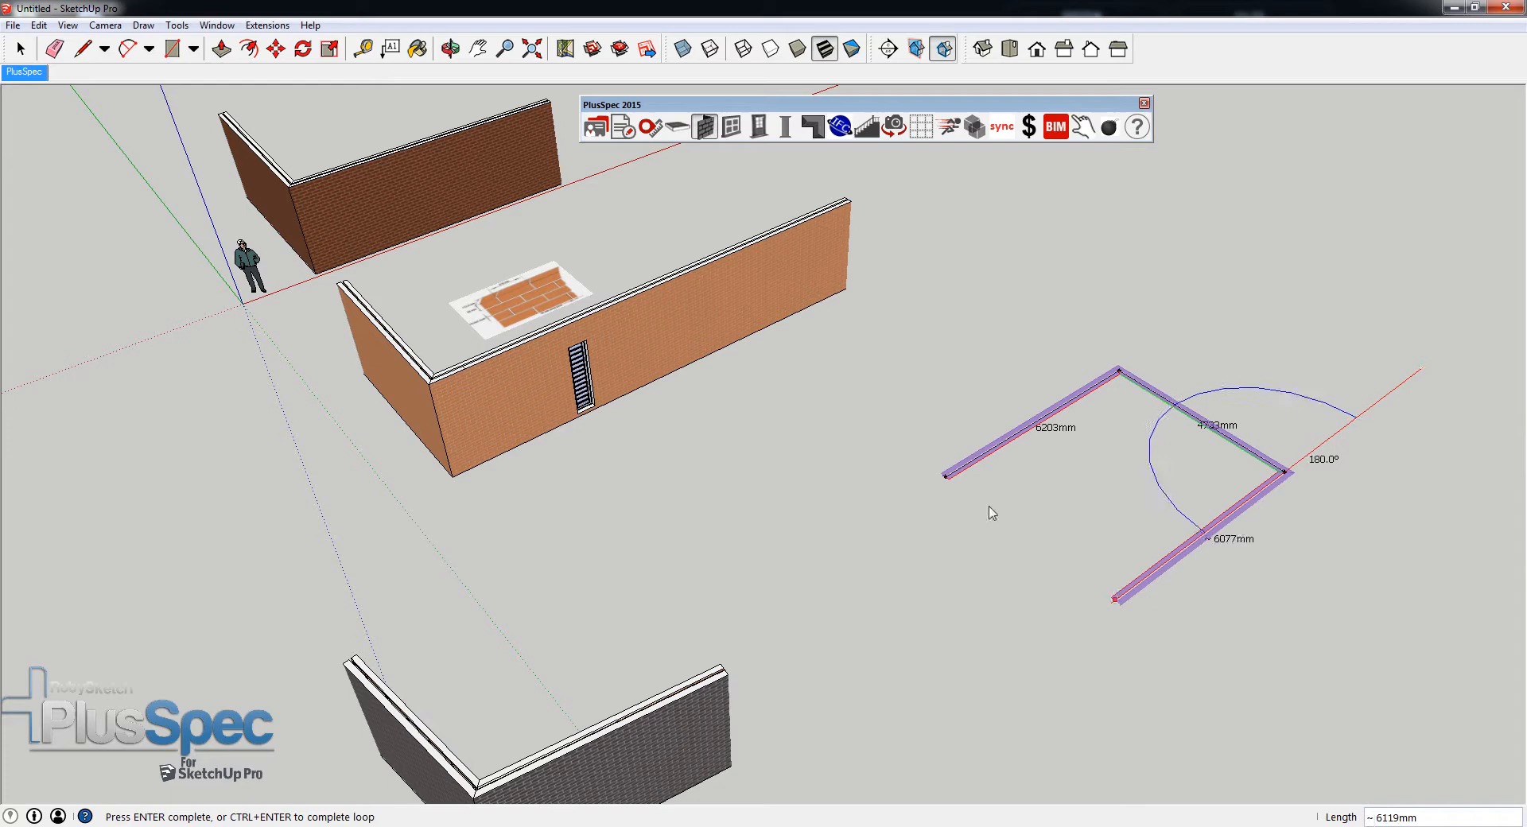
pyautogui.click(946, 480)
pyautogui.click(946, 480)
# - Examine the wall framing, corners and brick texture of the new rectangular building from several sides
pyautogui.scroll(4, 1072, 526)
pyautogui.keyDown('shift'); pyautogui.moveTo(1142, 529); pyautogui.dragTo(296, 547, button='middle'); pyautogui.keyUp('shift')
pyautogui.scroll(5, 566, 479)
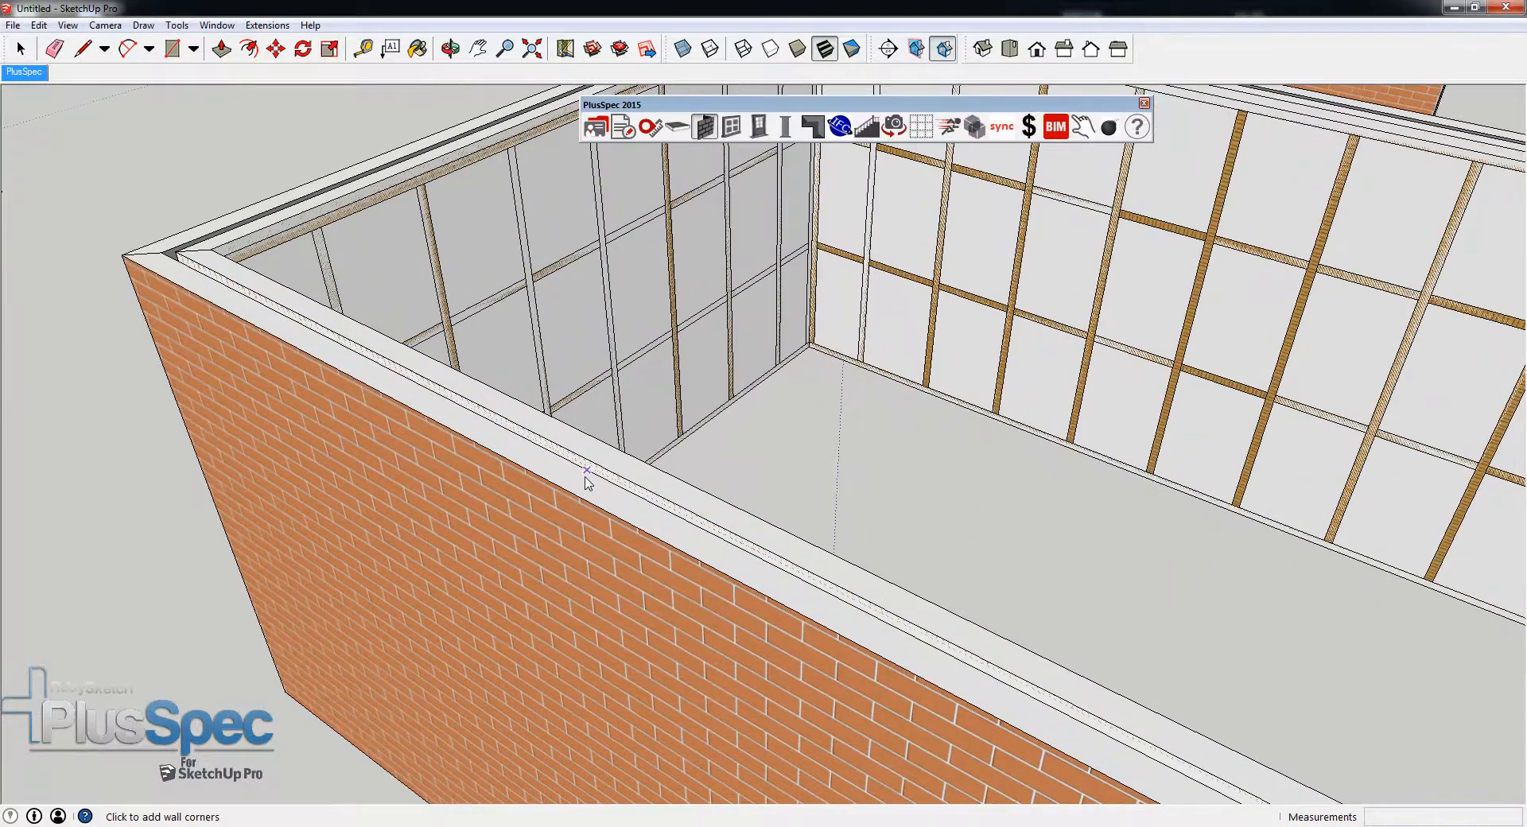
pyautogui.scroll(-5, 571, 491)
pyautogui.moveTo(546, 494); pyautogui.dragTo(1057, 431, button='middle')
pyautogui.keyDown('shift'); pyautogui.moveTo(808, 481); pyautogui.dragTo(893, 470, button='middle'); pyautogui.keyUp('shift')
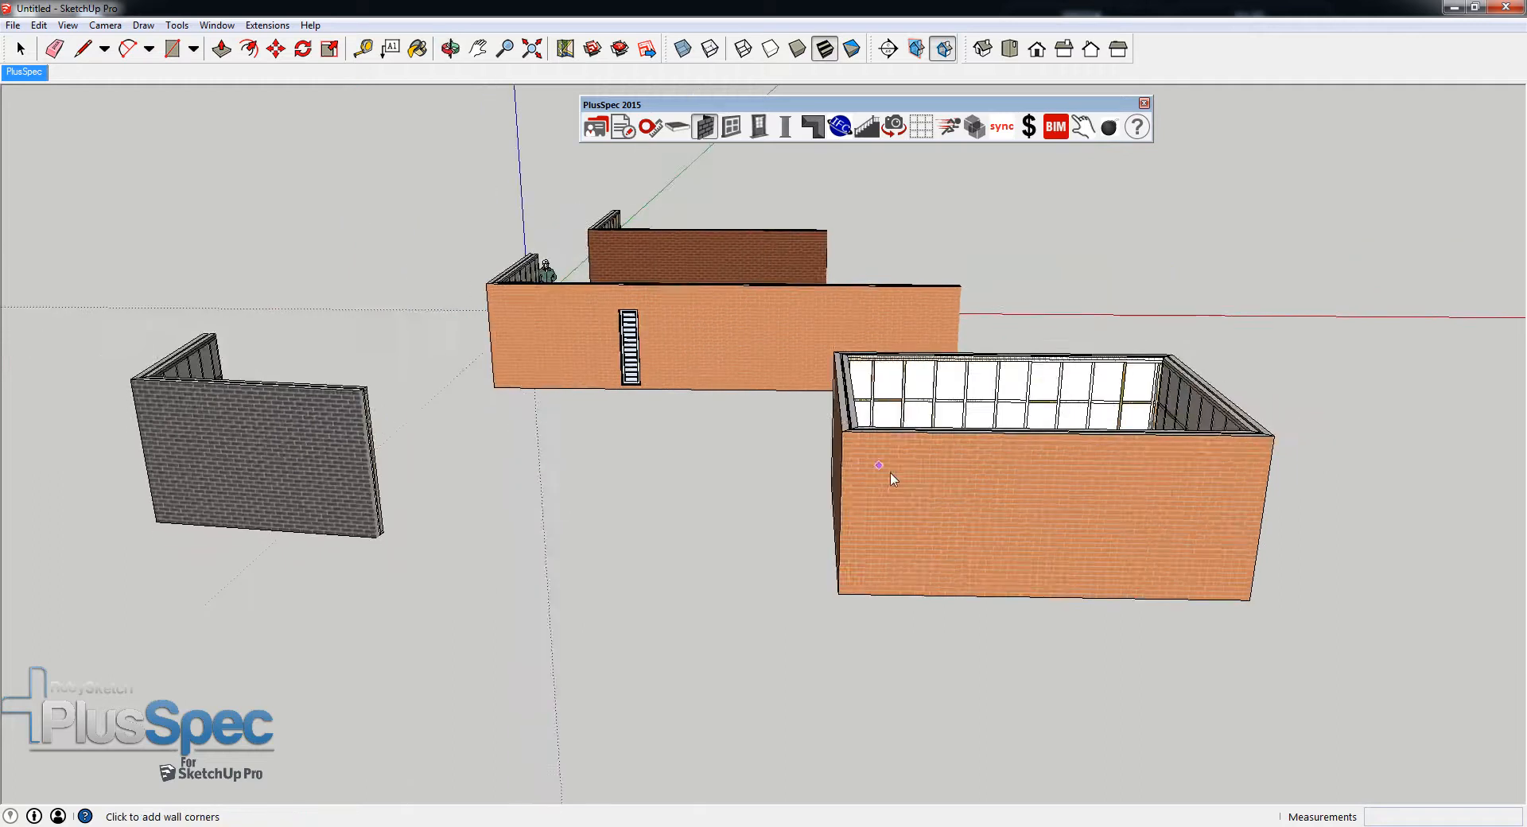
pyautogui.scroll(4, 939, 493)
pyautogui.scroll(10, 939, 493)
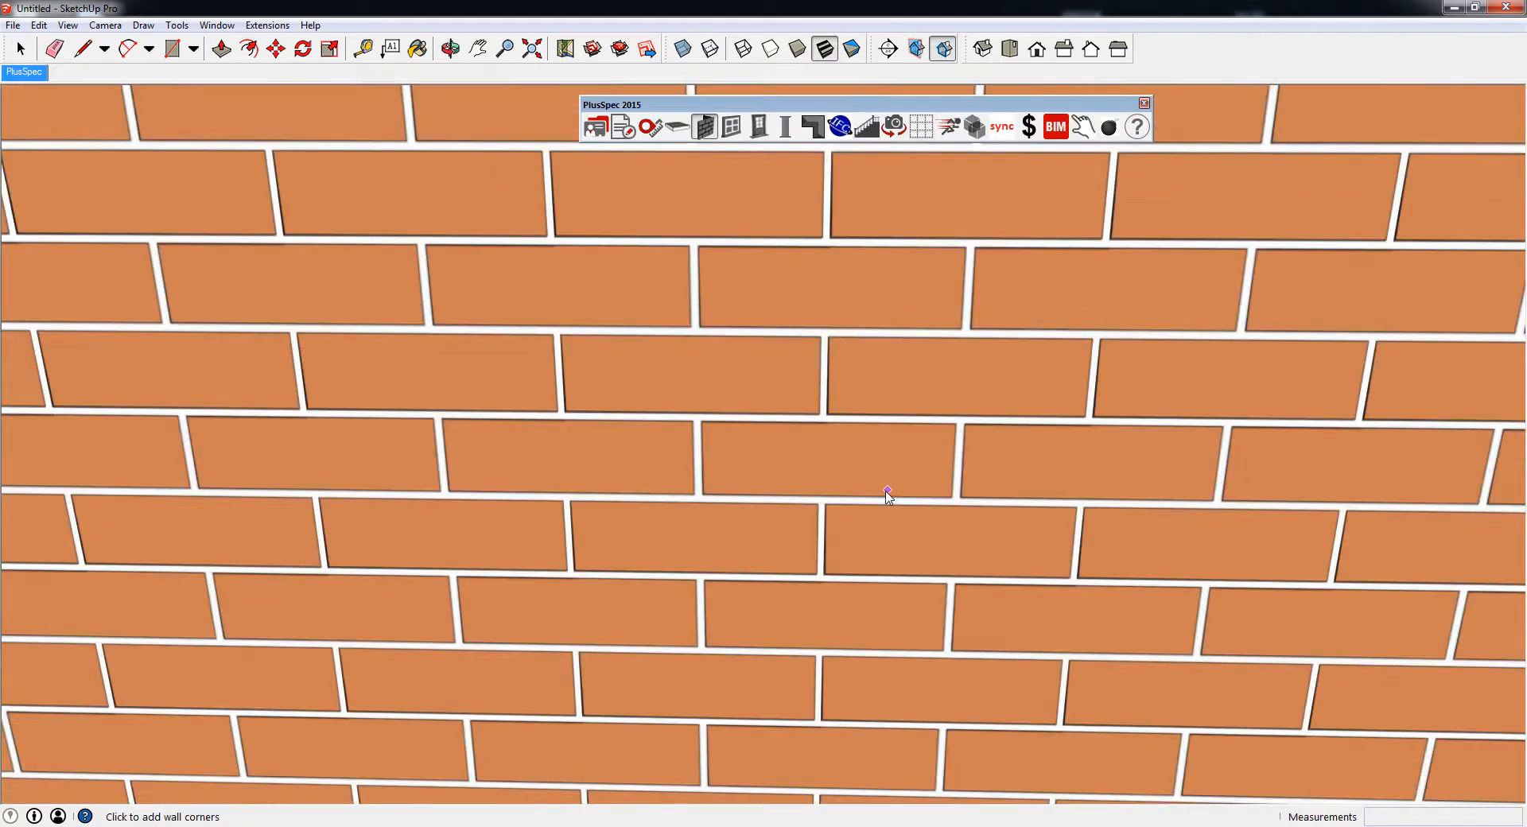
pyautogui.scroll(-12, 885, 495)
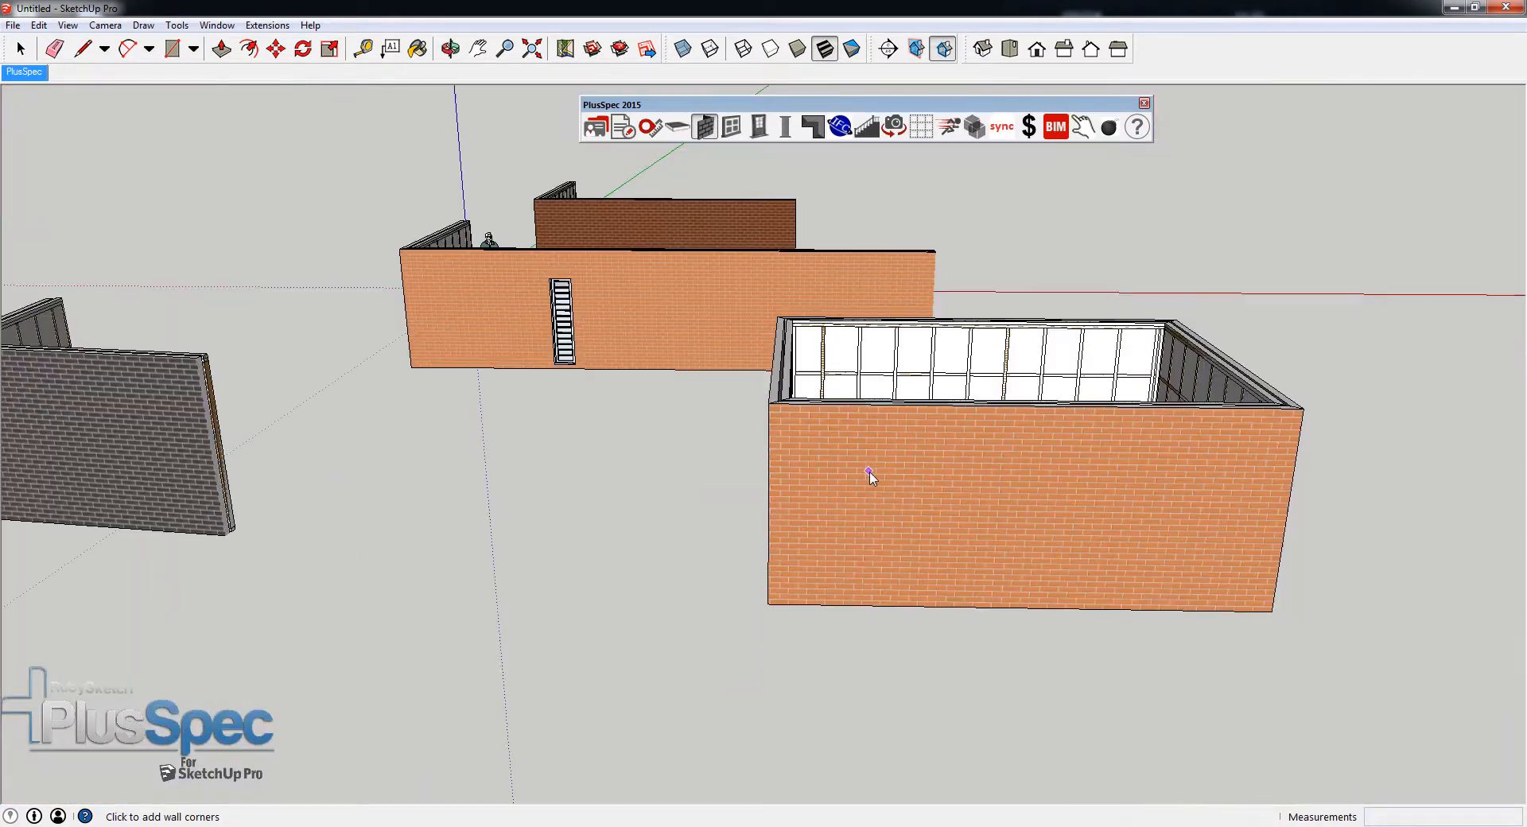
pyautogui.scroll(-3, 871, 475)
pyautogui.moveTo(872, 474); pyautogui.dragTo(881, 646, button='middle')
pyautogui.keyDown('shift'); pyautogui.moveTo(689, 203); pyautogui.dragTo(648, 485, button='middle'); pyautogui.keyUp('shift')
# - Examine the brick-size reference image in plan and the joint detail of the dark red brick wall's texture
pyautogui.click(1009, 49)
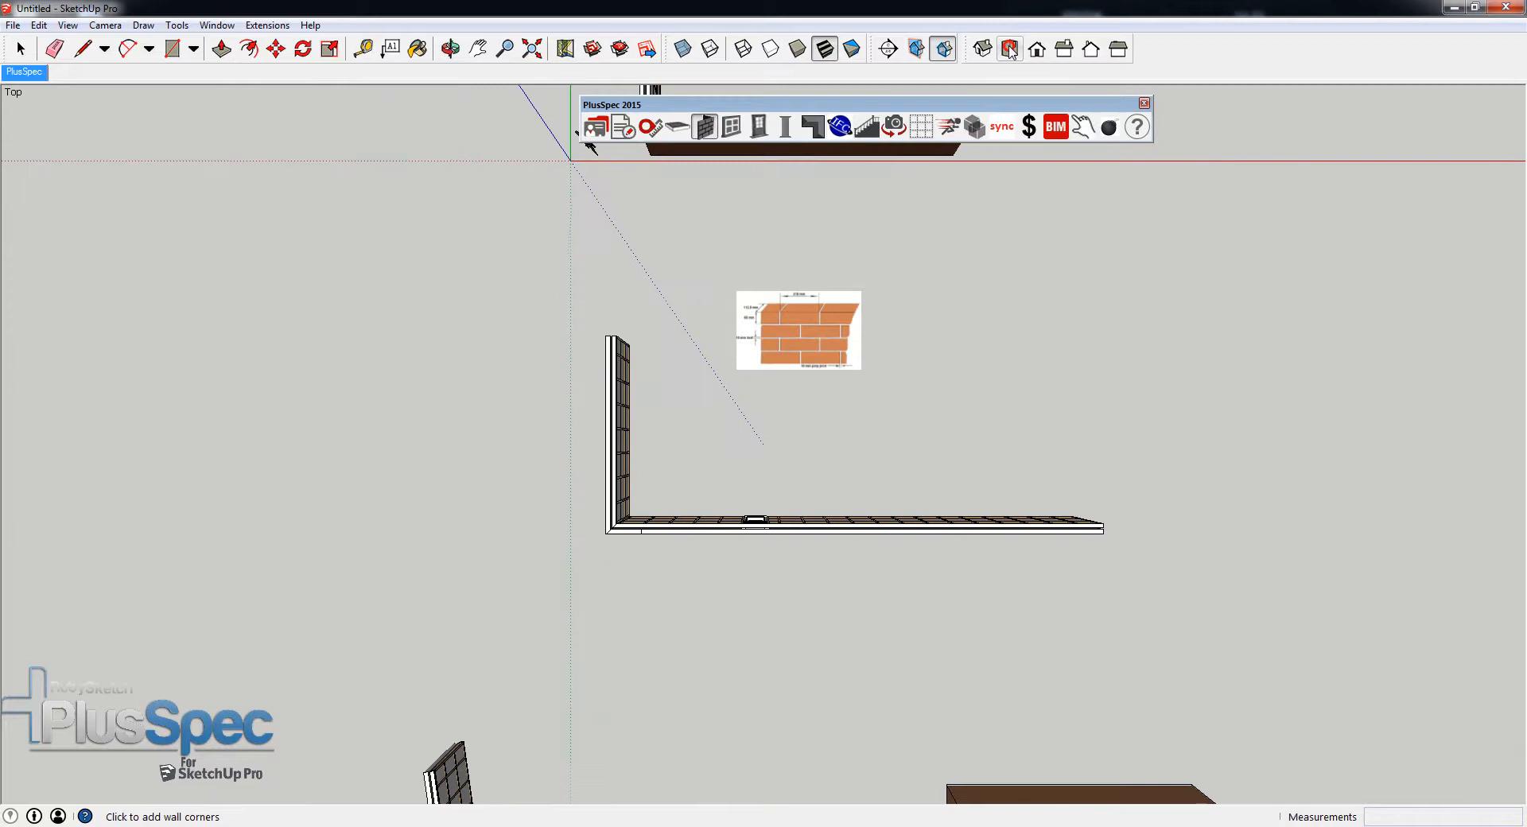
pyautogui.scroll(6, 797, 355)
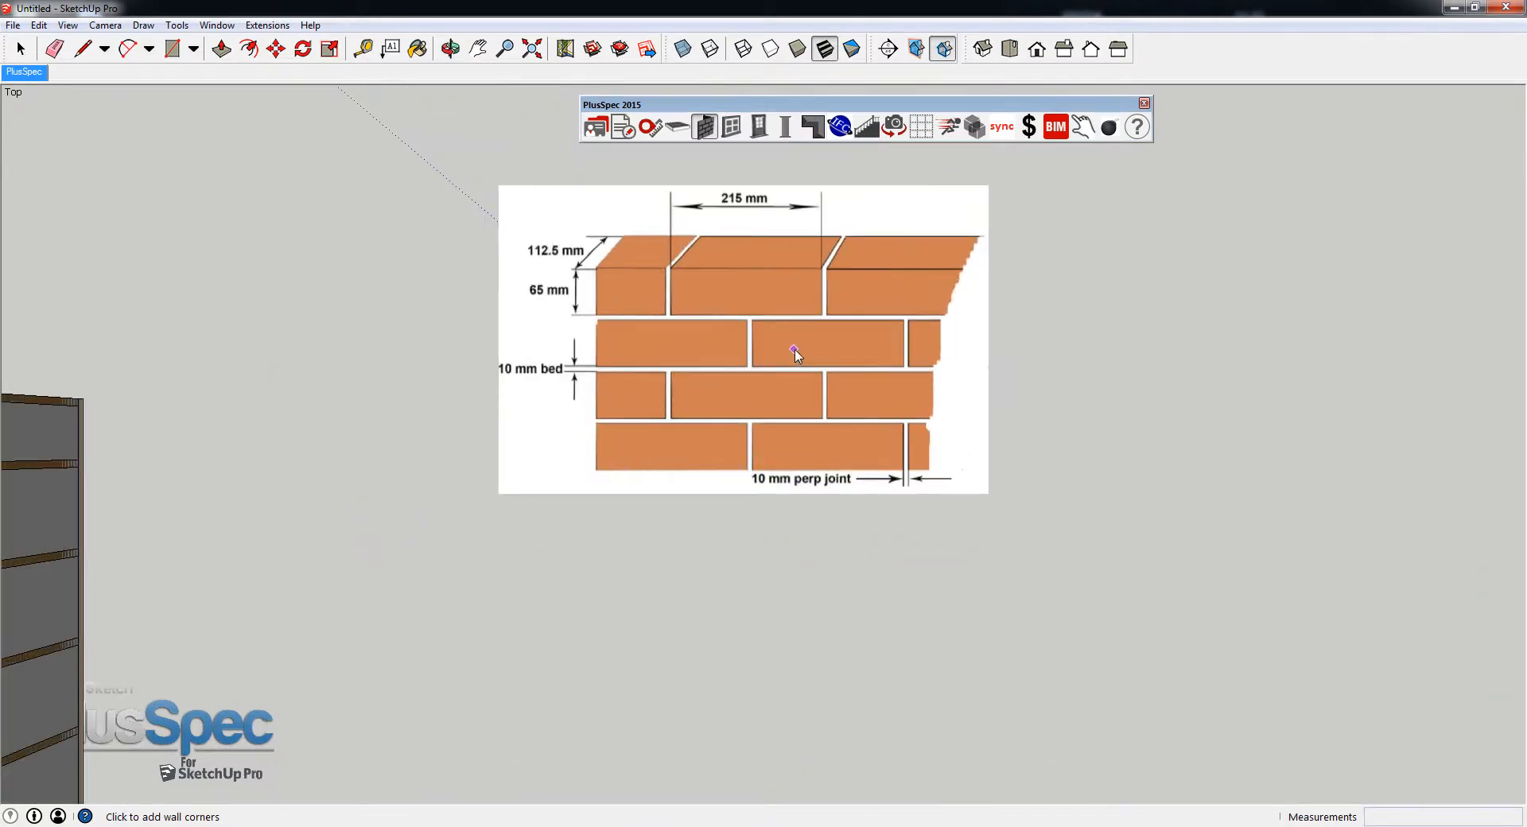
pyautogui.scroll(1, 797, 355)
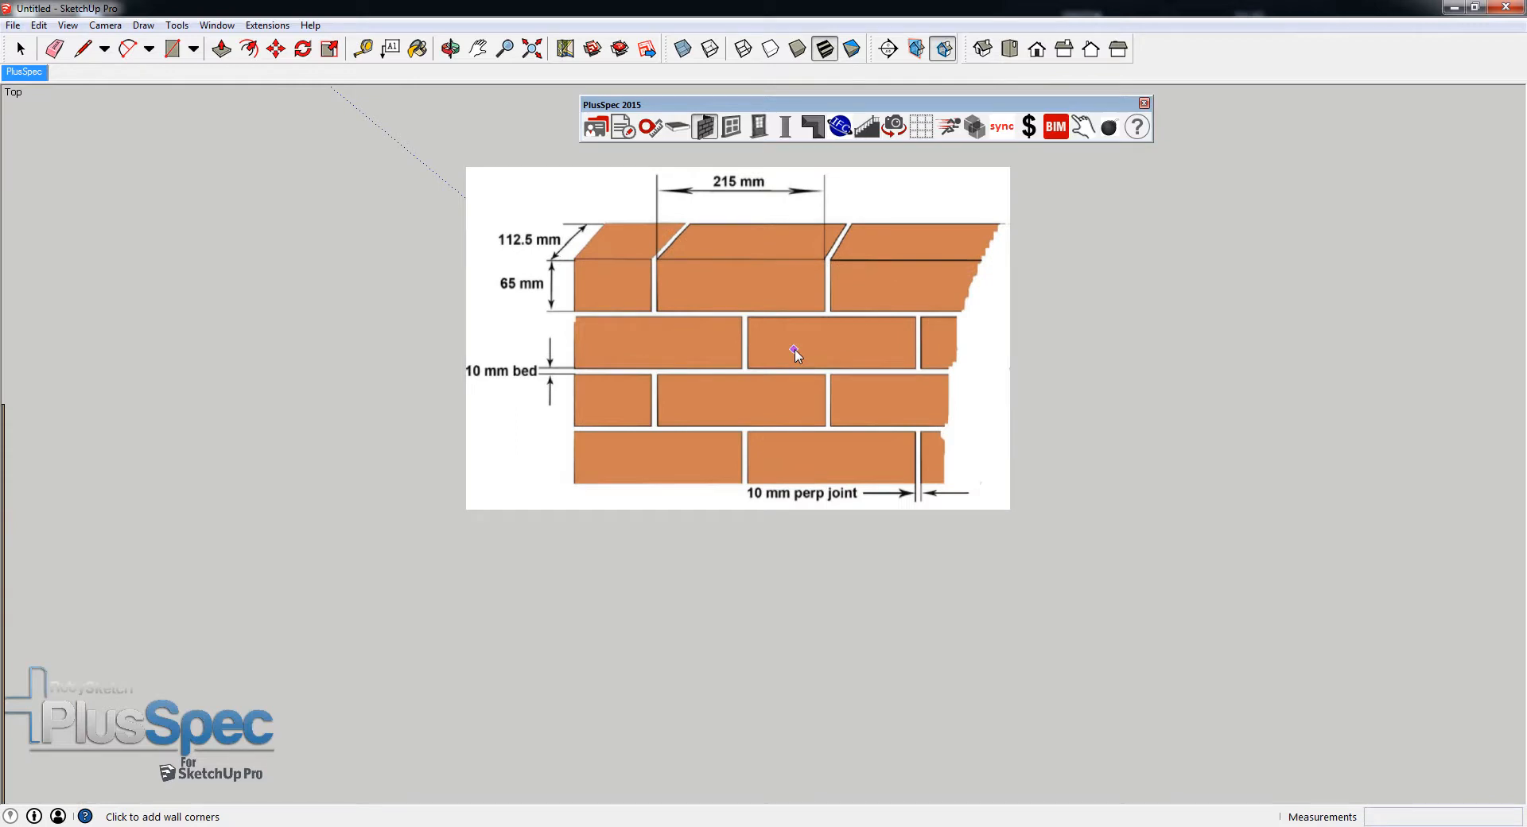
pyautogui.scroll(-6, 797, 355)
pyautogui.moveTo(797, 355); pyautogui.dragTo(893, 194, button='middle')
pyautogui.scroll(9, 646, 310)
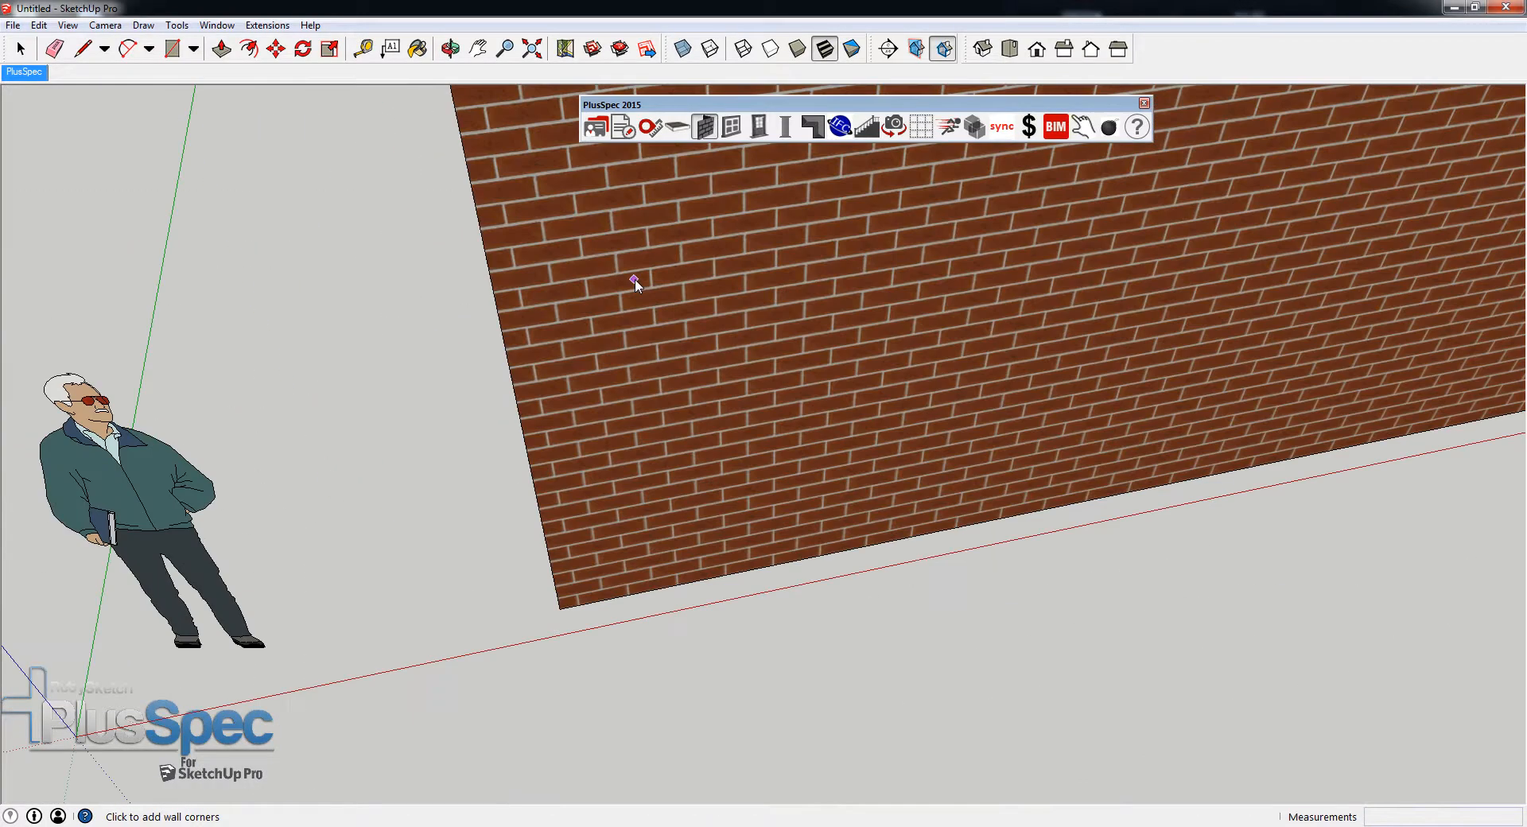
pyautogui.scroll(10, 635, 279)
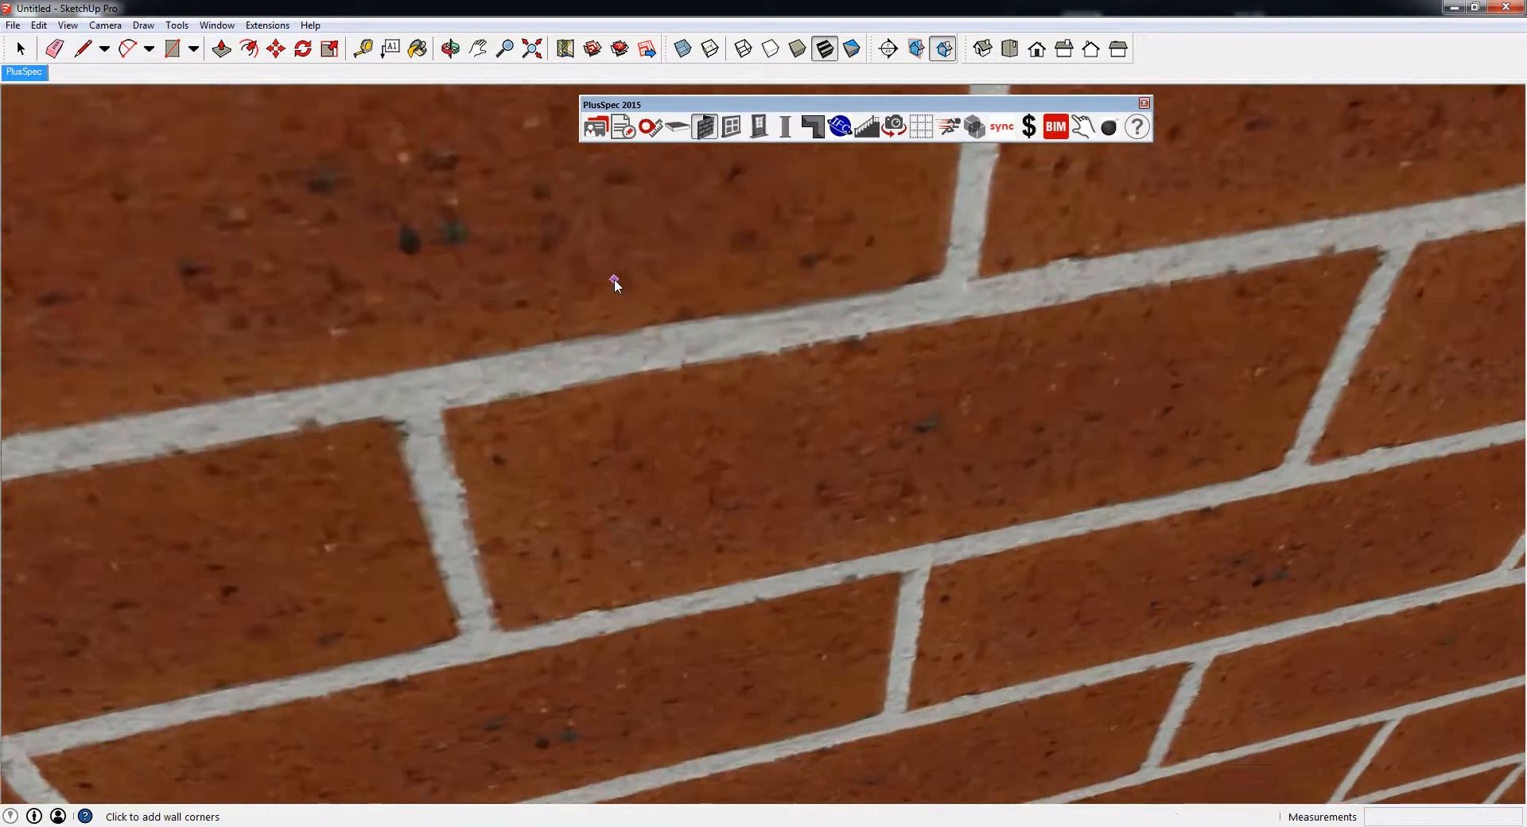
pyautogui.scroll(5, 615, 283)
pyautogui.scroll(-8, 614, 283)
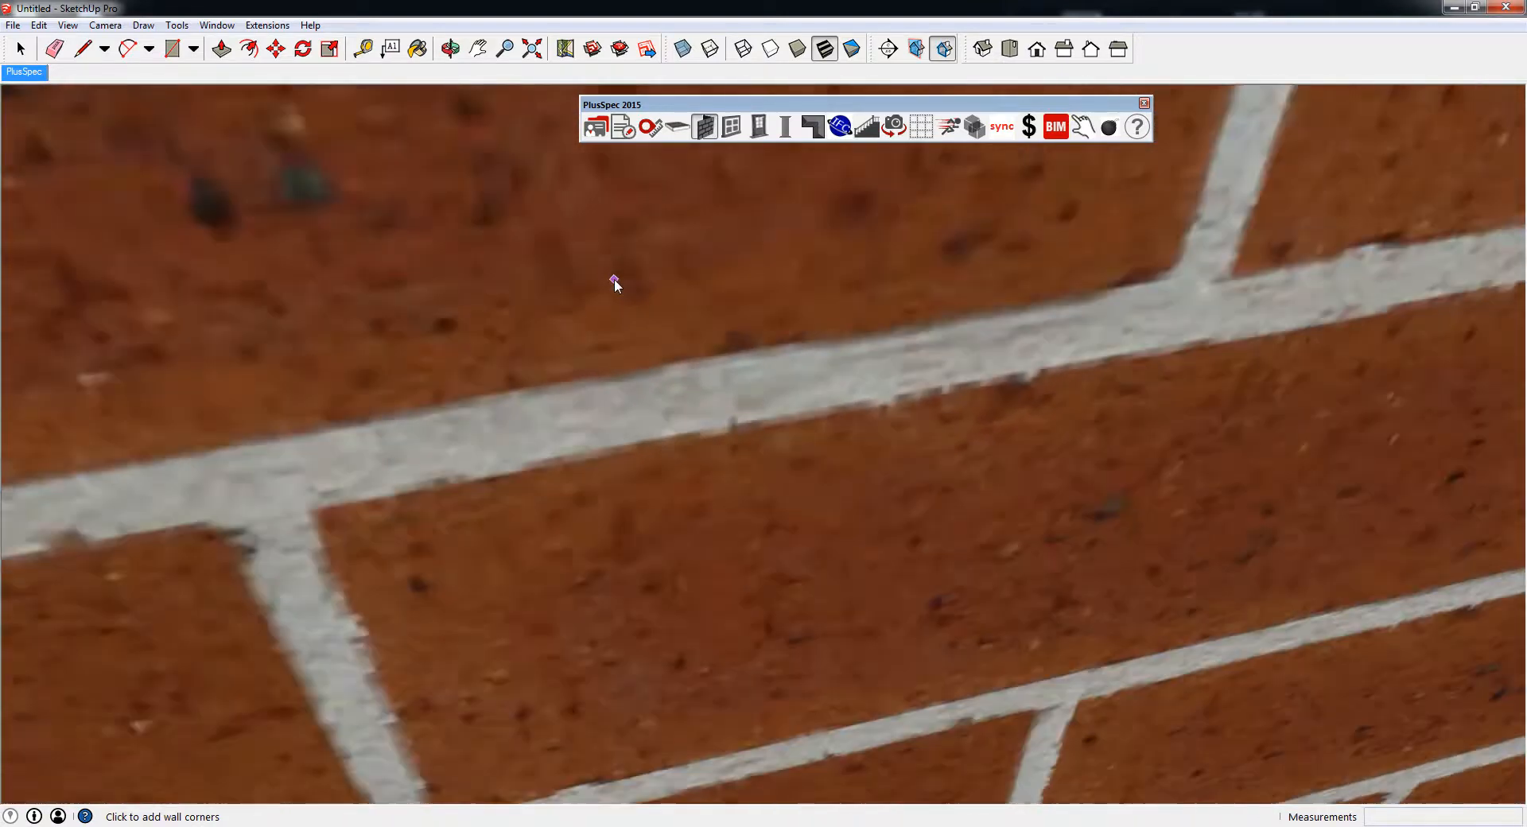
pyautogui.scroll(-10, 615, 284)
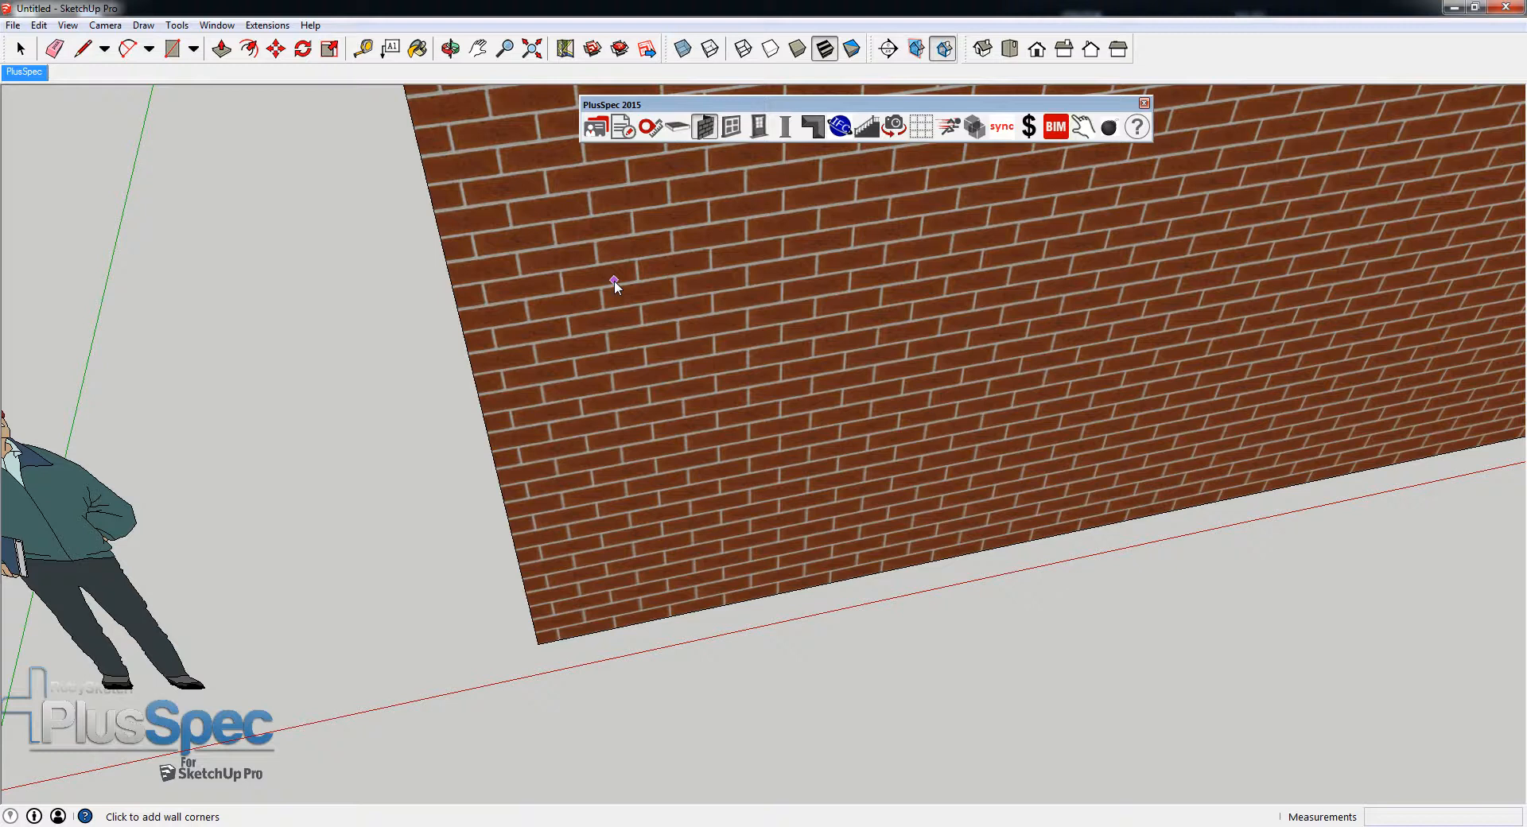
pyautogui.moveTo(669, 306); pyautogui.dragTo(541, 350, button='middle')
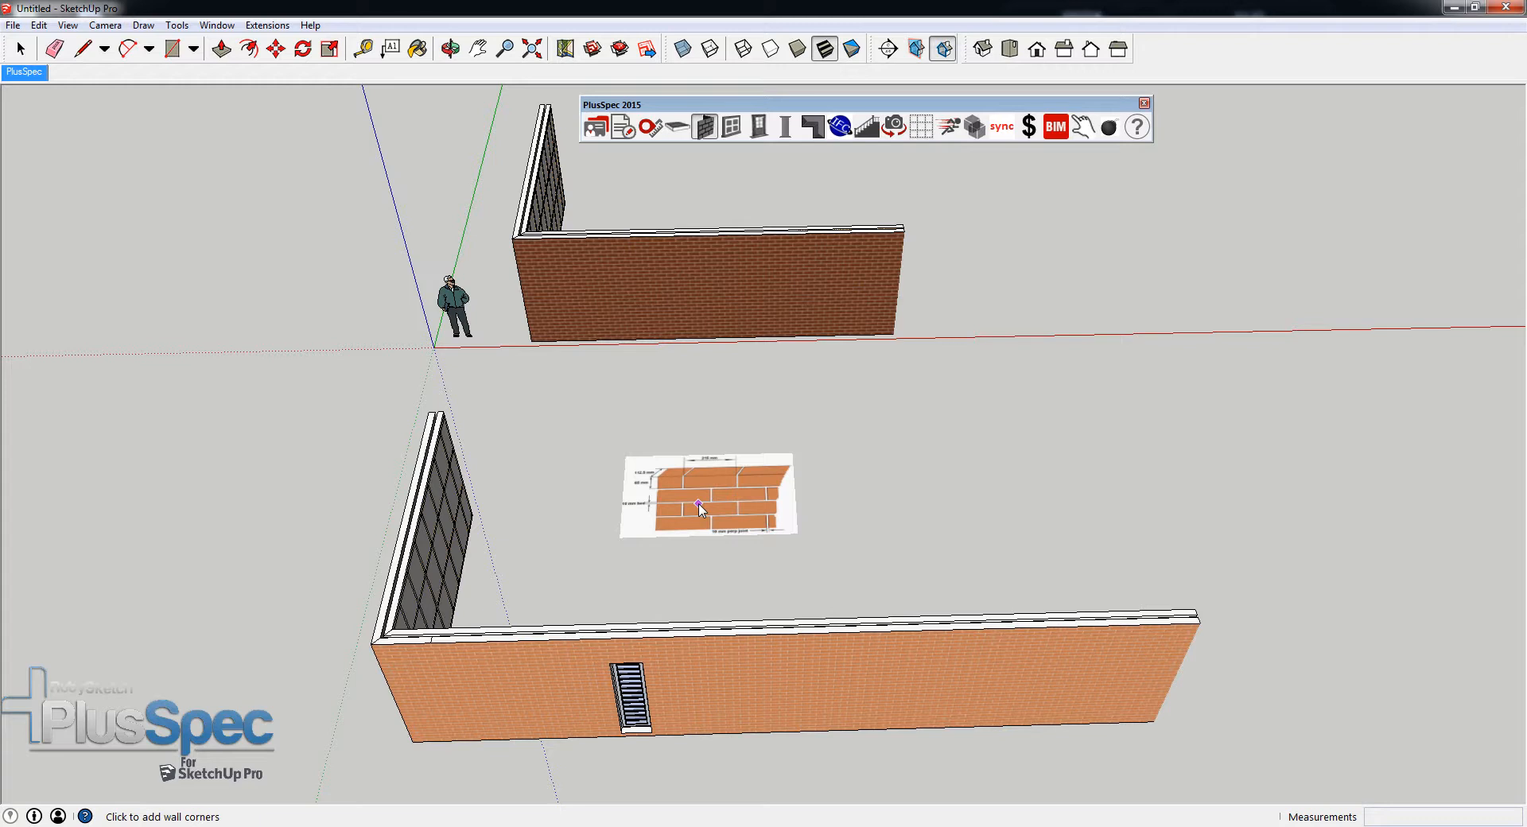
# - Frame the flat brick-size reference image in a tilted perspective view, large enough for a screen capture
pyautogui.scroll(10, 698, 504)
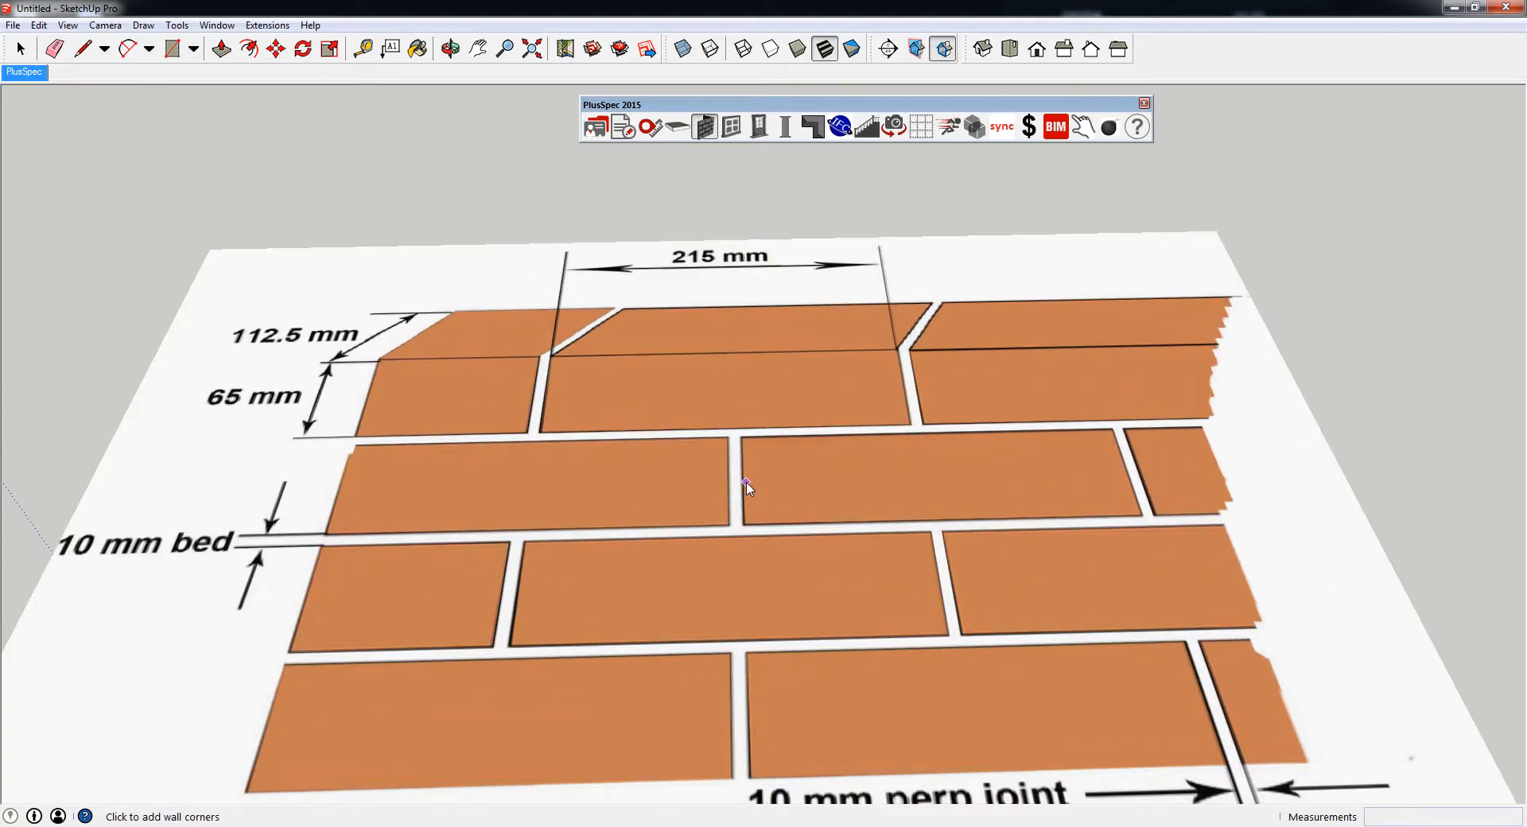
pyautogui.moveTo(746, 482)
pyautogui.mouseDown(button='middle')
pyautogui.moveTo(714, 592)
pyautogui.moveTo(732, 462)
pyautogui.mouseUp(button='middle')
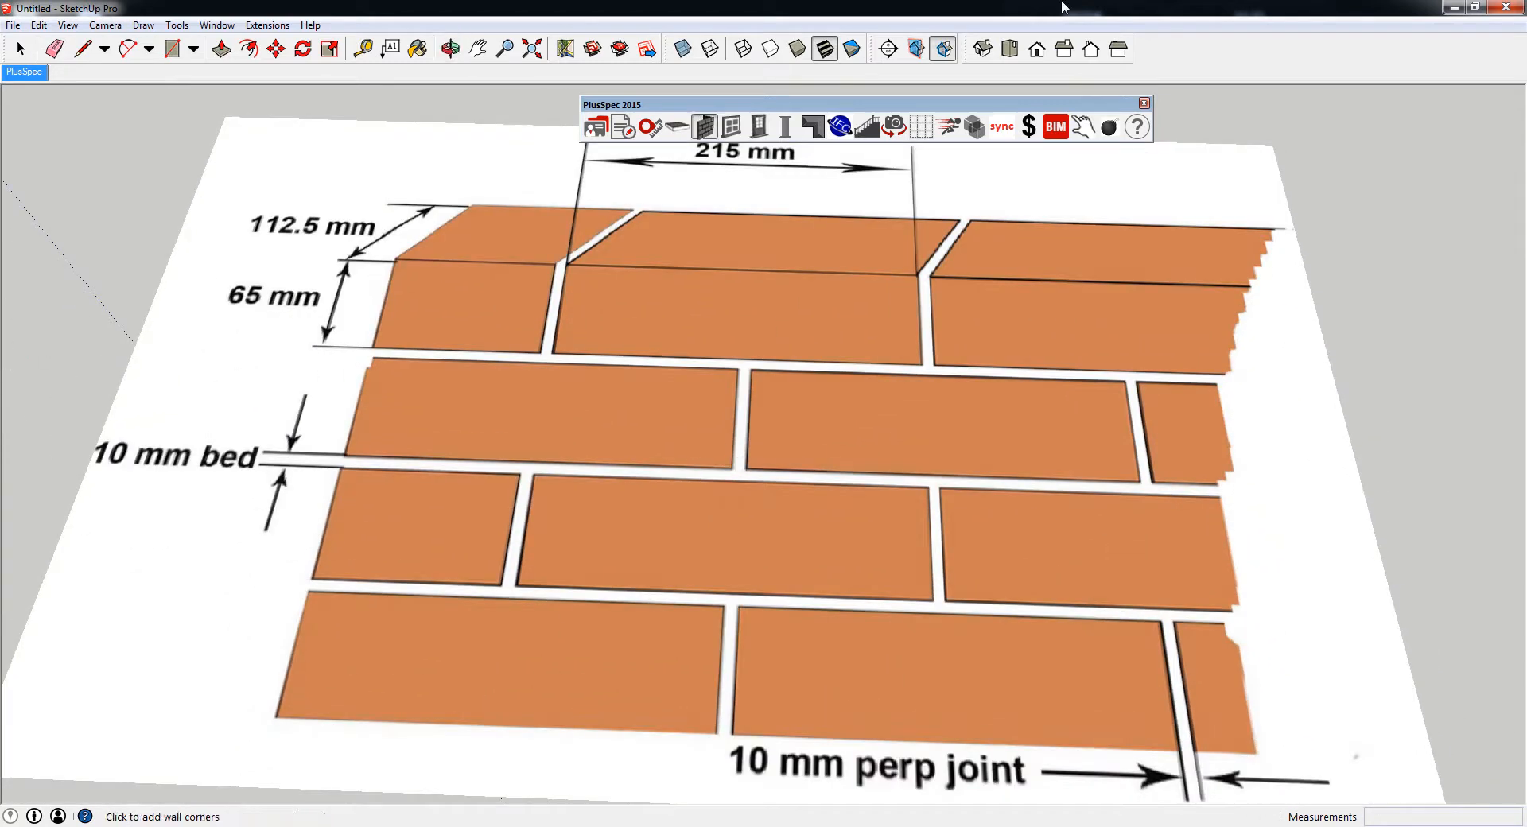
pyautogui.click(1008, 48)
pyautogui.scroll(-1, 865, 600)
pyautogui.keyDown('shift'); pyautogui.moveTo(859, 599); pyautogui.dragTo(866, 355, button='middle'); pyautogui.keyUp('shift')
pyautogui.moveTo(823, 521); pyautogui.dragTo(793, 320, button='middle')
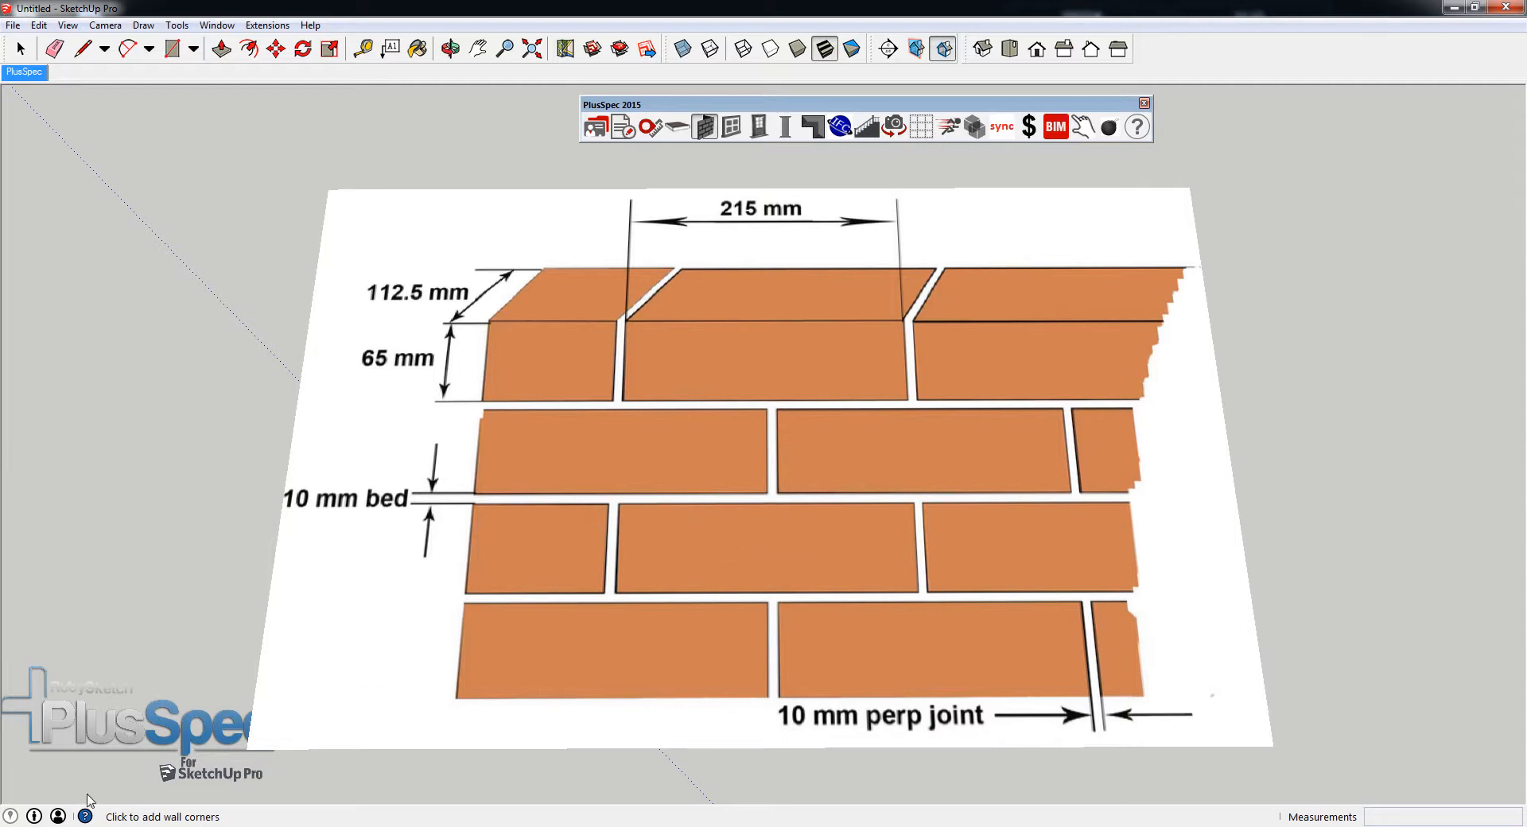
# - Switch to the Snipping Tool, check the save dialog of the existing brick snip and leave it without saving
pyautogui.press('super')
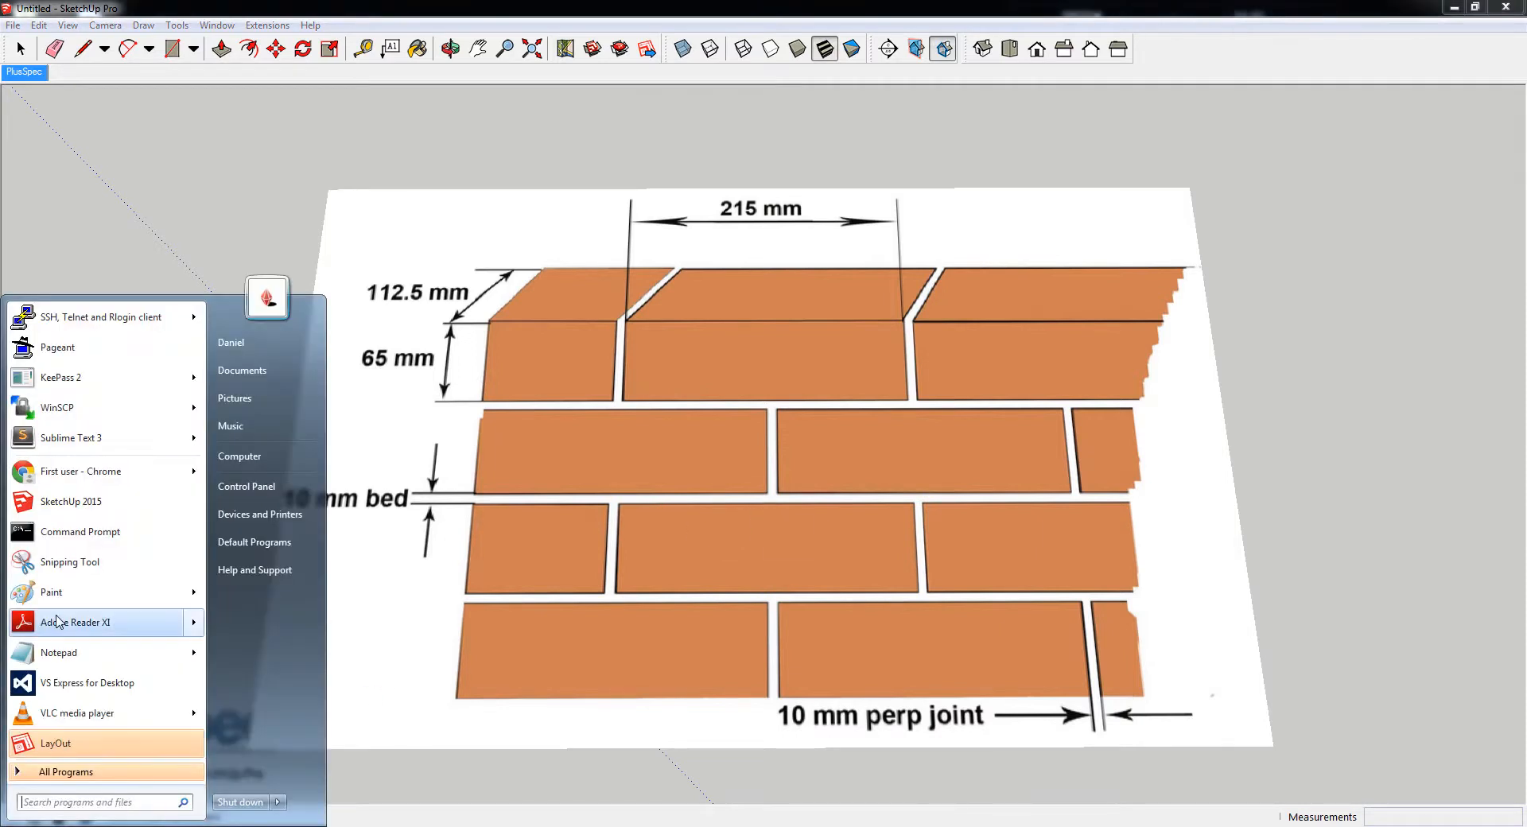
pyautogui.click(56, 563)
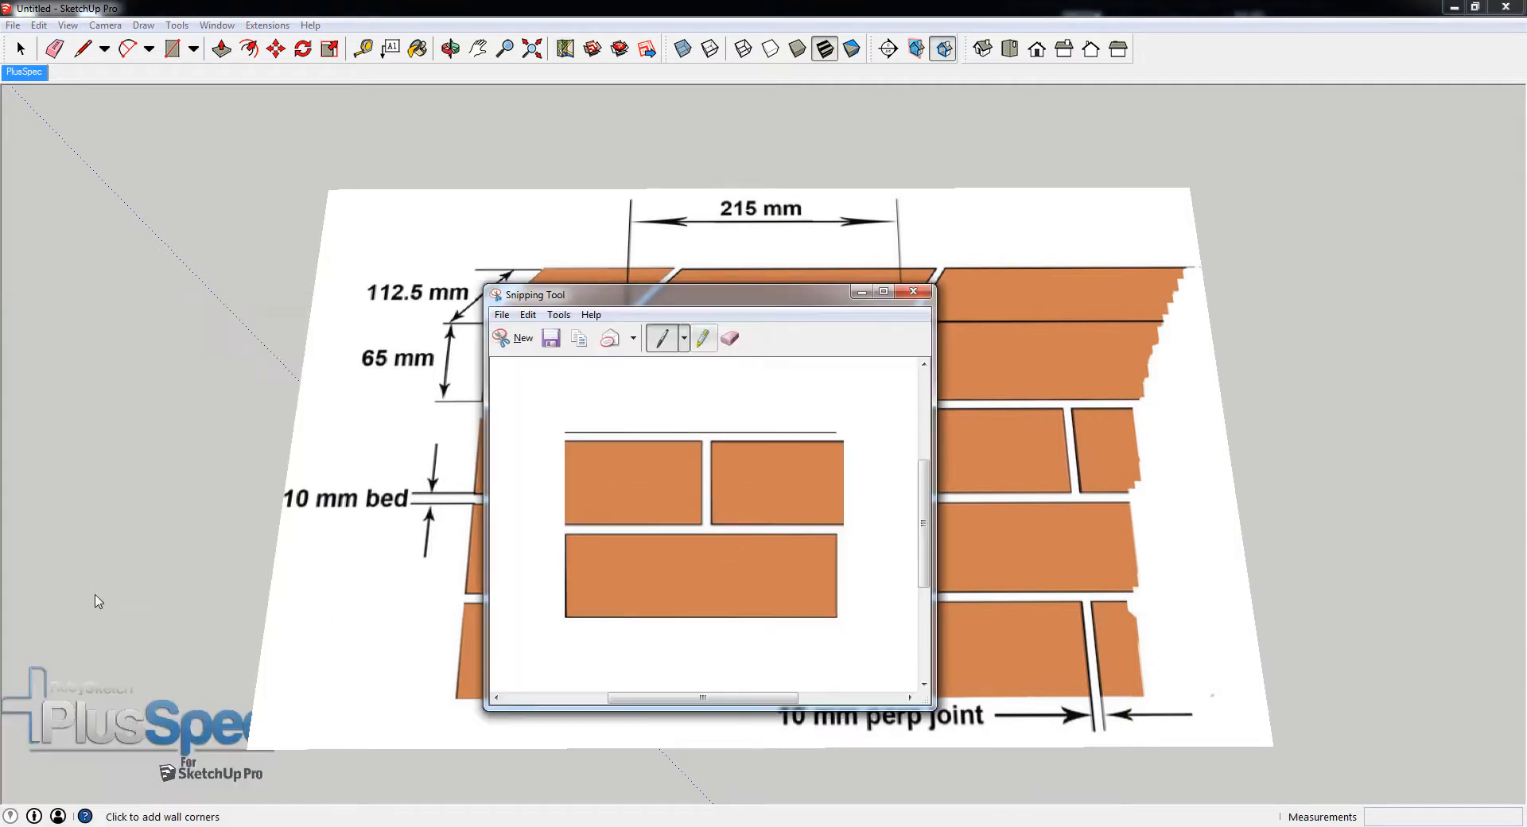
pyautogui.click(551, 340)
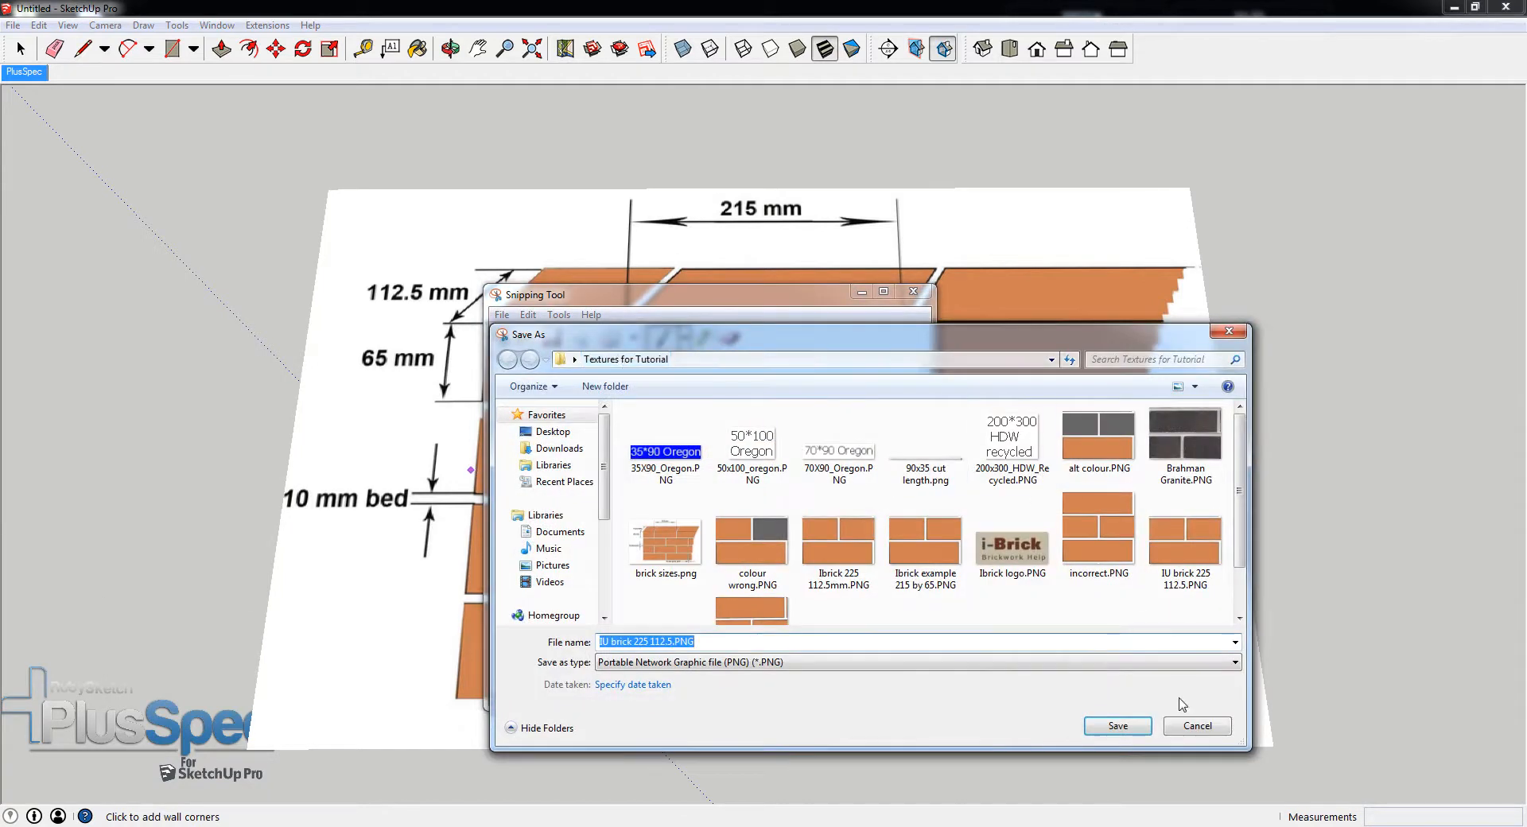
pyautogui.click(1190, 723)
# - Capture a new snip of the orange brickwork, three courses high, from the tilted brick-size reference image
pyautogui.click(508, 341)
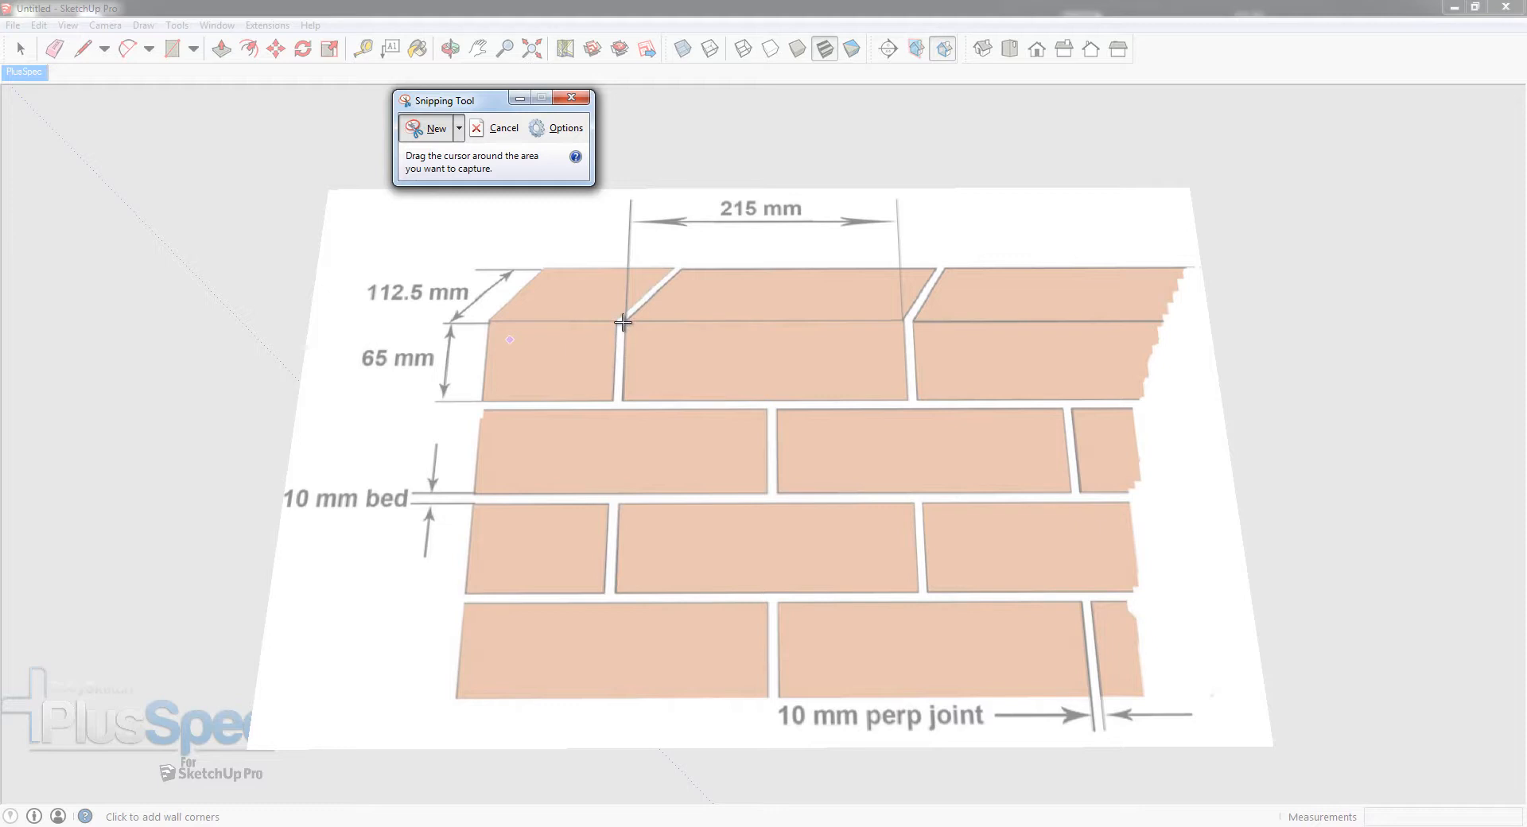
pyautogui.moveTo(625, 319); pyautogui.dragTo(928, 593)
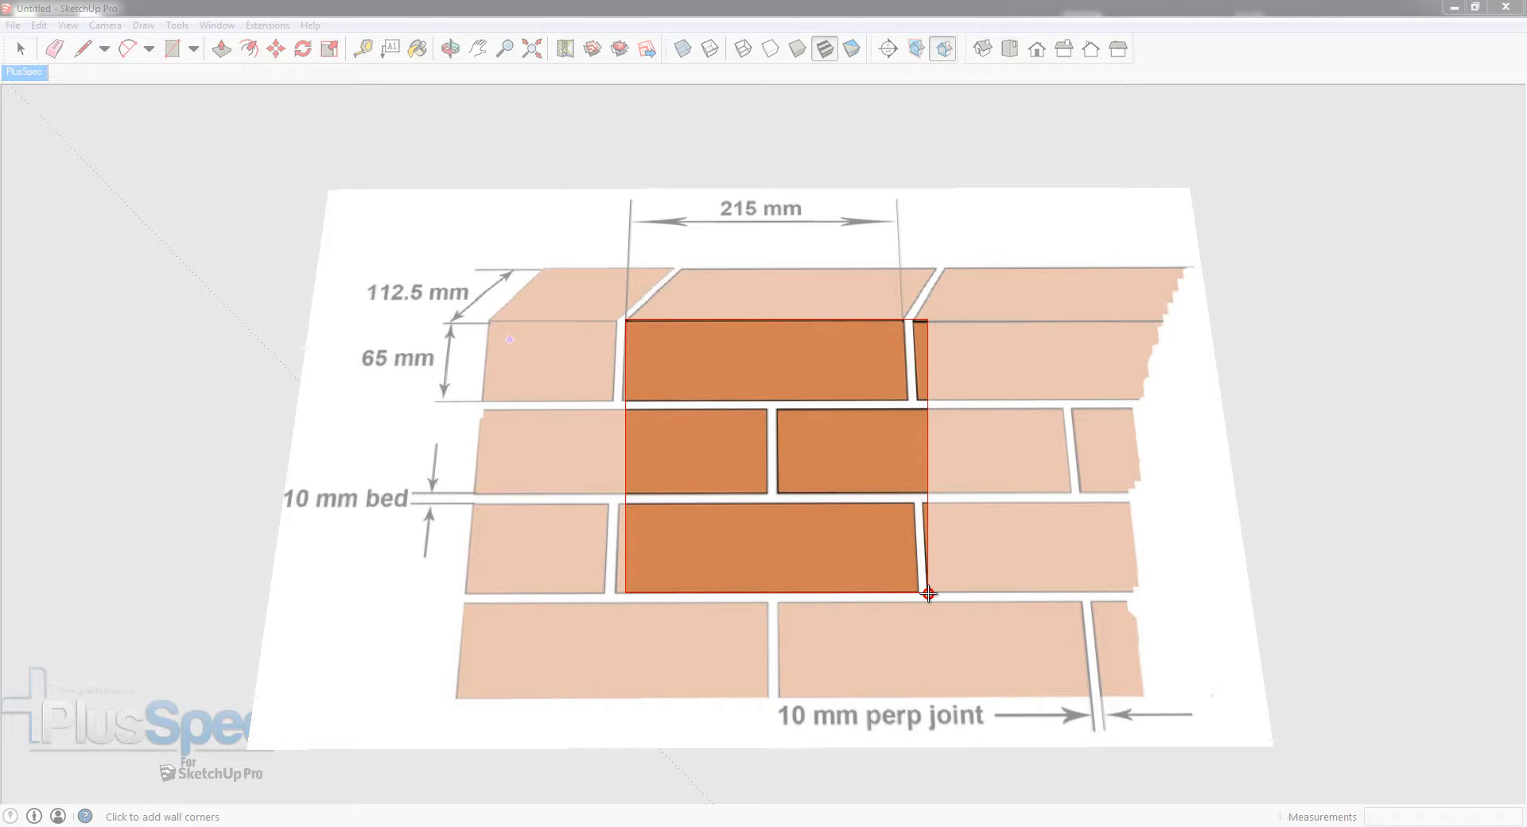
pyautogui.moveTo(929, 593); pyautogui.dragTo(928, 594)
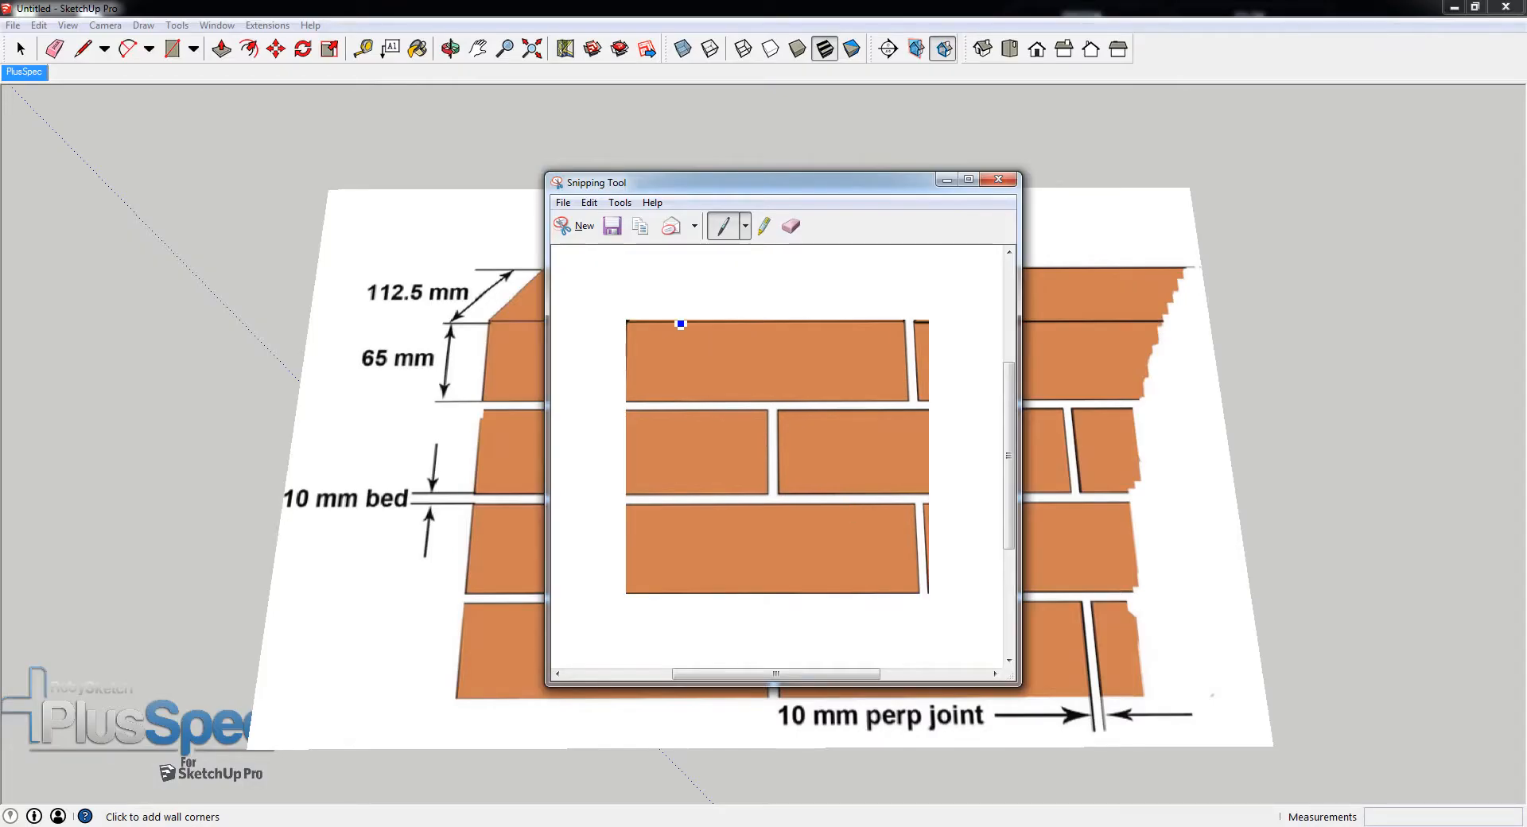
# - Save the snip as the PNG file WRONG1 in the Textures for Tutorial folder and close the Snipping Tool
pyautogui.click(611, 226)
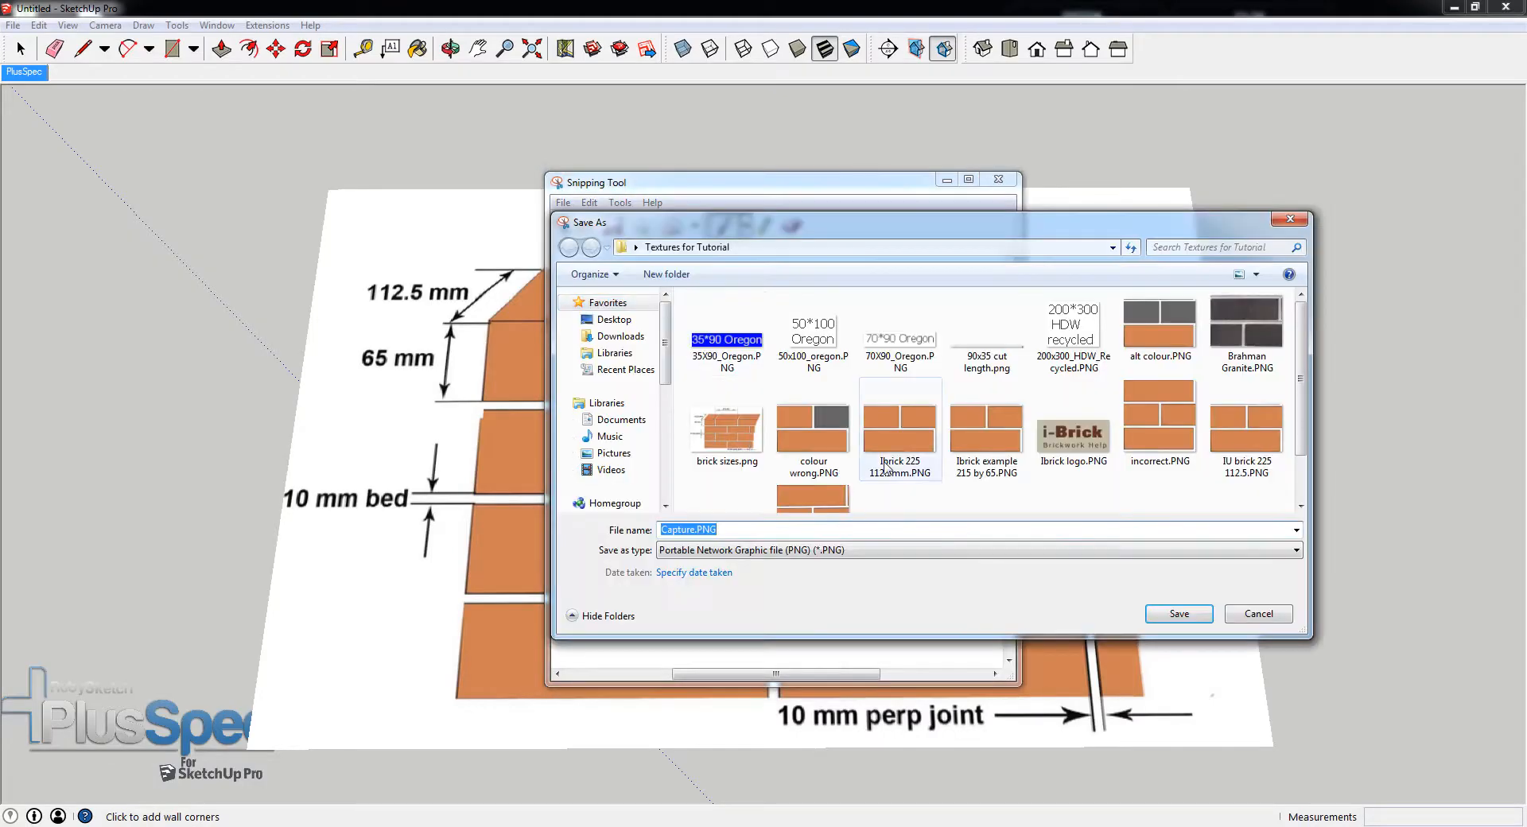
pyautogui.write('WRONG')
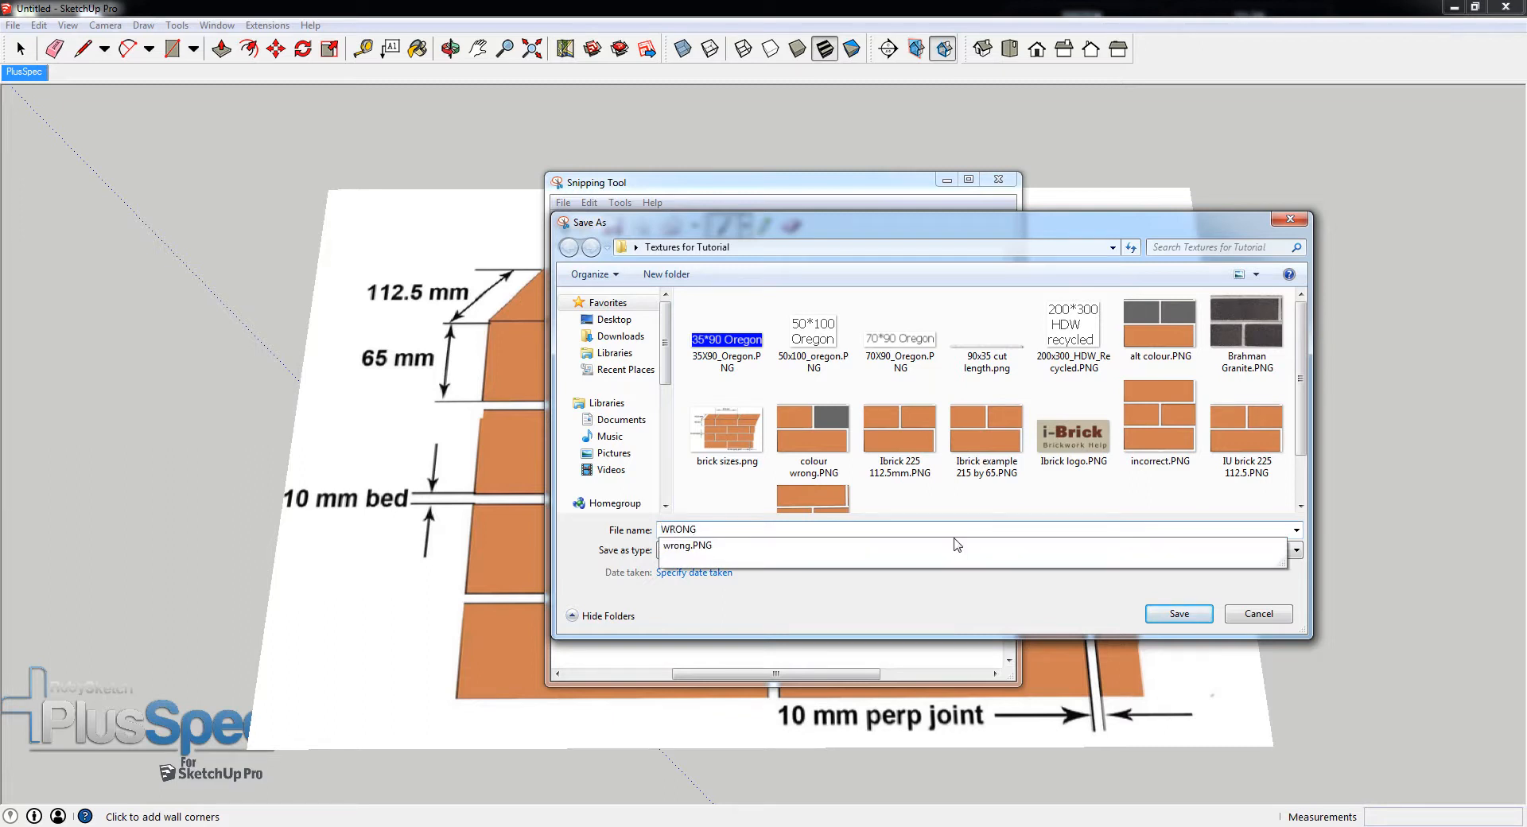
pyautogui.write('1')
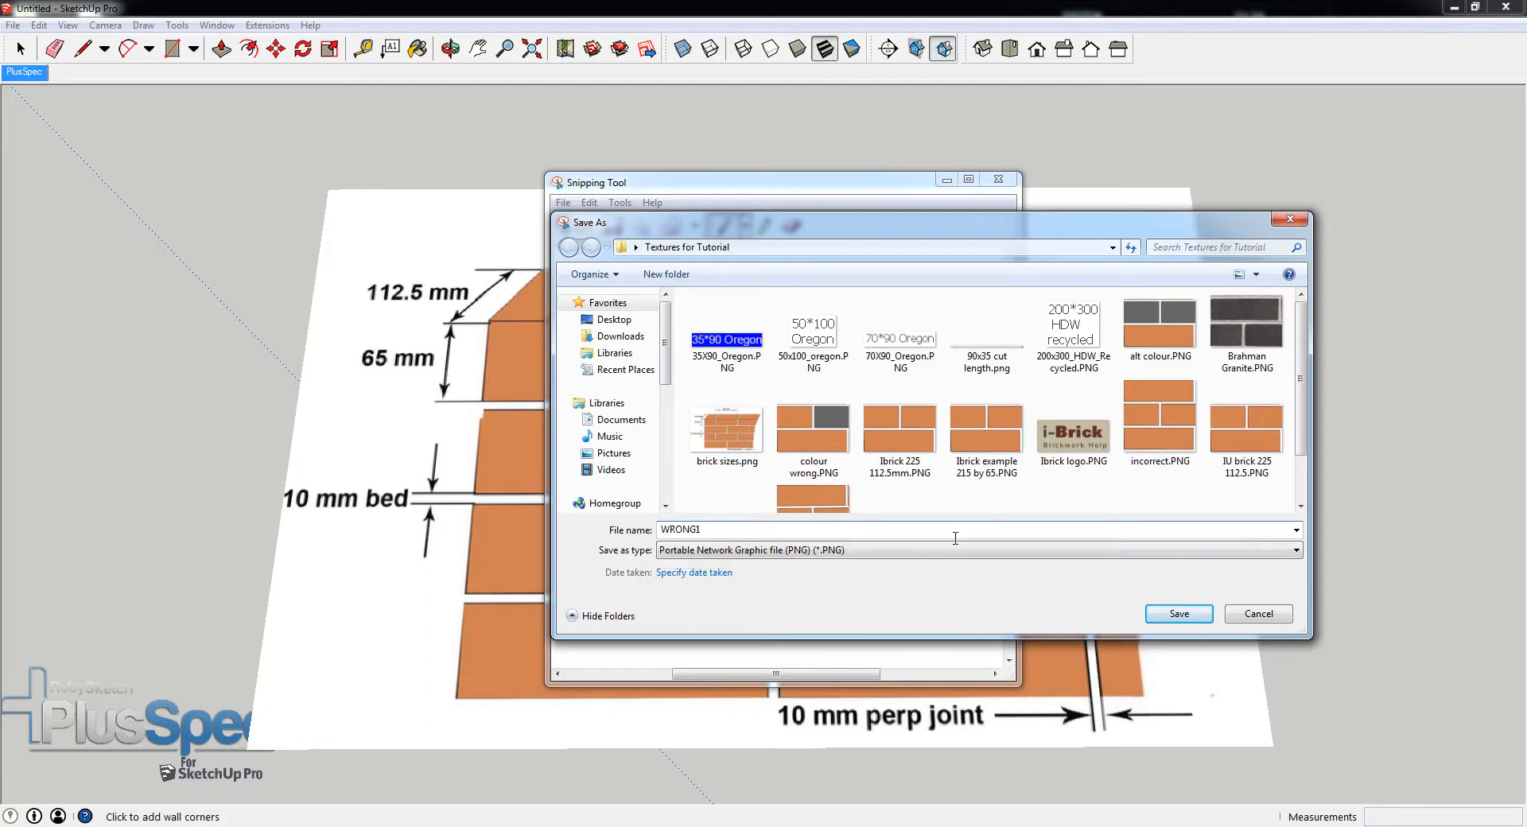
pyautogui.click(1147, 613)
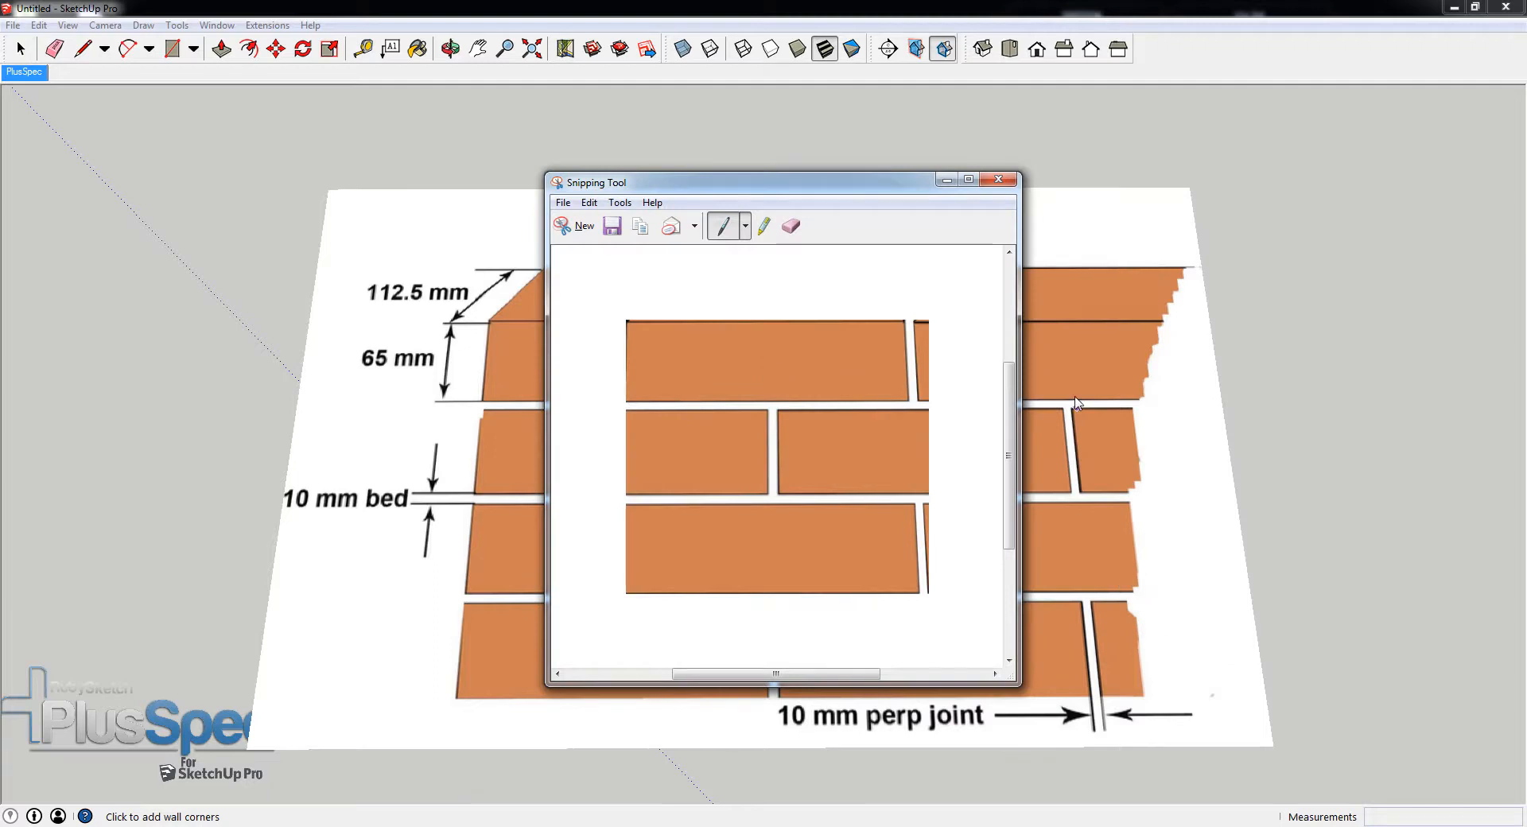
pyautogui.click(998, 179)
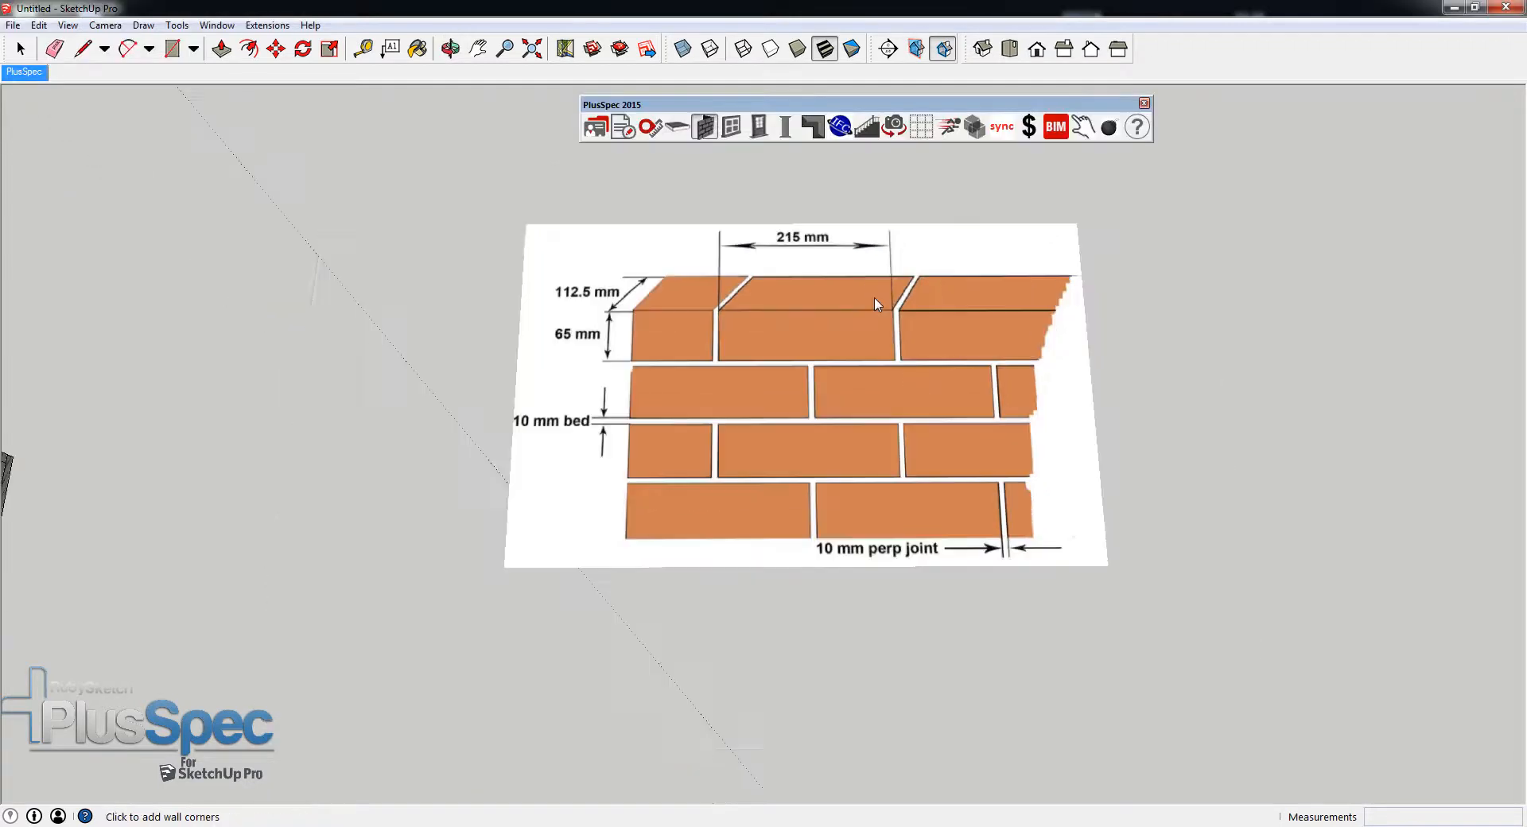
# - Bring up the PlusSpec Wall tool settings and start a new material for the outer brick layer of the Brick Veneer wall
pyautogui.scroll(-1, 875, 305)
pyautogui.click(705, 129)
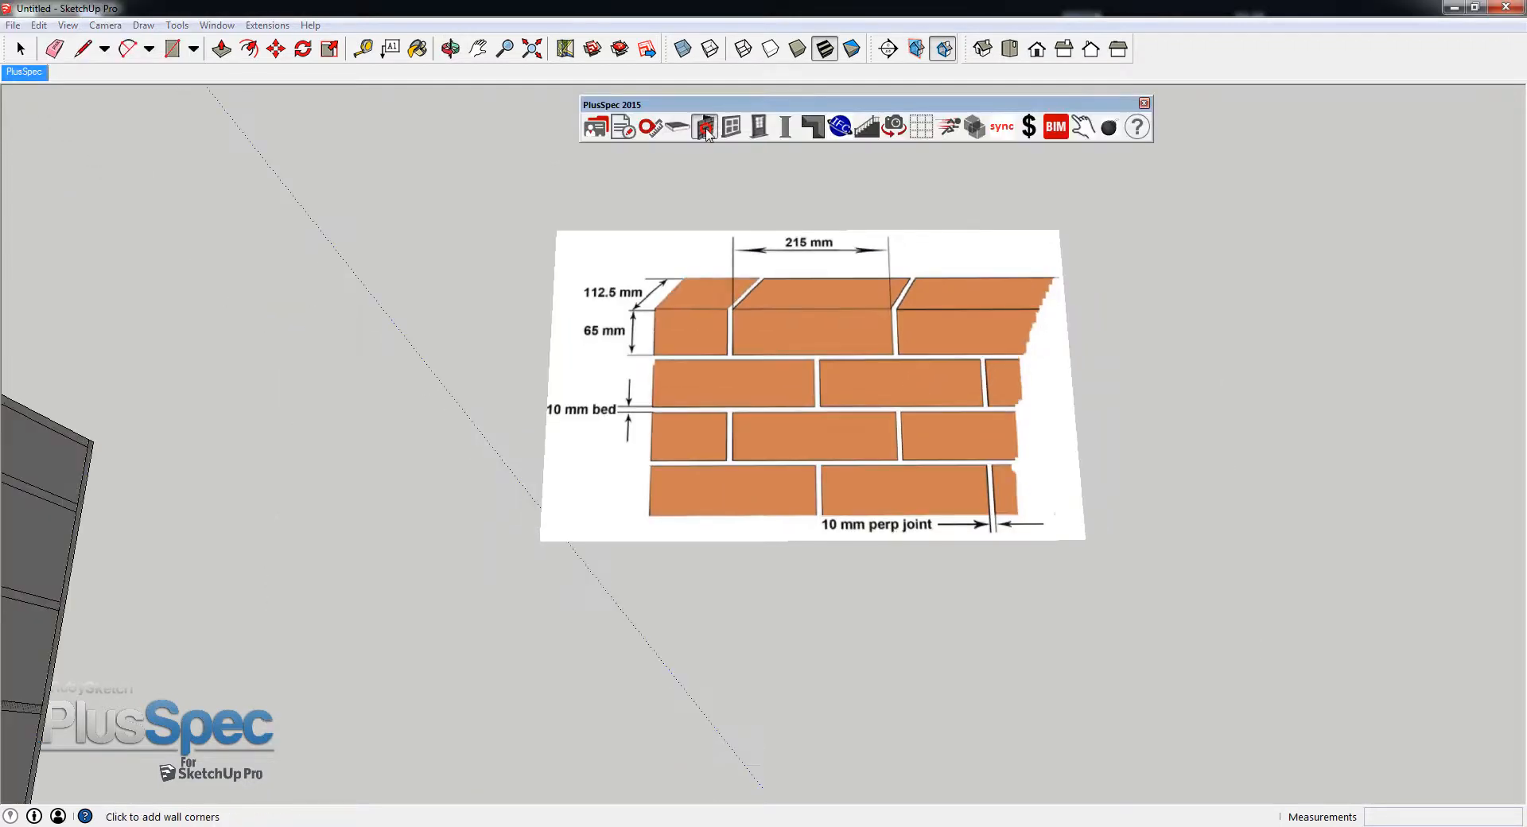
pyautogui.click(30, 51)
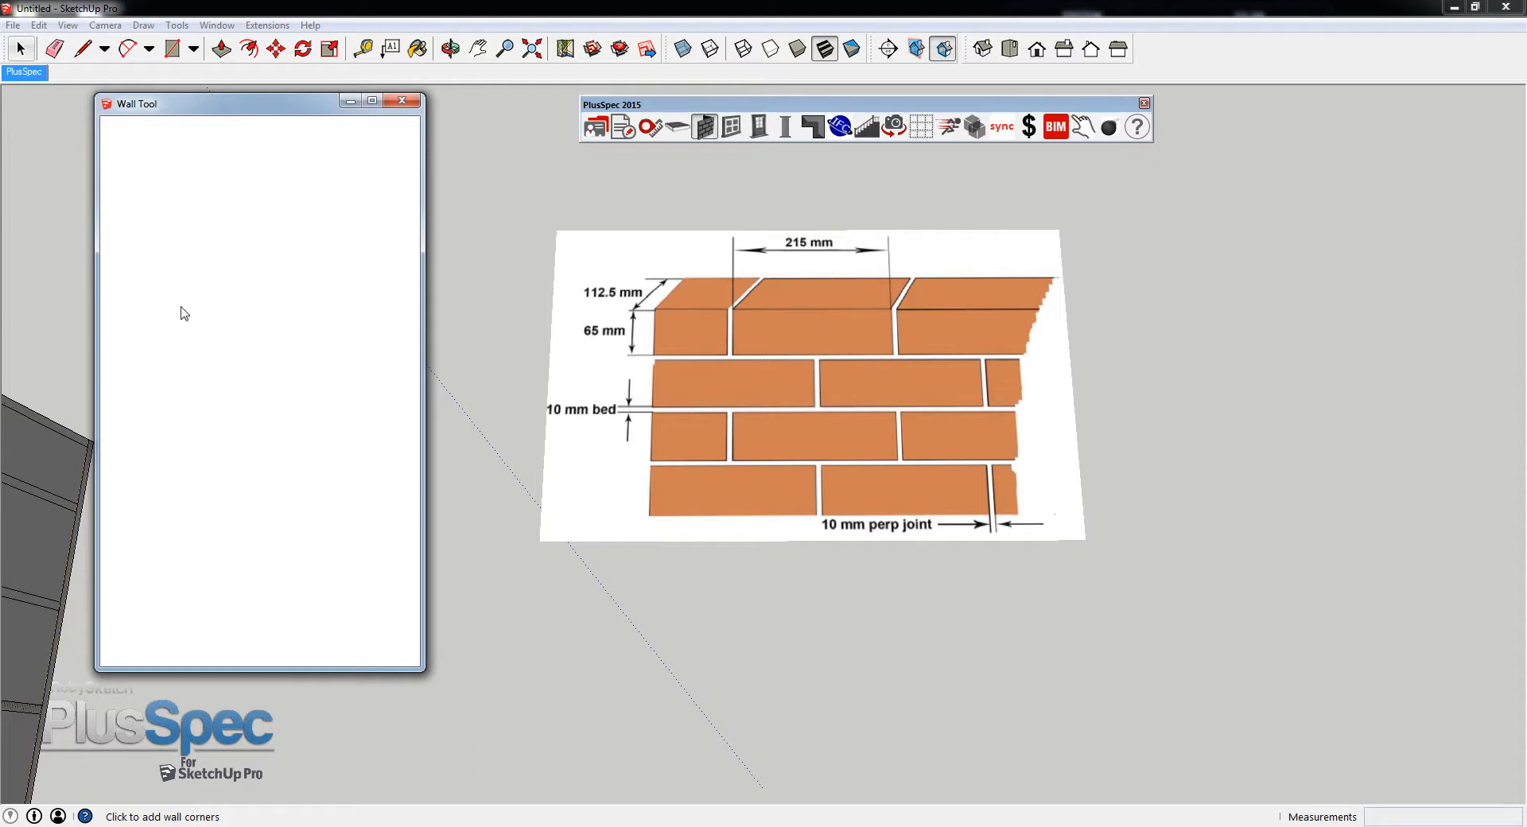
pyautogui.click(156, 450)
pyautogui.scroll(-1, 236, 408)
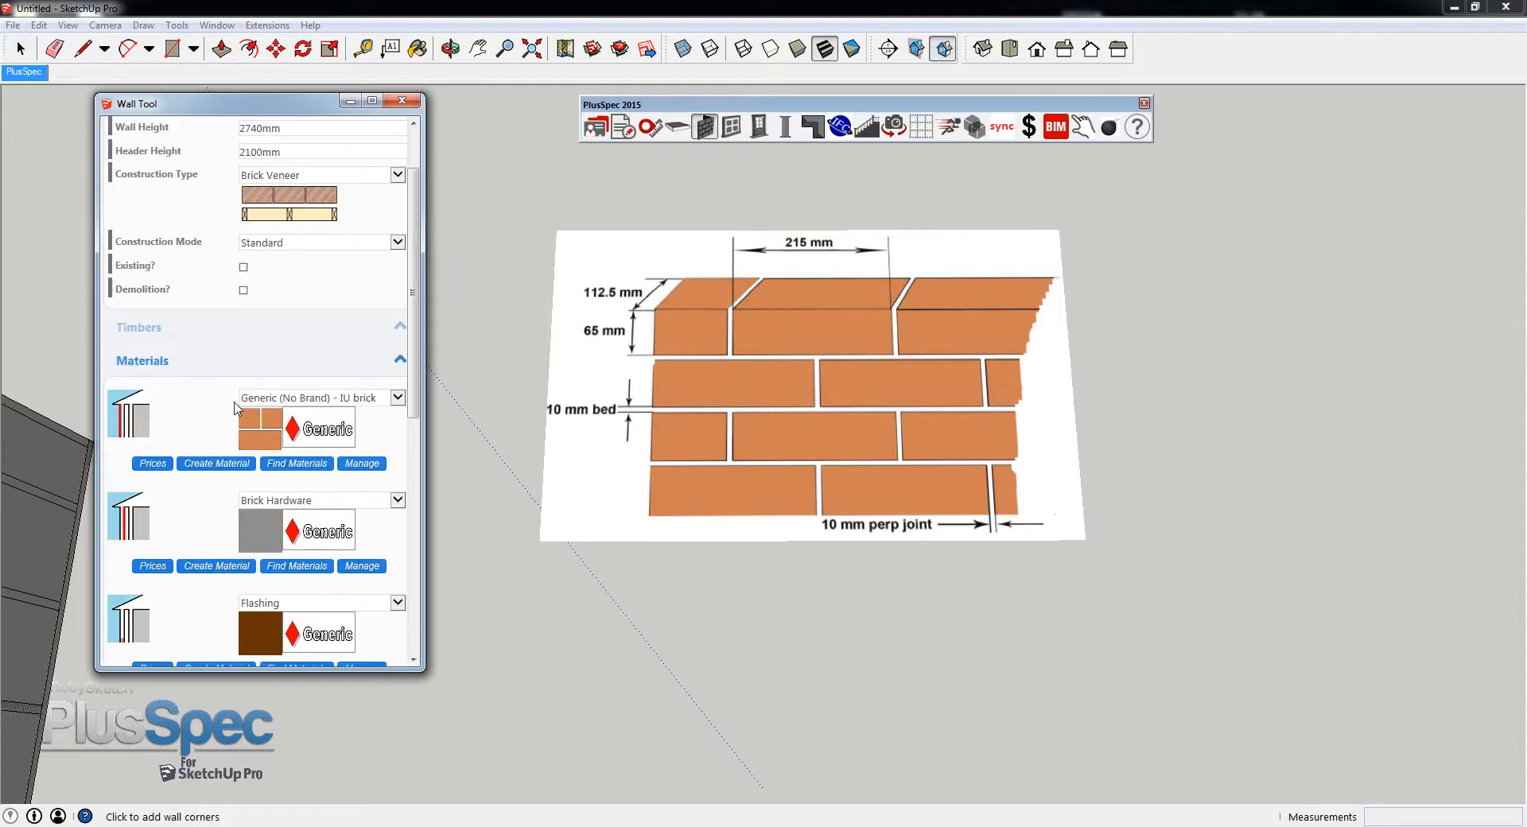
pyautogui.click(217, 463)
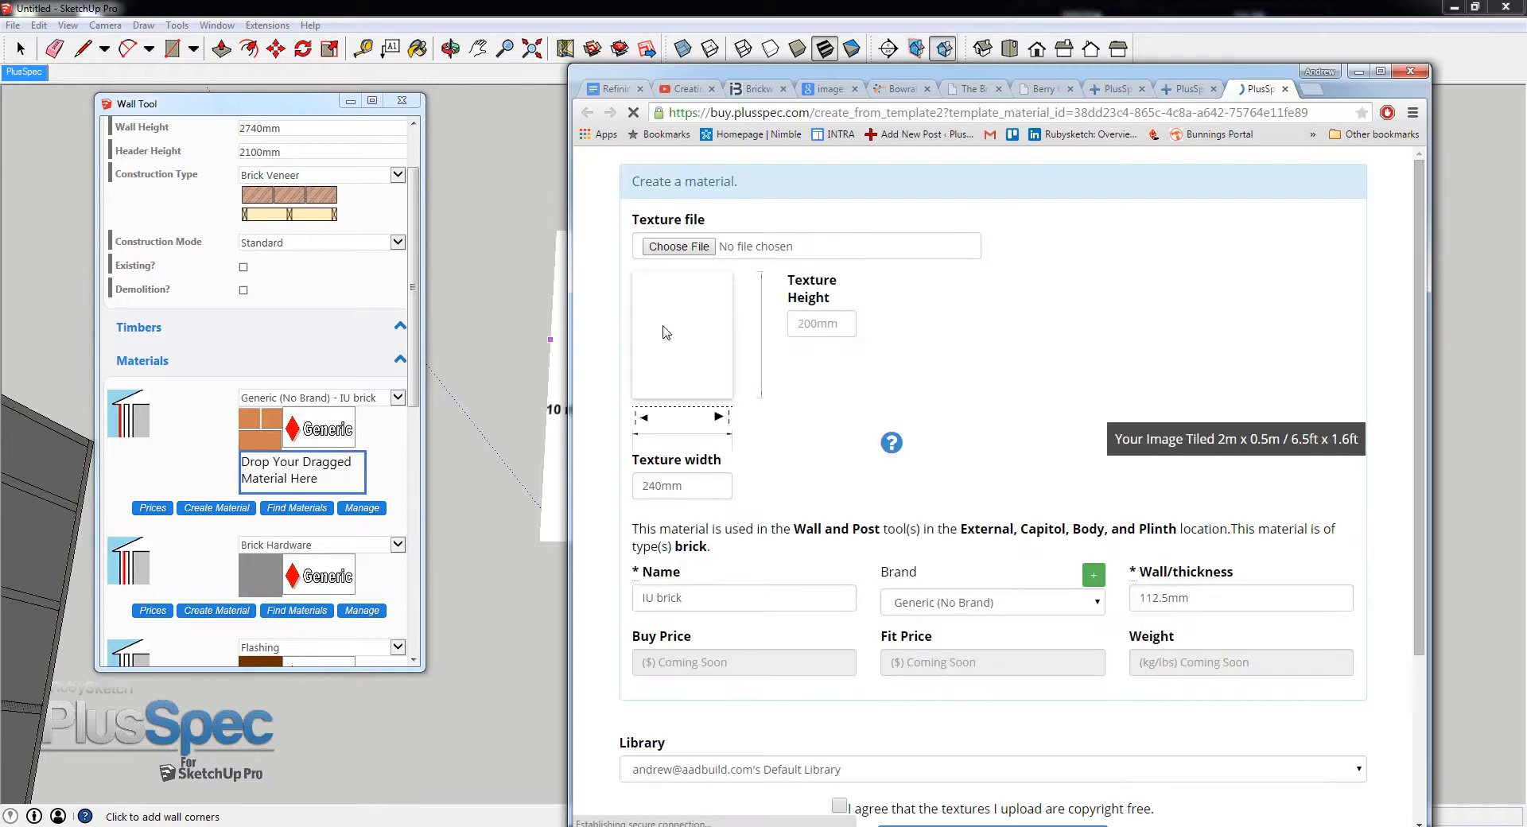
# - Load WRONG1.PNG as the new material's texture, preview it at a texture width of 225, and discard the form
pyautogui.click(684, 246)
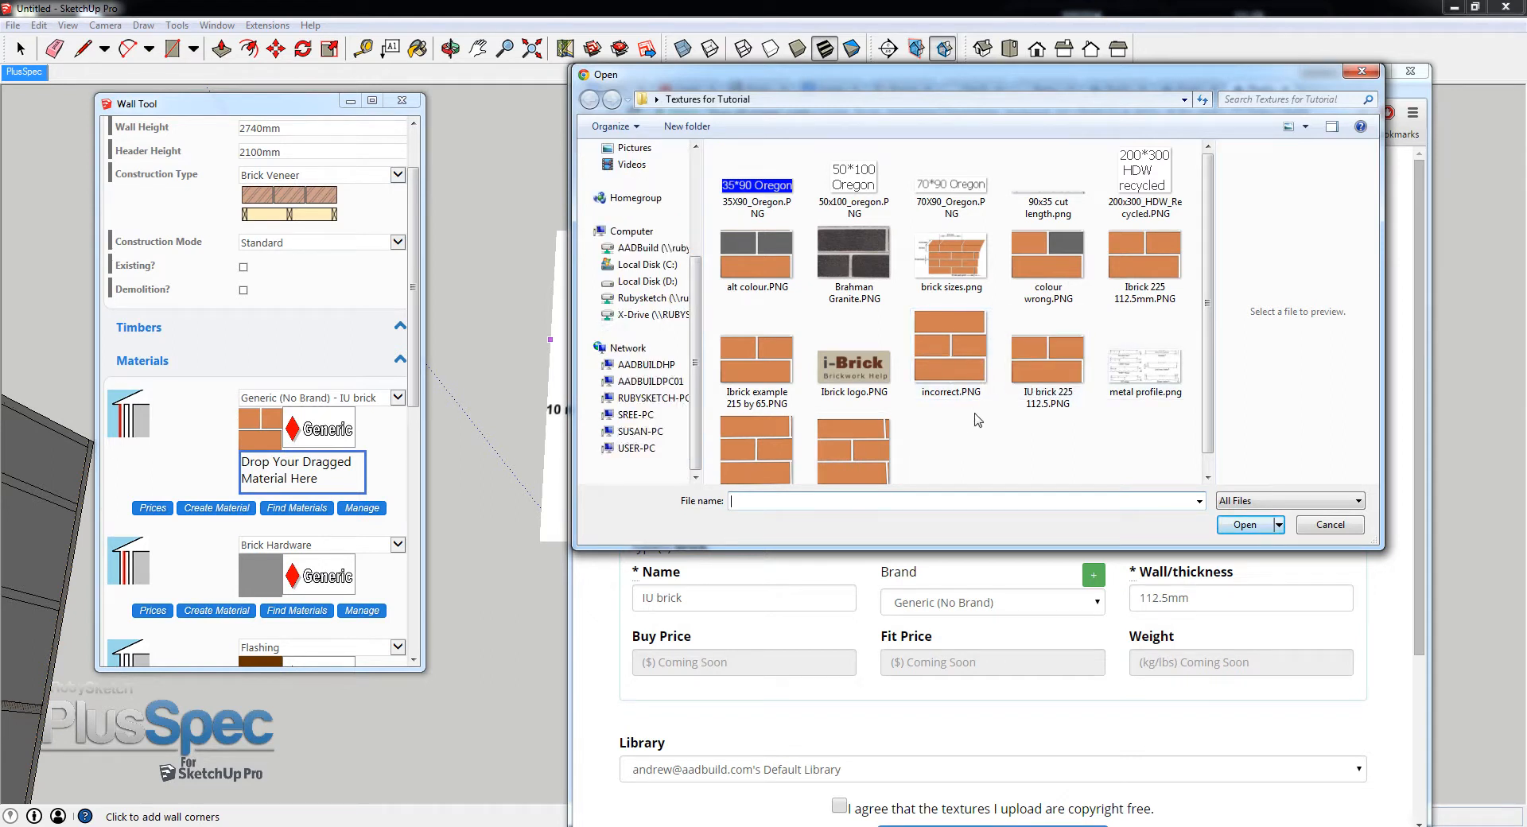
pyautogui.scroll(-1, 1189, 425)
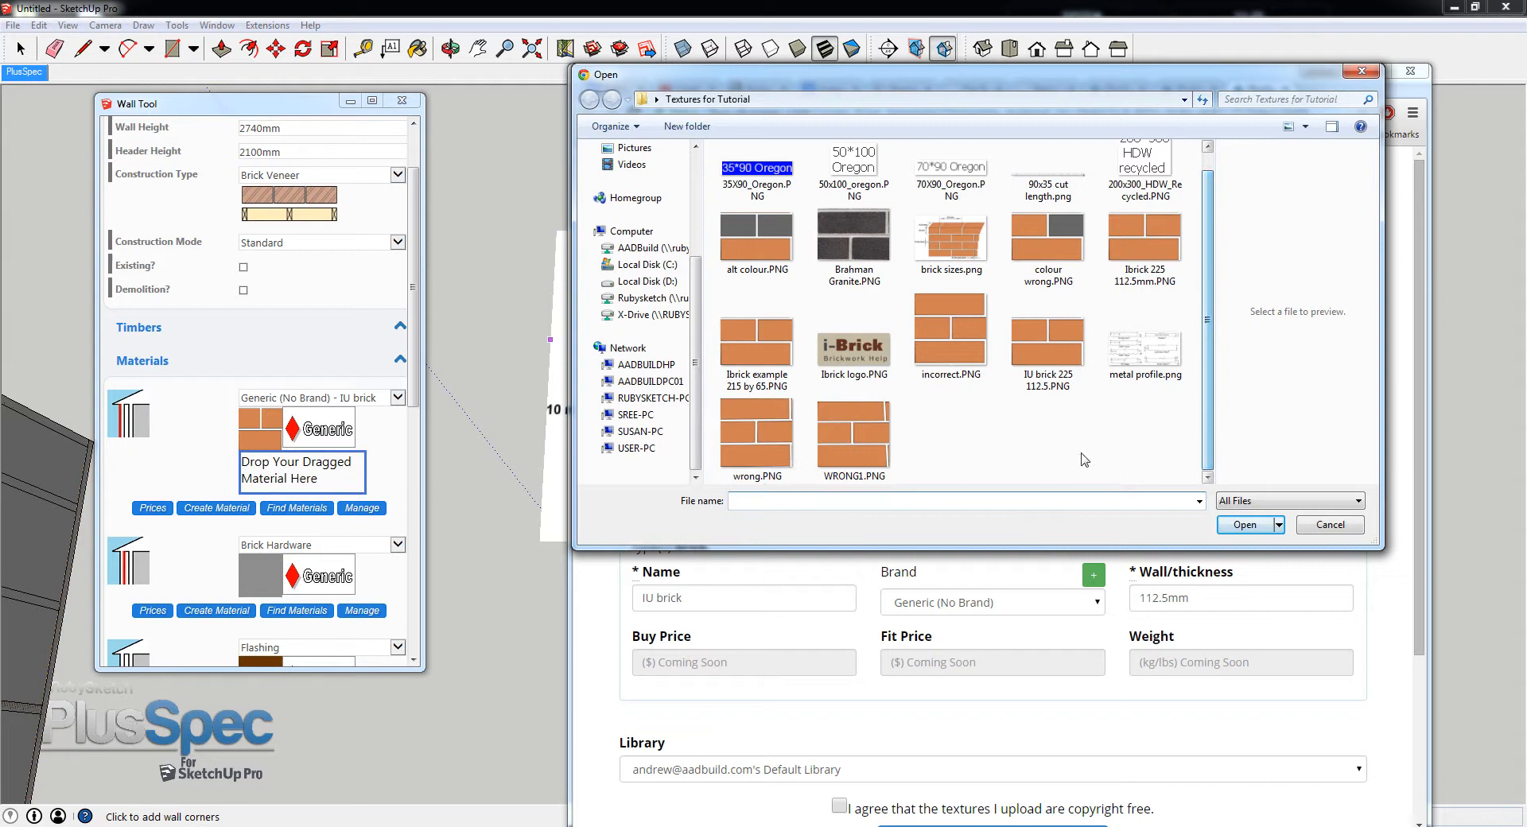
pyautogui.click(875, 449)
pyautogui.click(1241, 525)
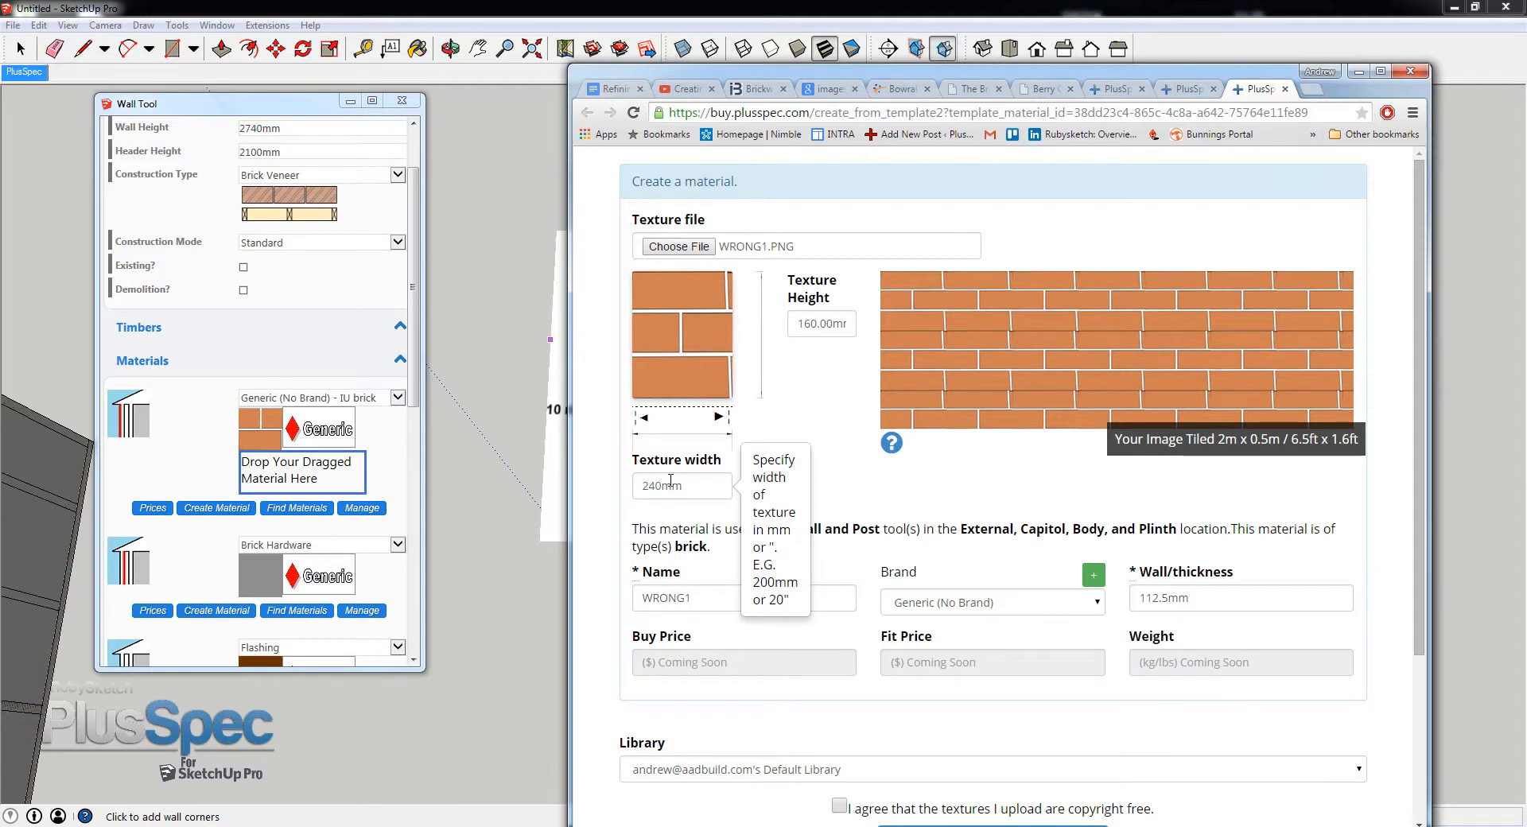
pyautogui.moveTo(690, 486); pyautogui.dragTo(644, 487)
pyautogui.write('225')
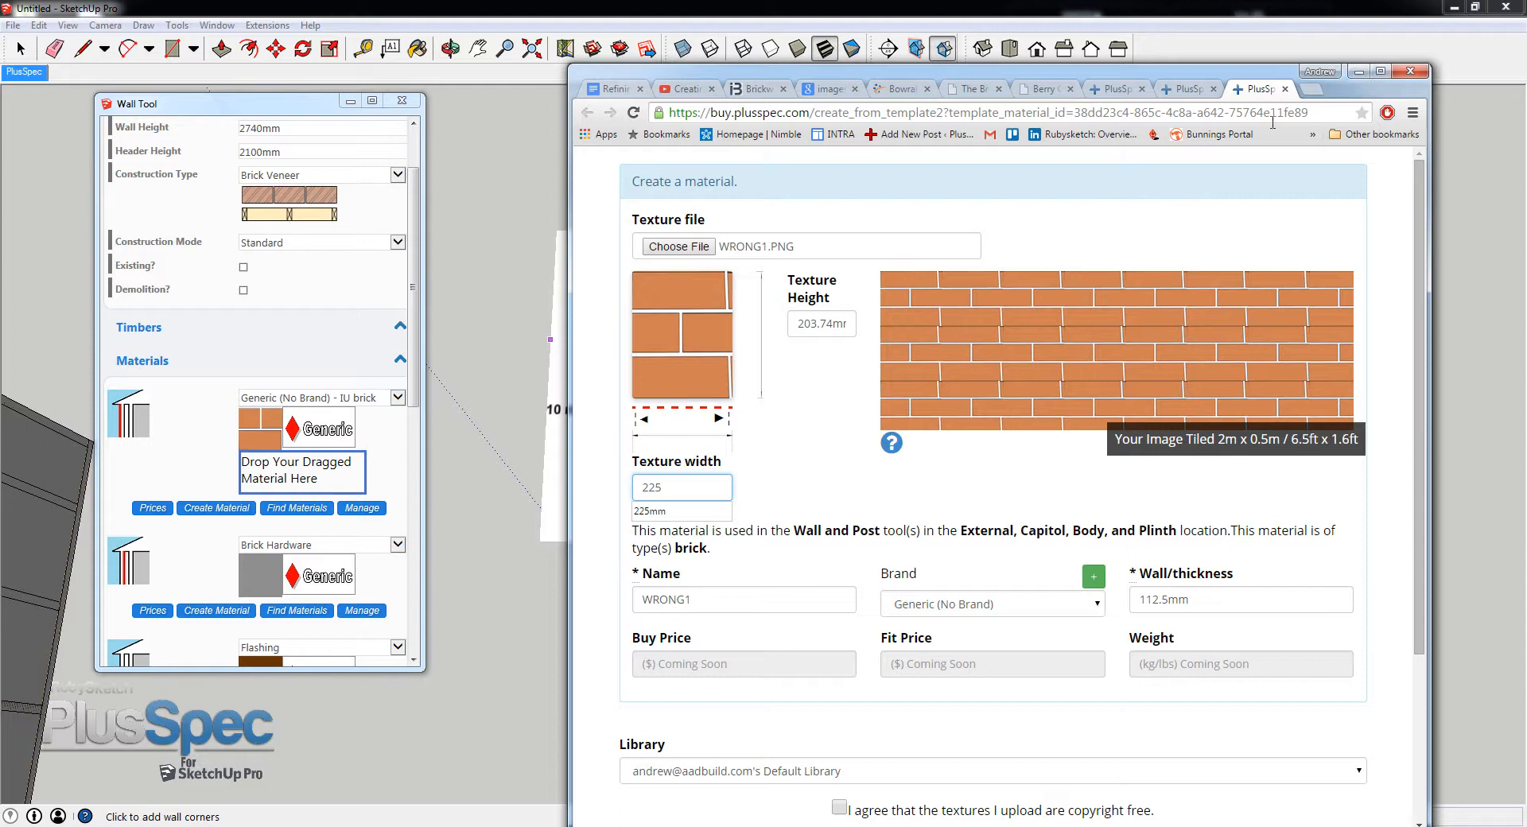
pyautogui.click(1285, 89)
# - Compare the brick-size reference image in plan and tilted views, examining how straight the brick edges and joints appear
pyautogui.moveTo(1301, 69)
pyautogui.mouseDown()
pyautogui.moveTo(1477, 67)
pyautogui.moveTo(1333, 285)
pyautogui.moveTo(1255, 465)
pyautogui.moveTo(1149, 507)
pyautogui.mouseUp()
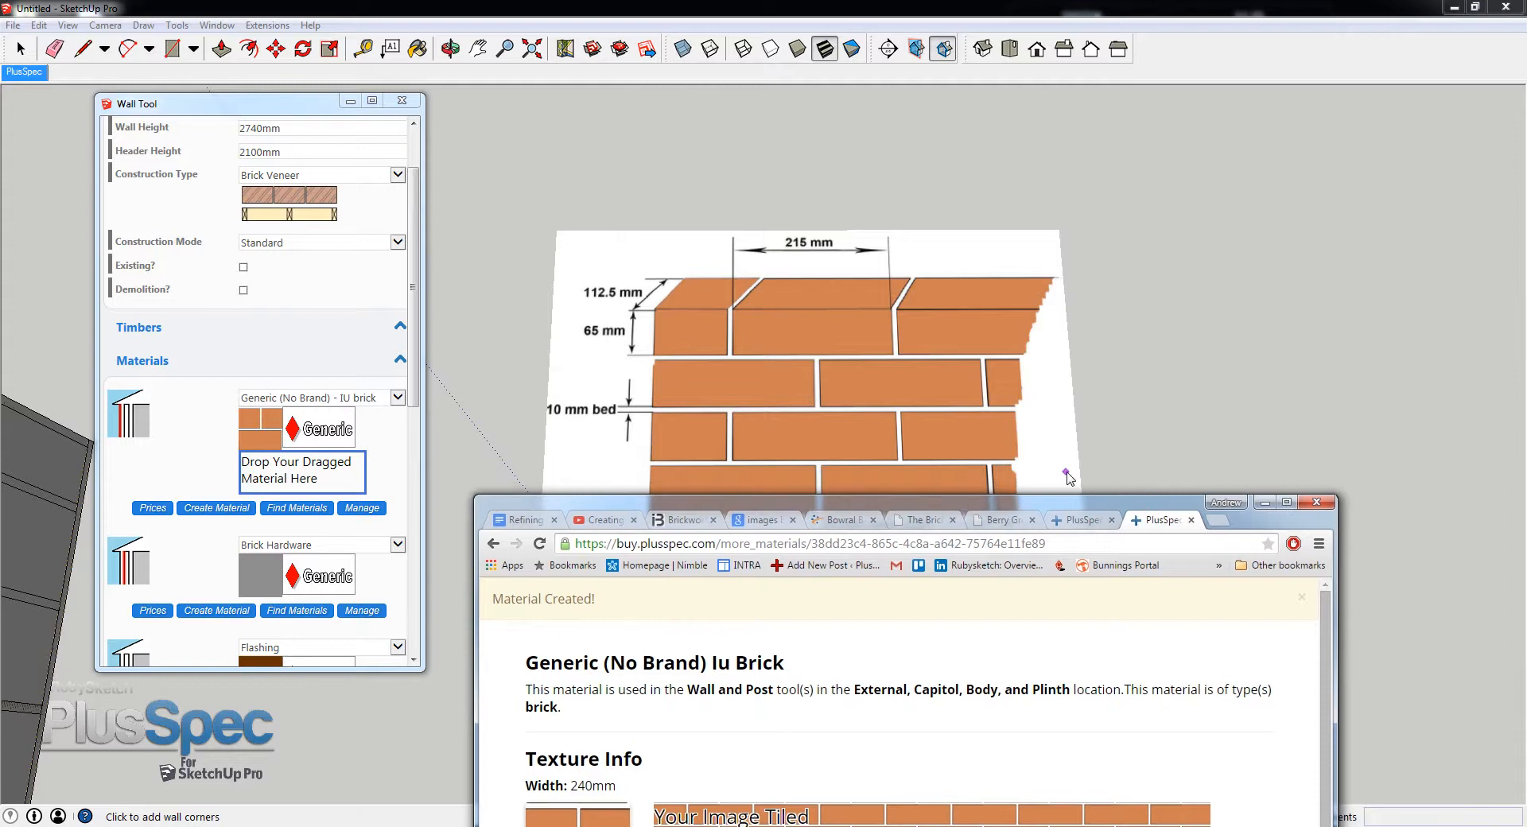
pyautogui.click(790, 381)
pyautogui.scroll(3, 779, 377)
pyautogui.scroll(-3, 779, 377)
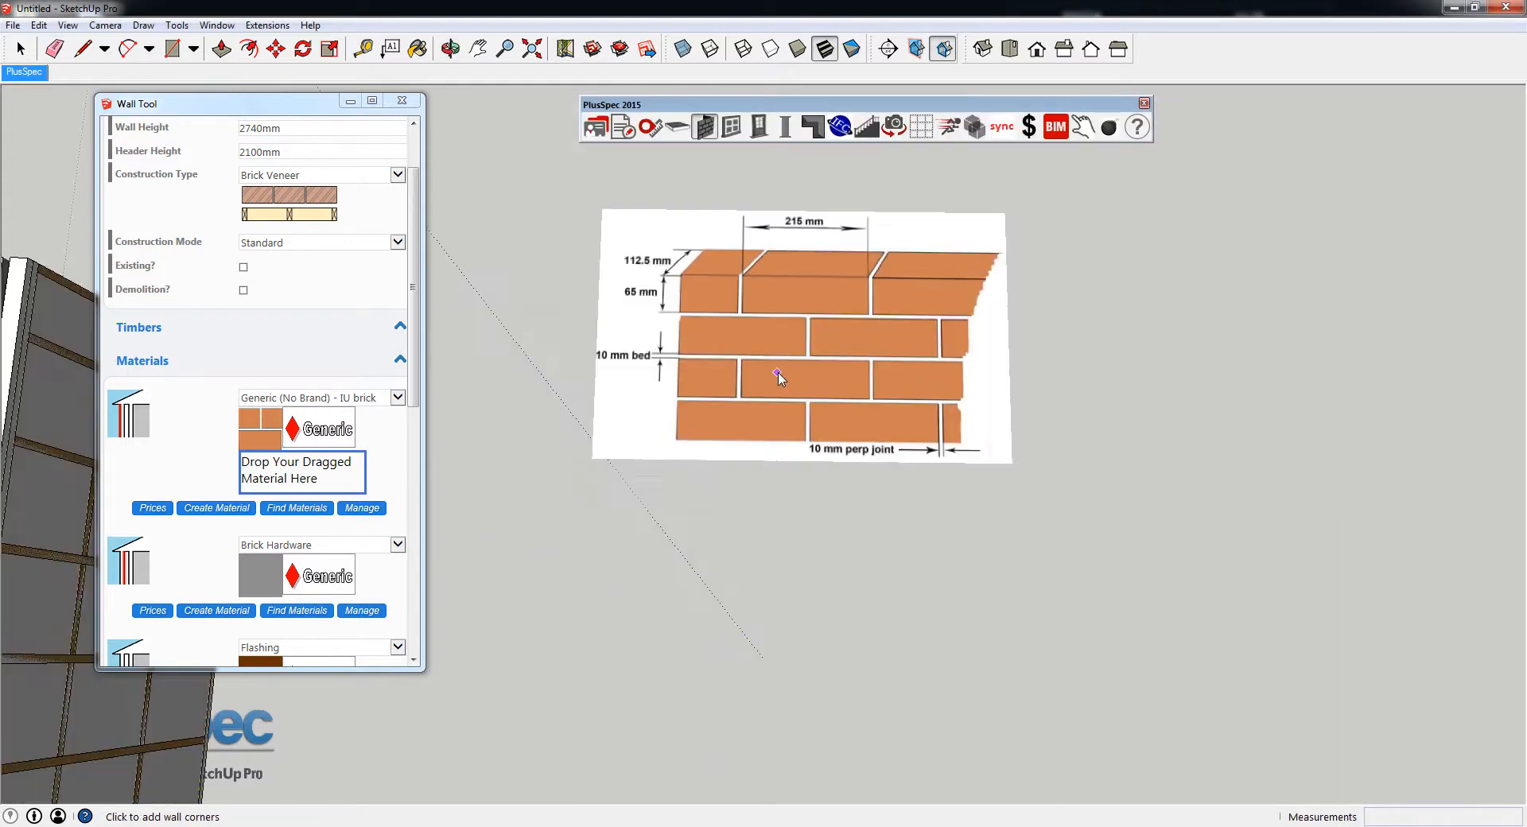
pyautogui.scroll(5, 779, 377)
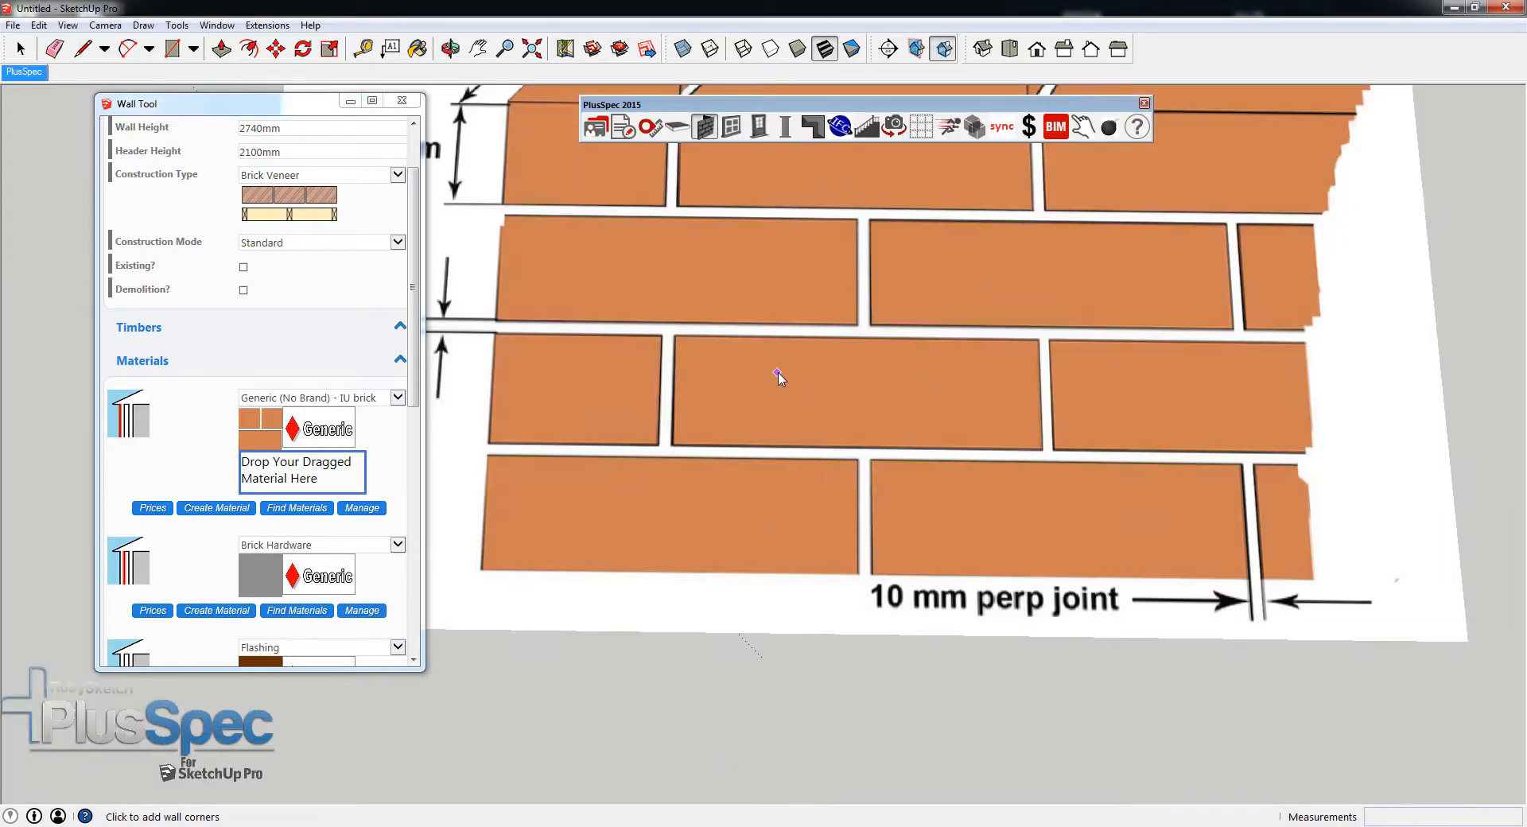
pyautogui.click(1011, 50)
pyautogui.moveTo(907, 230); pyautogui.dragTo(948, 569, button='middle')
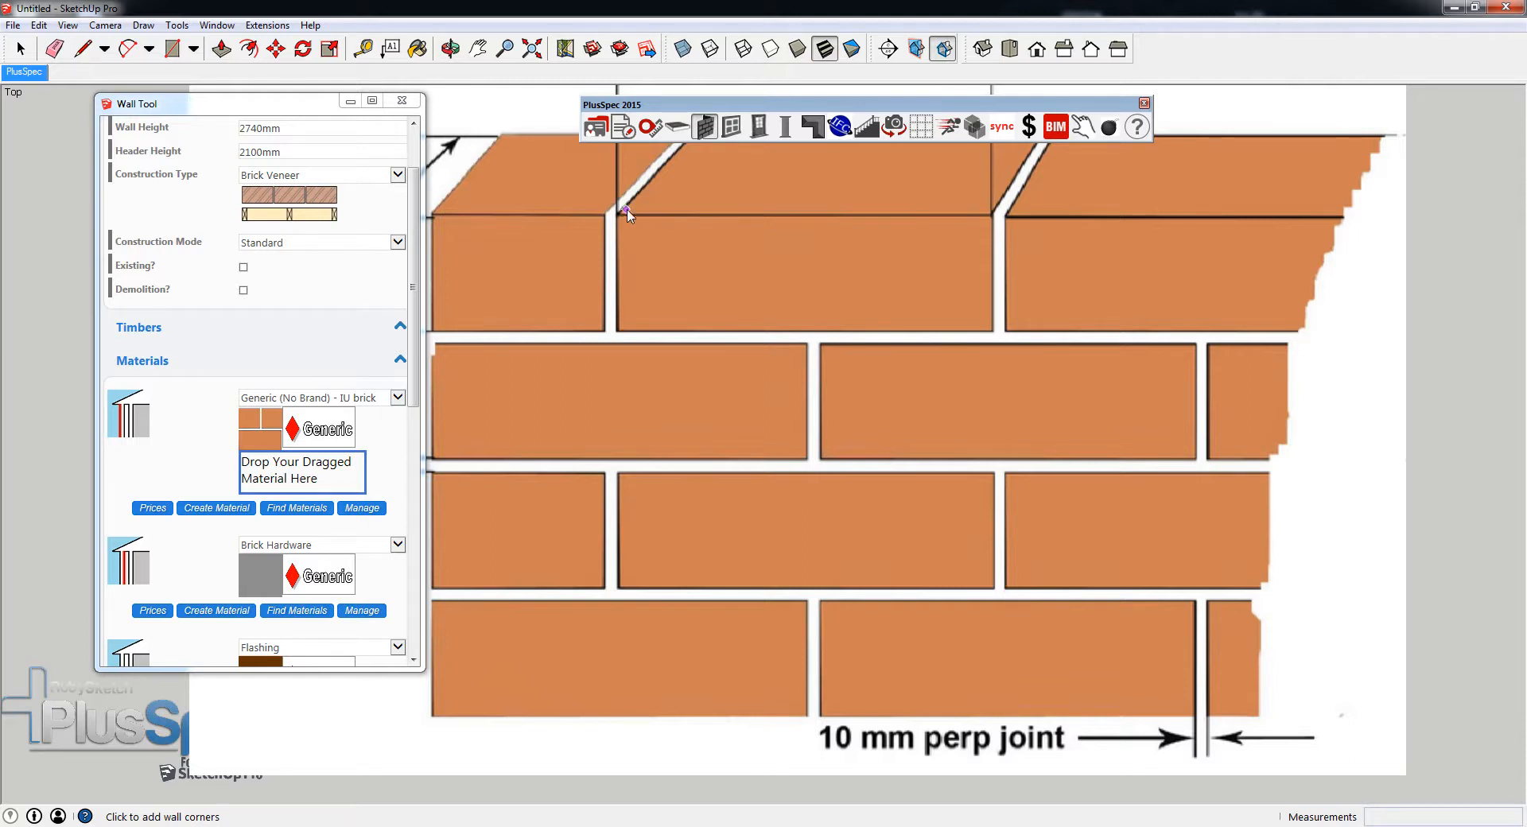
pyautogui.moveTo(986, 592); pyautogui.dragTo(979, 503, button='middle')
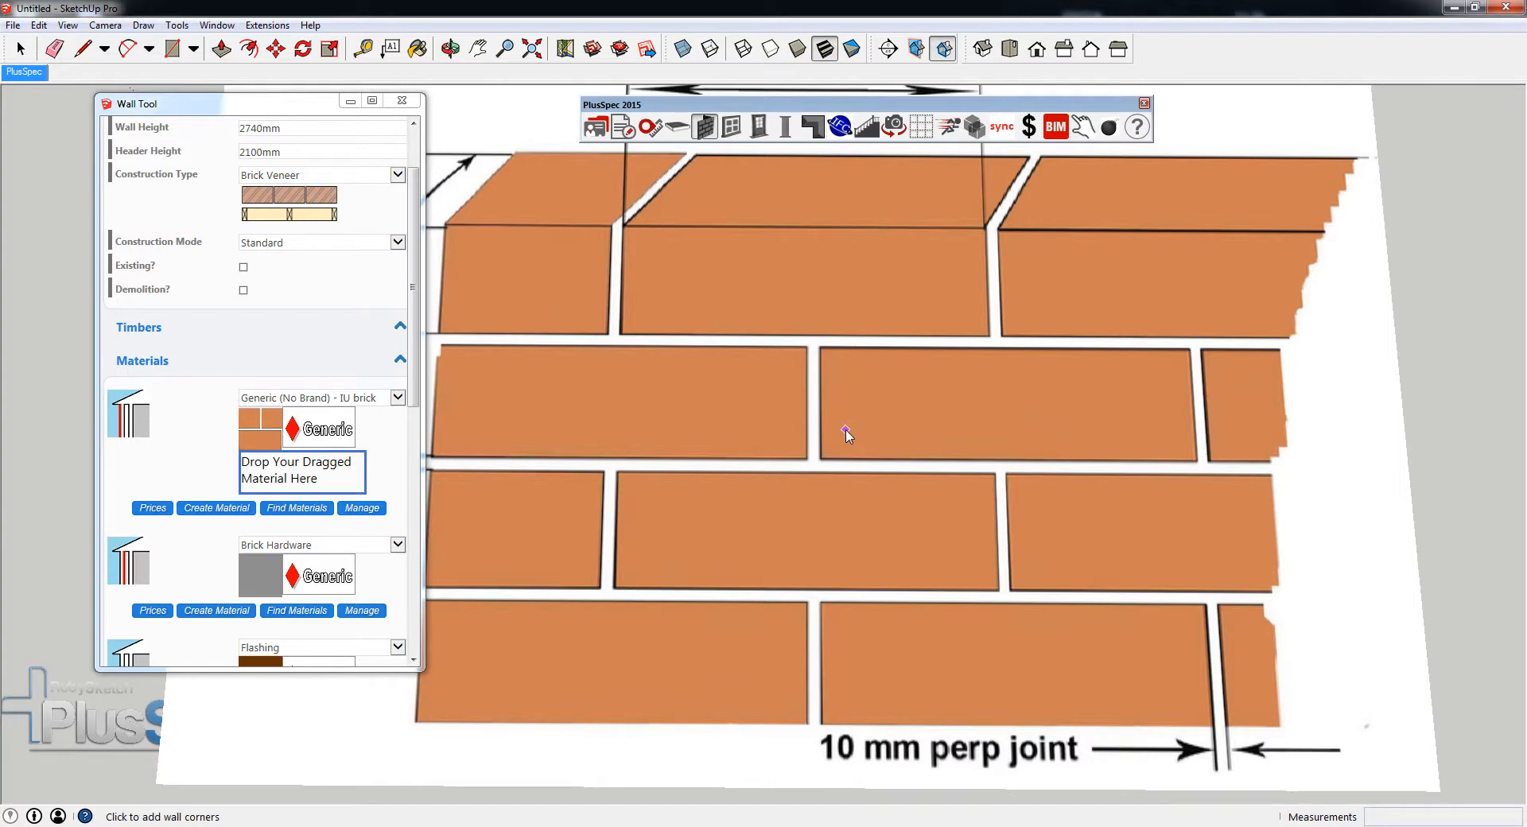
pyautogui.scroll(-5, 845, 435)
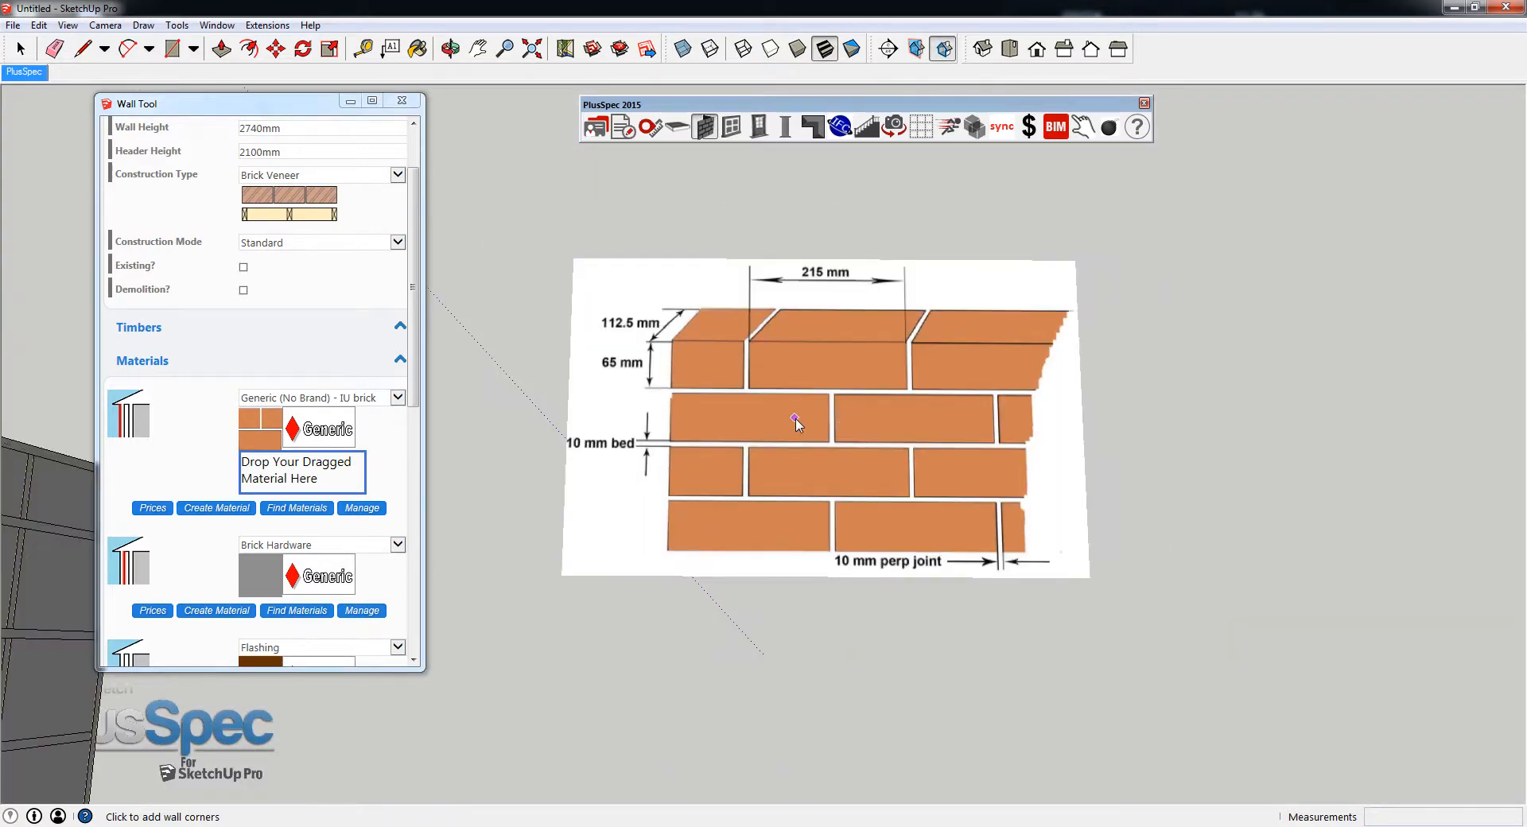
pyautogui.scroll(-3, 796, 419)
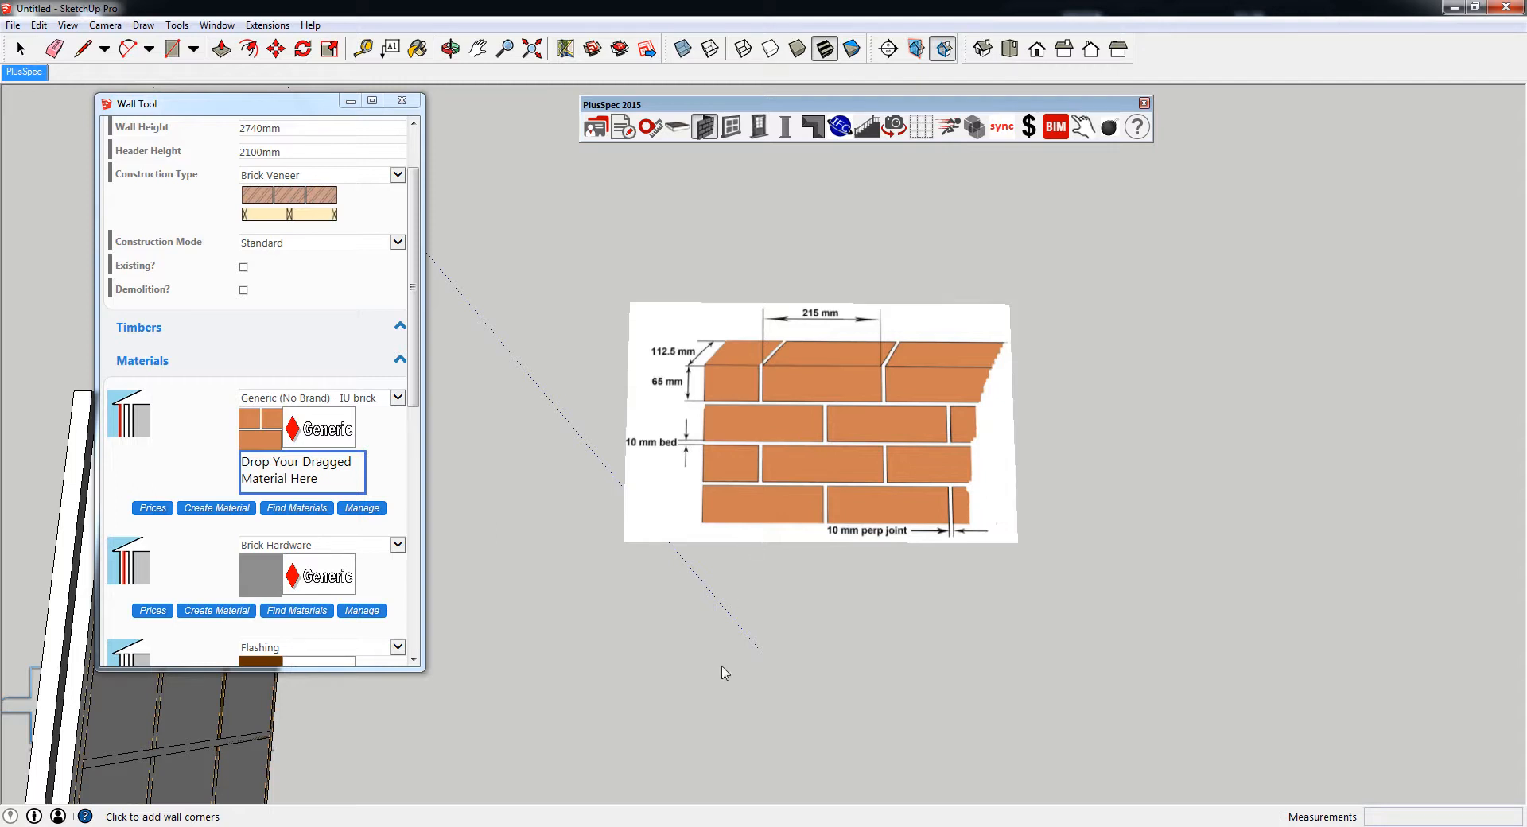
# - Switch to the browser, bring up the Bovingdon Bricks page for Berry Grey Brown, and arrange it beside the model
pyautogui.moveTo(599, 826)
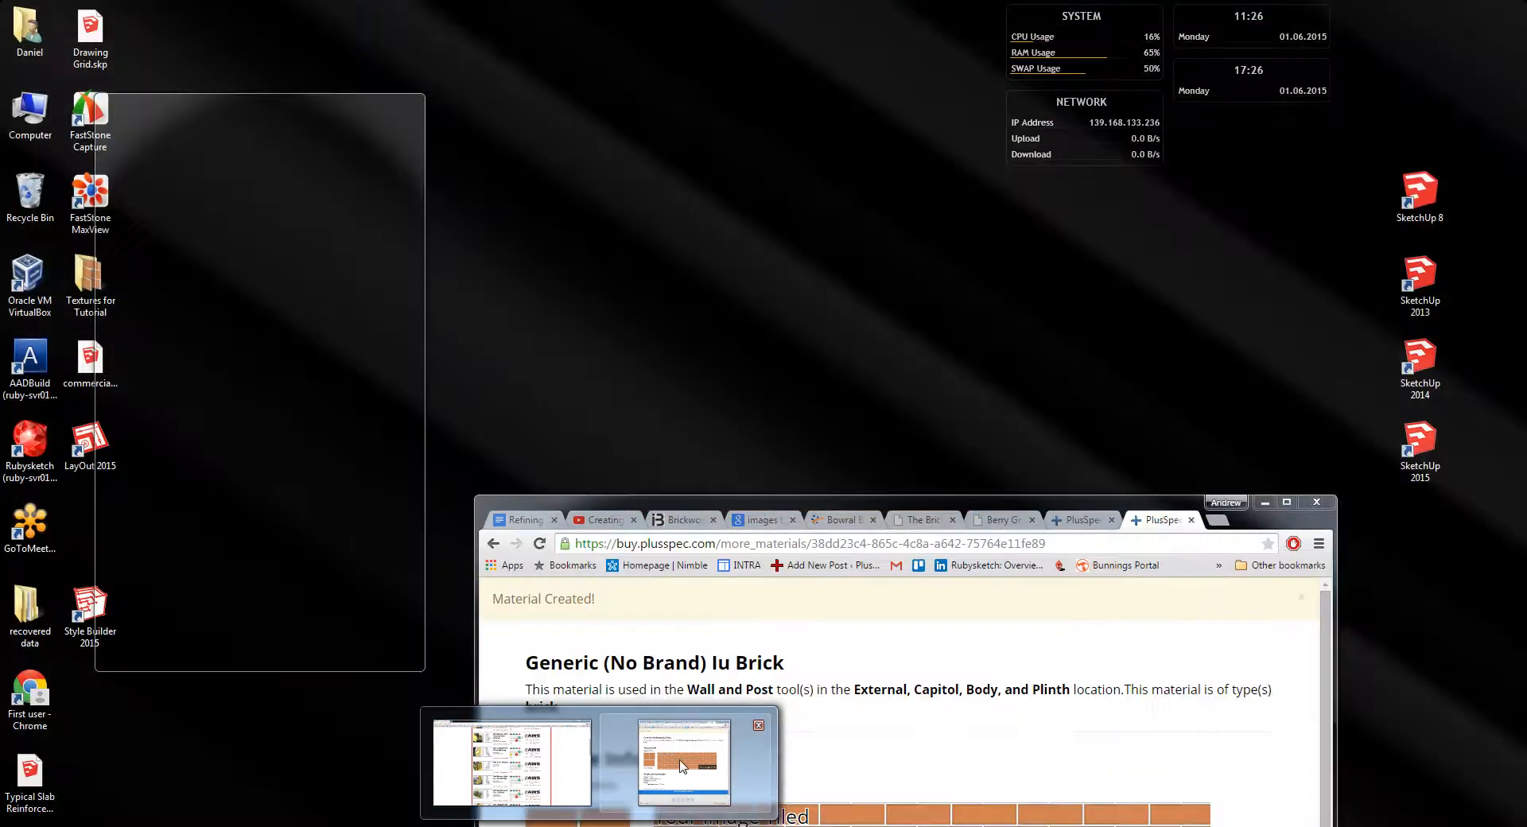
pyautogui.click(682, 787)
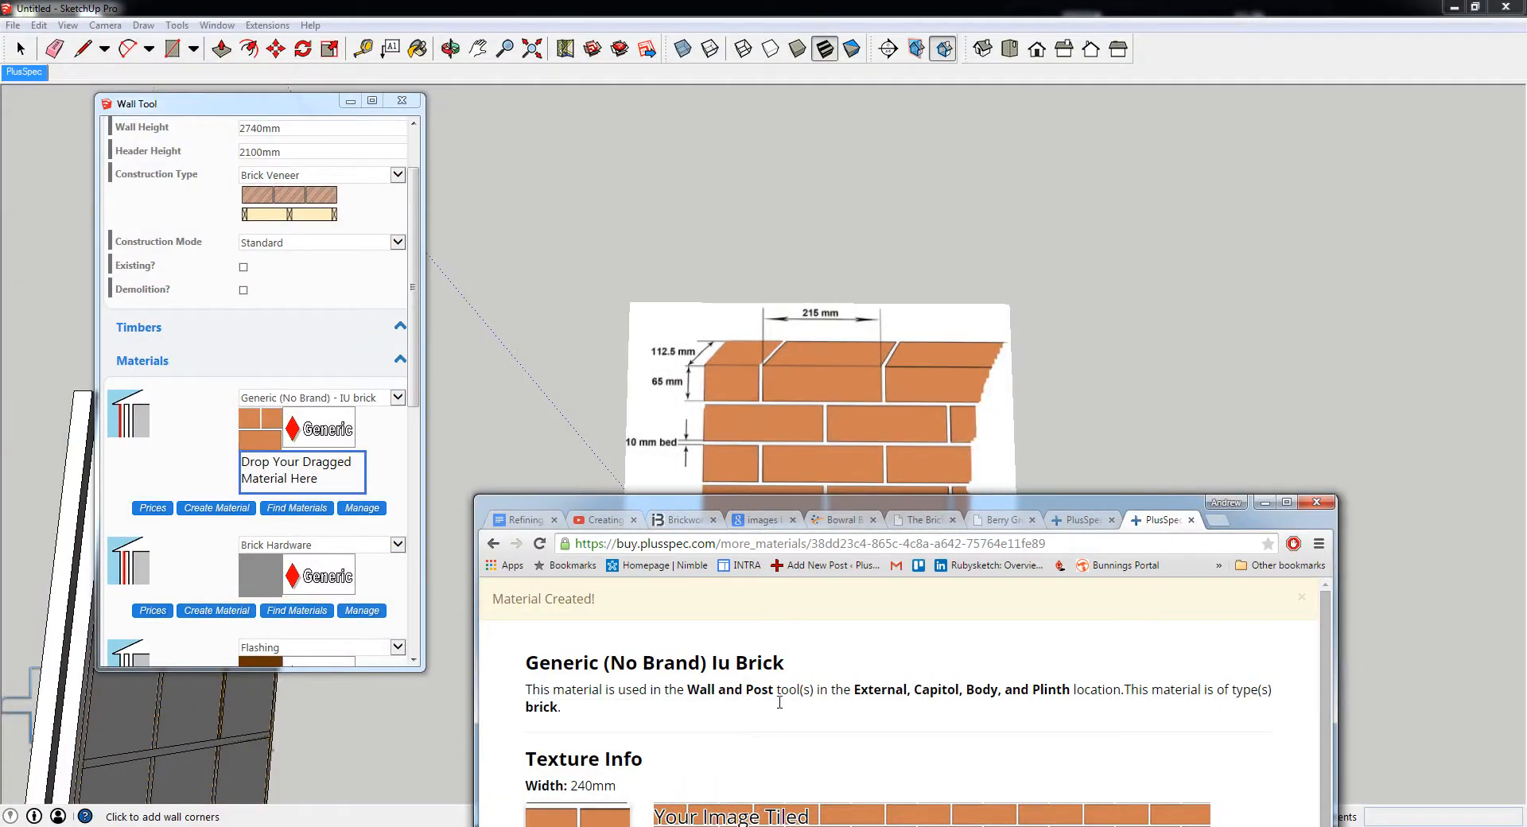
pyautogui.click(999, 523)
pyautogui.moveTo(977, 509); pyautogui.dragTo(1037, 71)
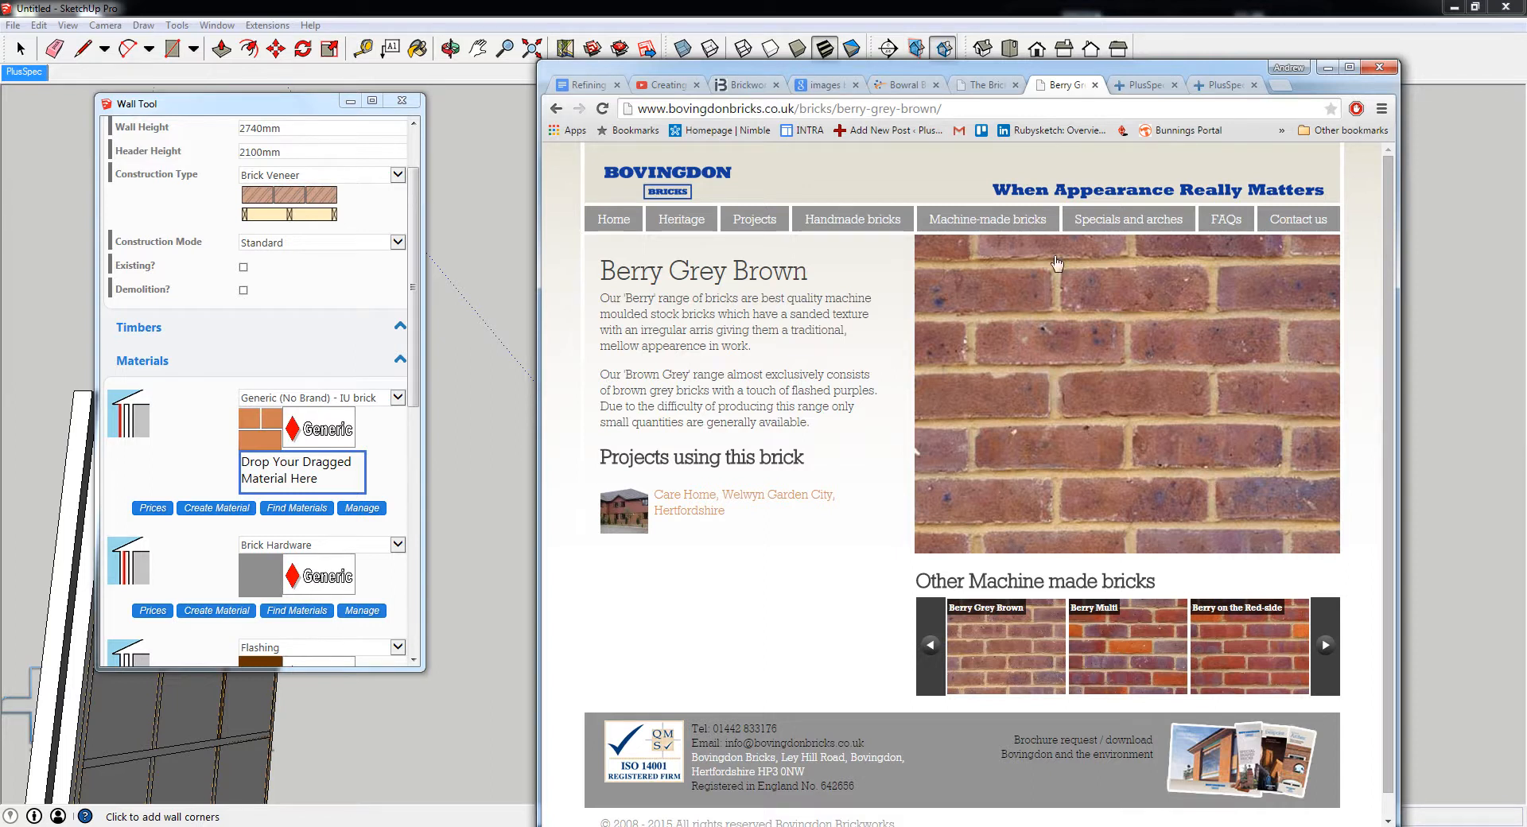
pyautogui.moveTo(1030, 72)
pyautogui.mouseDown()
pyautogui.moveTo(1218, 73)
pyautogui.moveTo(1068, 80)
pyautogui.mouseUp()
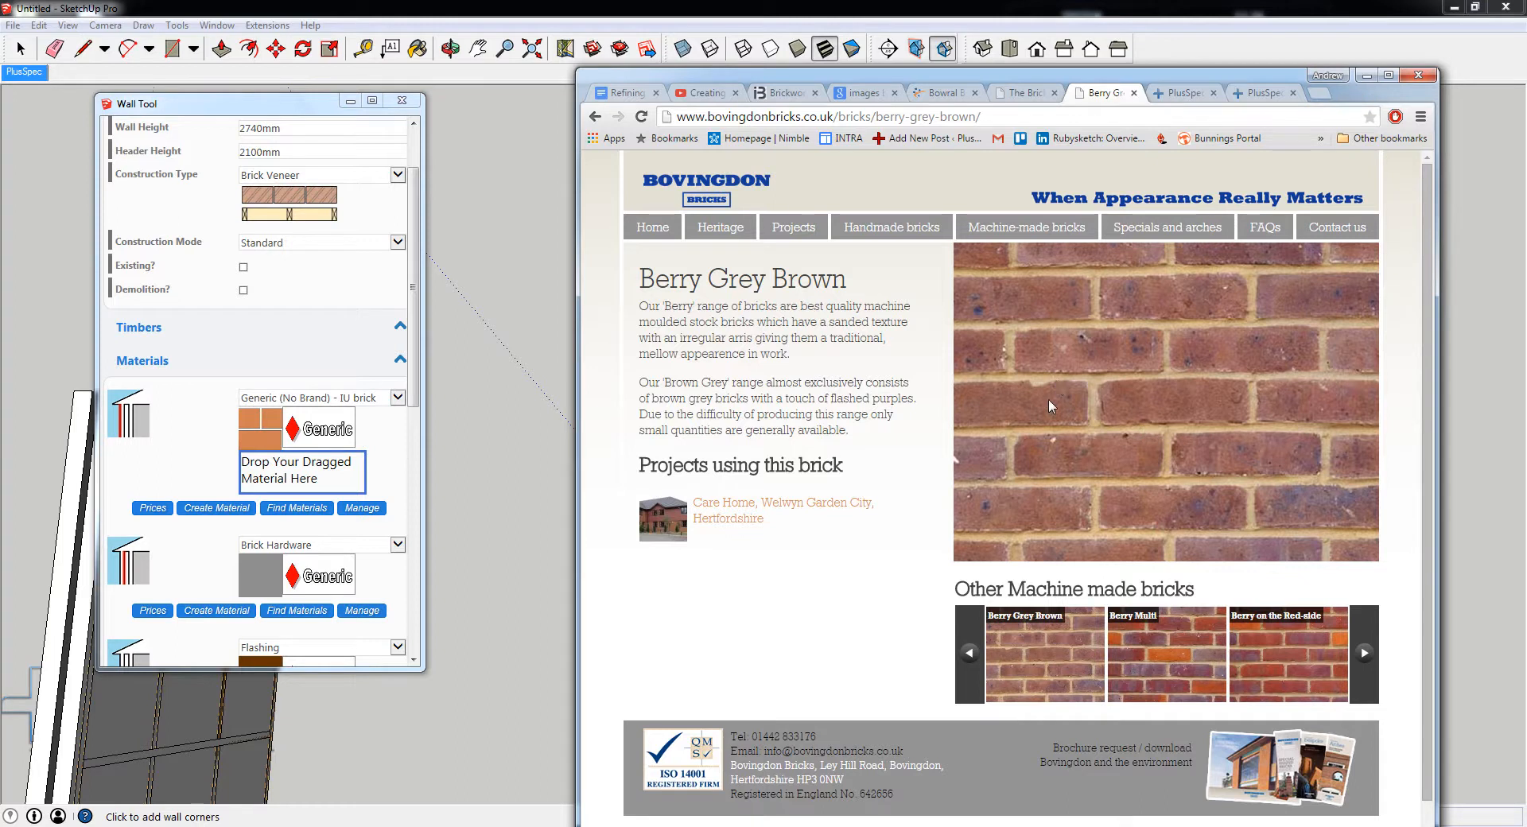
pyautogui.moveTo(1013, 83); pyautogui.dragTo(1139, 71)
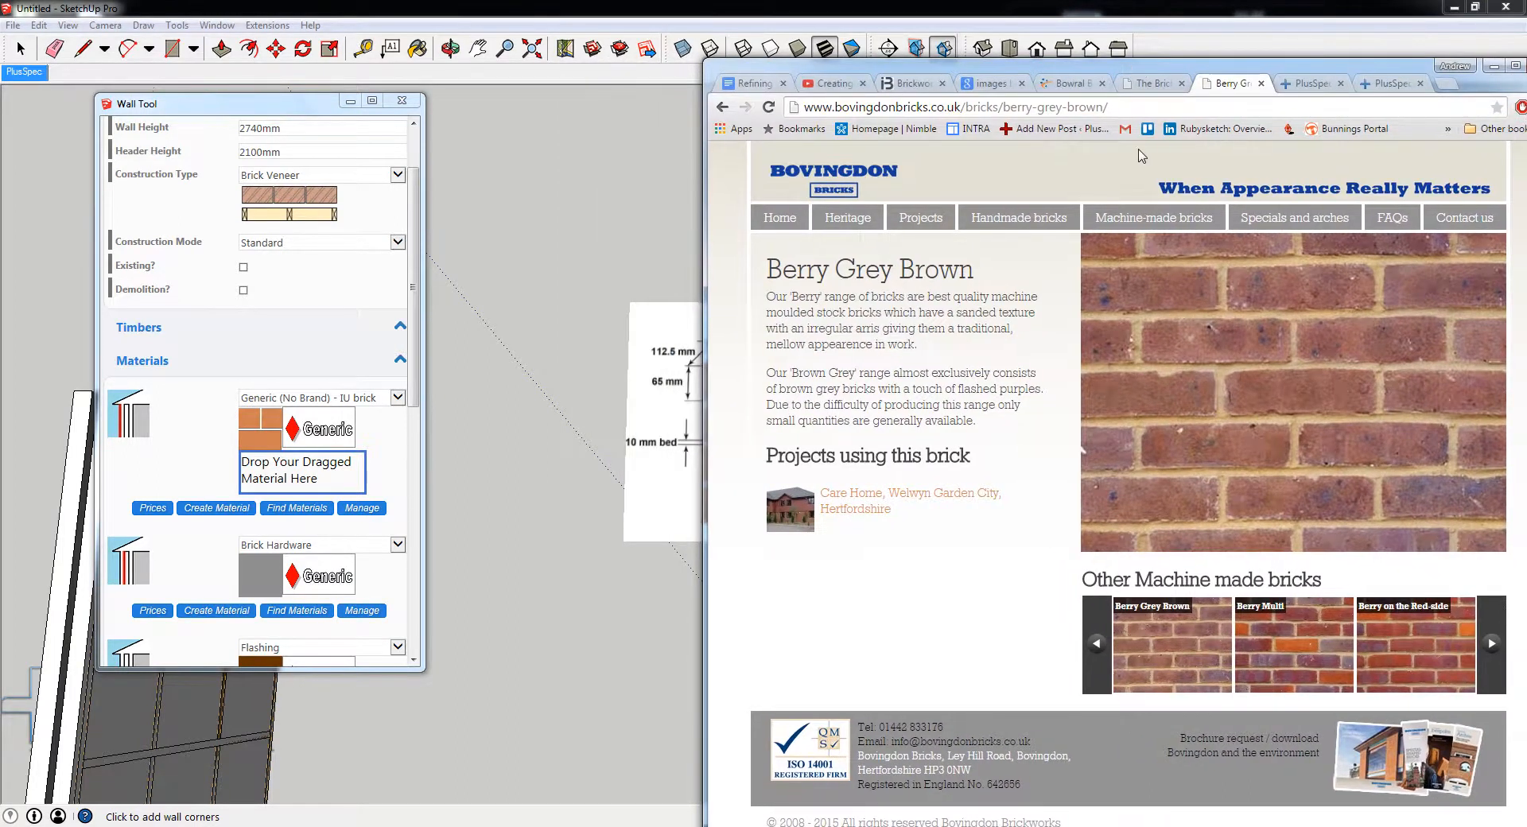
# - Import the large Berry Grey Brown brick photo from the web page and place it flat in front of the brick wall
pyautogui.moveTo(1153, 415)
pyautogui.mouseDown()
pyautogui.moveTo(596, 648)
pyautogui.moveTo(551, 631)
pyautogui.mouseUp()
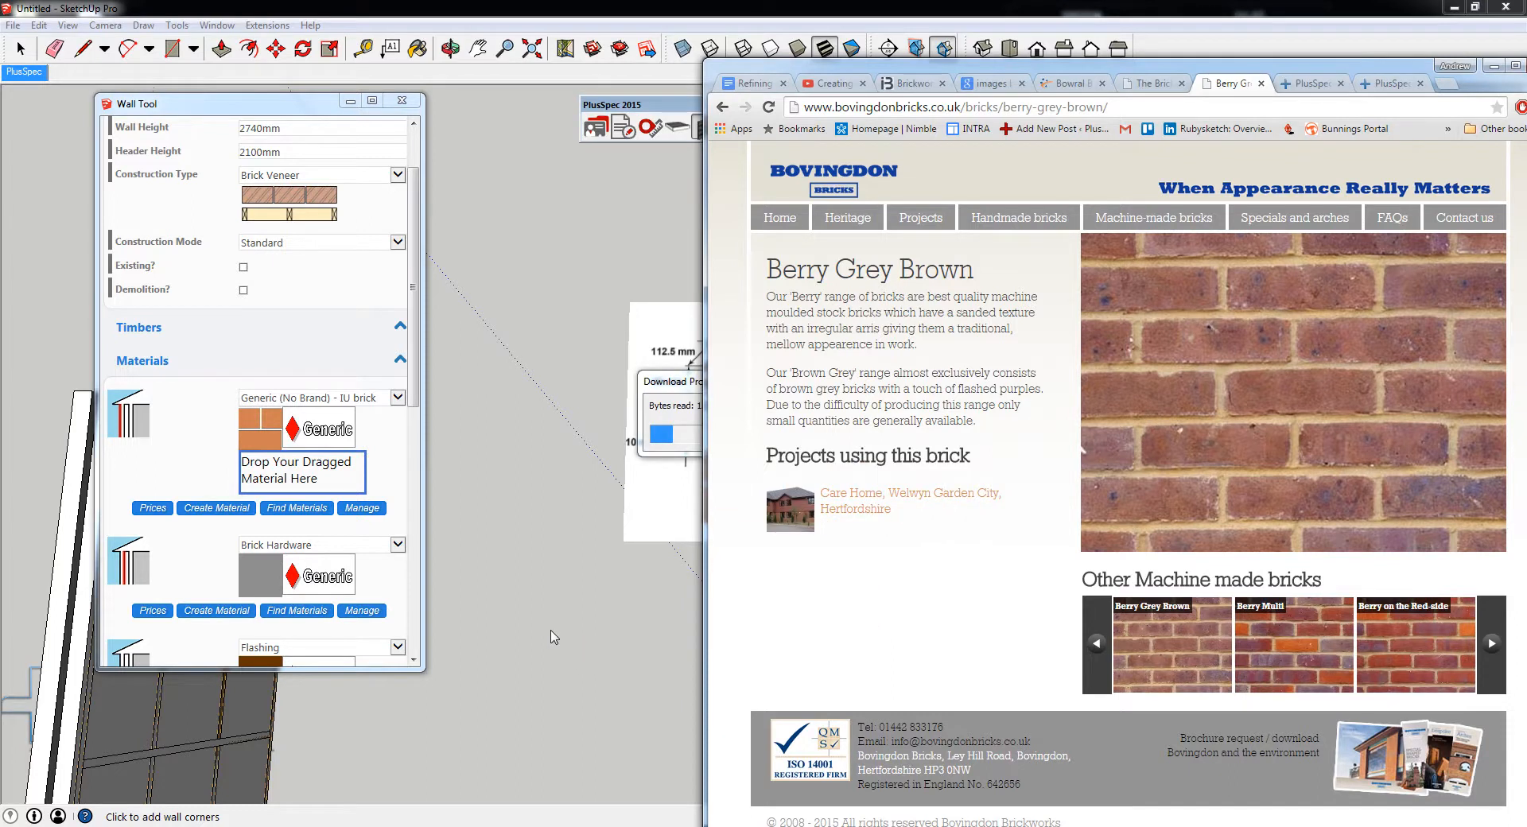
pyautogui.click(1494, 66)
pyautogui.moveTo(851, 562)
pyautogui.mouseDown(button='middle')
pyautogui.moveTo(823, 533)
pyautogui.moveTo(731, 338)
pyautogui.mouseUp(button='middle')
pyautogui.scroll(-3, 731, 338)
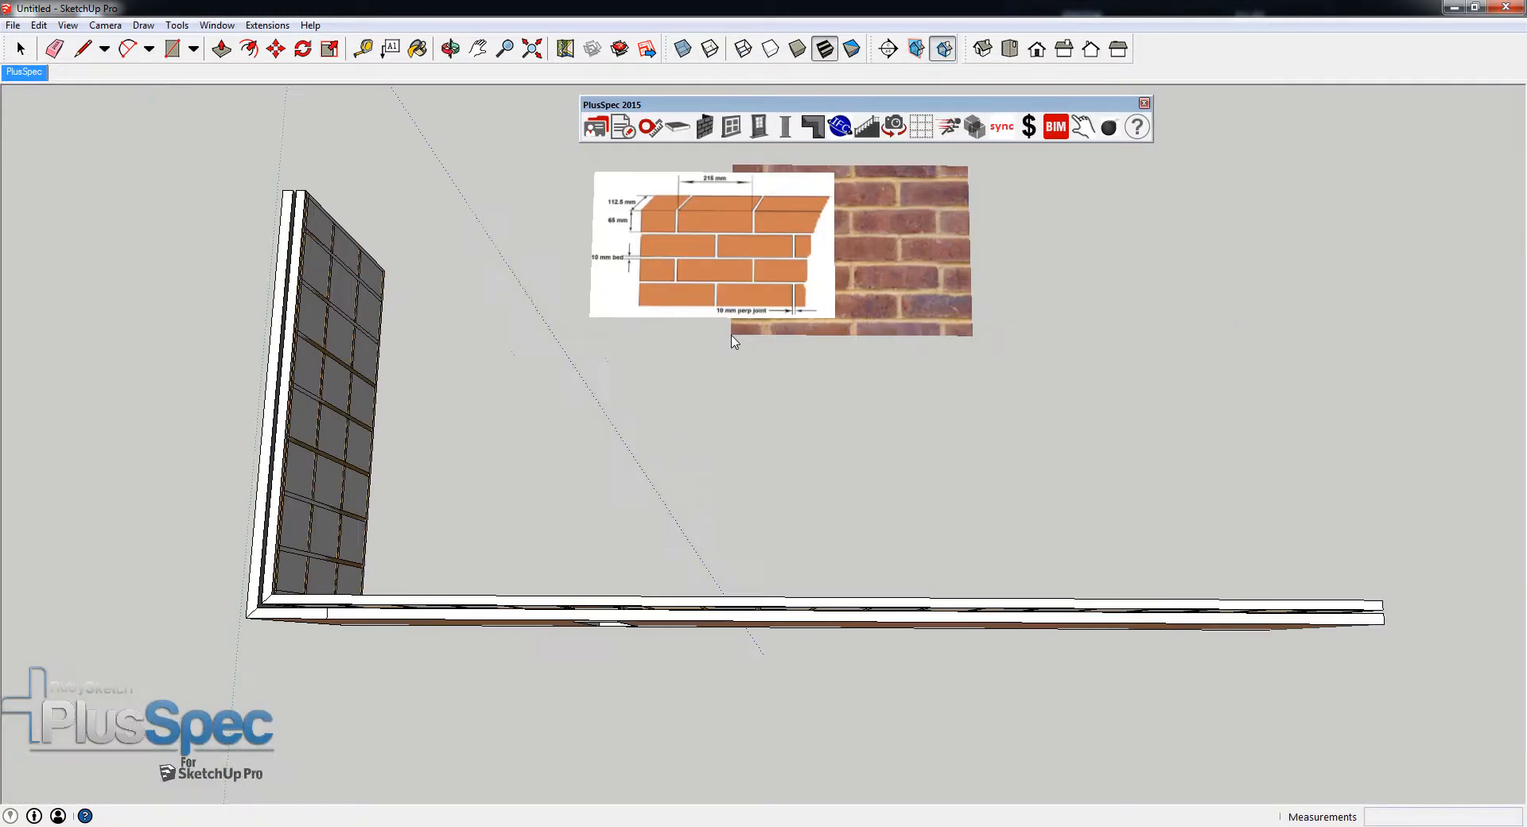
pyautogui.moveTo(726, 521); pyautogui.dragTo(726, 330, button='middle')
pyautogui.scroll(1, 724, 330)
pyautogui.keyDown('shift'); pyautogui.moveTo(720, 784); pyautogui.dragTo(765, 476, button='middle'); pyautogui.keyUp('shift')
pyautogui.click(725, 555)
# - Scale the imported Berry Grey Brown brick photo down uniformly by a factor of about 0.50
pyautogui.press('s')
pyautogui.moveTo(784, 526); pyautogui.dragTo(795, 607, button='middle')
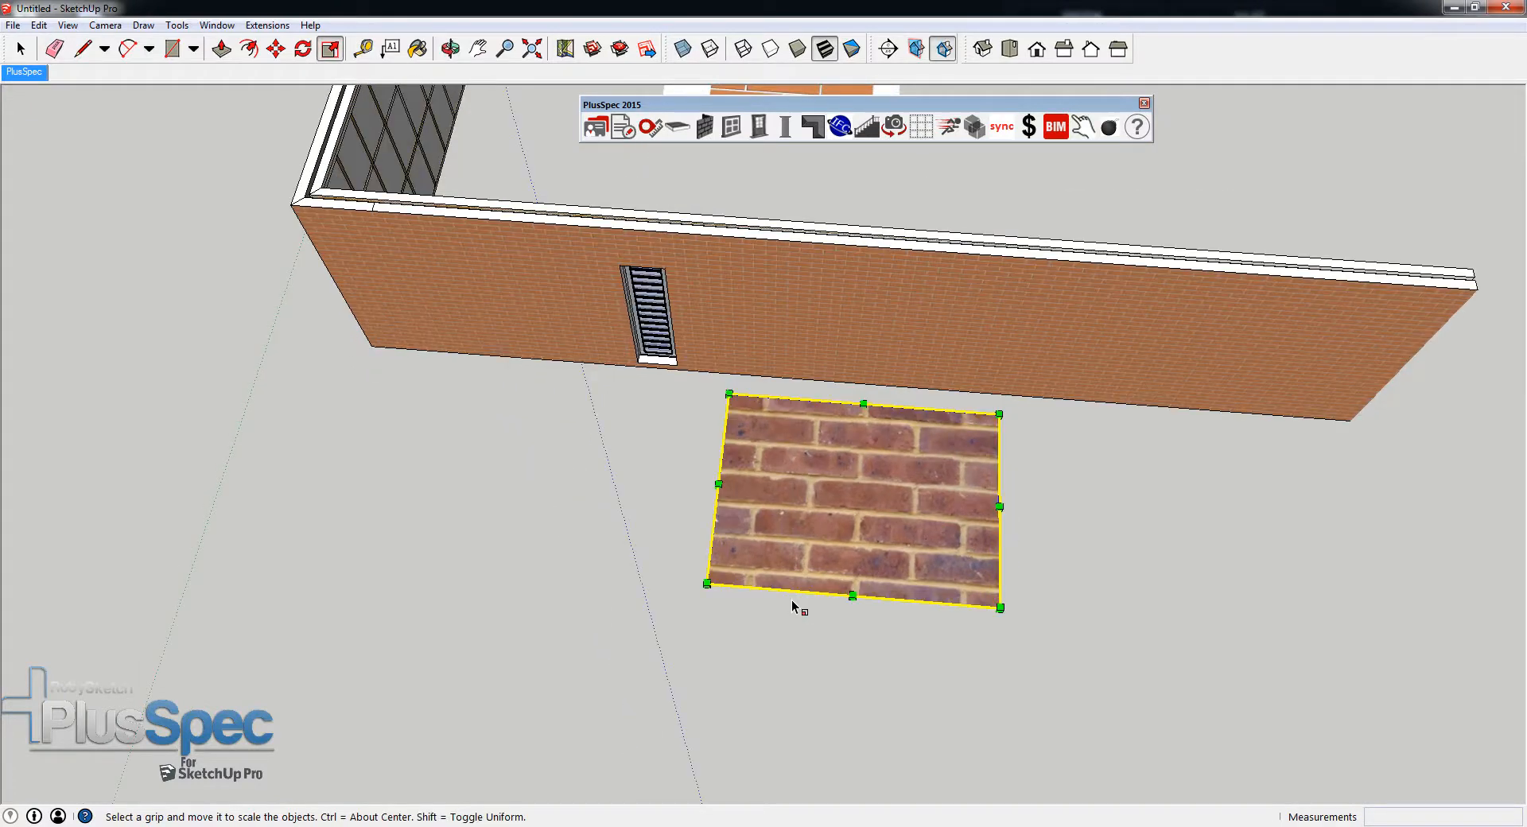
pyautogui.scroll(1, 862, 528)
pyautogui.scroll(1, 941, 453)
pyautogui.moveTo(1033, 389); pyautogui.dragTo(888, 477)
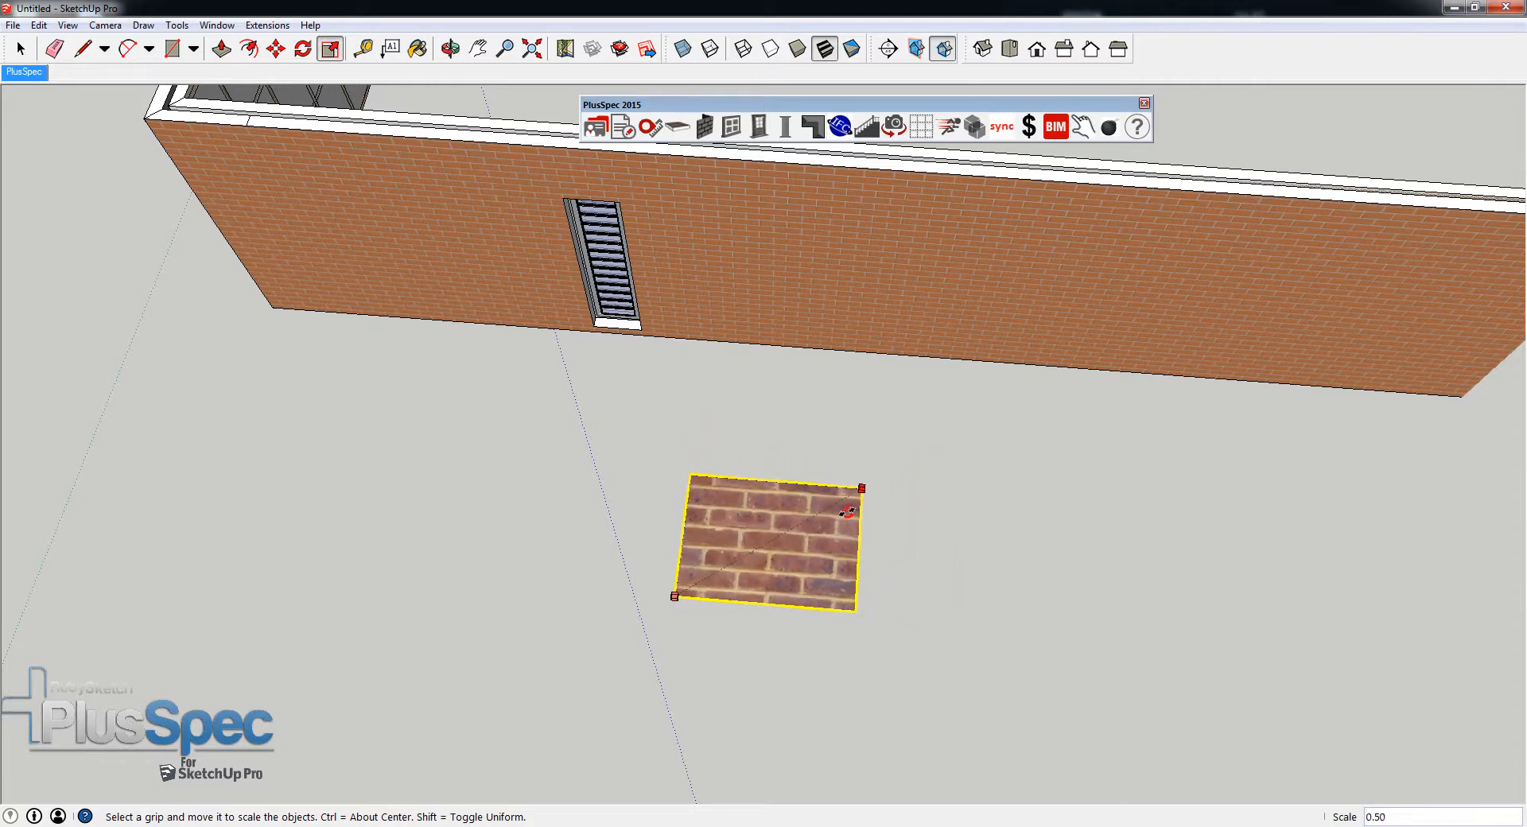
pyautogui.moveTo(832, 546); pyautogui.dragTo(776, 633, button='middle')
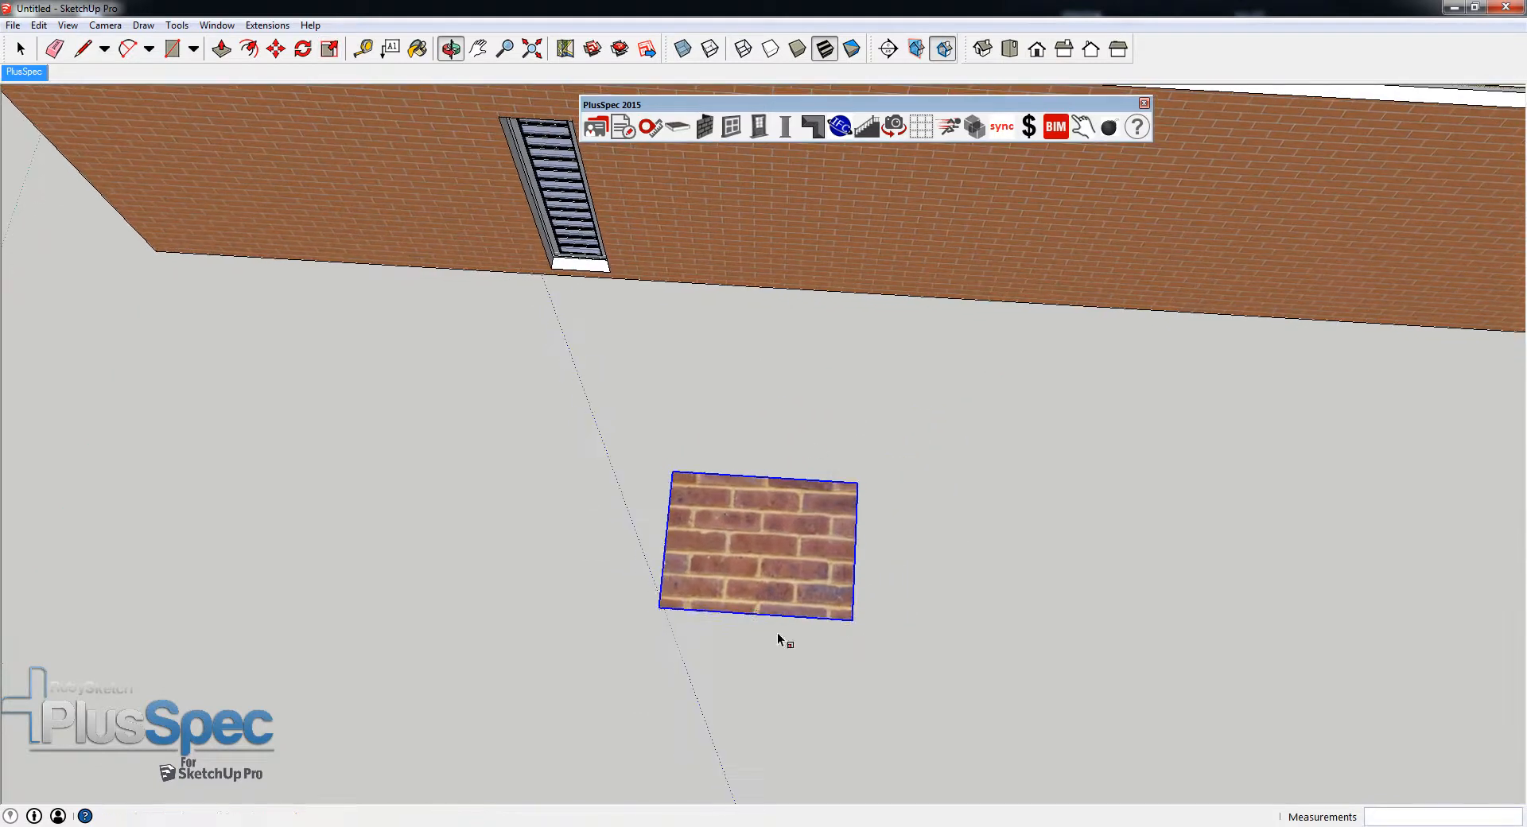
# - Examine the scaled Berry Grey Brown brick photo and its joints in top view
pyautogui.click(1012, 51)
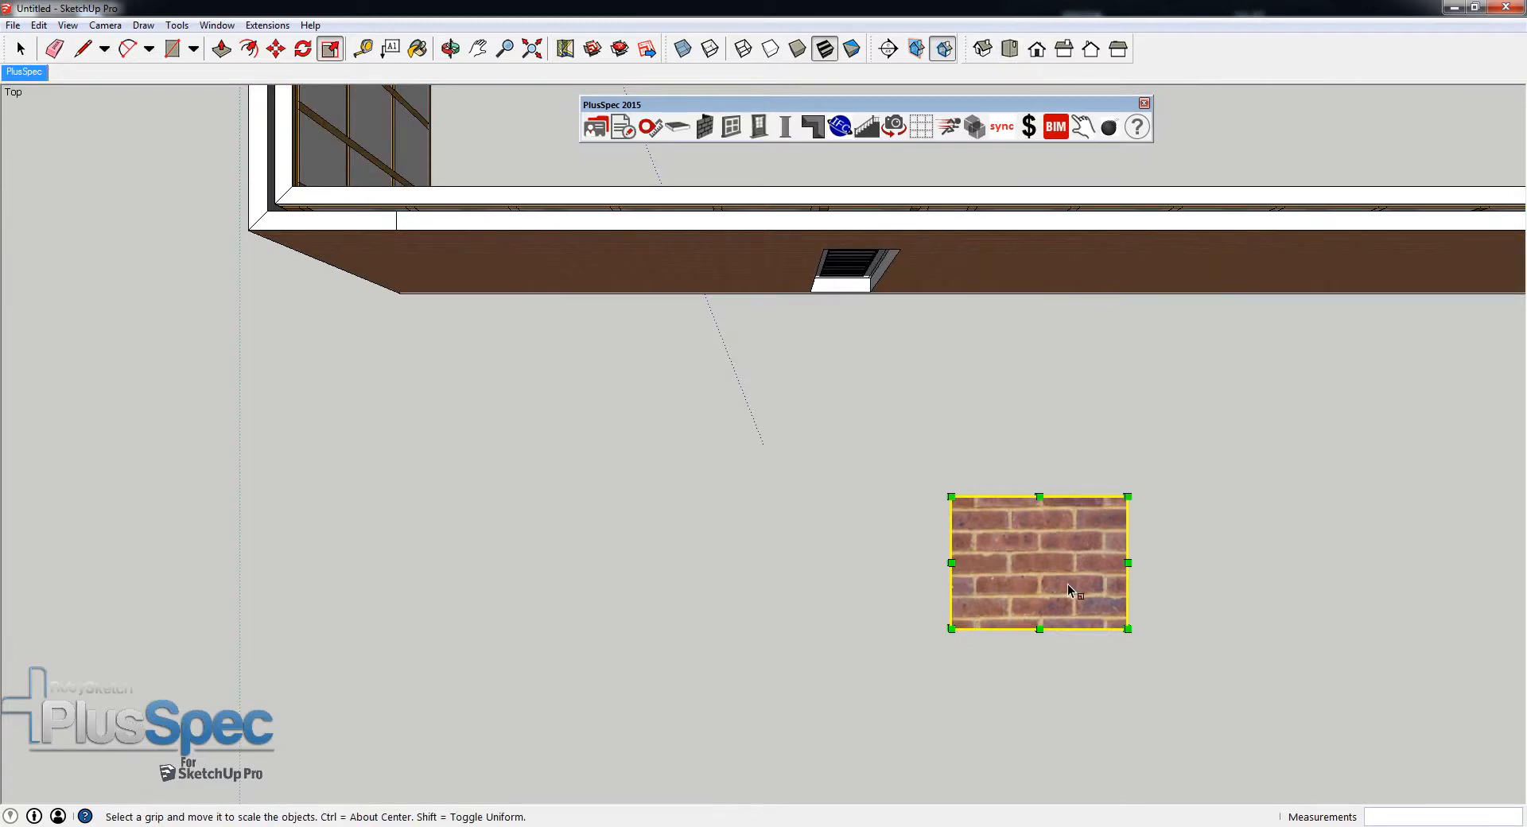
pyautogui.scroll(5, 1067, 583)
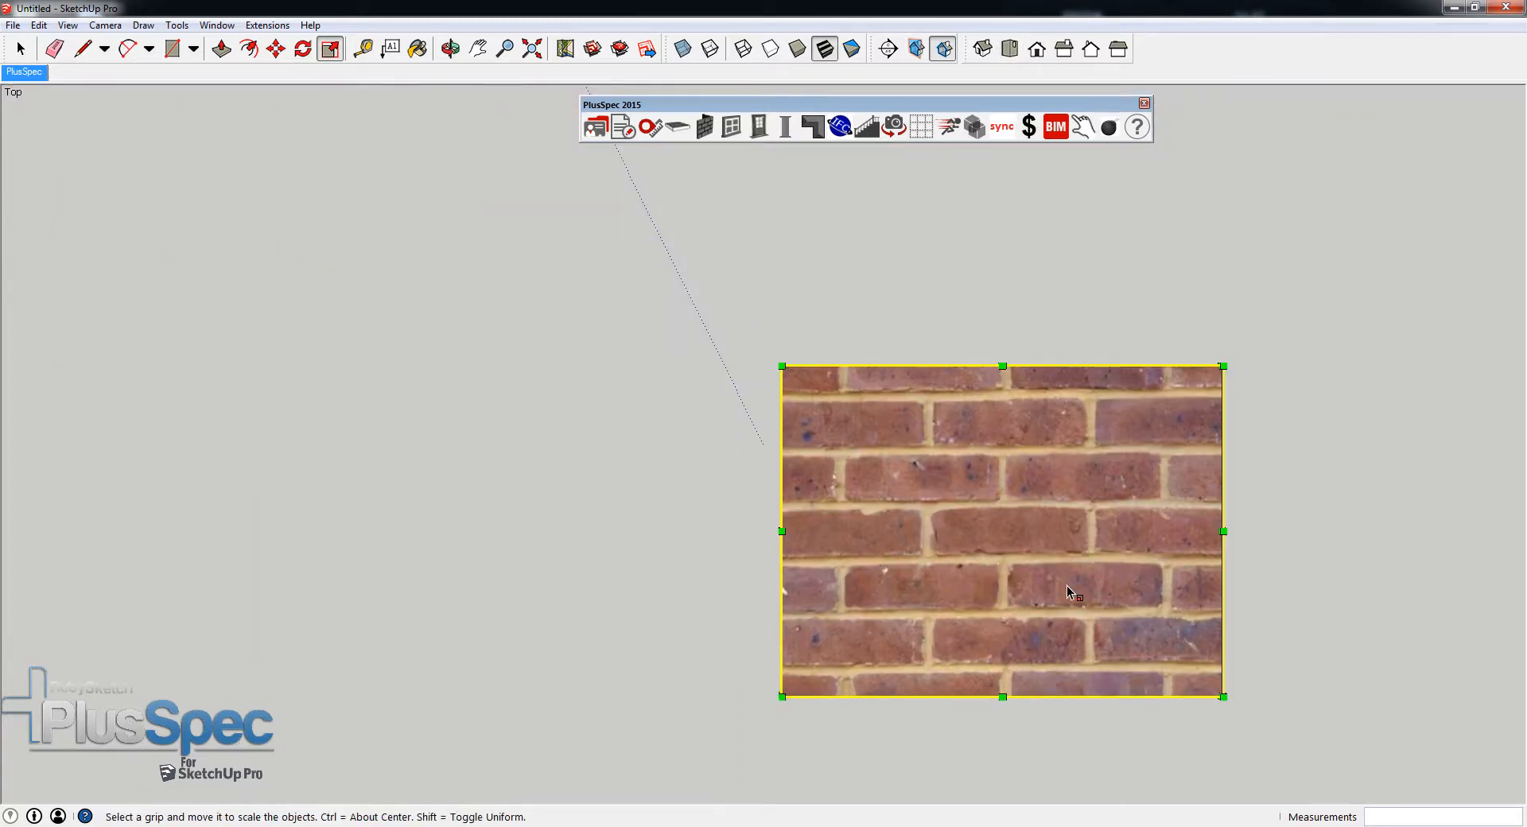
pyautogui.scroll(-4, 1067, 585)
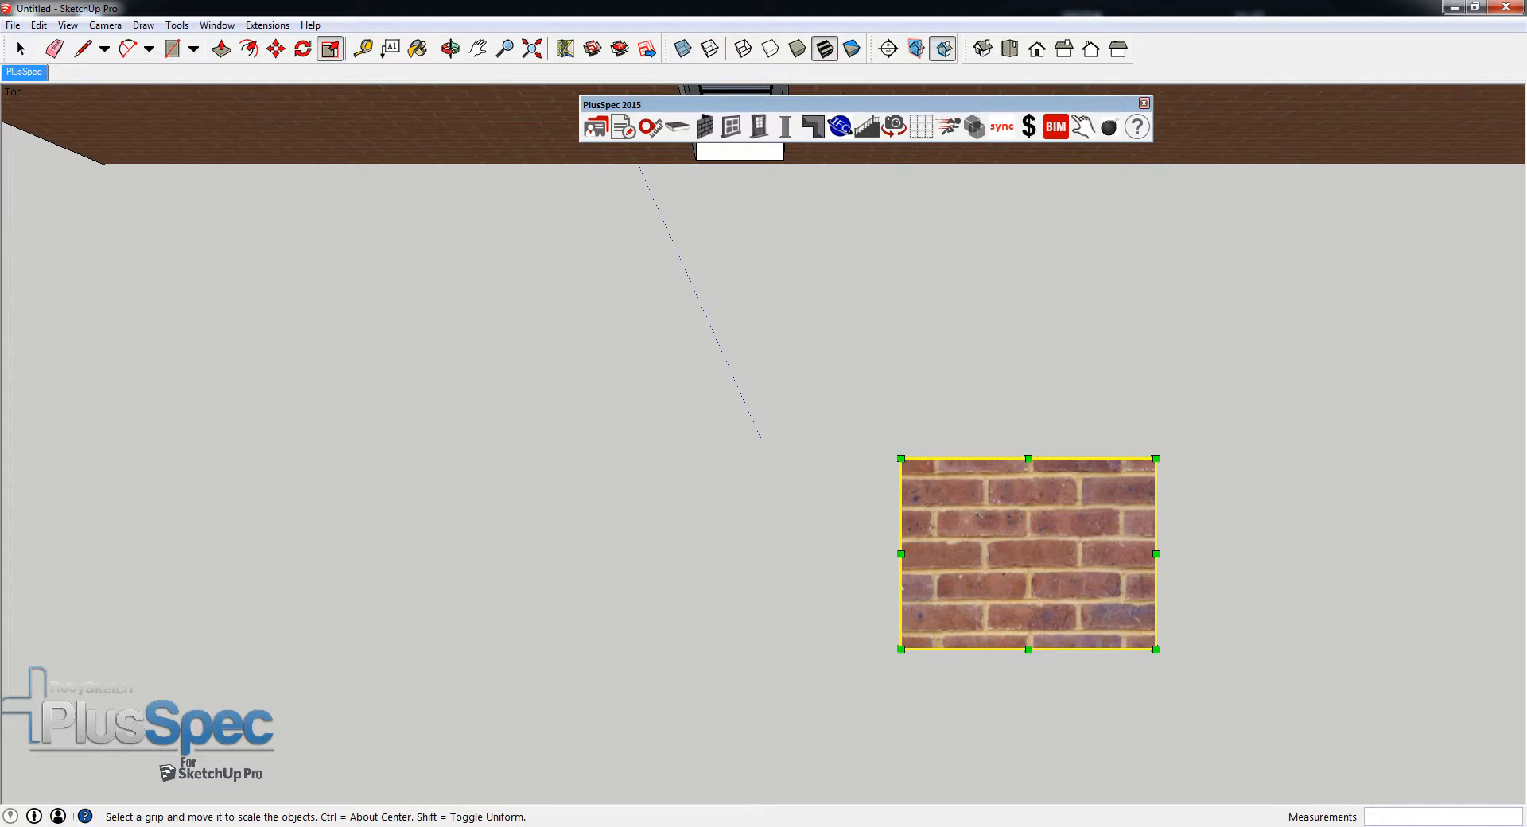
# - Capture a repeating four-course area of the brick photo in top view with the Snipping Tool, cropping along the mortar joints
pyautogui.click(20, 825)
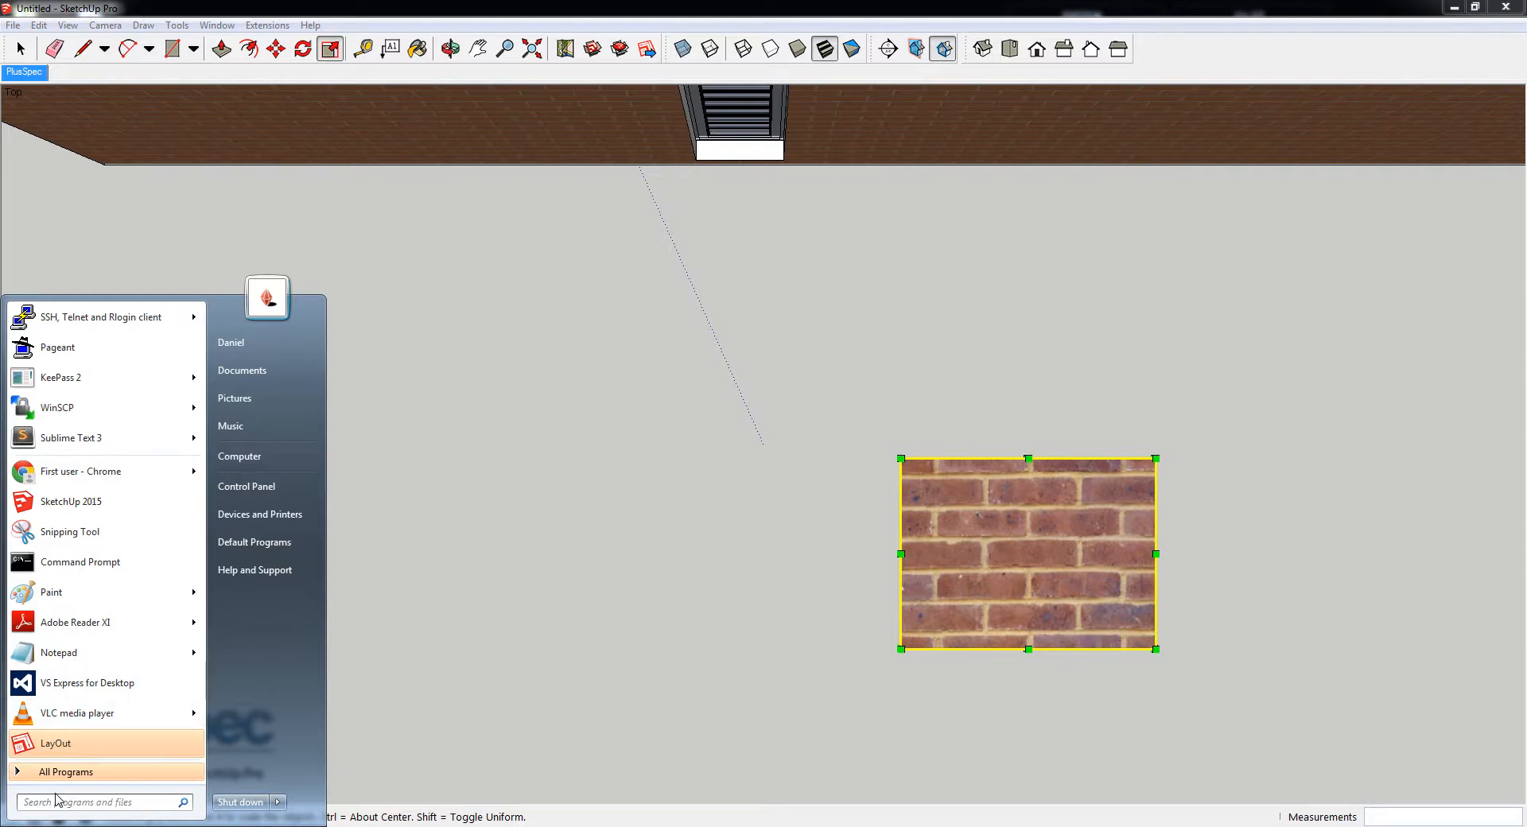
pyautogui.write('SNIP')
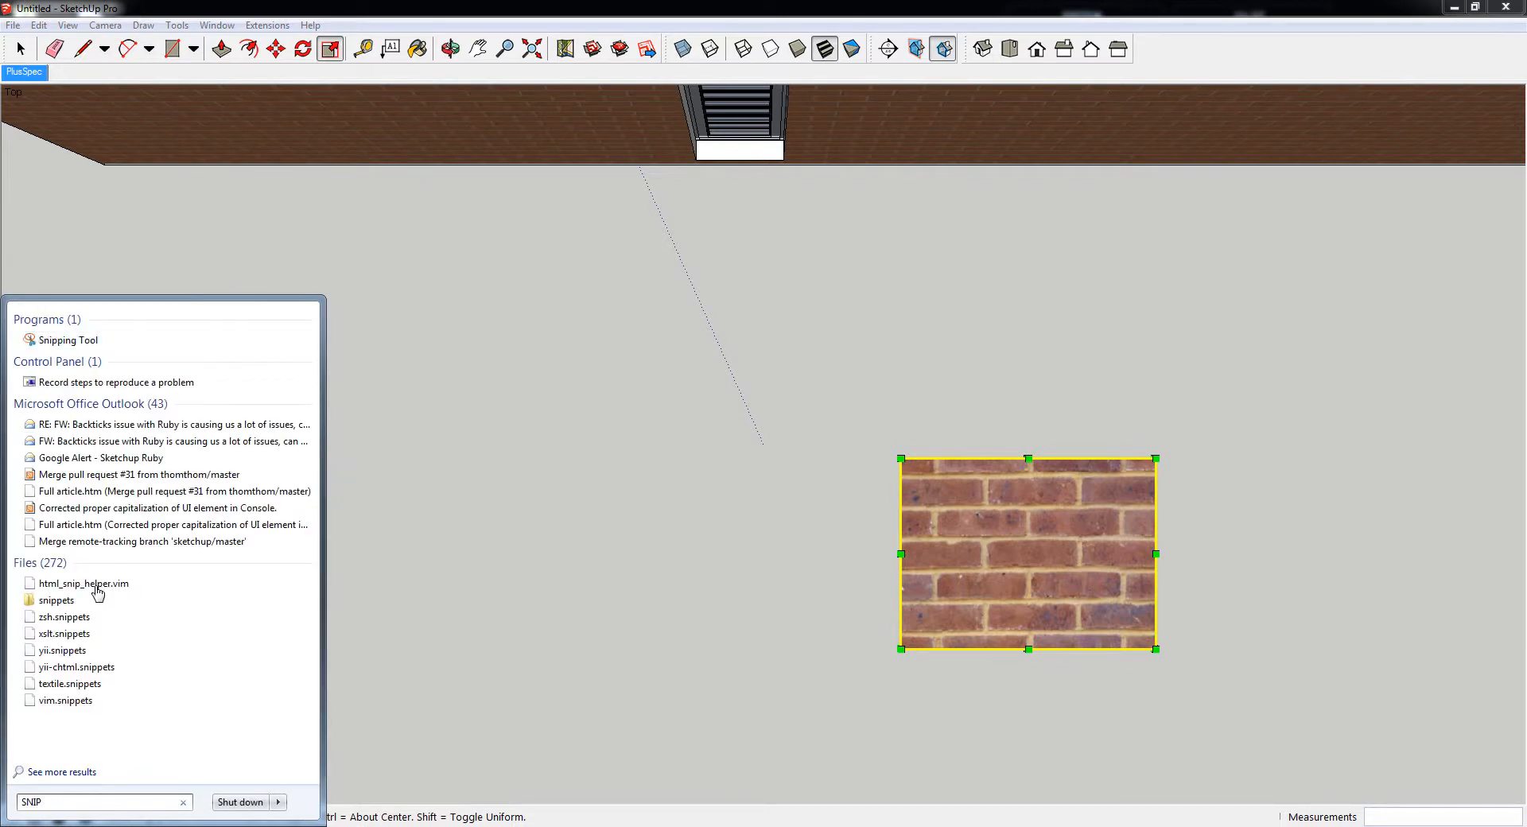
pyautogui.click(68, 342)
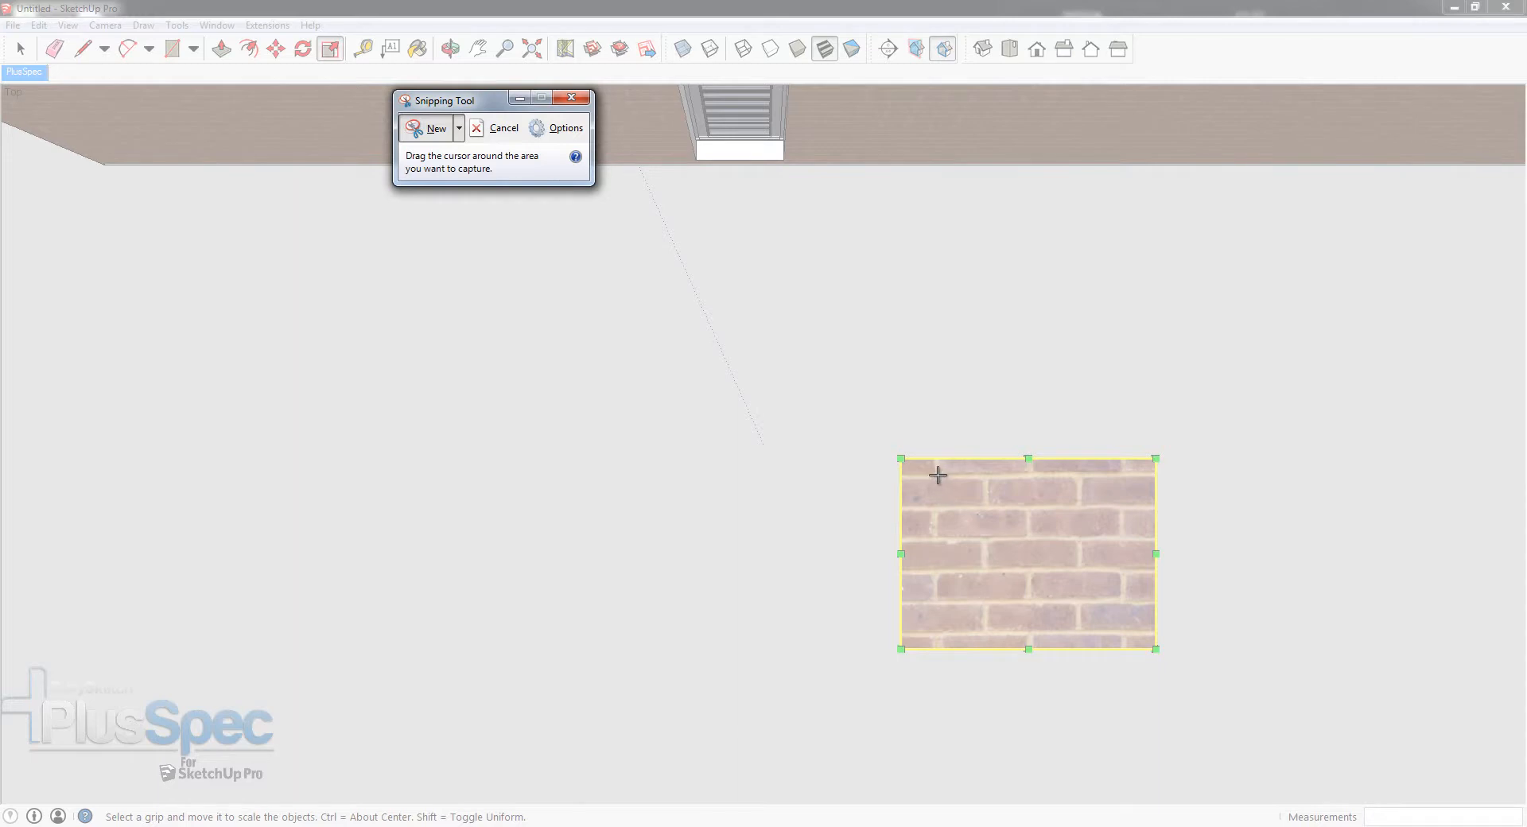
pyautogui.moveTo(937, 474); pyautogui.dragTo(1127, 602)
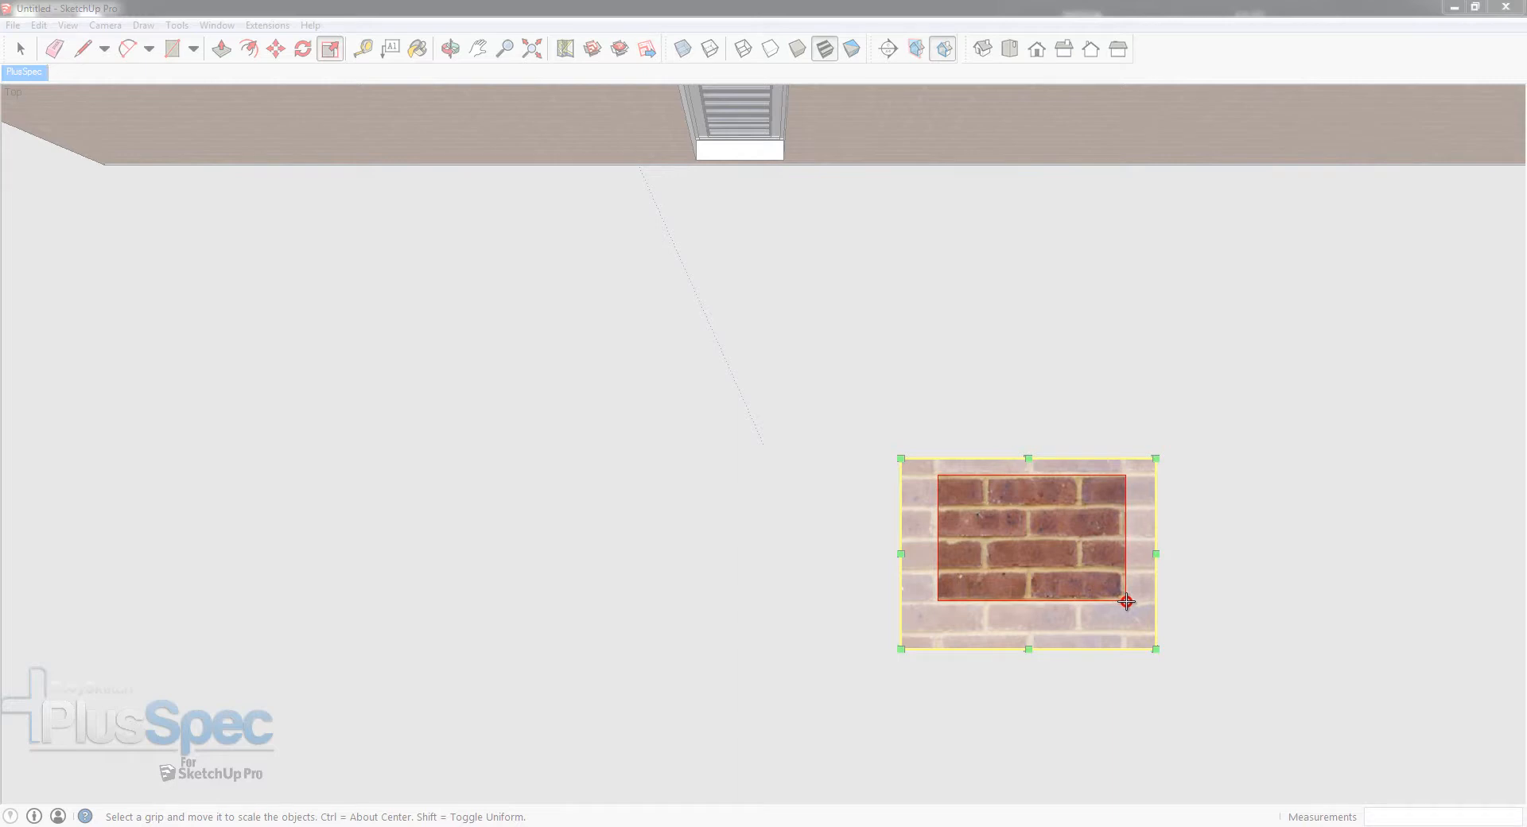
pyautogui.moveTo(1126, 601); pyautogui.dragTo(1126, 601)
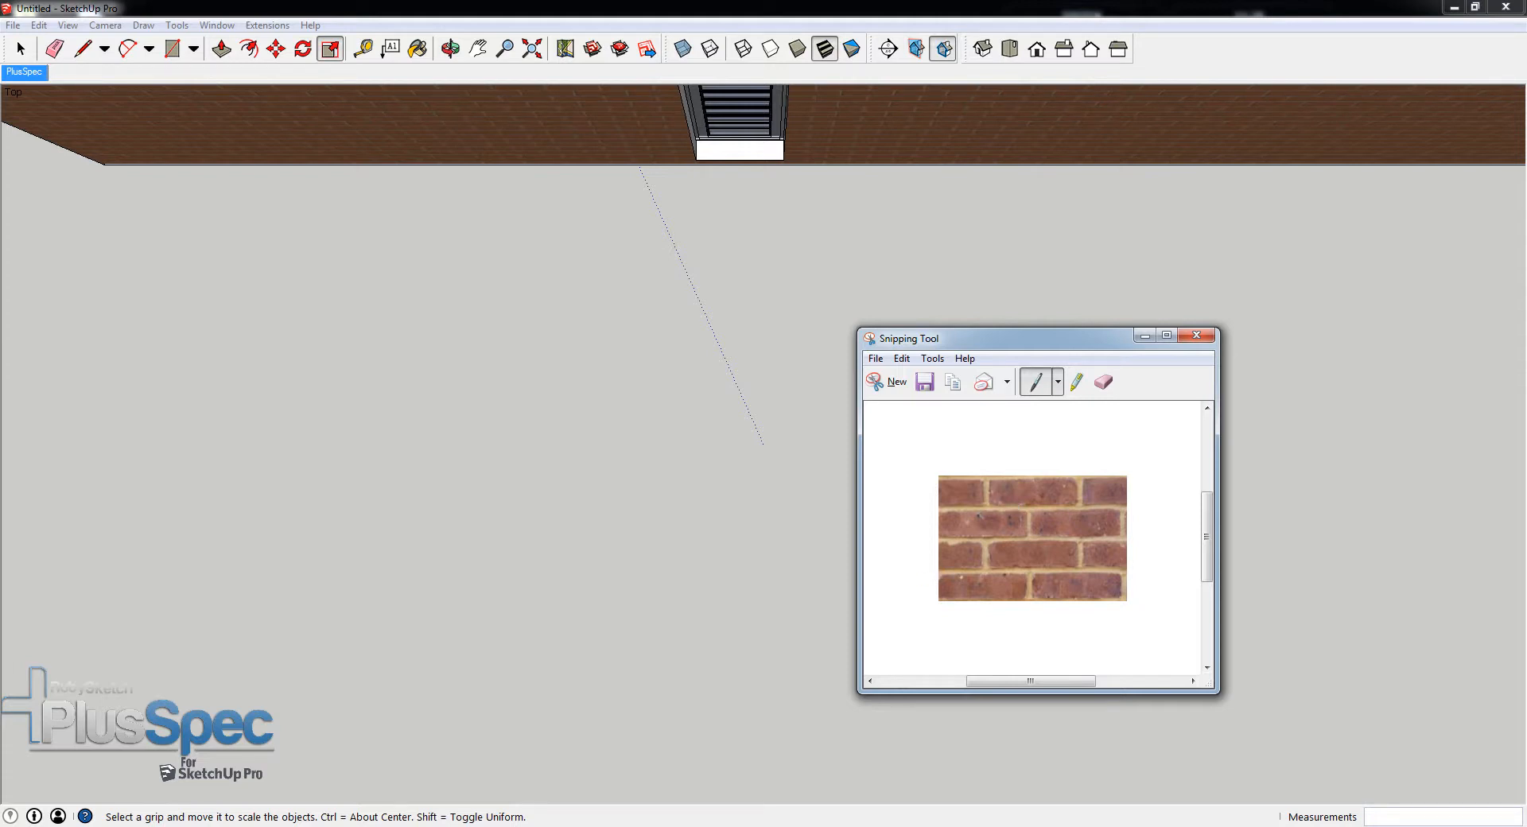
# - Check the brick's name on the Bovingdon Bricks page and save the snip as the PNG Berry Grey Brown in Textures for Tutorial
pyautogui.click(787, 825)
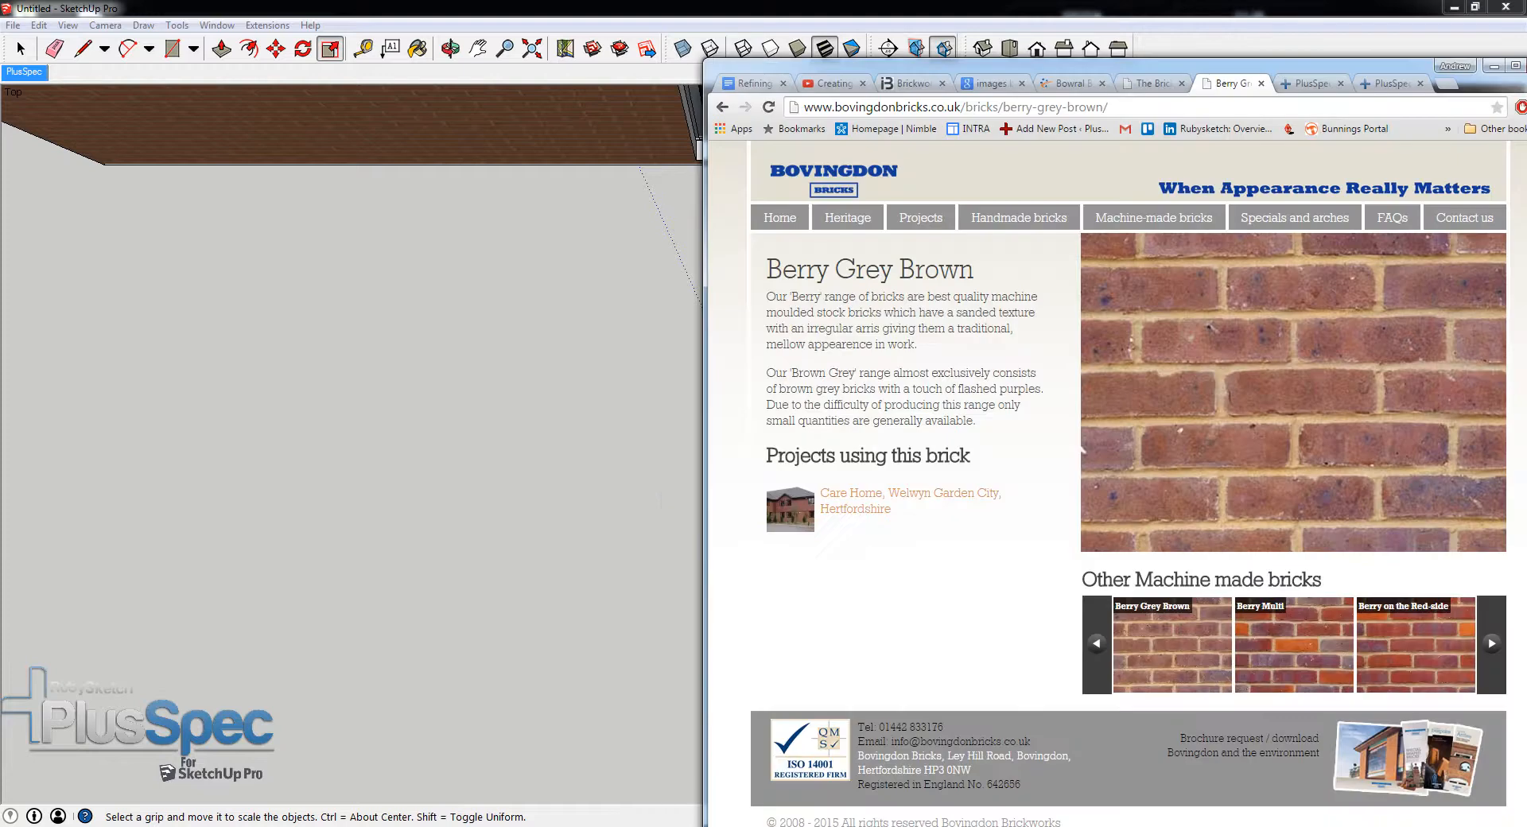
pyautogui.moveTo(977, 274); pyautogui.dragTo(768, 278)
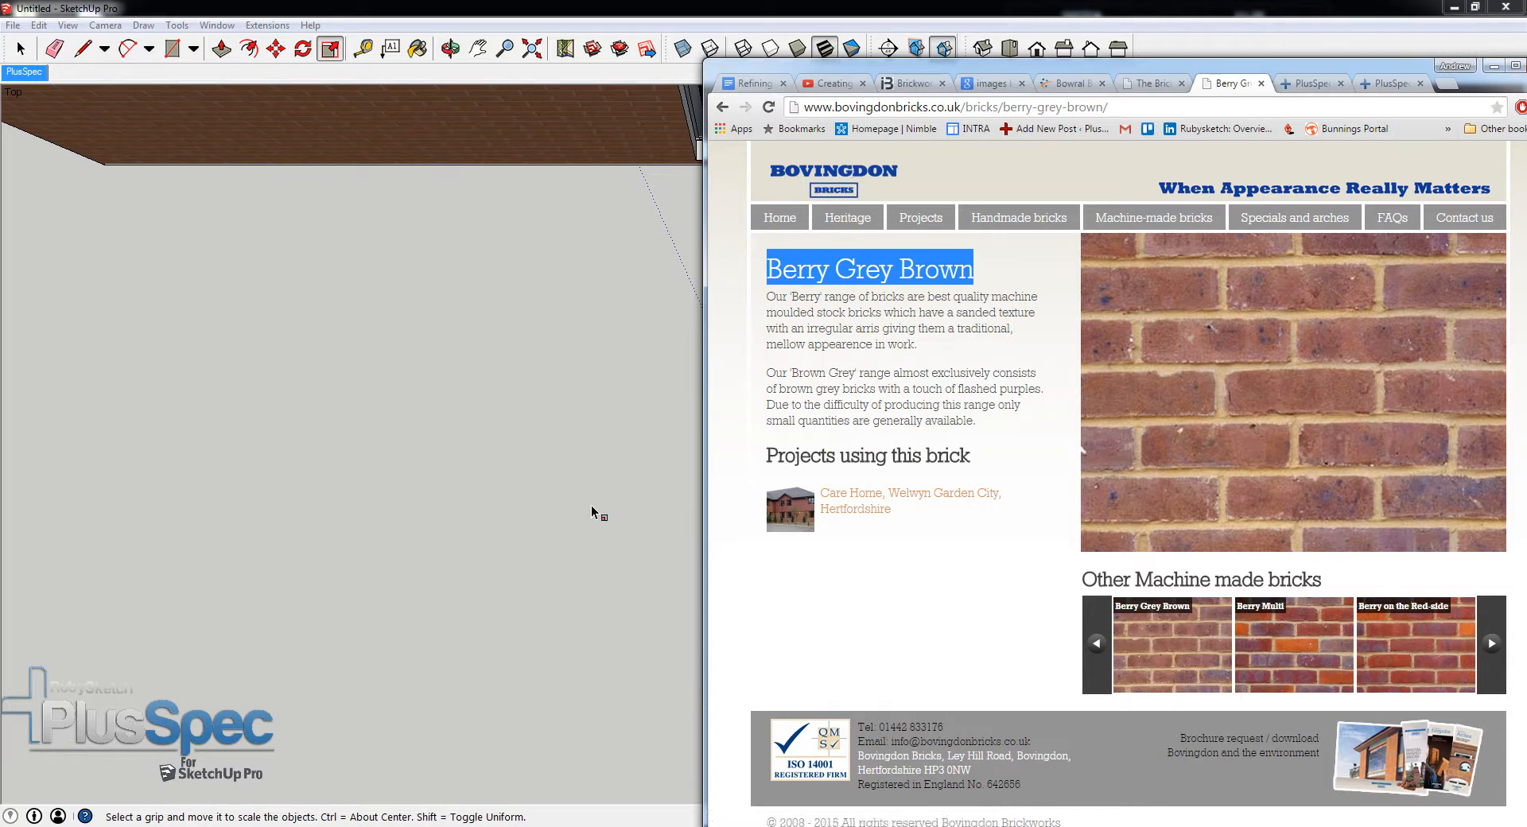
pyautogui.click(1492, 70)
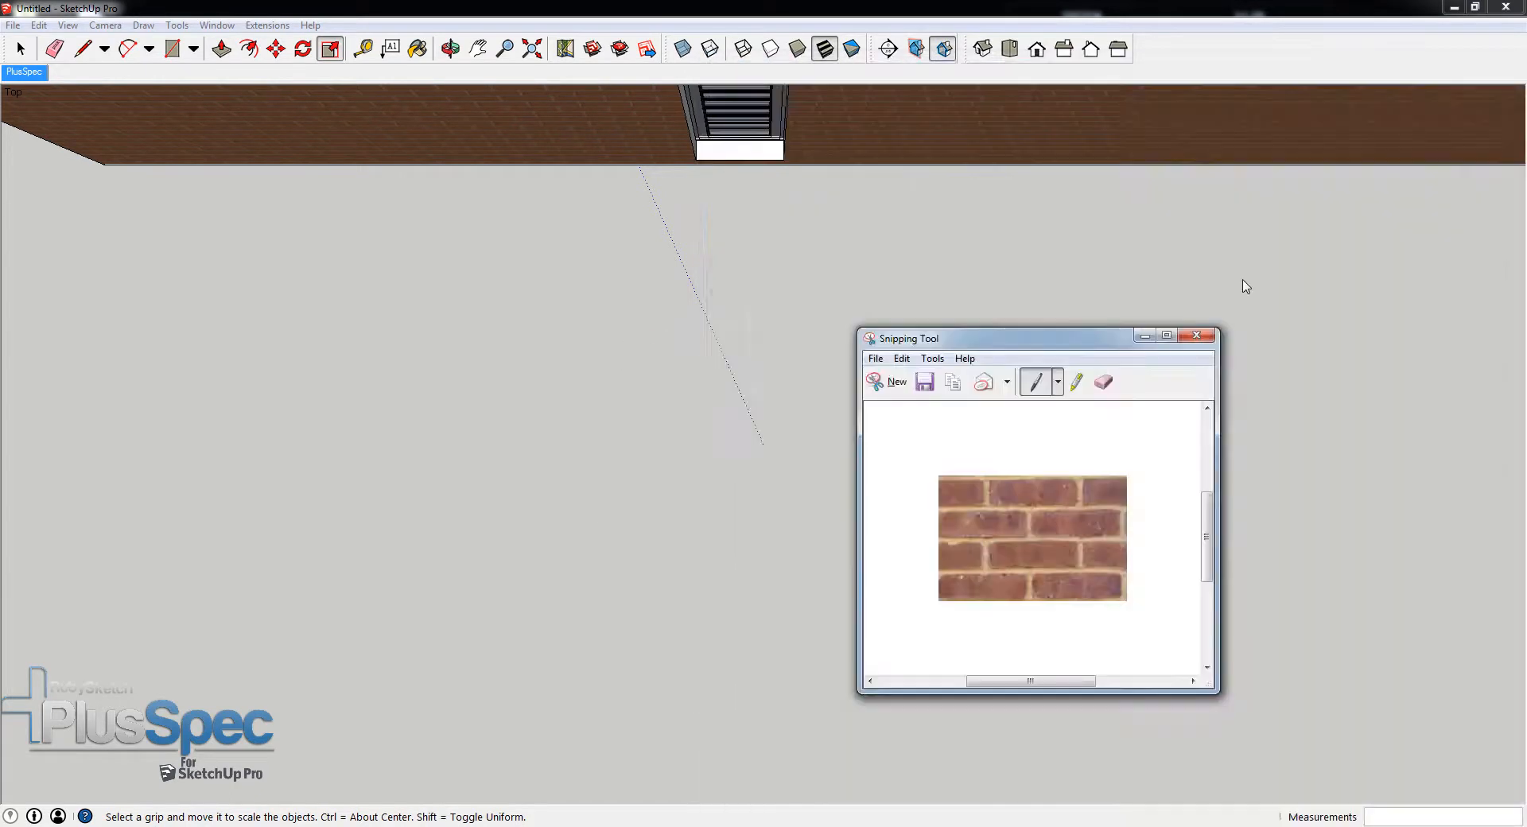
pyautogui.click(924, 383)
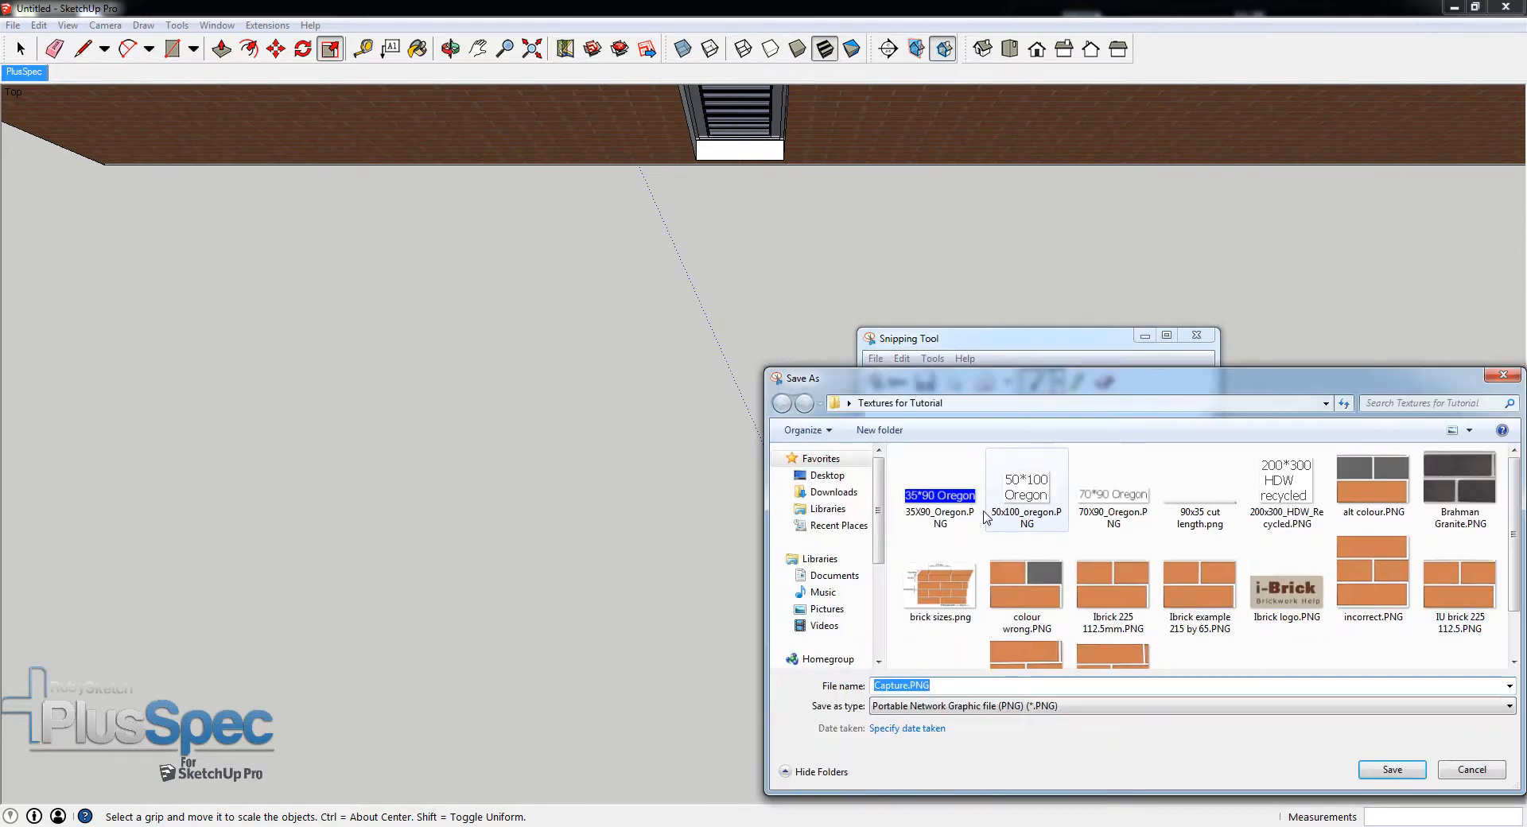
pyautogui.moveTo(979, 387); pyautogui.dragTo(676, 305)
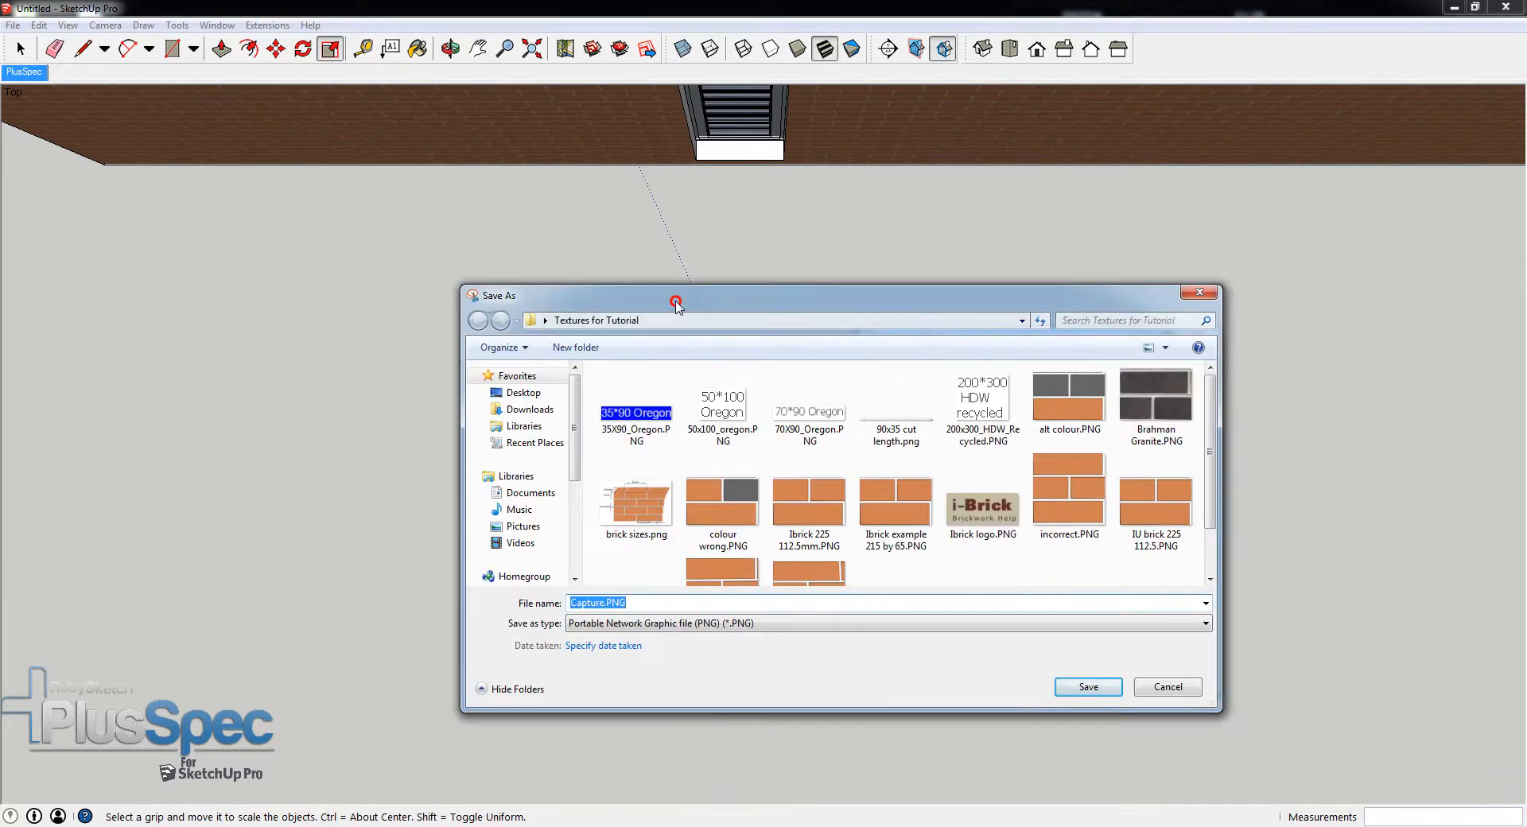
pyautogui.write('Berry Grey Brown')
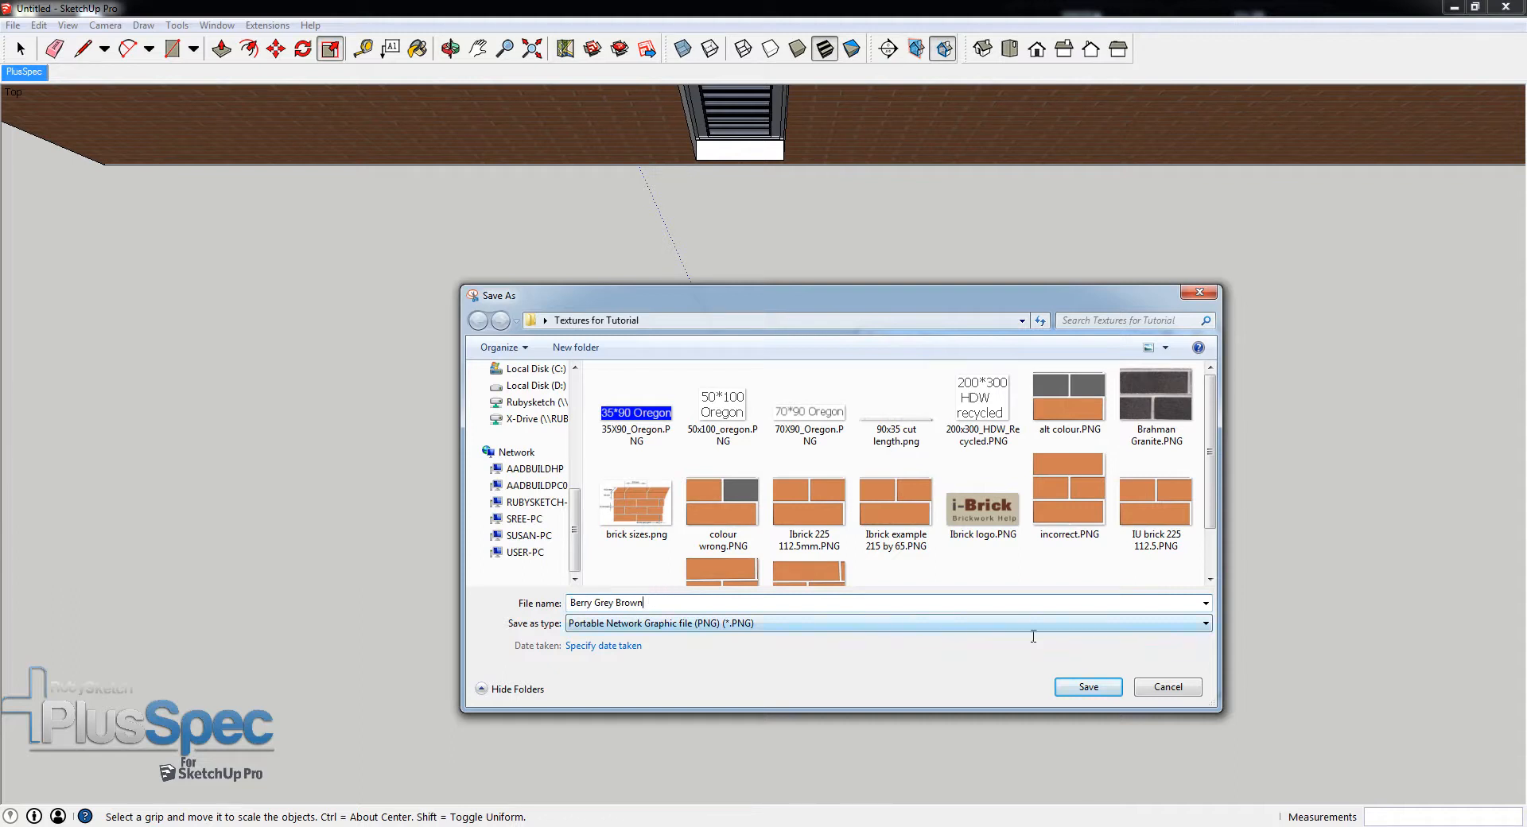
pyautogui.click(1087, 689)
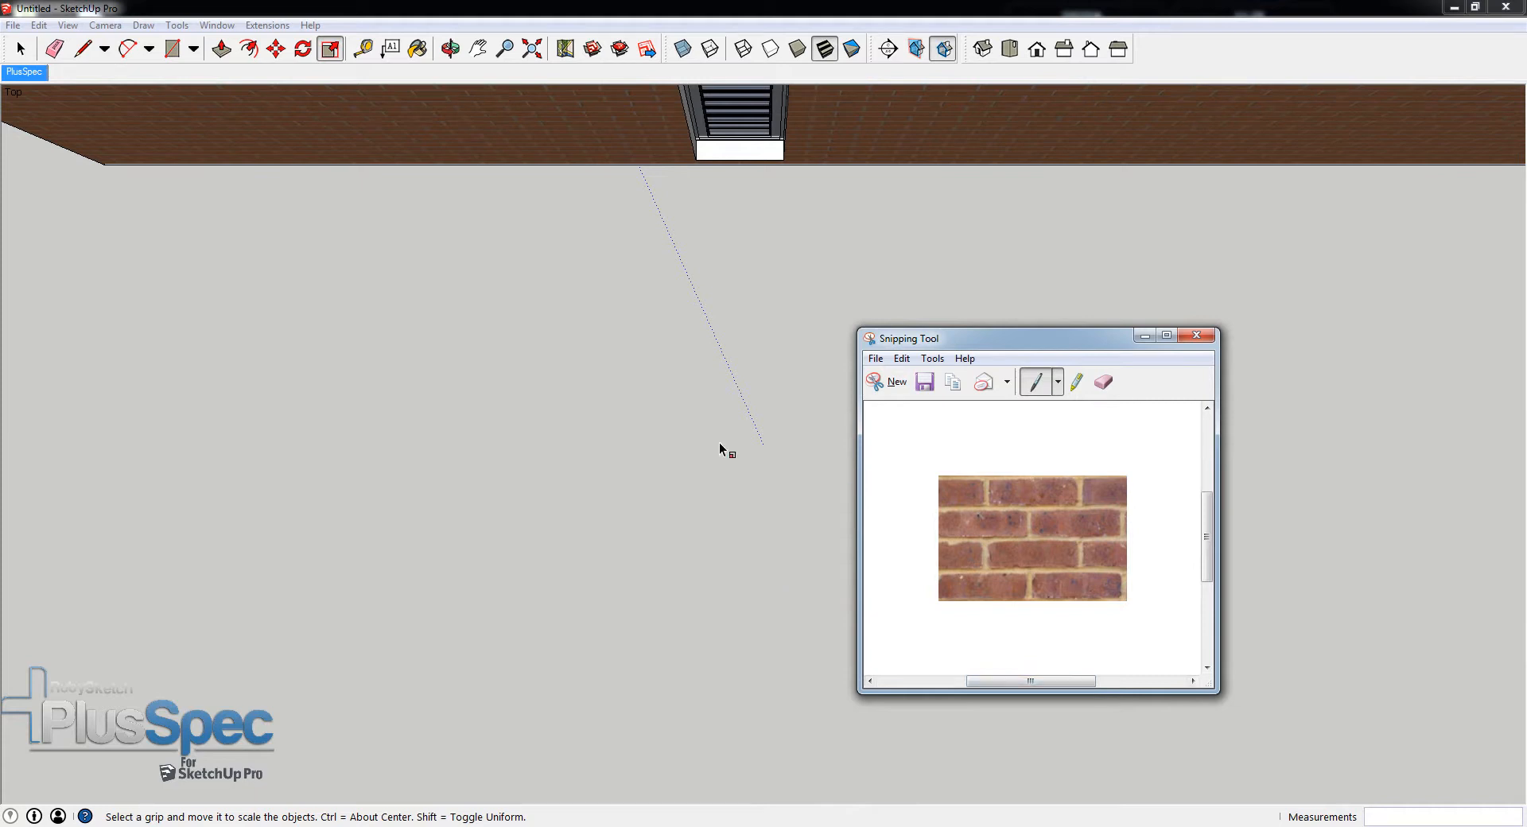
# - Return to the model and start creating a new material from the Wall Tool's external IU brick, with its web form fully in view
pyautogui.click(672, 422)
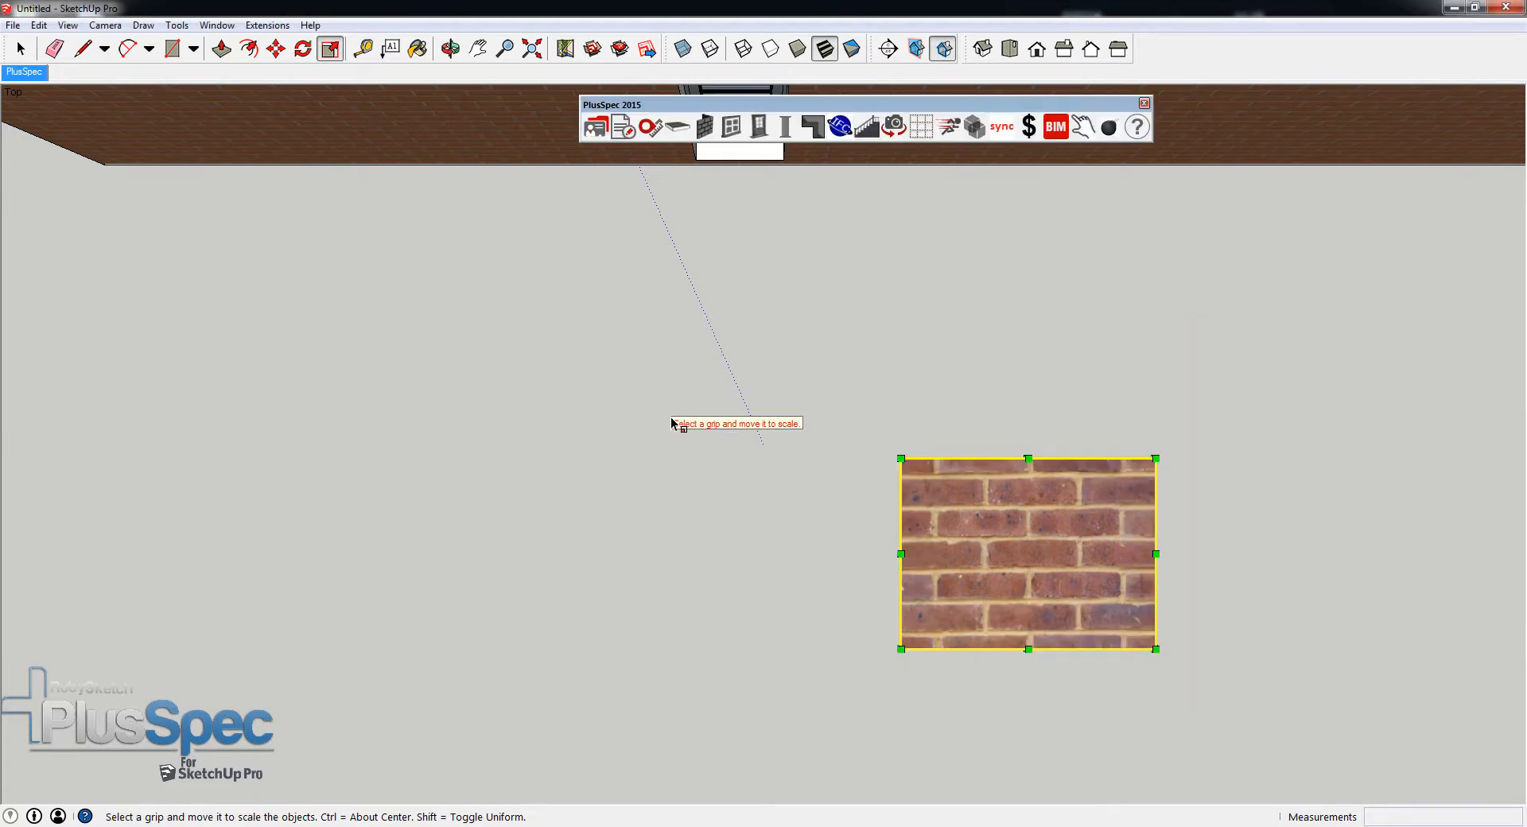
pyautogui.click(705, 129)
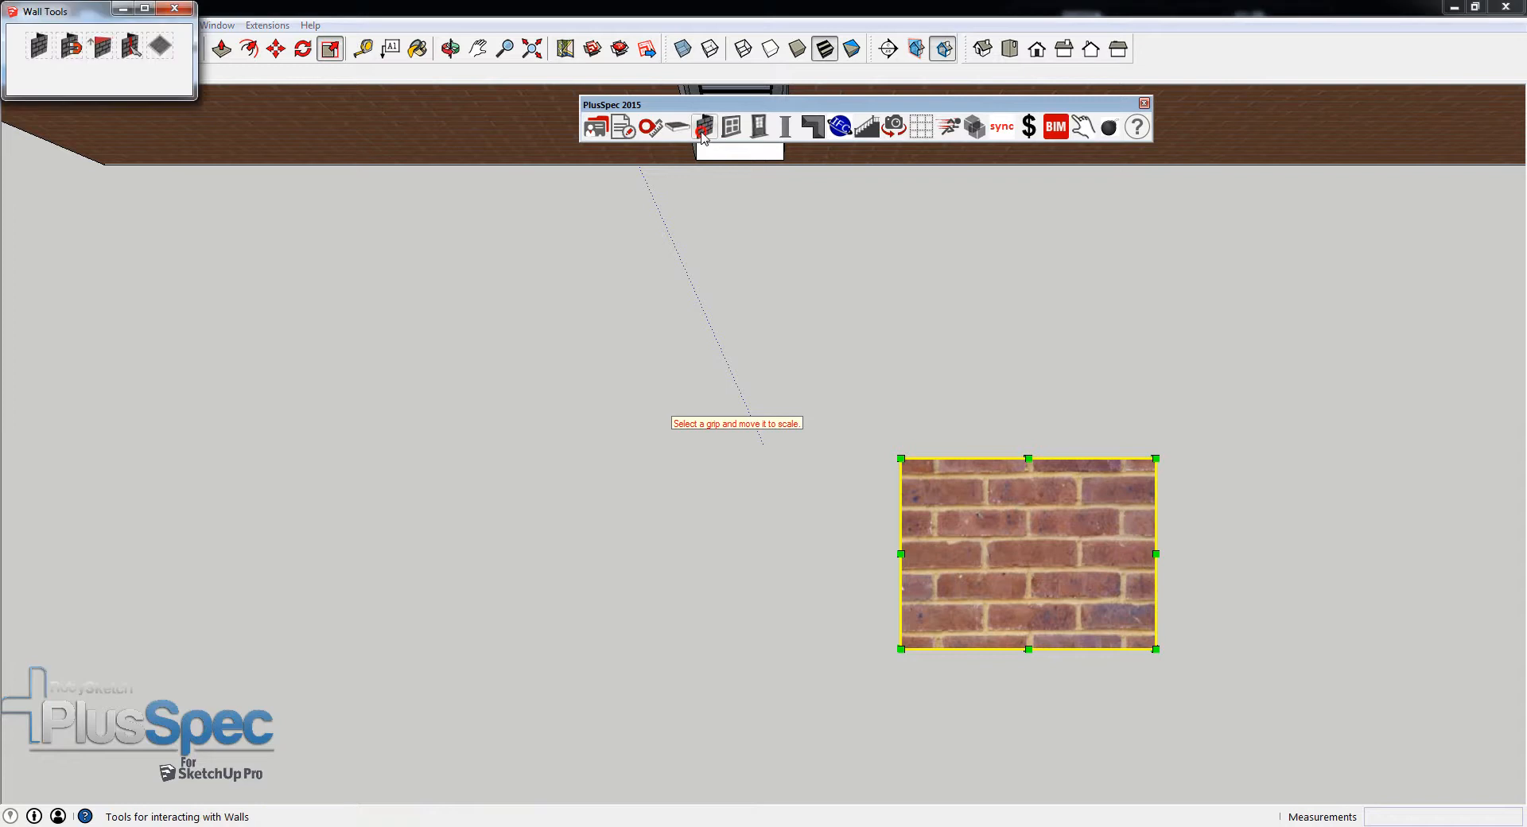
pyautogui.click(41, 48)
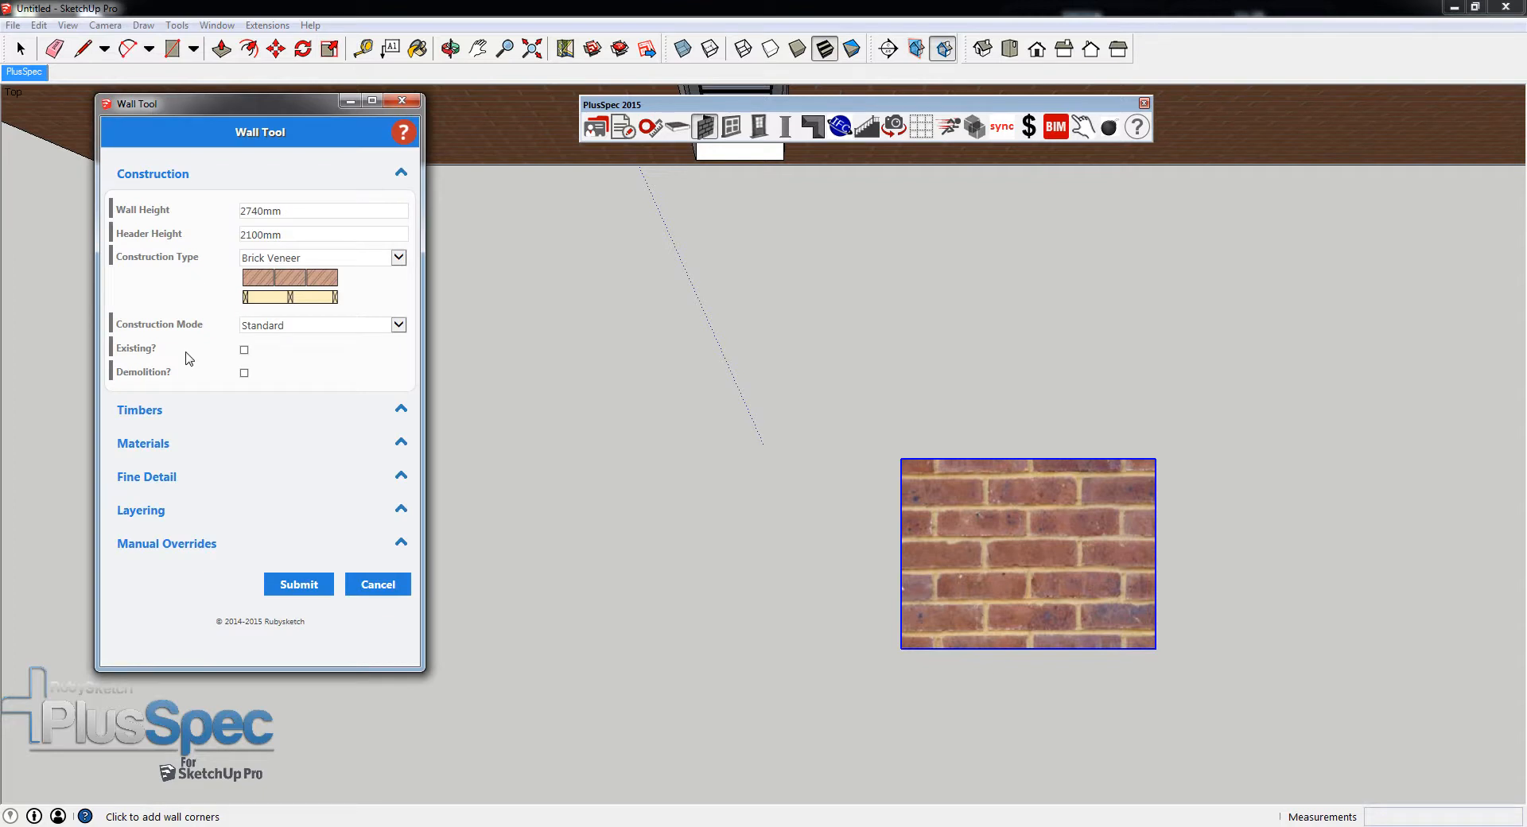
pyautogui.click(163, 443)
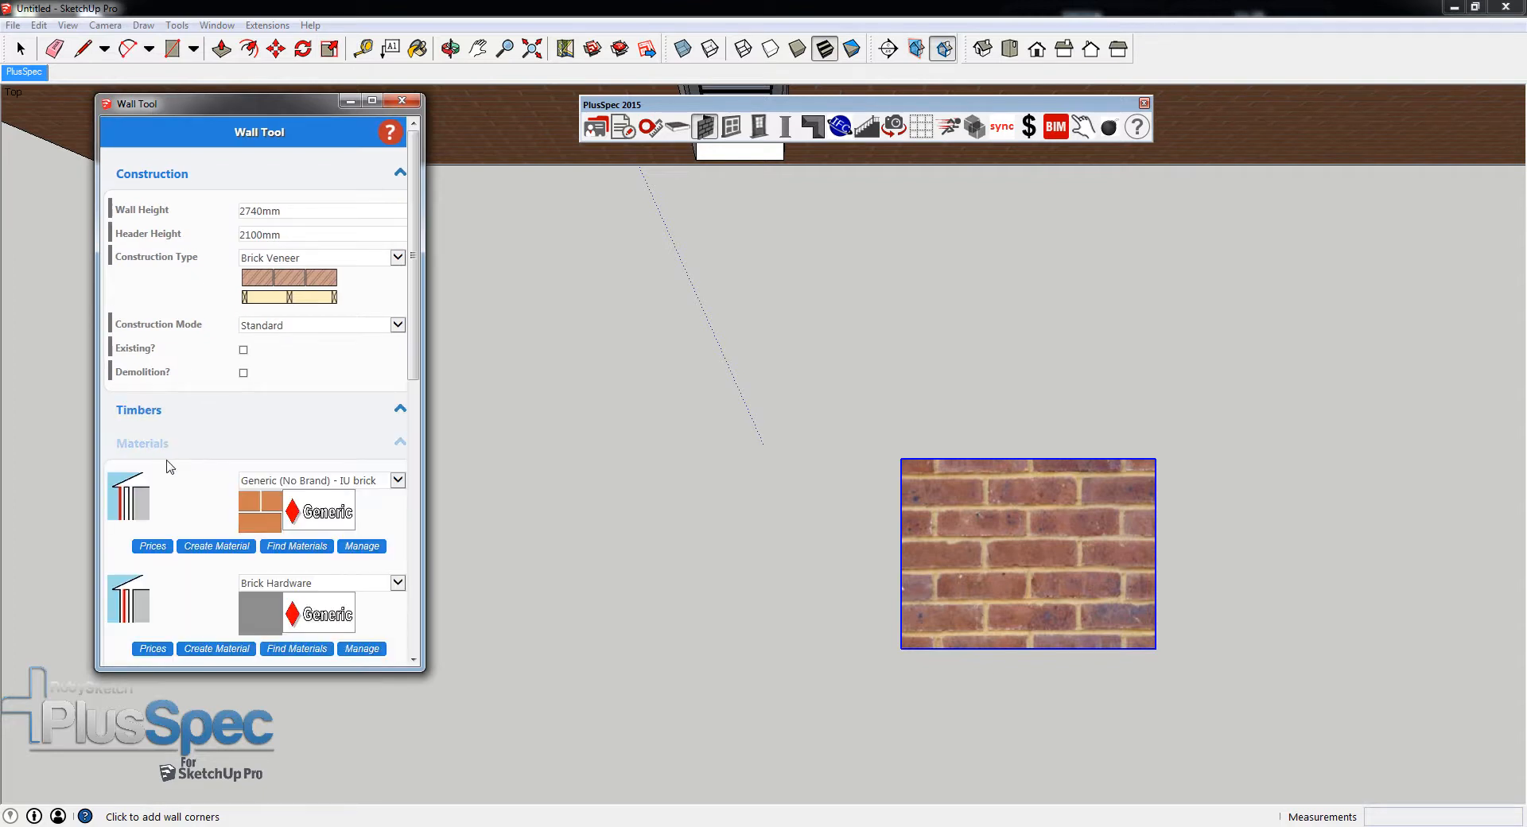
pyautogui.click(200, 547)
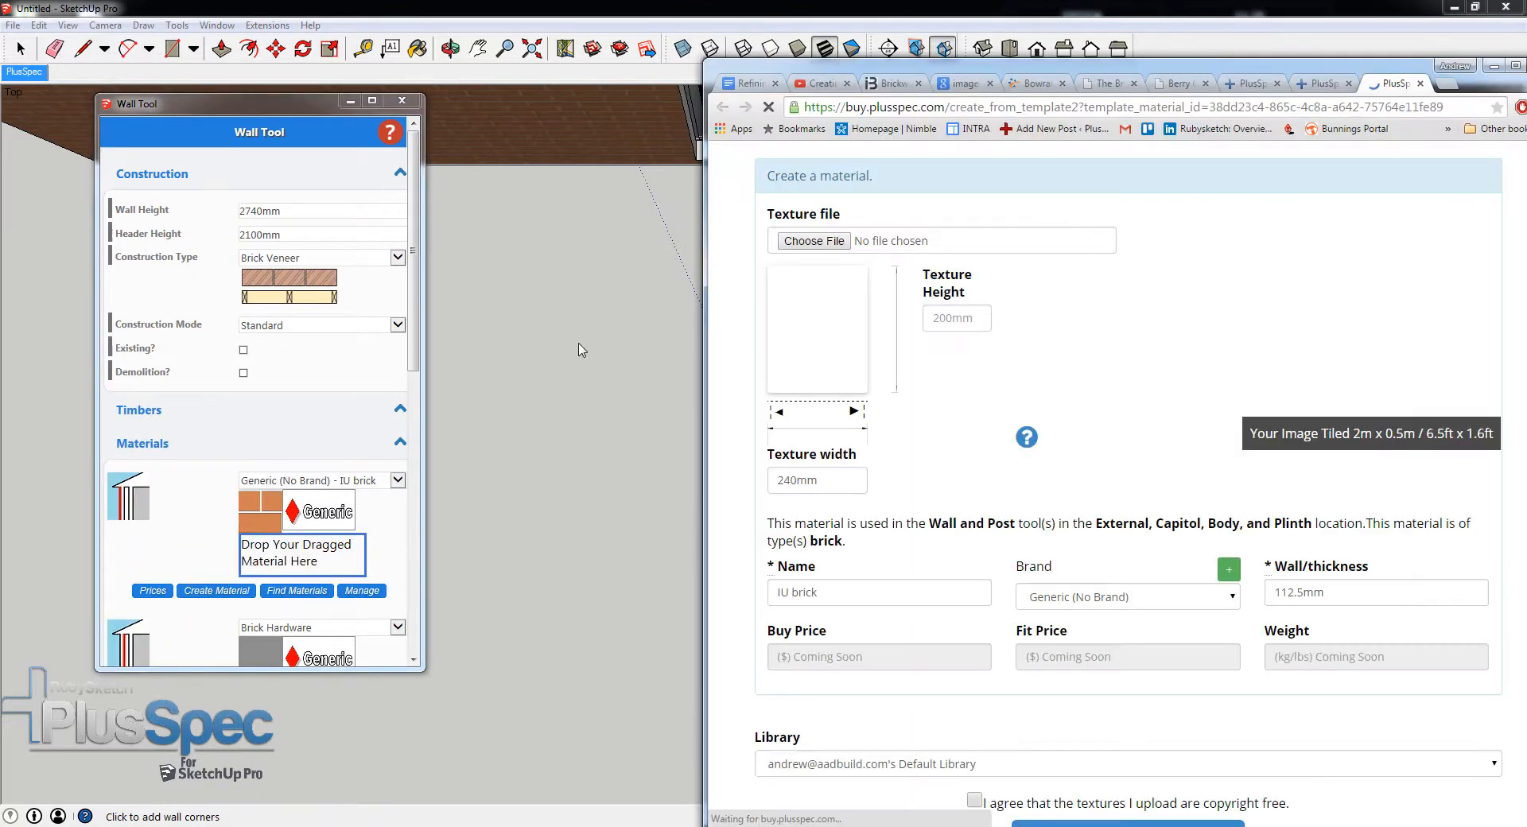
pyautogui.moveTo(946, 71); pyautogui.dragTo(896, 57)
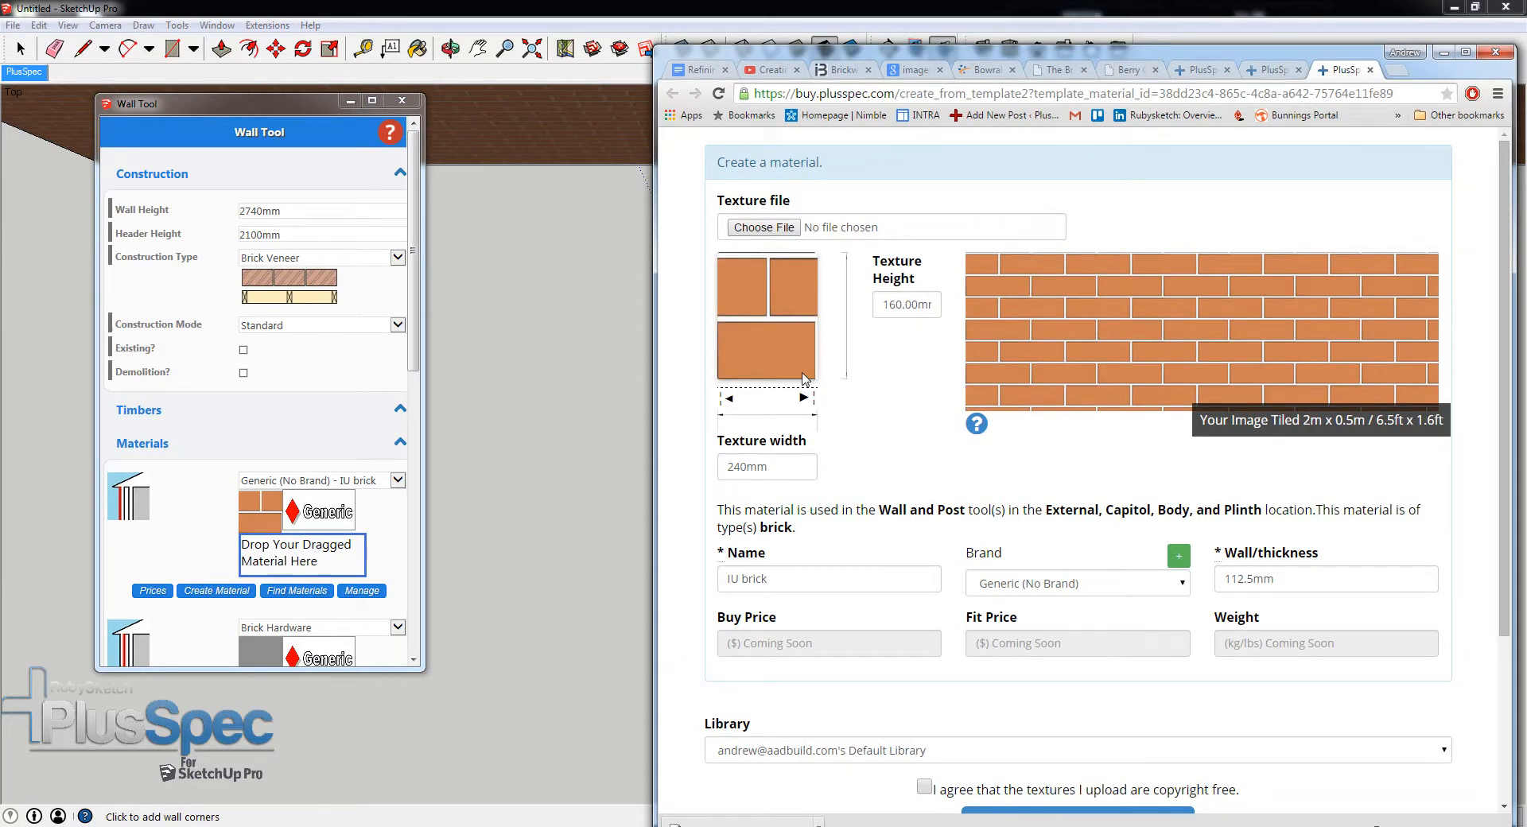
# - Load Berry Grey Brown.PNG as the texture file of the new material
pyautogui.click(760, 228)
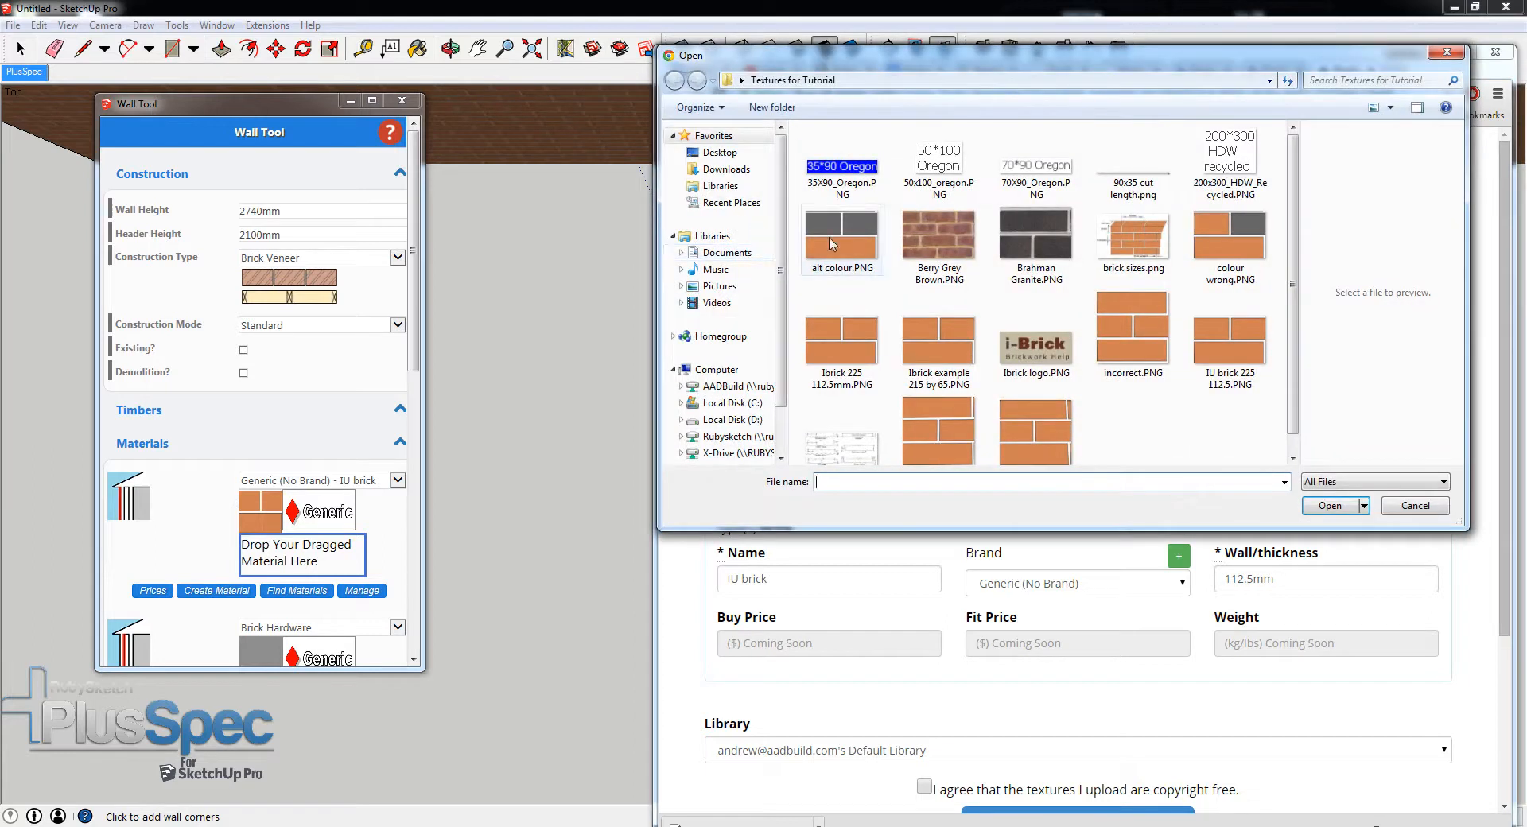
pyautogui.click(926, 244)
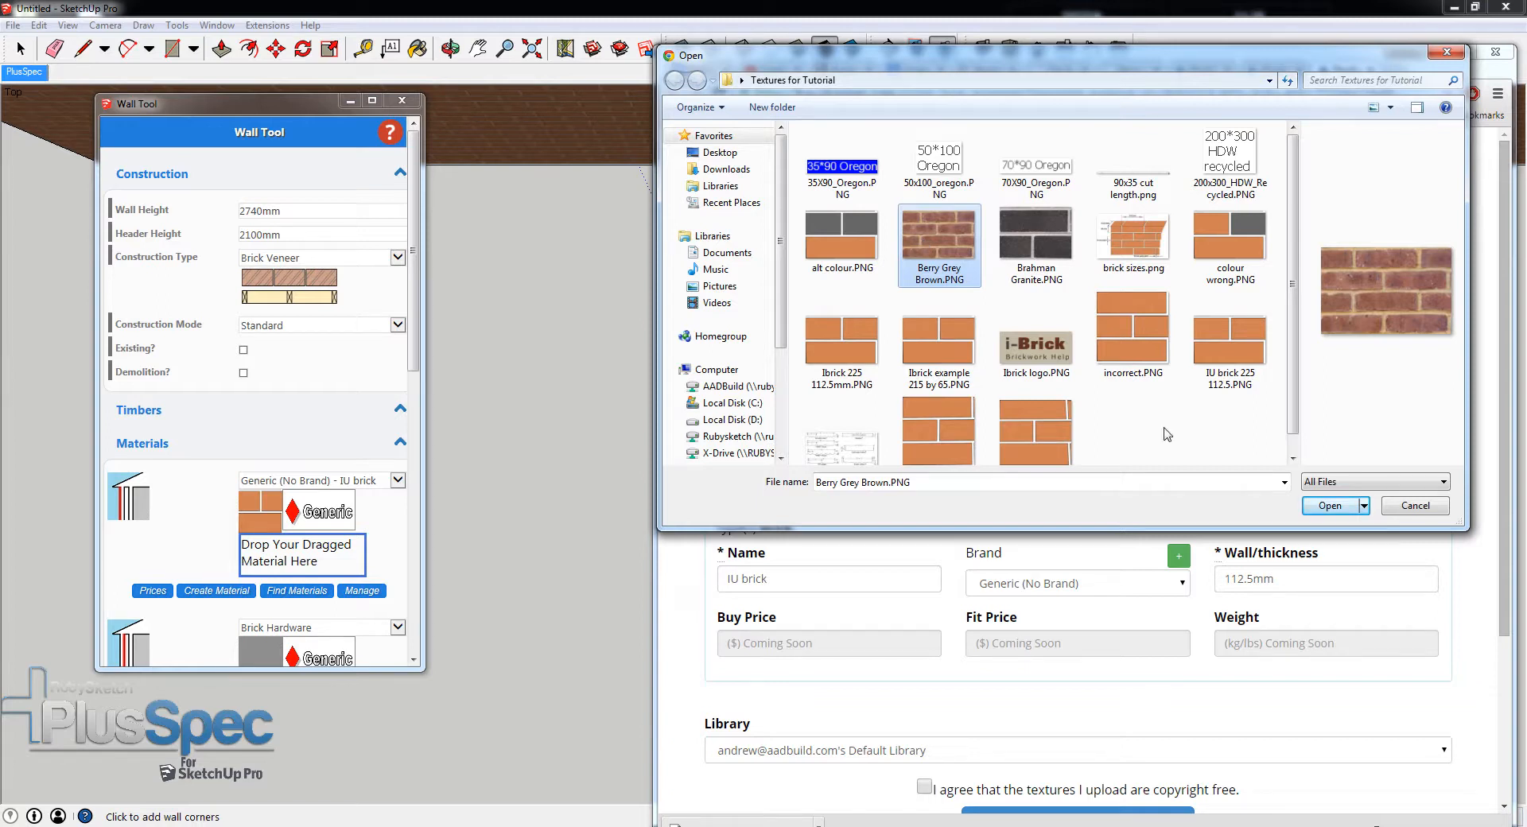
pyautogui.click(1322, 507)
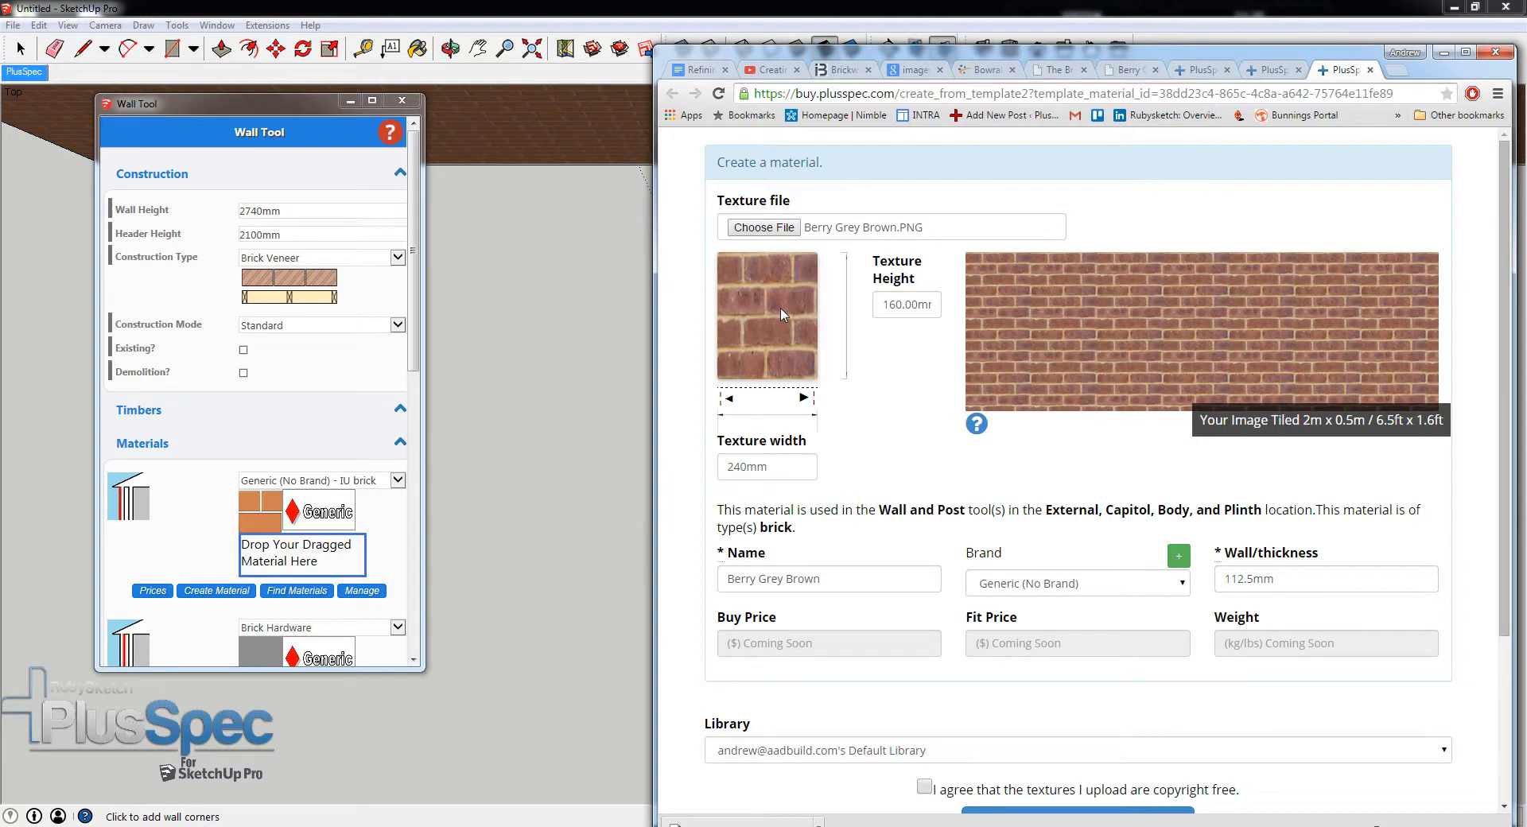
# - Calculate 215 + 10 + 215 in the calculator and set the texture width to 440mm
pyautogui.press('XF86Calculator')
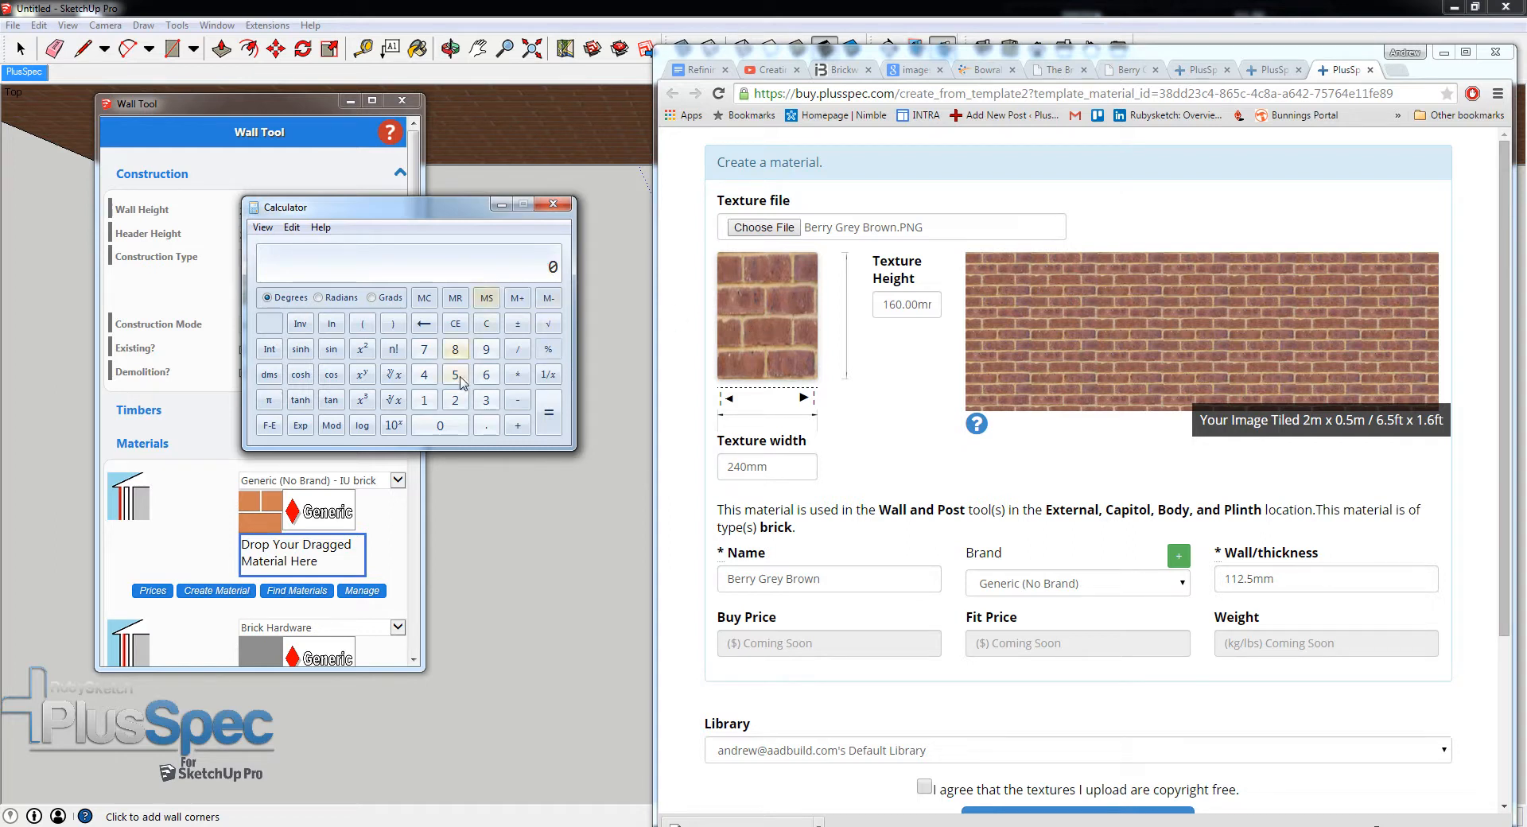
pyautogui.click(453, 401)
pyautogui.click(424, 400)
pyautogui.click(455, 374)
pyautogui.click(517, 425)
pyautogui.click(424, 400)
pyautogui.click(439, 426)
pyautogui.click(549, 416)
pyautogui.click(515, 428)
pyautogui.click(455, 400)
pyautogui.click(424, 400)
pyautogui.click(454, 382)
pyautogui.click(548, 418)
pyautogui.click(741, 465)
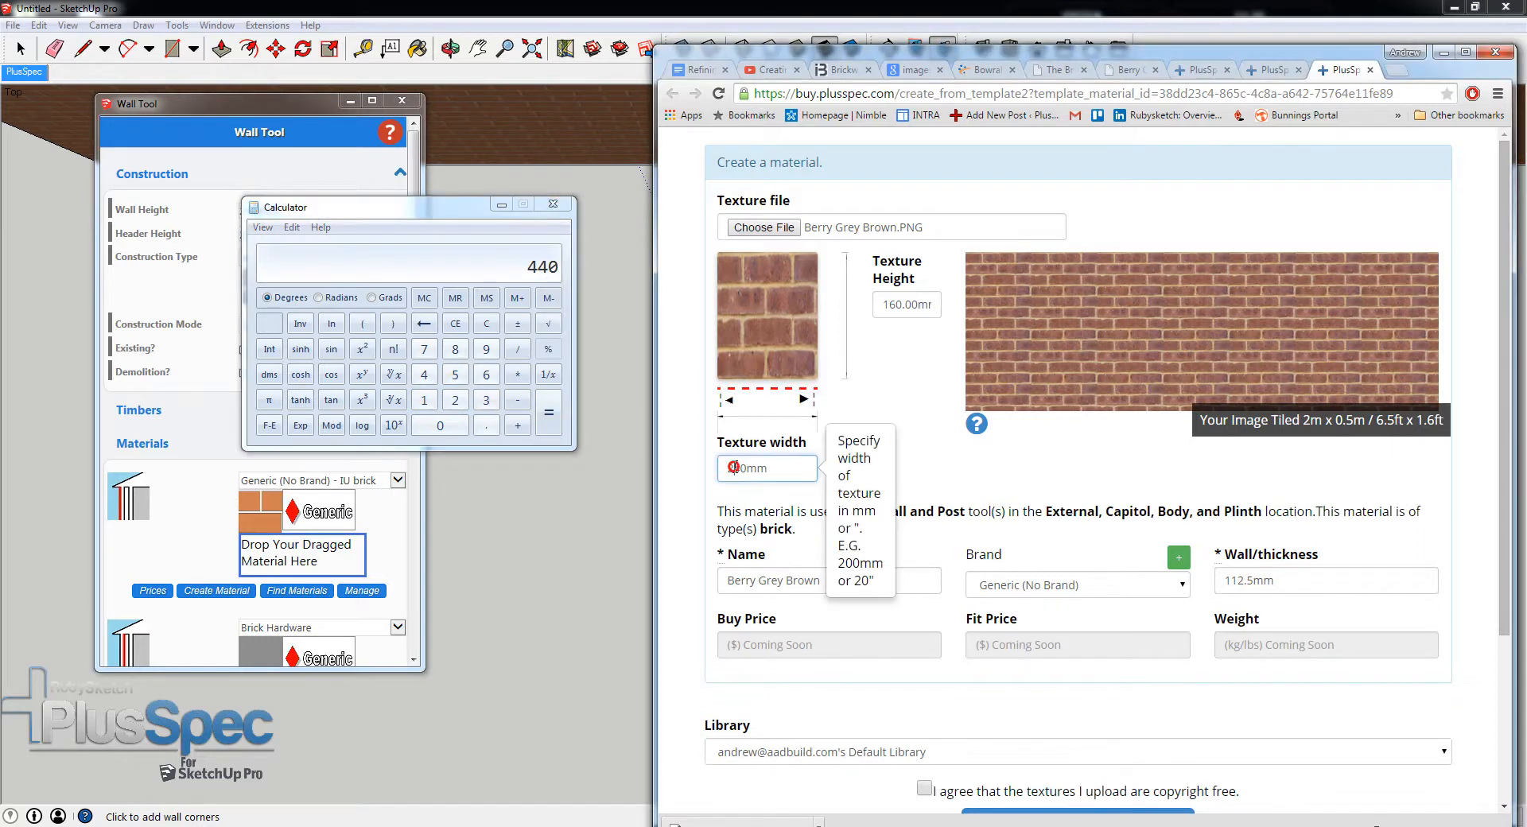
pyautogui.write('44')
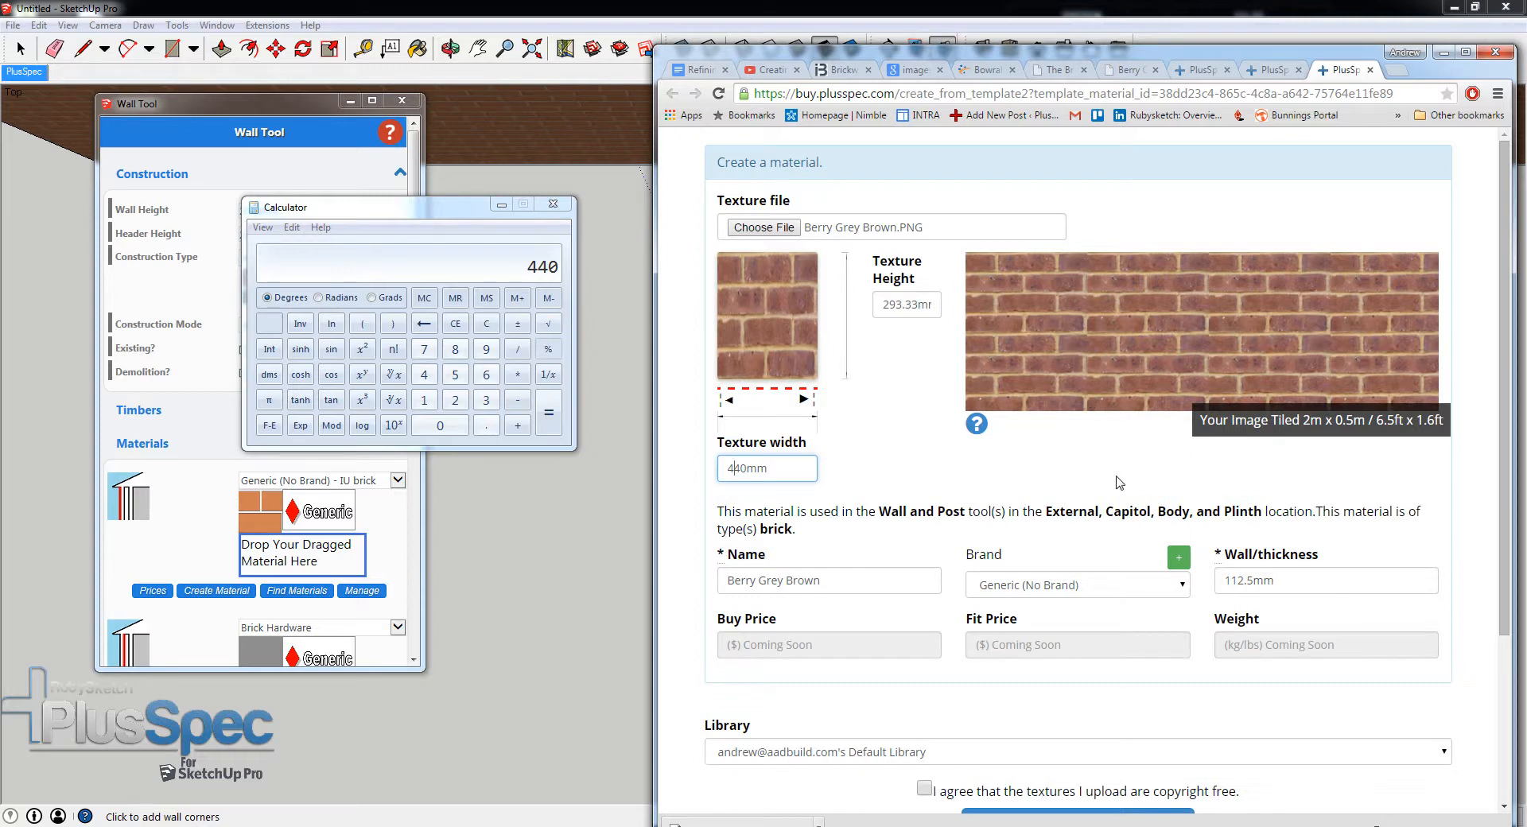
# - Start a new brand for the material, check the manufacturer's name on its web page, and name the brand Bovingdon Bricks UK
pyautogui.click(1181, 561)
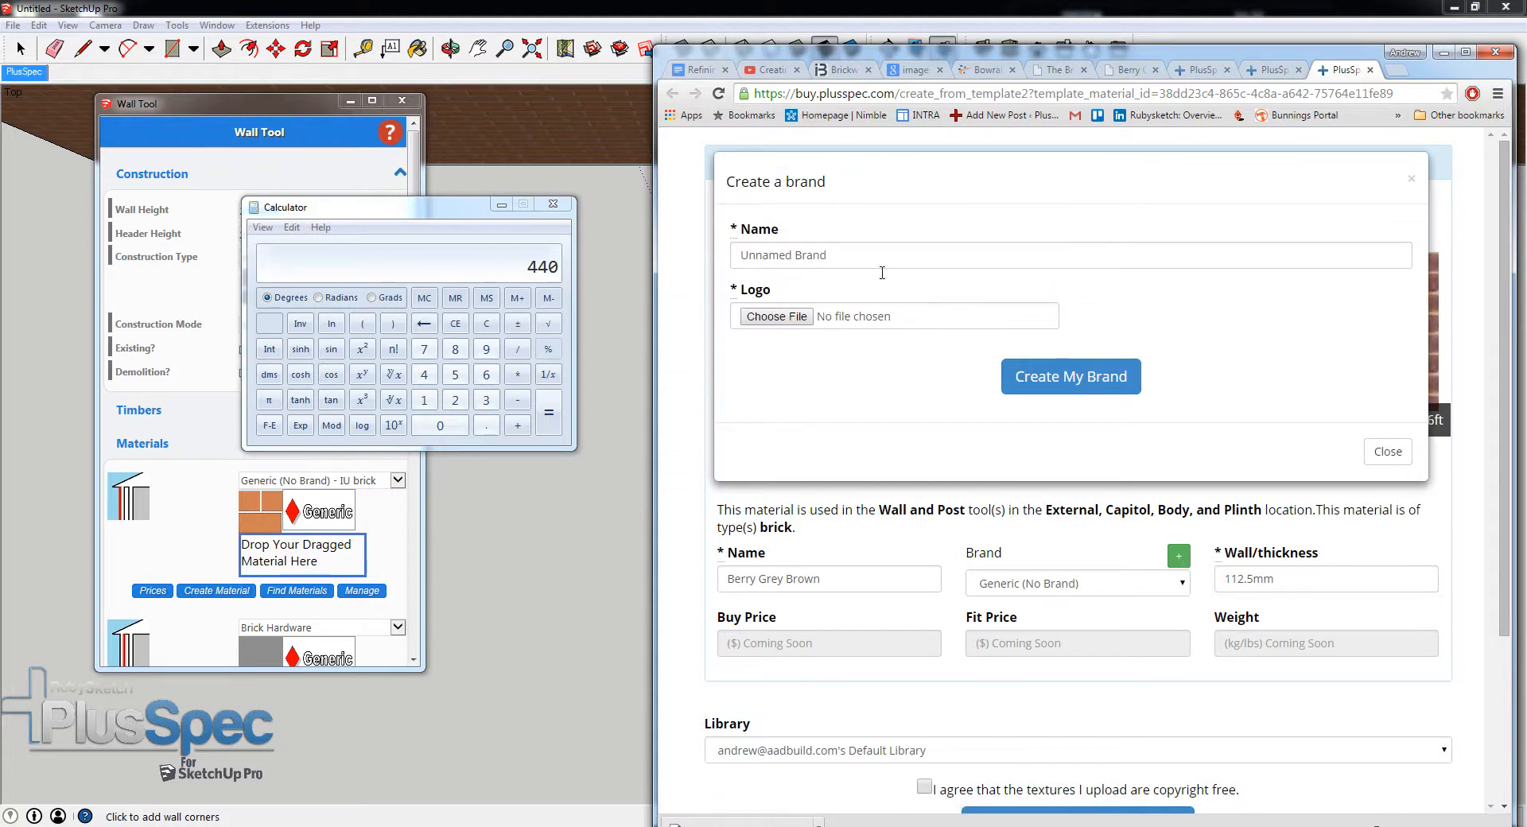
pyautogui.click(1140, 72)
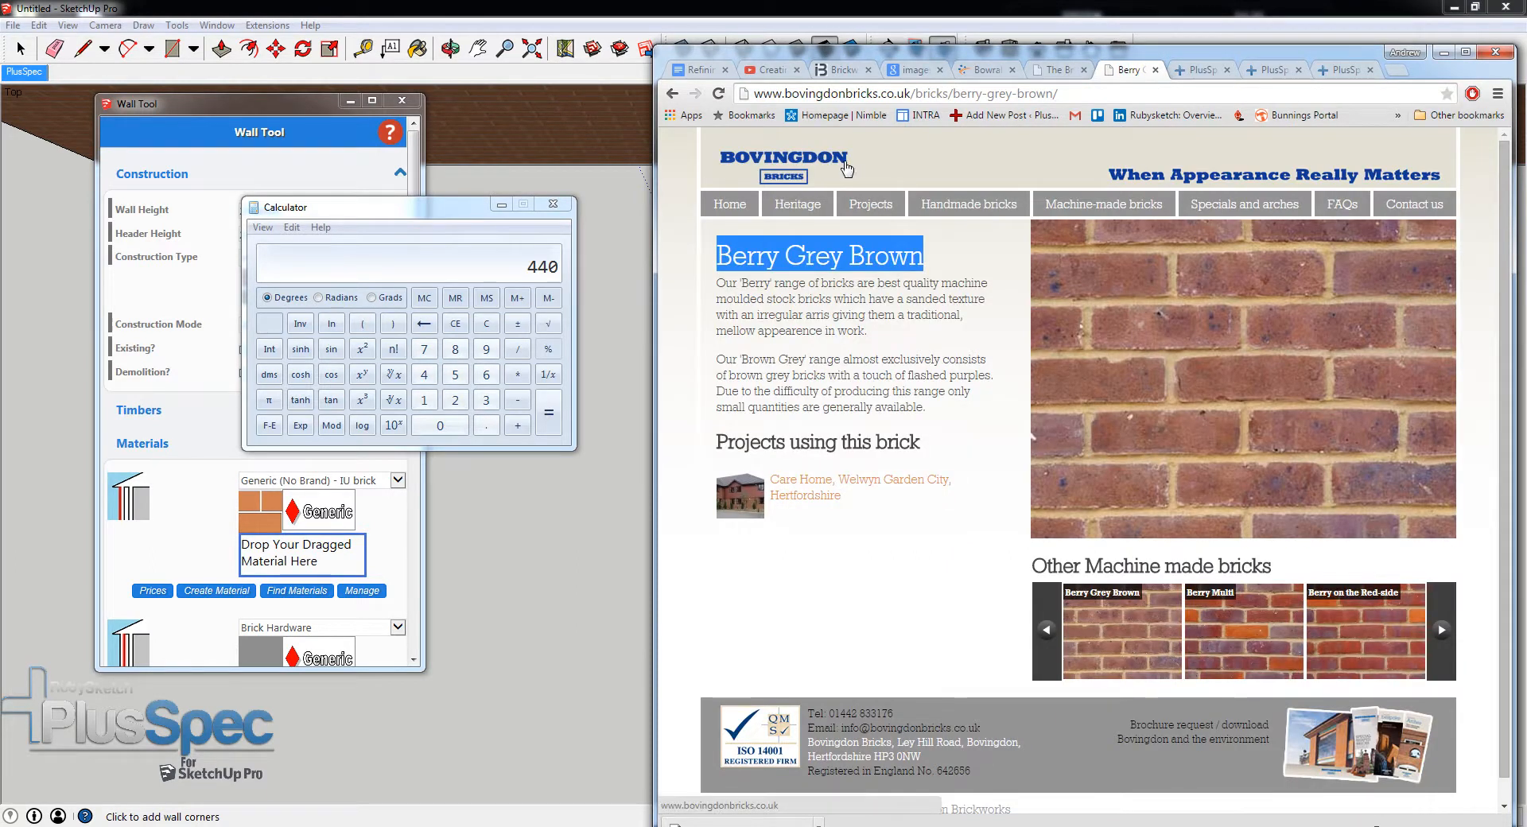
pyautogui.moveTo(846, 167)
pyautogui.mouseDown()
pyautogui.moveTo(759, 157)
pyautogui.moveTo(855, 163)
pyautogui.mouseUp()
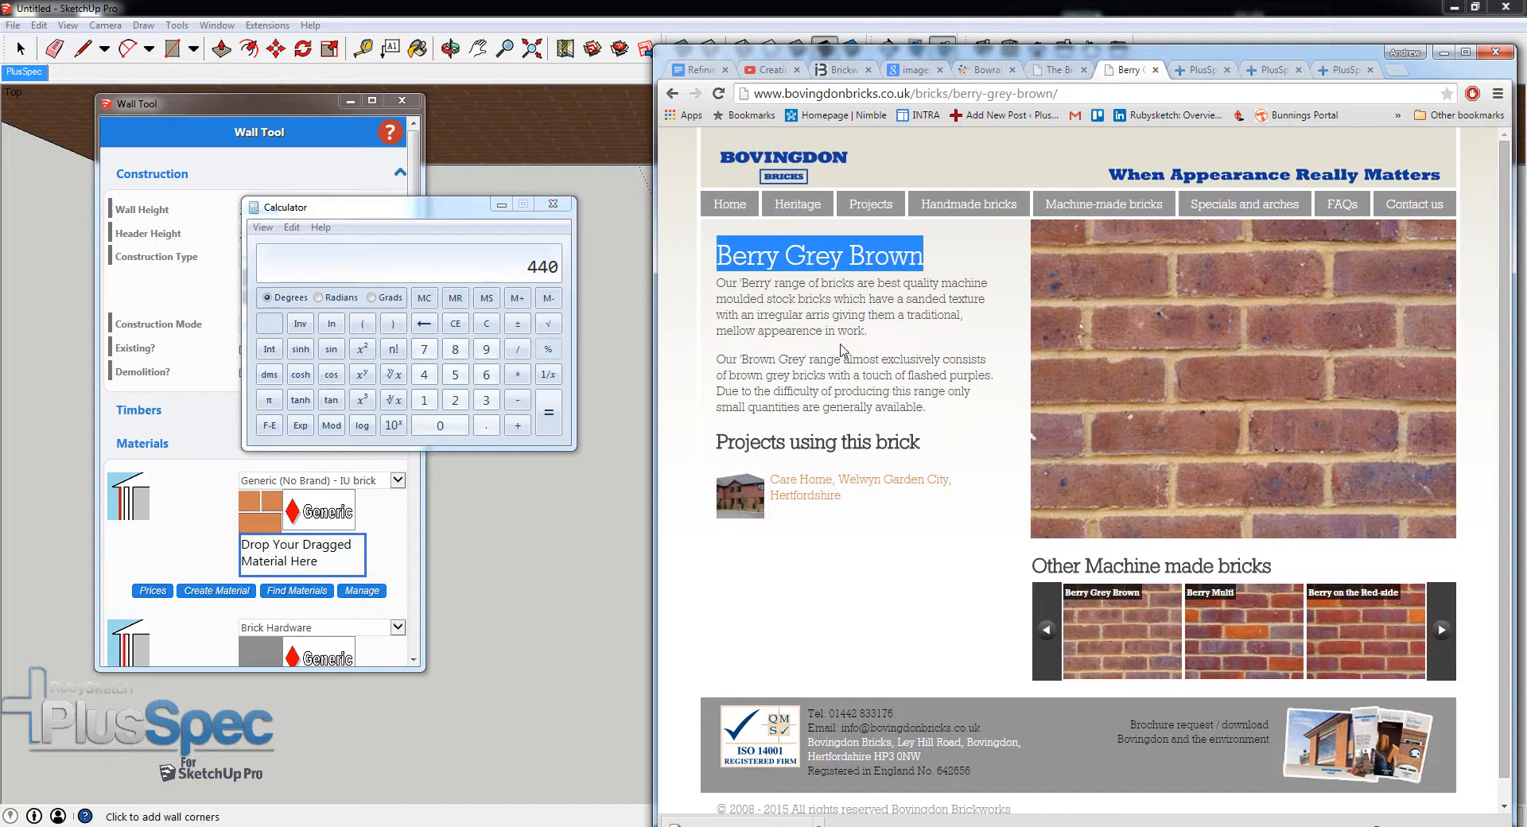
pyautogui.click(1344, 70)
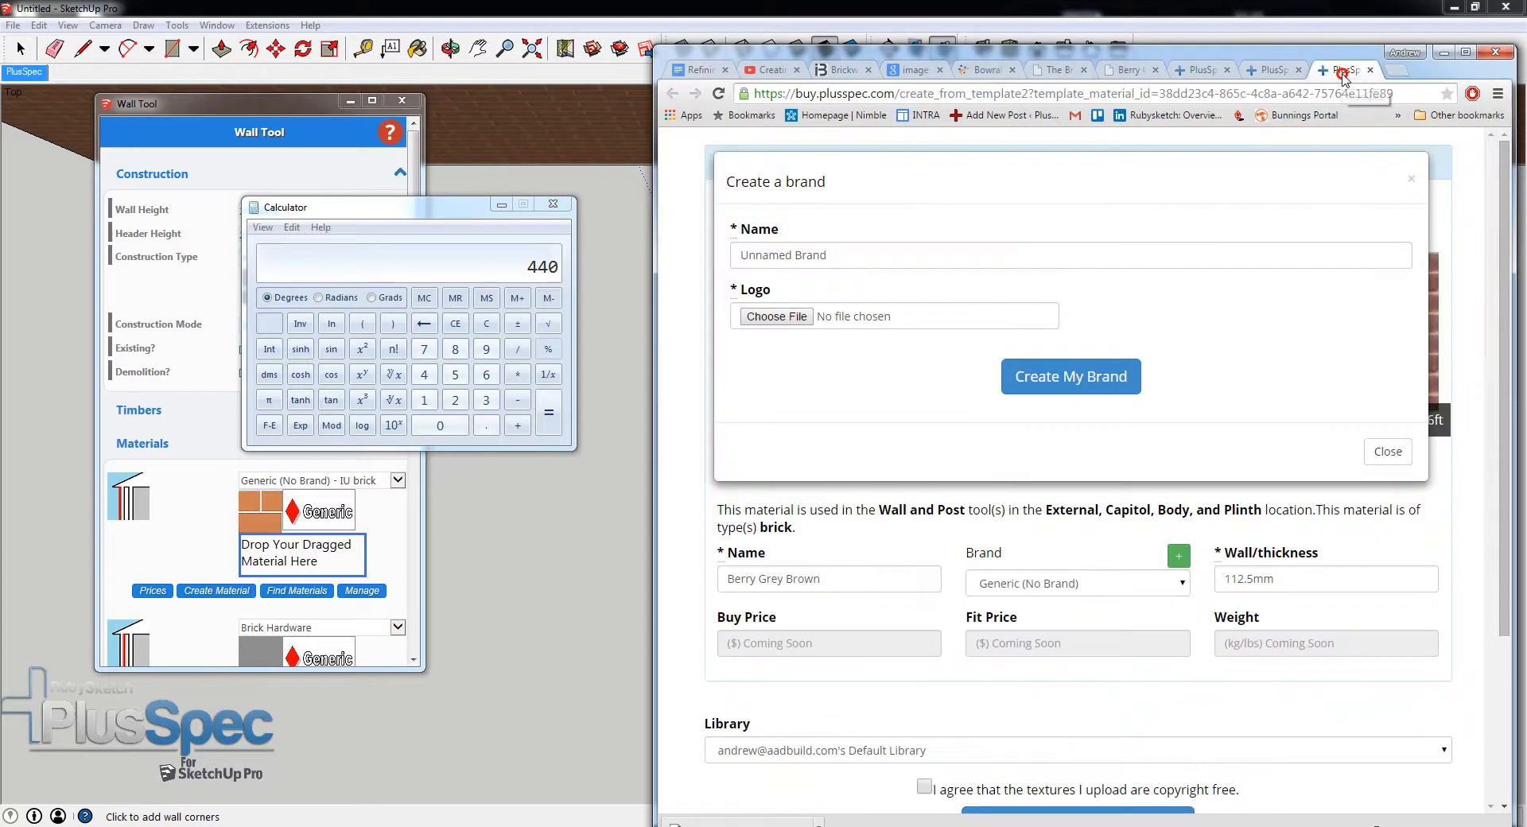
pyautogui.click(805, 257)
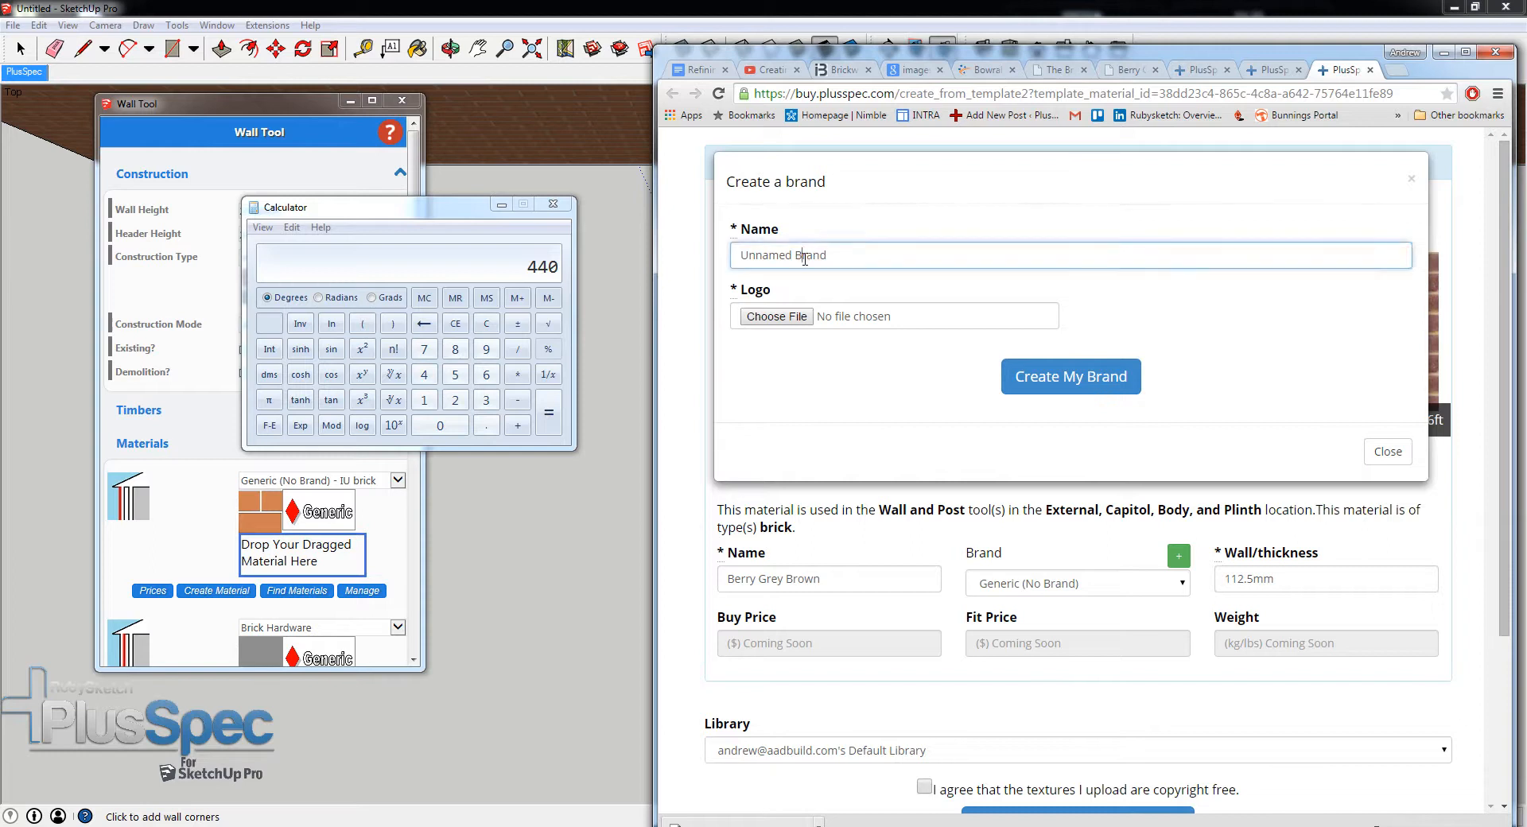
pyautogui.write('bOVINGDON BRICKS uk')
pyautogui.moveTo(950, 256); pyautogui.dragTo(914, 261)
pyautogui.write('uk')
# - Capture the Bovingdon Bricks logo from the manufacturer's web page with the Snipping Tool
pyautogui.click(1127, 71)
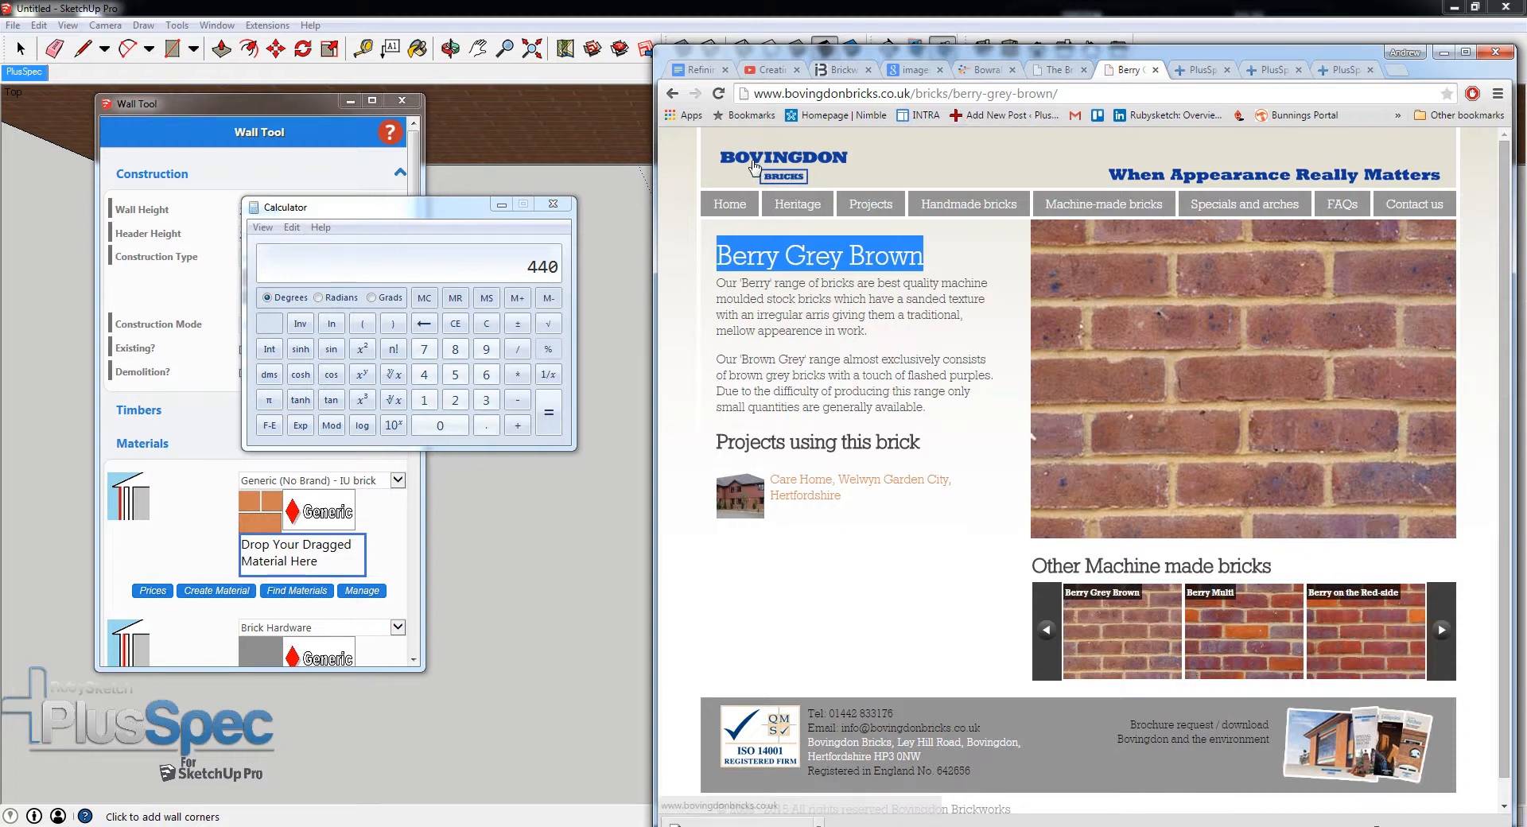
pyautogui.press('super')
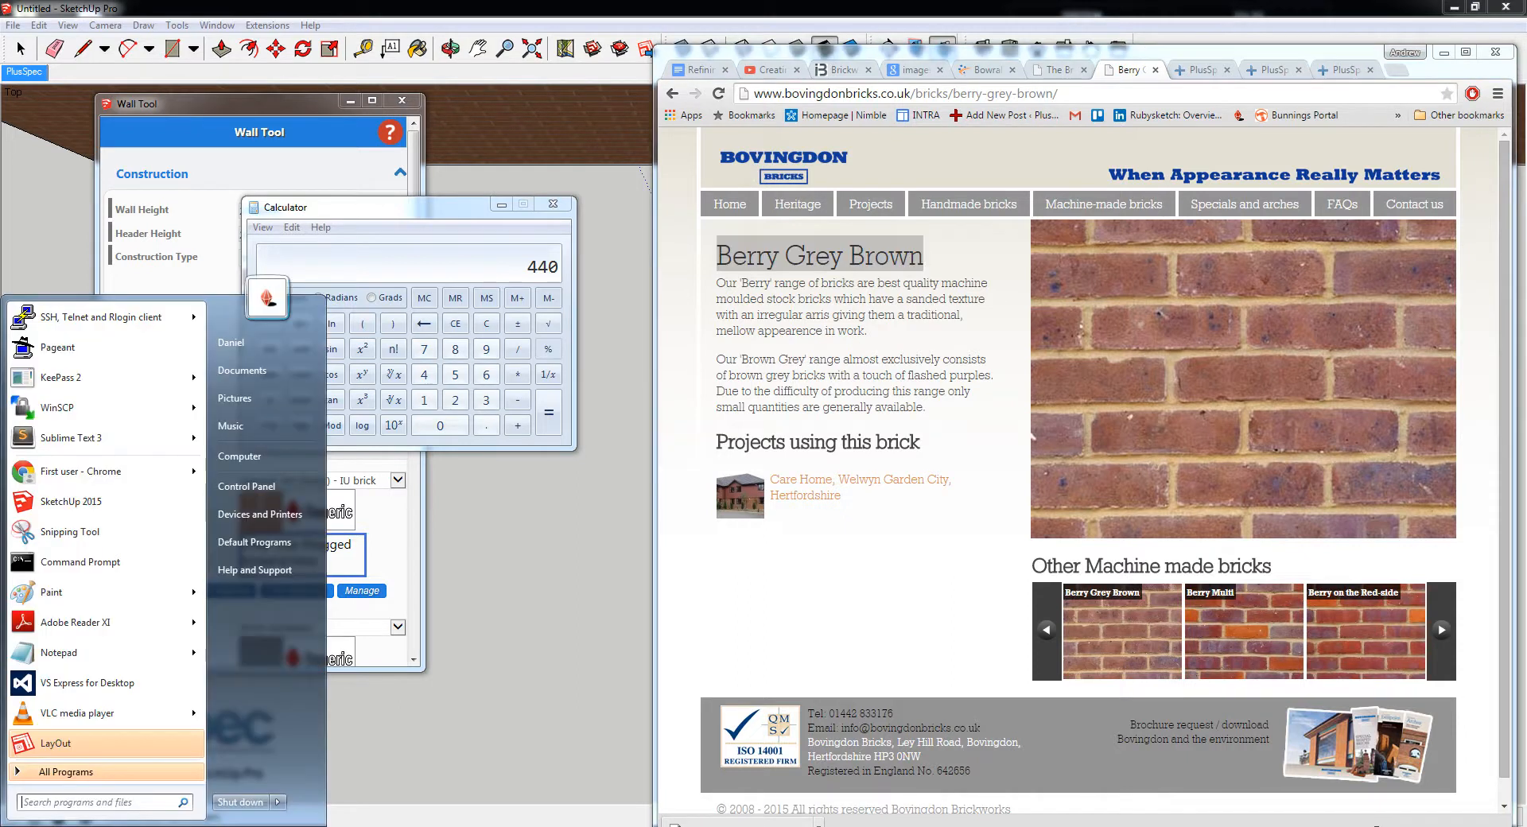
pyautogui.moveTo(95, 628)
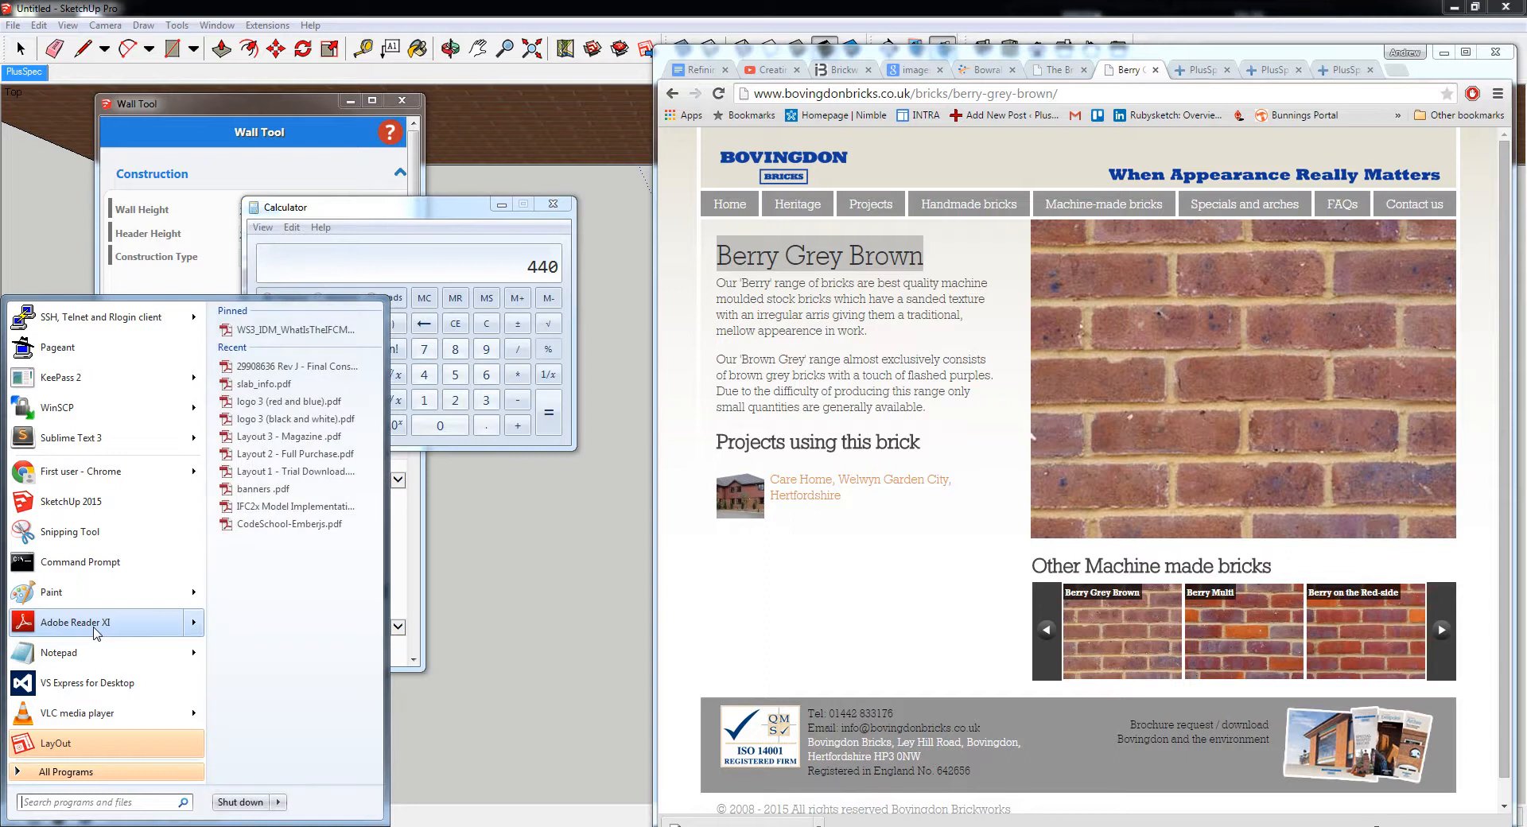
pyautogui.click(75, 531)
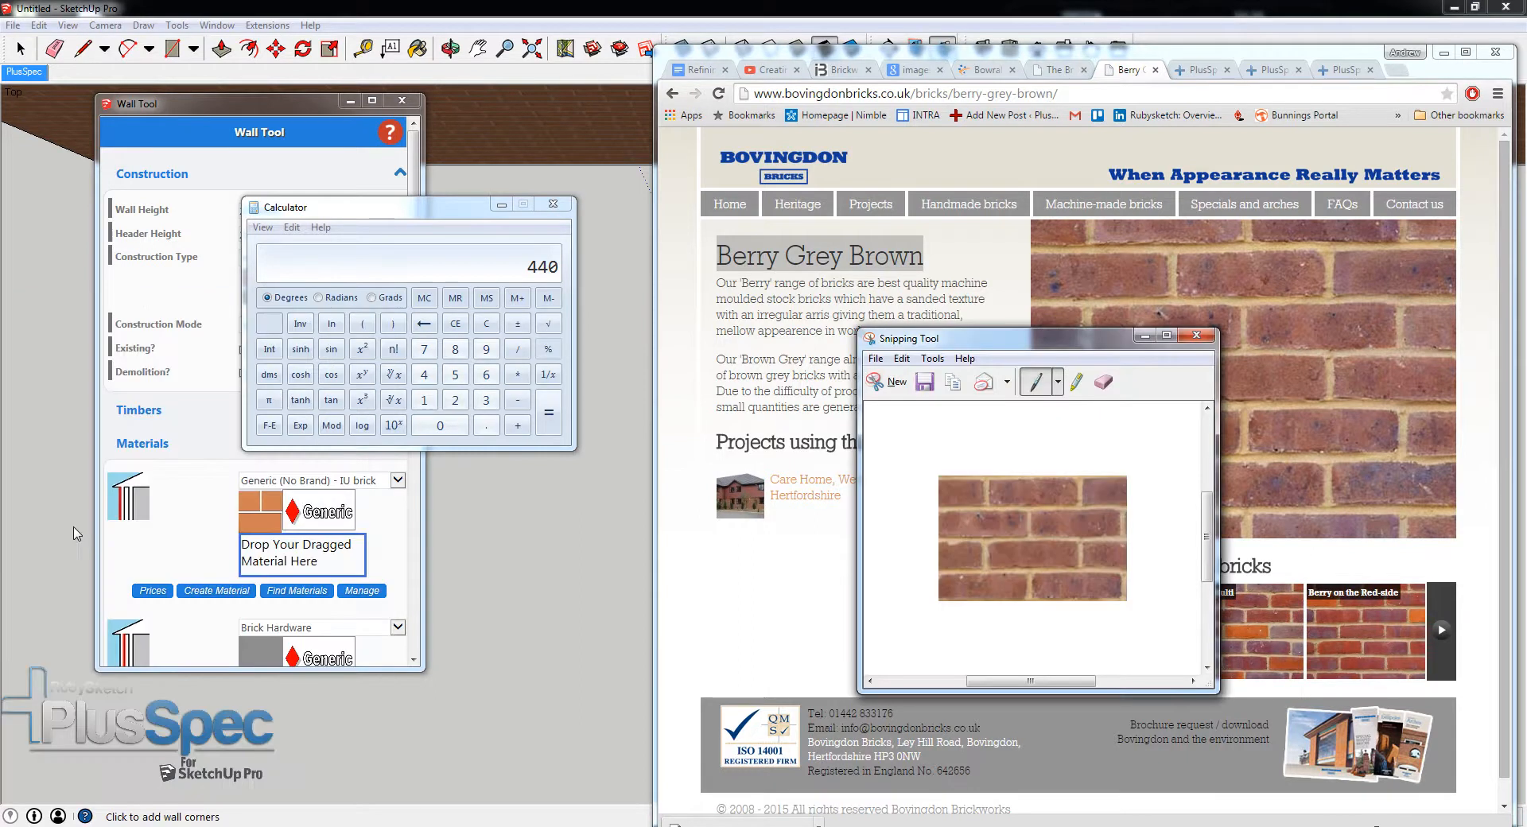
pyautogui.click(890, 382)
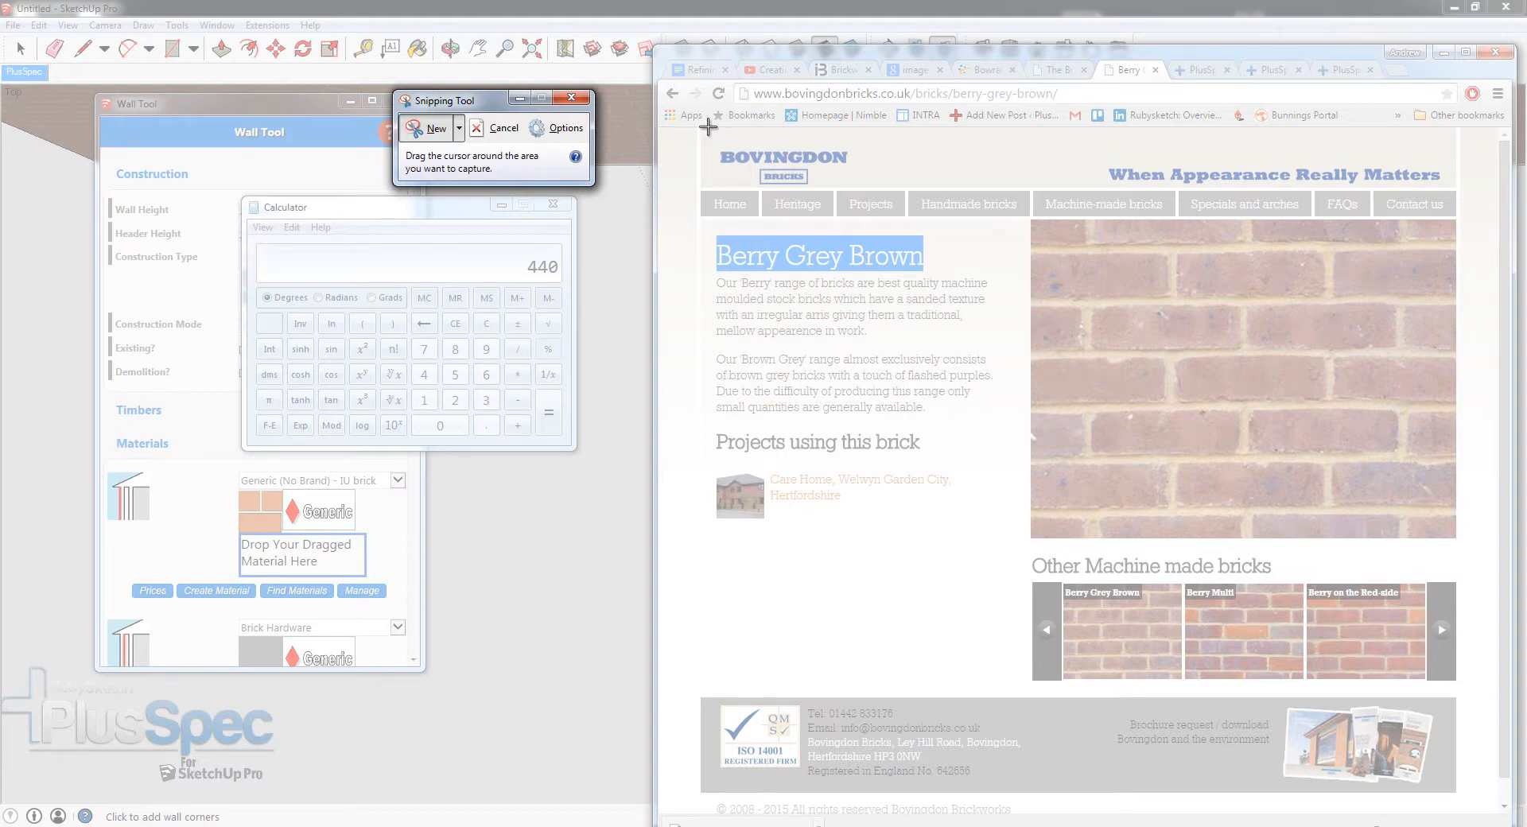
pyautogui.moveTo(707, 126); pyautogui.dragTo(858, 189)
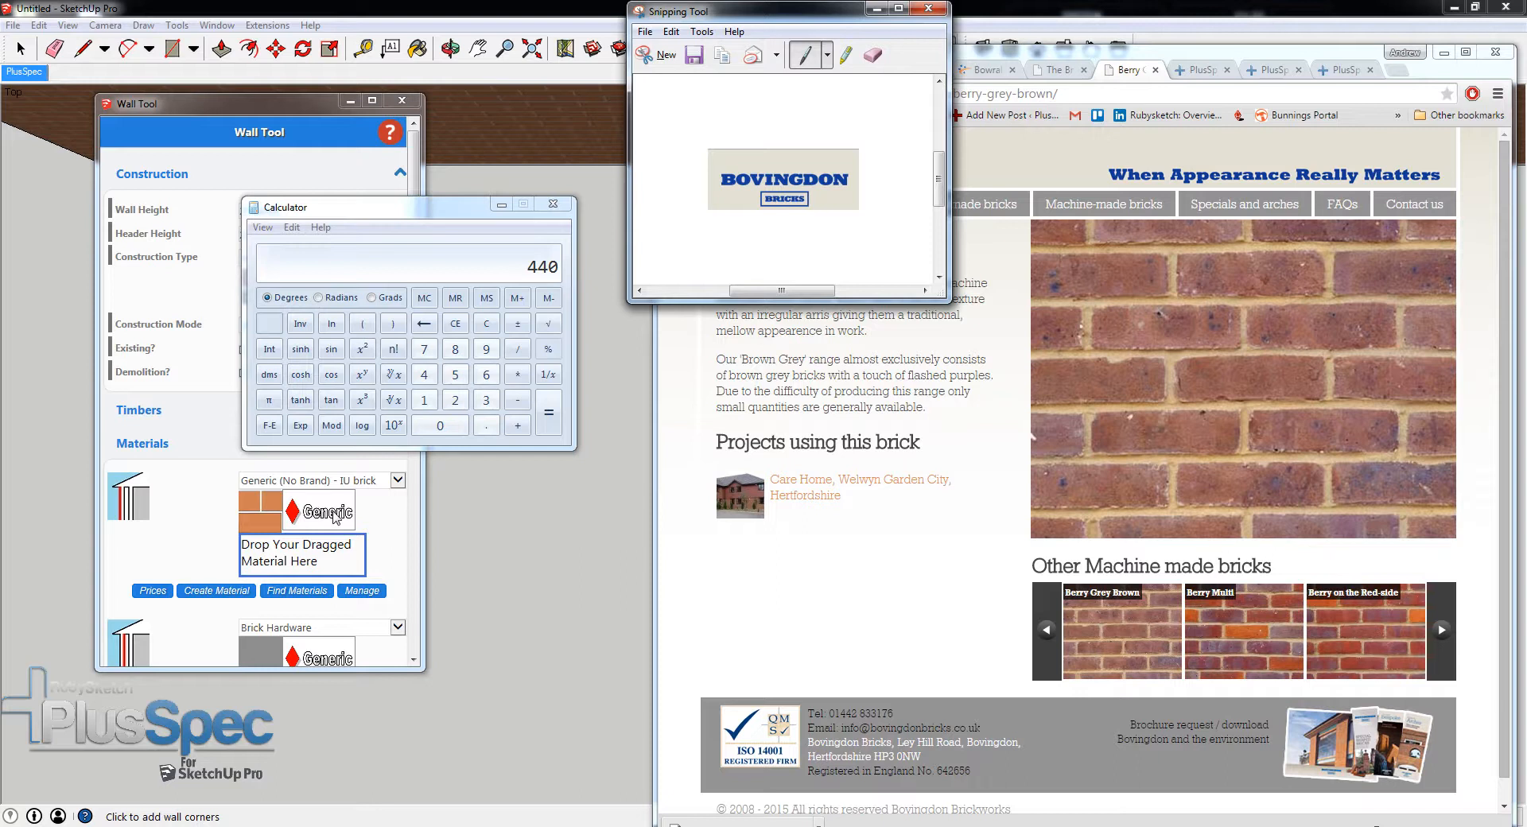
# - Save the captured logo as BOVINGDON BRICK LOGO in PNG format in the Textures for Tutorial folder
pyautogui.click(697, 57)
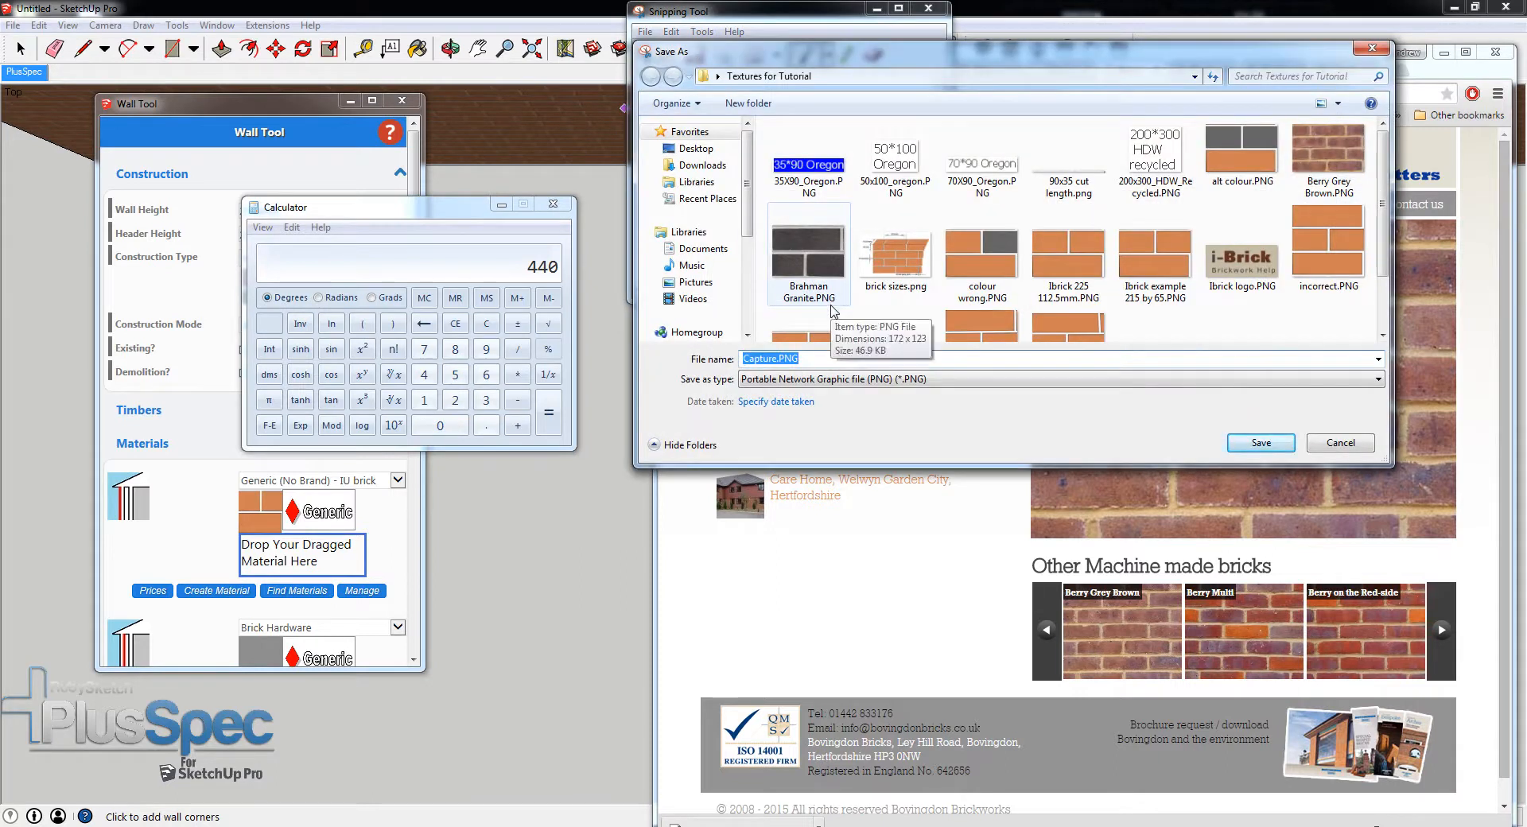
pyautogui.write('bOVING')
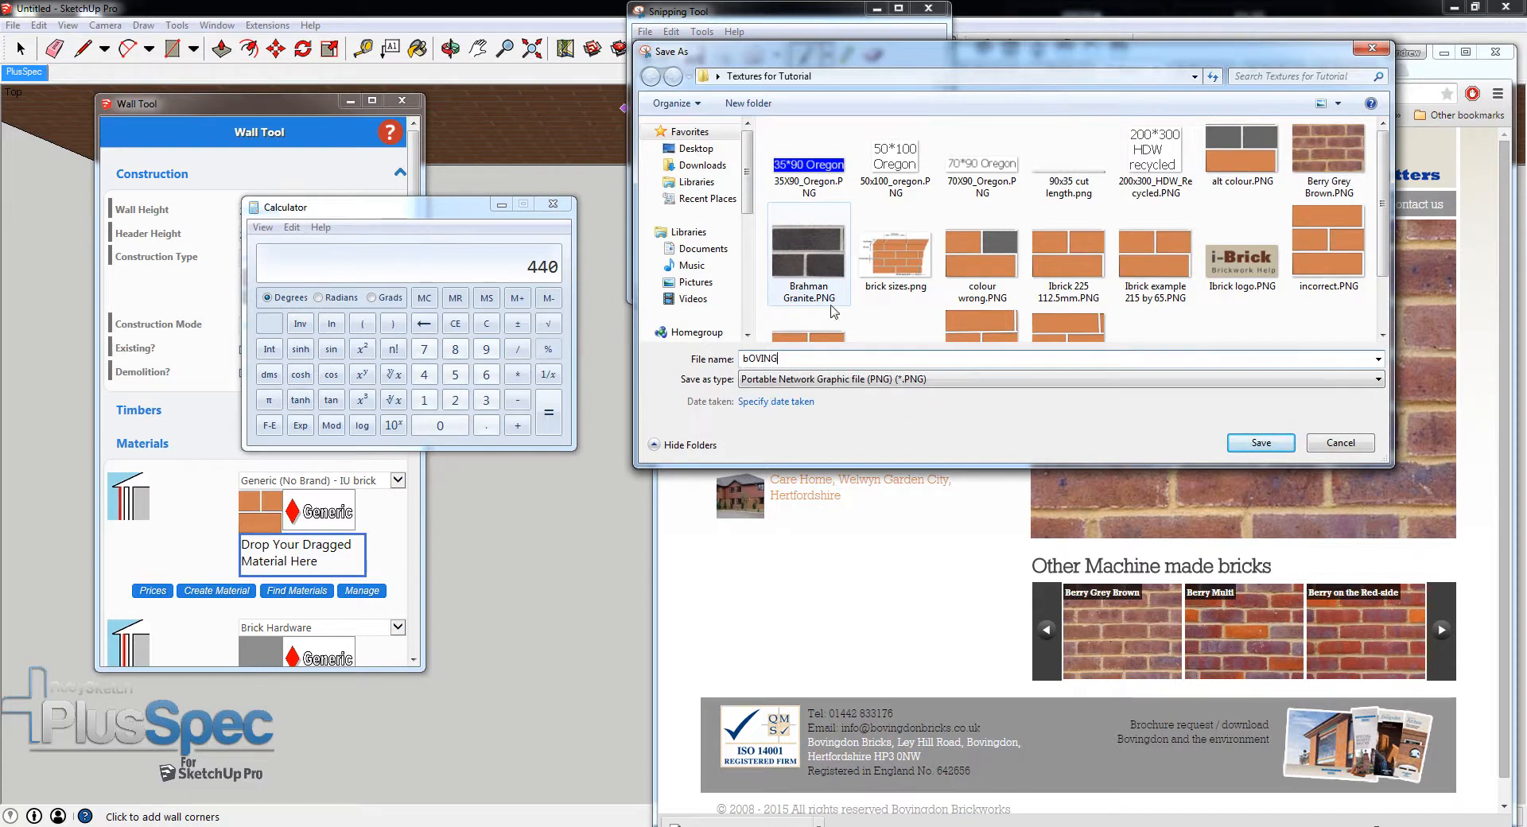
pyautogui.write('DON BRICK LOGO')
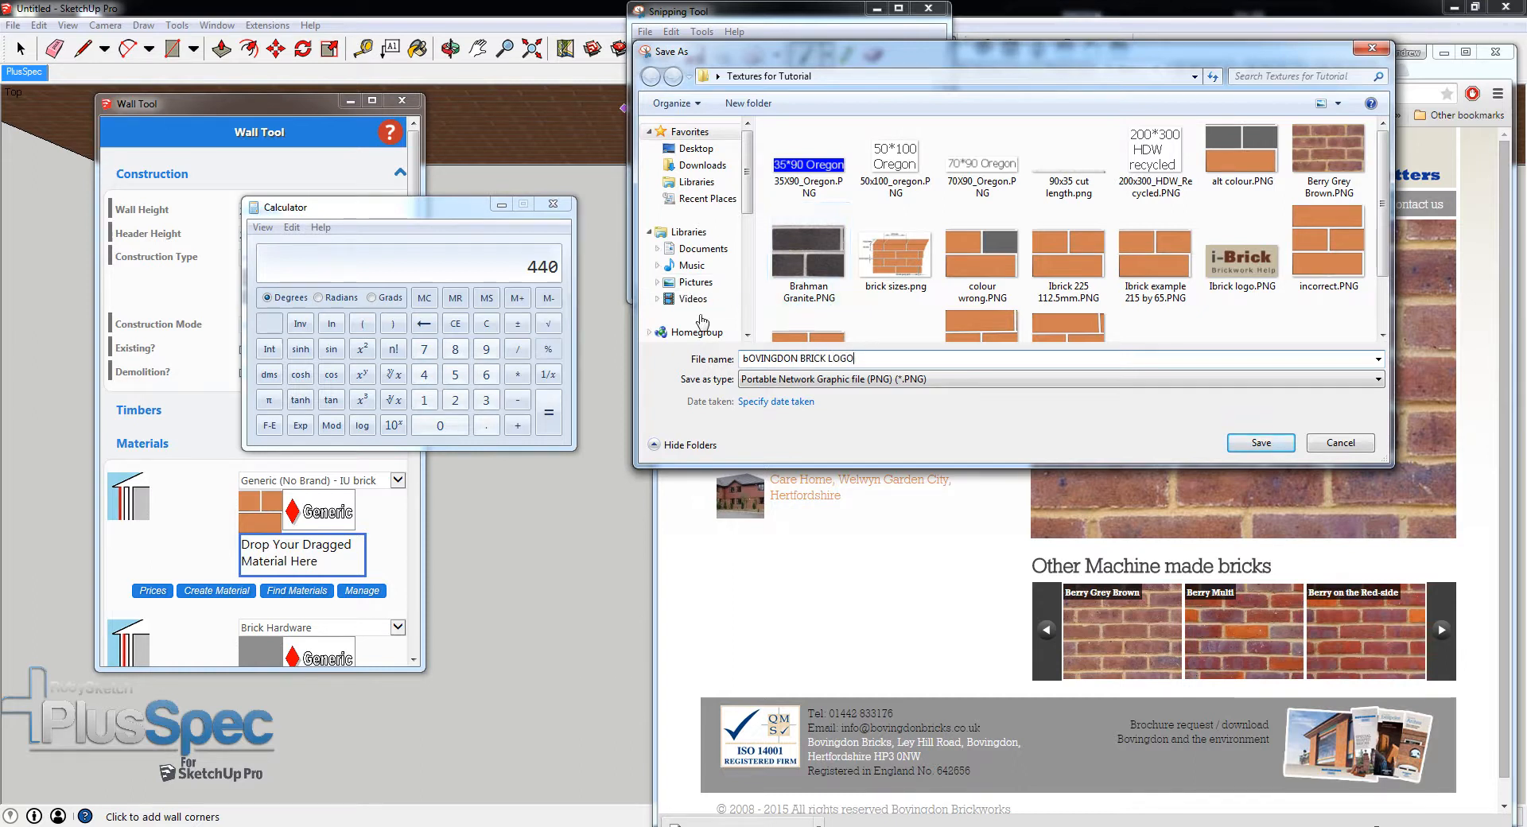
pyautogui.click(742, 360)
pyautogui.press('BackSpace')
pyautogui.write('B')
pyautogui.click(1256, 444)
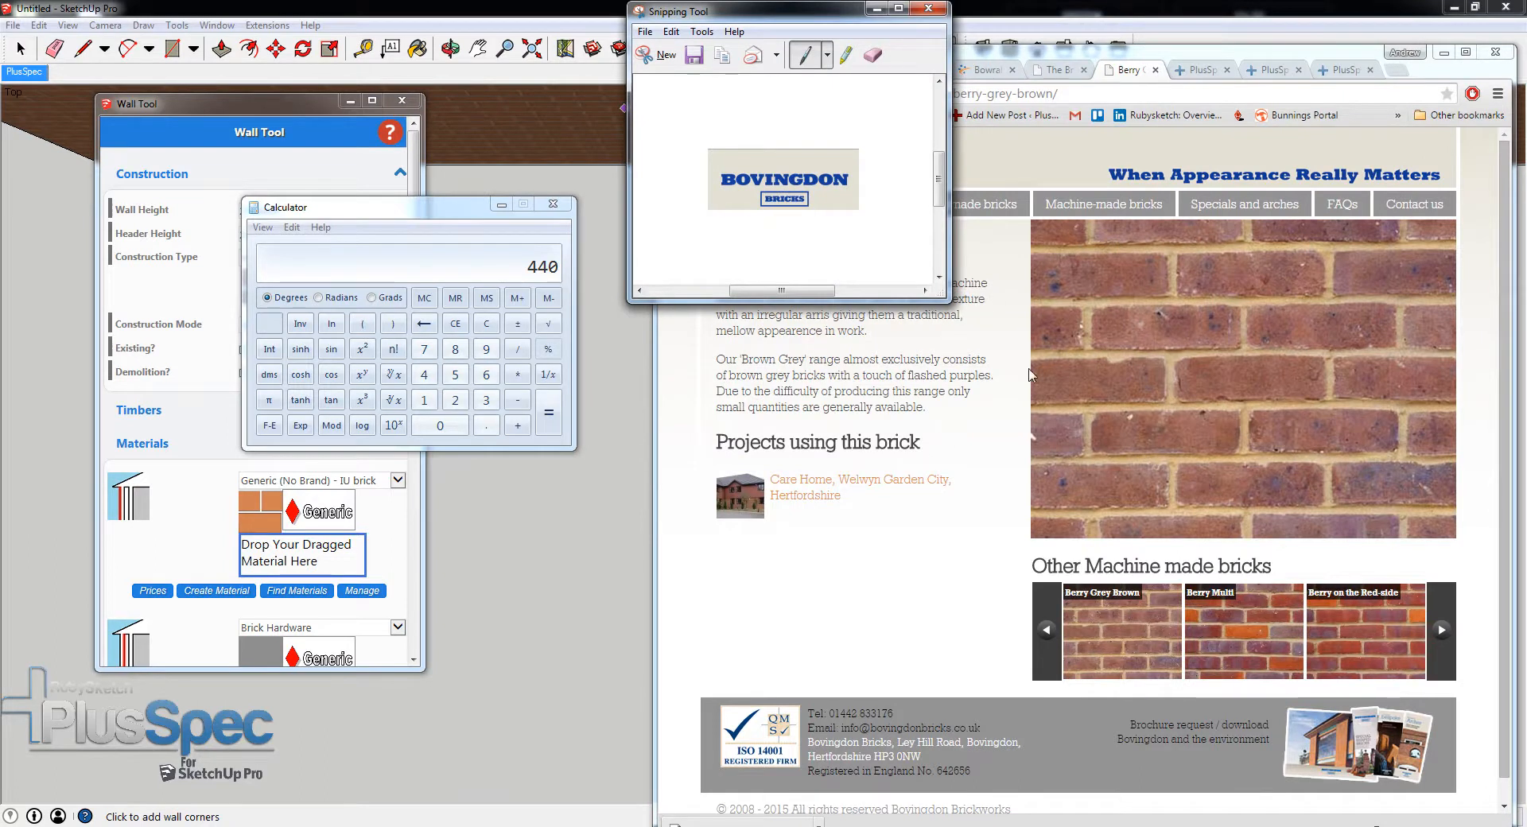
# - Return to the brand creation form and load BOVINGDON BRICK LOGO.PNG as the brand's logo
pyautogui.click(1344, 70)
pyautogui.click(785, 318)
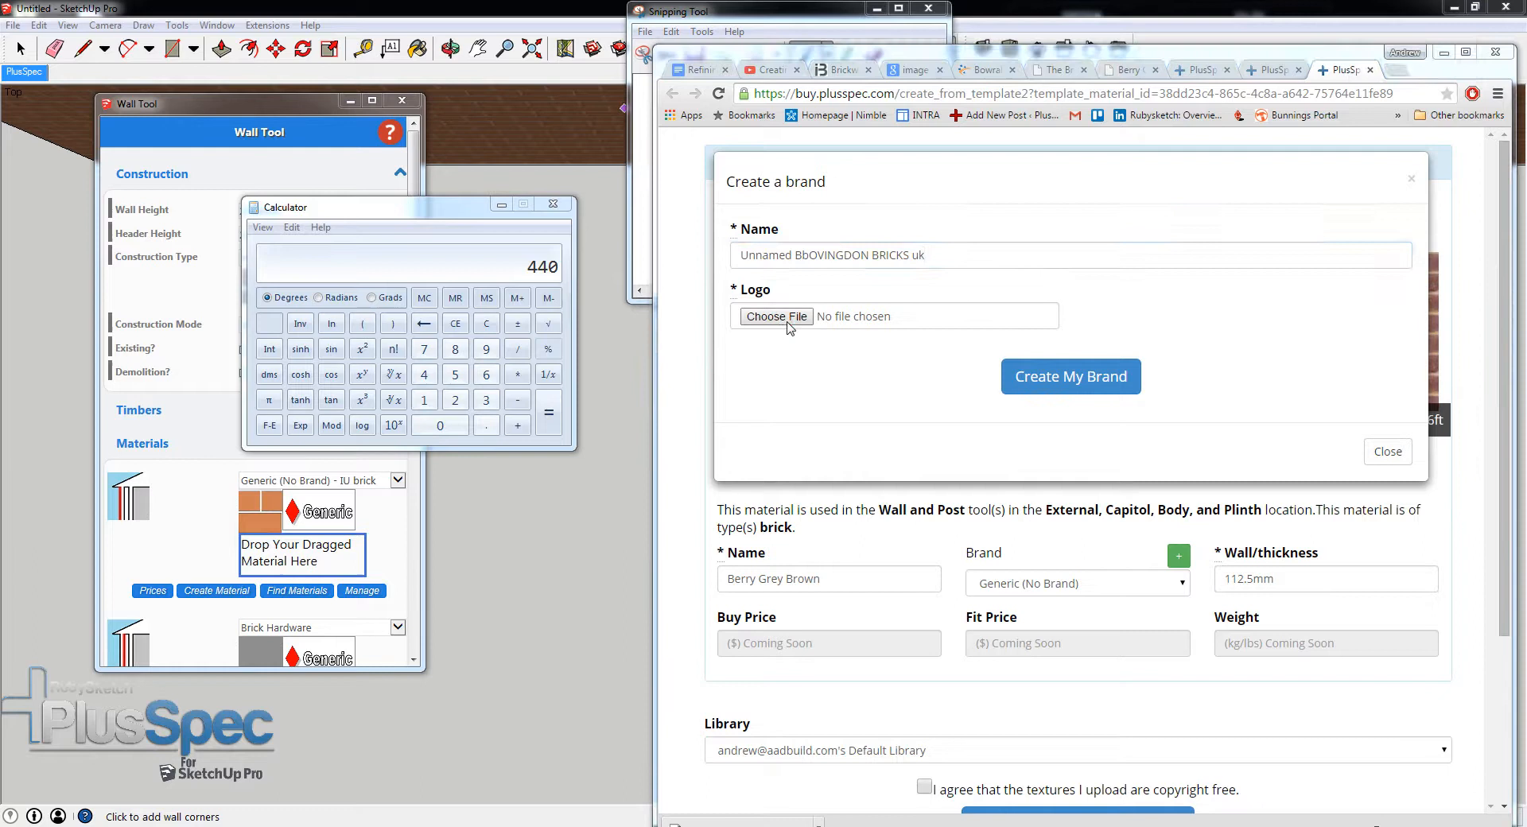
pyautogui.click(1046, 270)
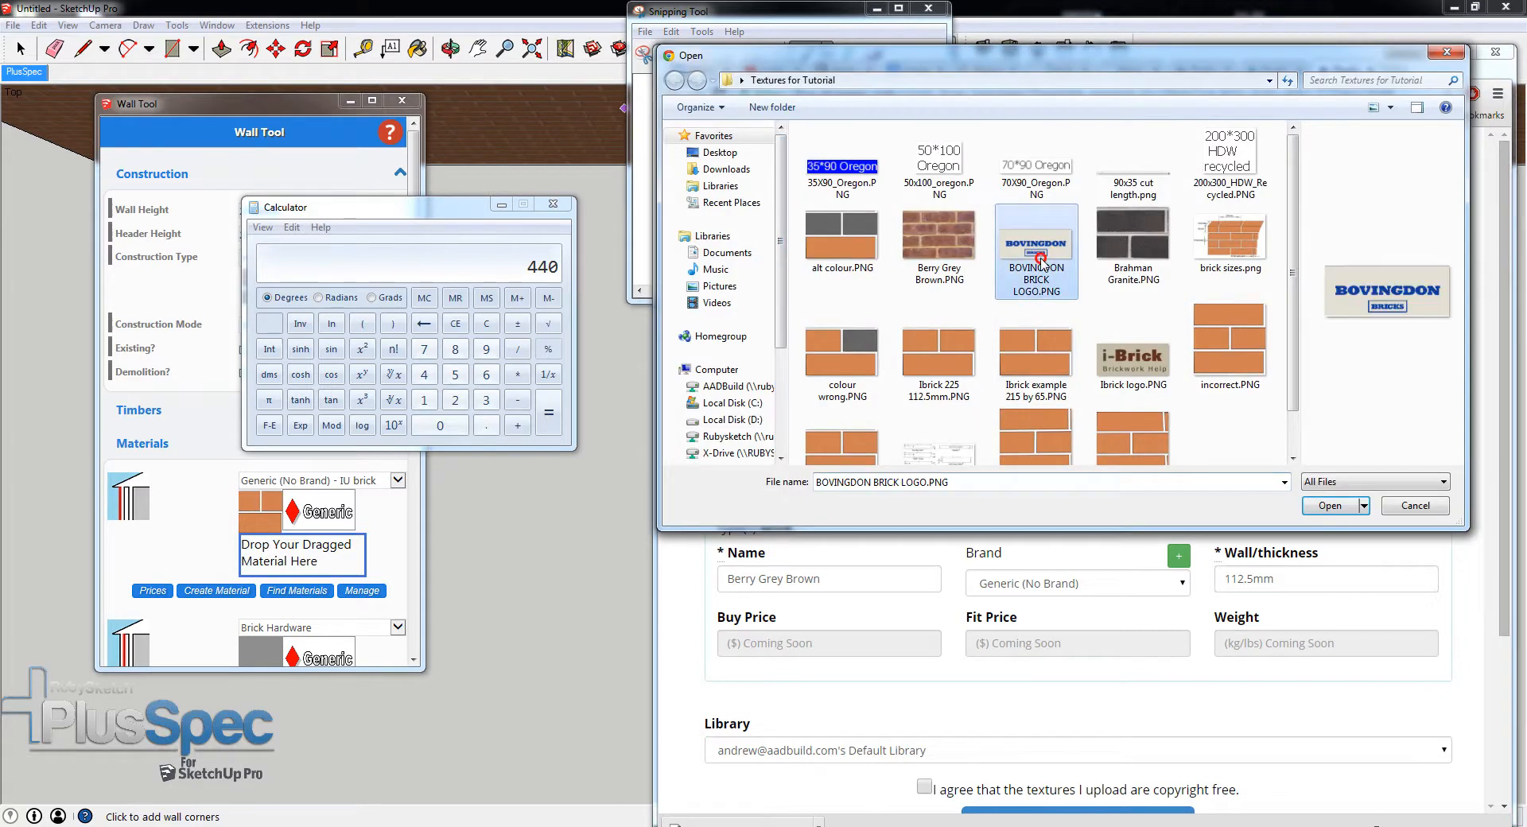
pyautogui.click(1325, 506)
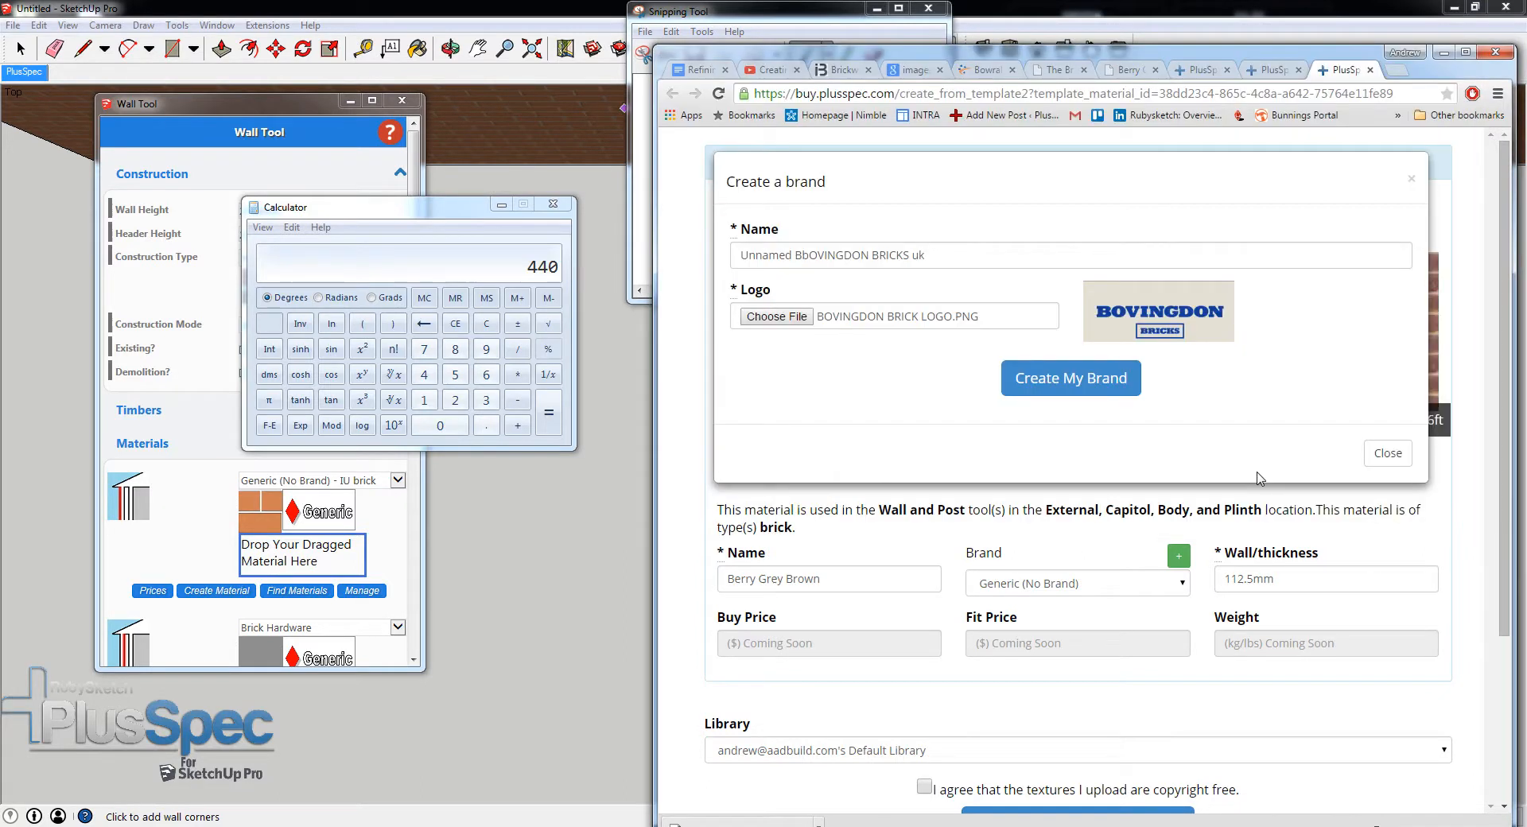
# - Correct the brand name to BOVINGDON BRICKS and create the brand
pyautogui.click(804, 255)
pyautogui.press('BackSpace')
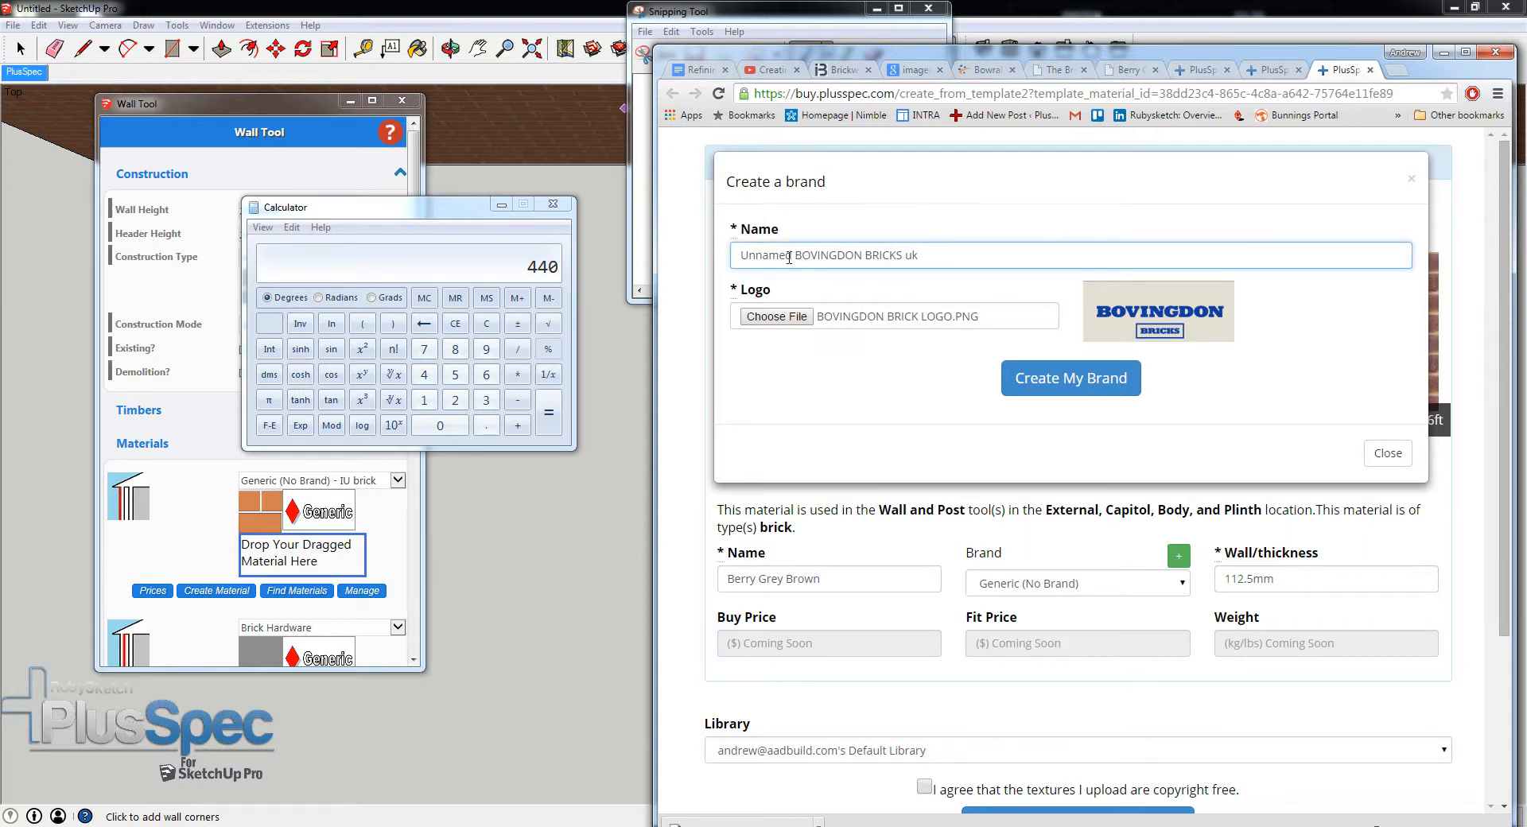
pyautogui.moveTo(796, 255); pyautogui.dragTo(732, 268)
pyautogui.press('BackSpace')
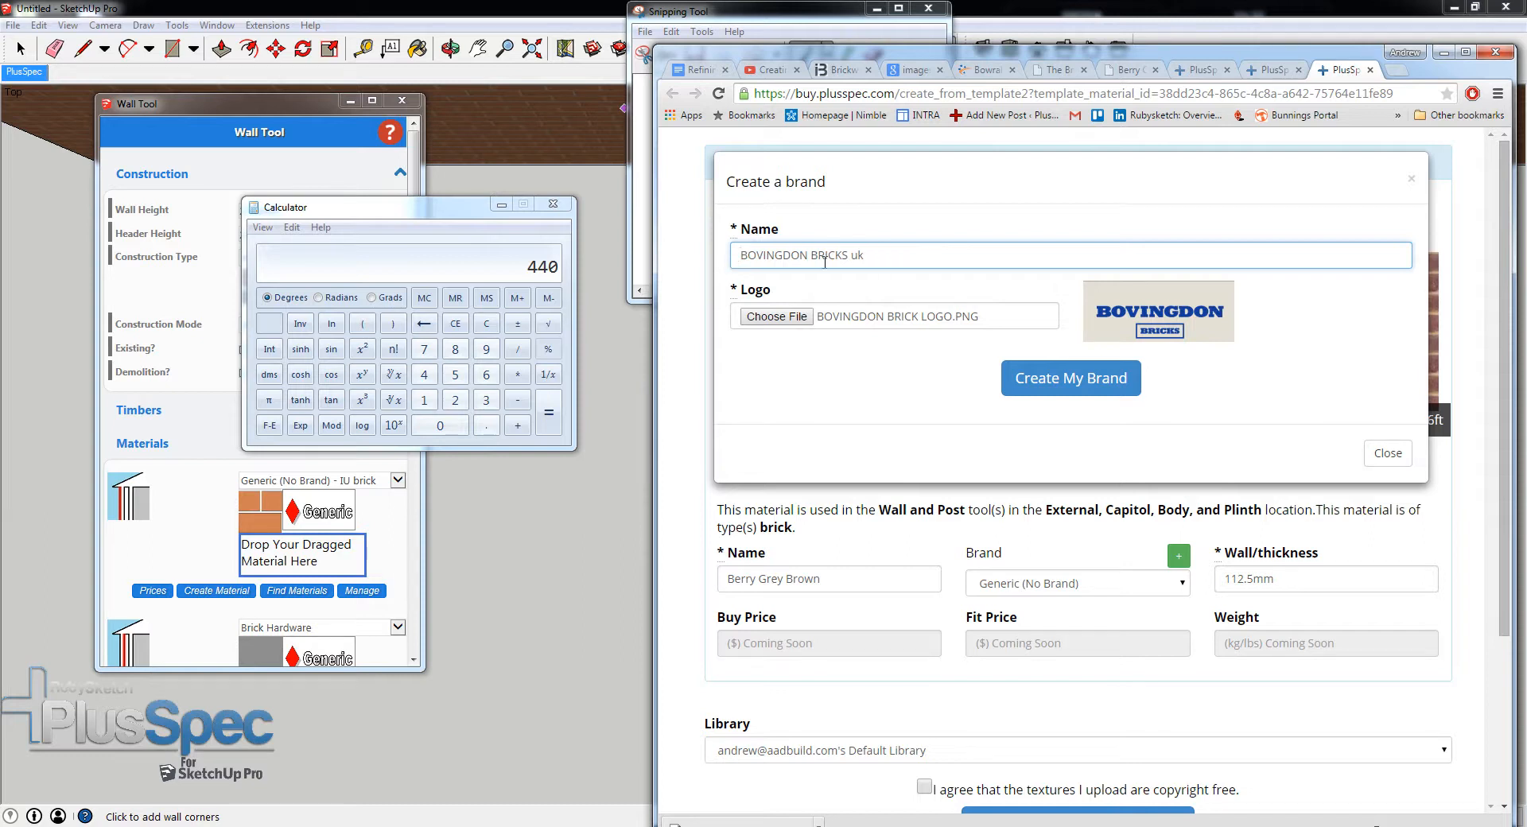
pyautogui.moveTo(879, 255); pyautogui.dragTo(851, 256)
pyautogui.press('BackSpace')
pyautogui.press('BackSpace')
pyautogui.click(1063, 385)
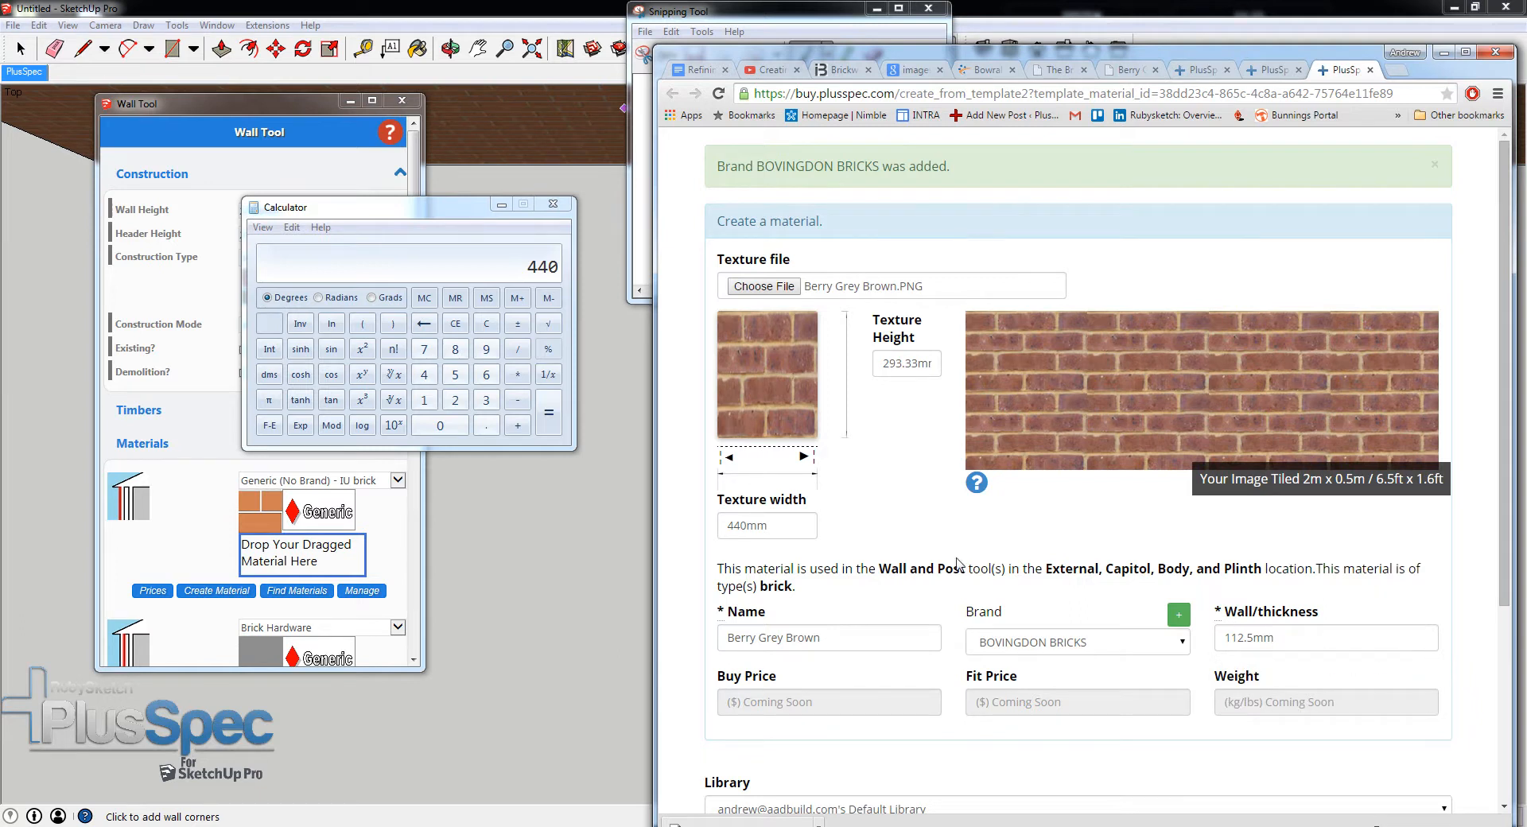
# - Agree that the uploaded textures are copyright free and create the Berry Grey Brown material from the template
pyautogui.scroll(-2, 894, 532)
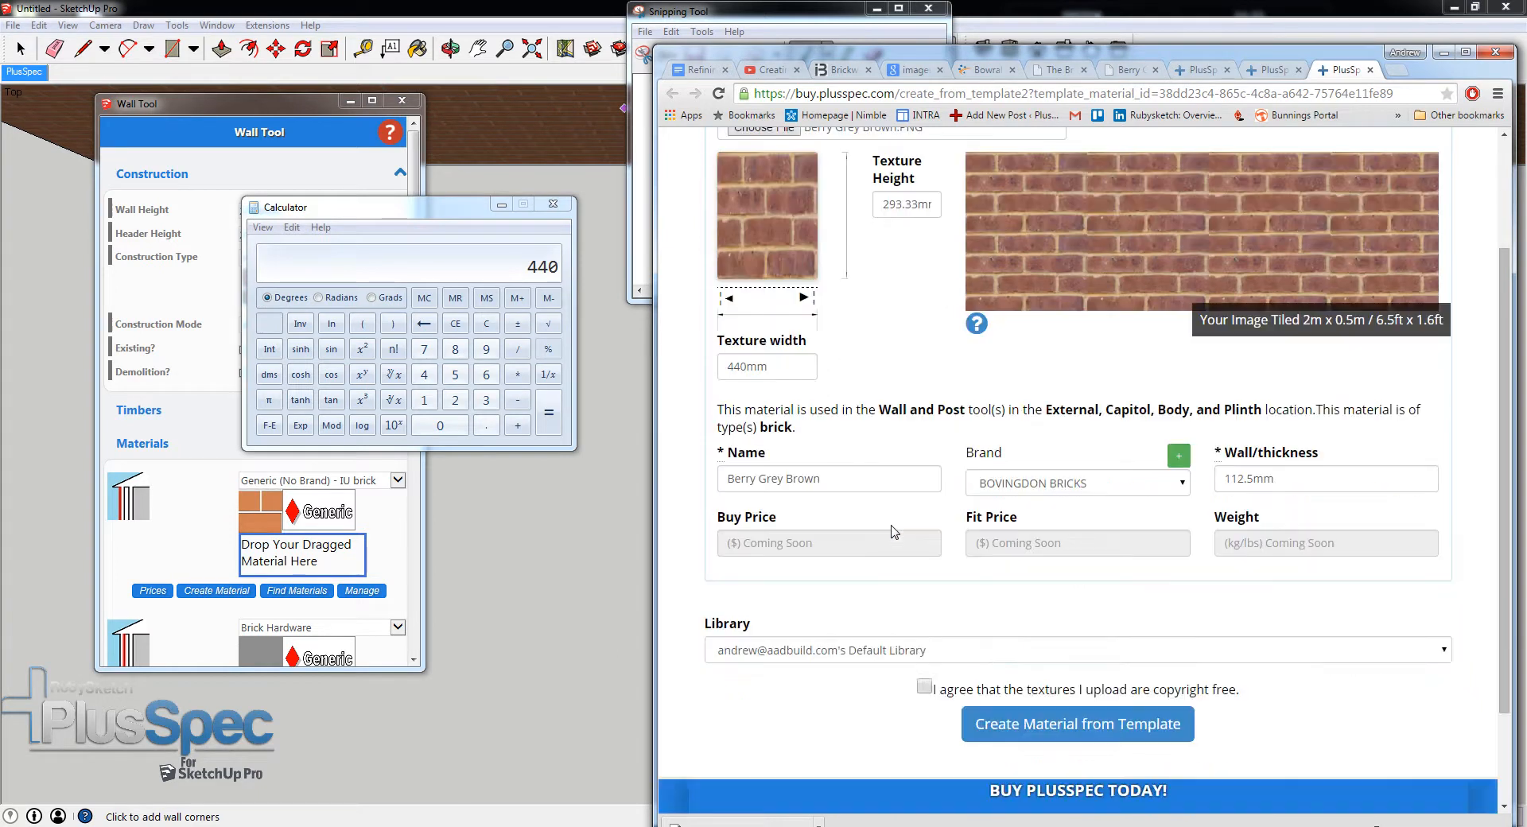
pyautogui.click(925, 686)
pyautogui.click(1048, 727)
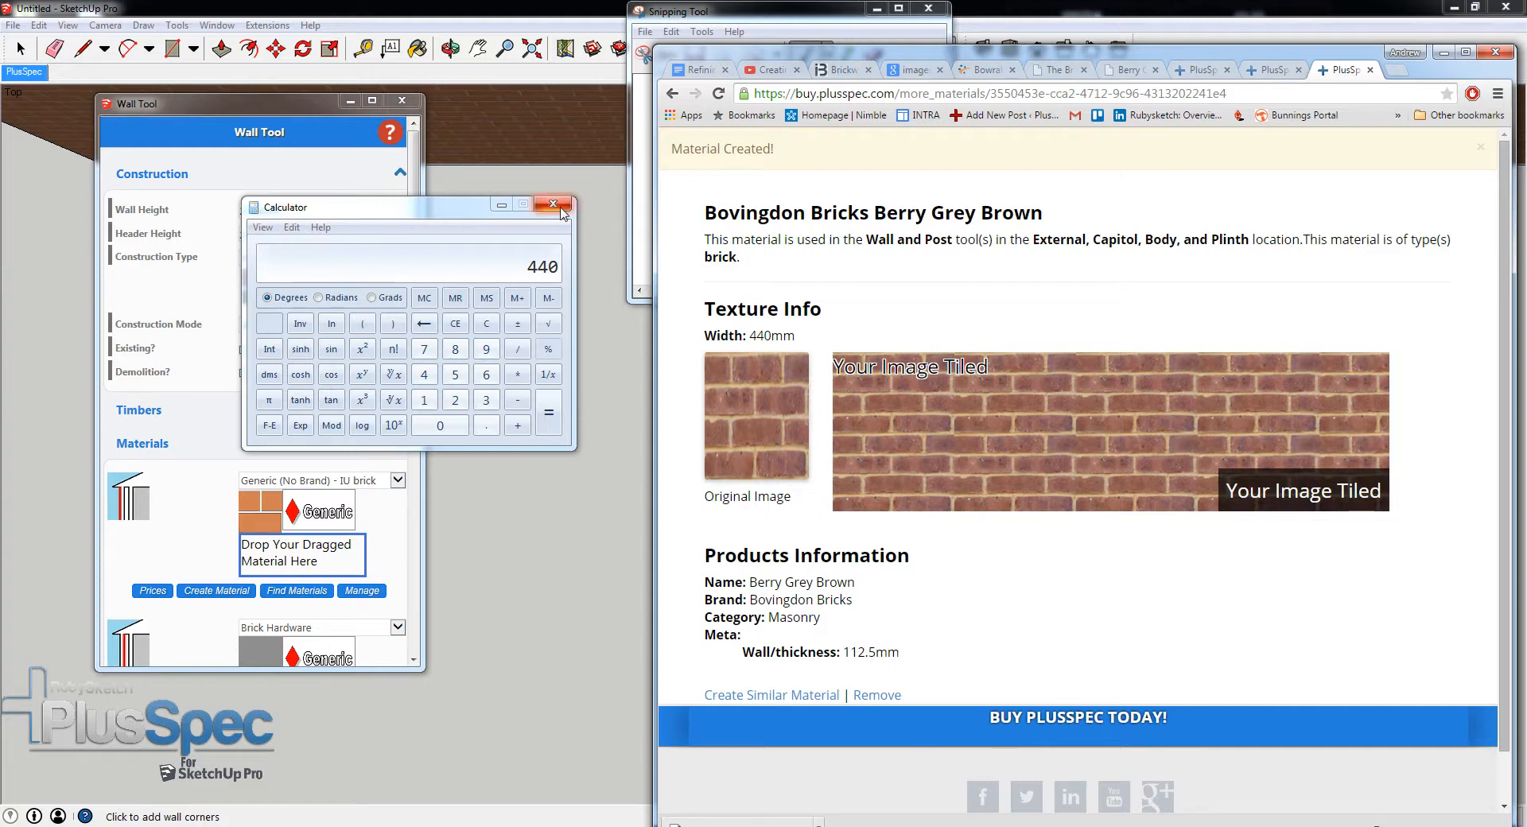
# - Move the calculator out of the way and assign the Berry Grey Brown texture to the wall's outer brick material, replacing IU brick
pyautogui.moveTo(467, 216); pyautogui.dragTo(521, 820)
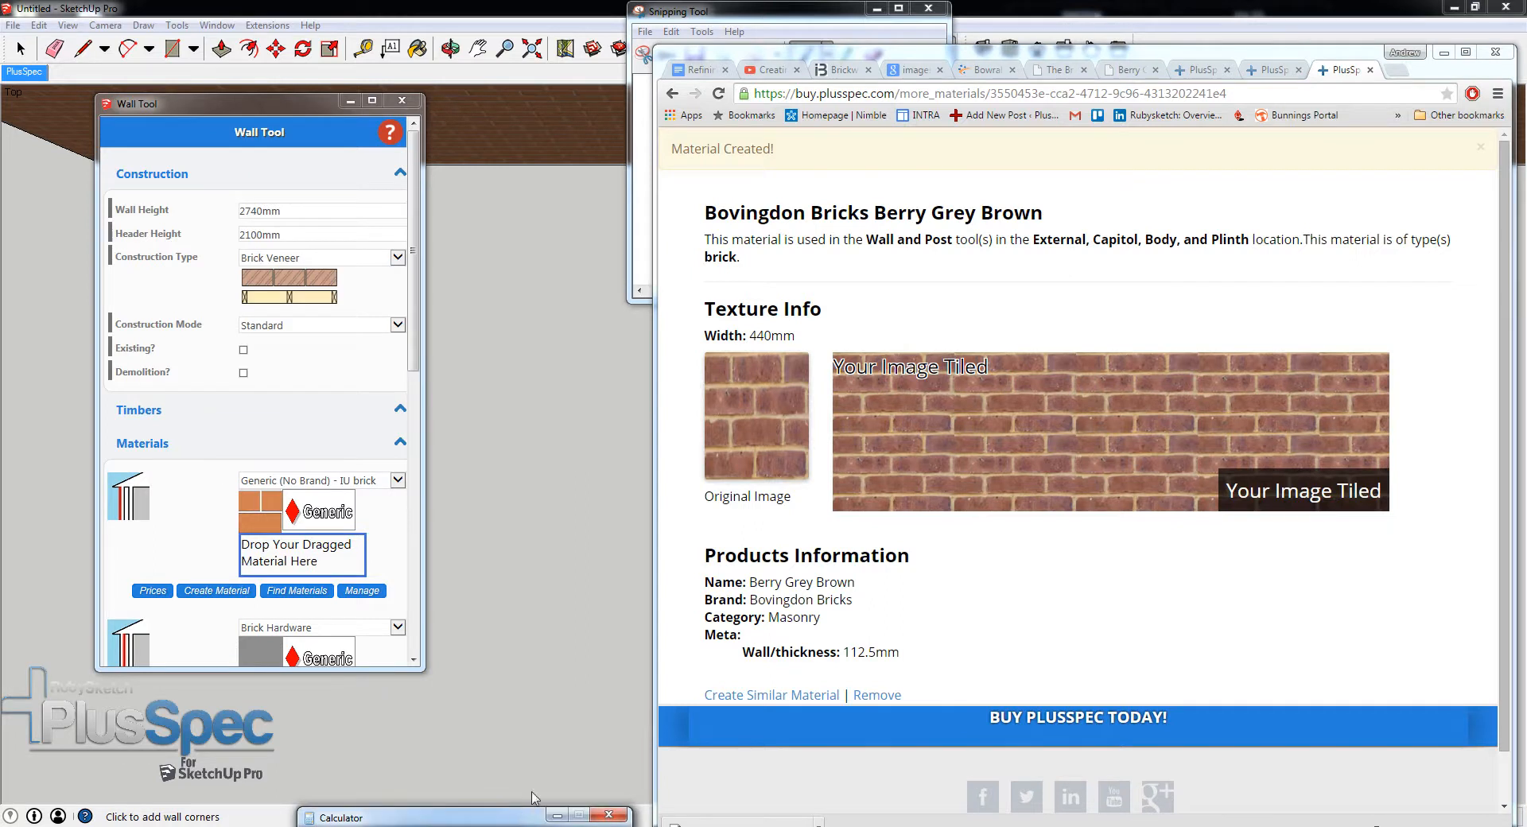
pyautogui.moveTo(748, 415); pyautogui.dragTo(294, 554)
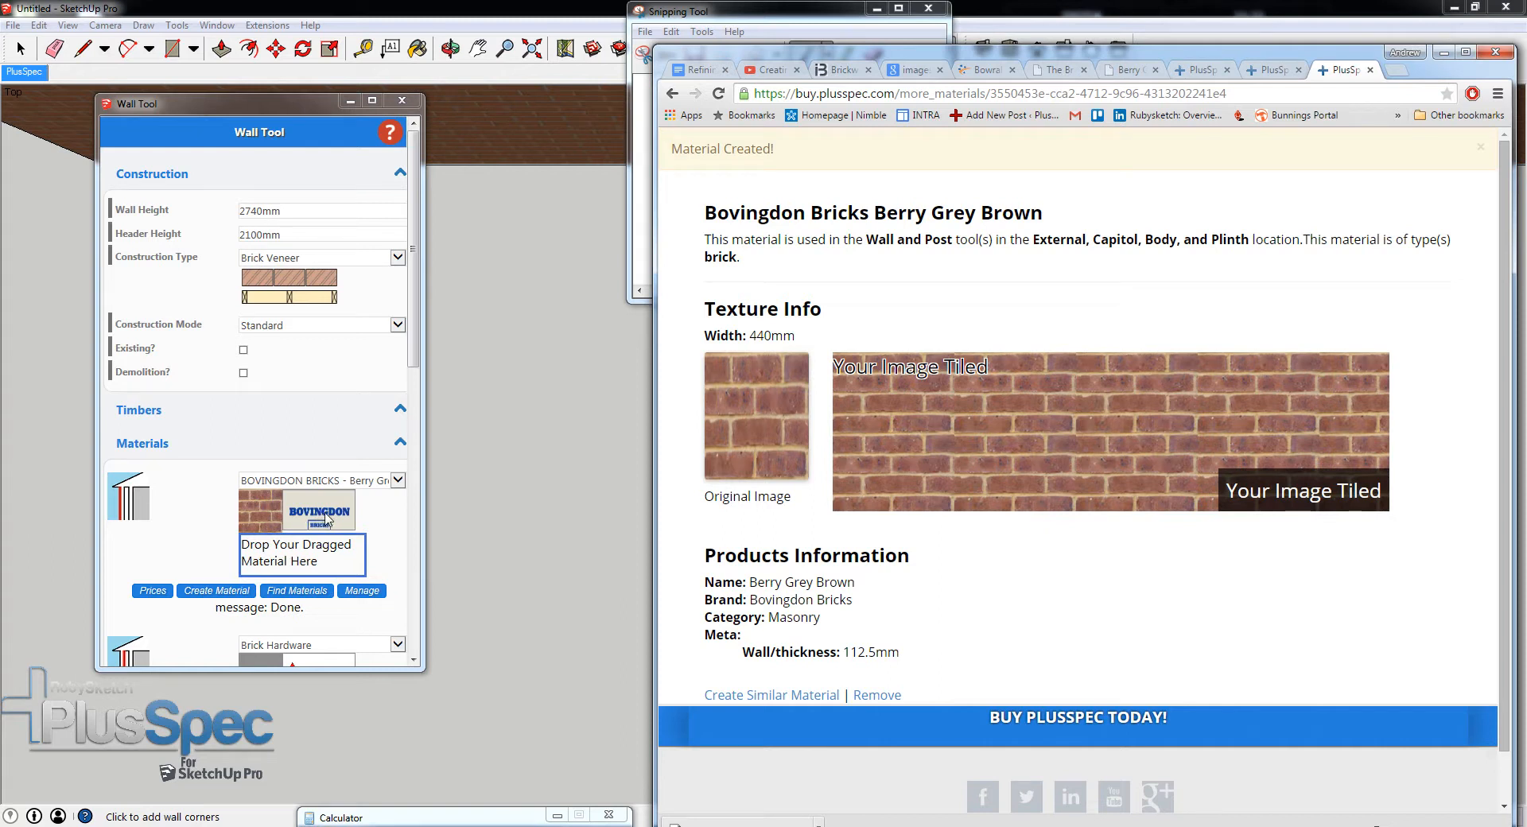
pyautogui.click(1444, 55)
# - Submit the wall settings and draw an L-shaped brick veneer wall with legs about 8.2 m and 5.3 m long
pyautogui.moveTo(832, 551)
pyautogui.mouseDown(button='middle')
pyautogui.moveTo(825, 565)
pyautogui.moveTo(880, 505)
pyautogui.moveTo(938, 392)
pyautogui.mouseUp(button='middle')
pyautogui.moveTo(414, 352); pyautogui.dragTo(415, 598)
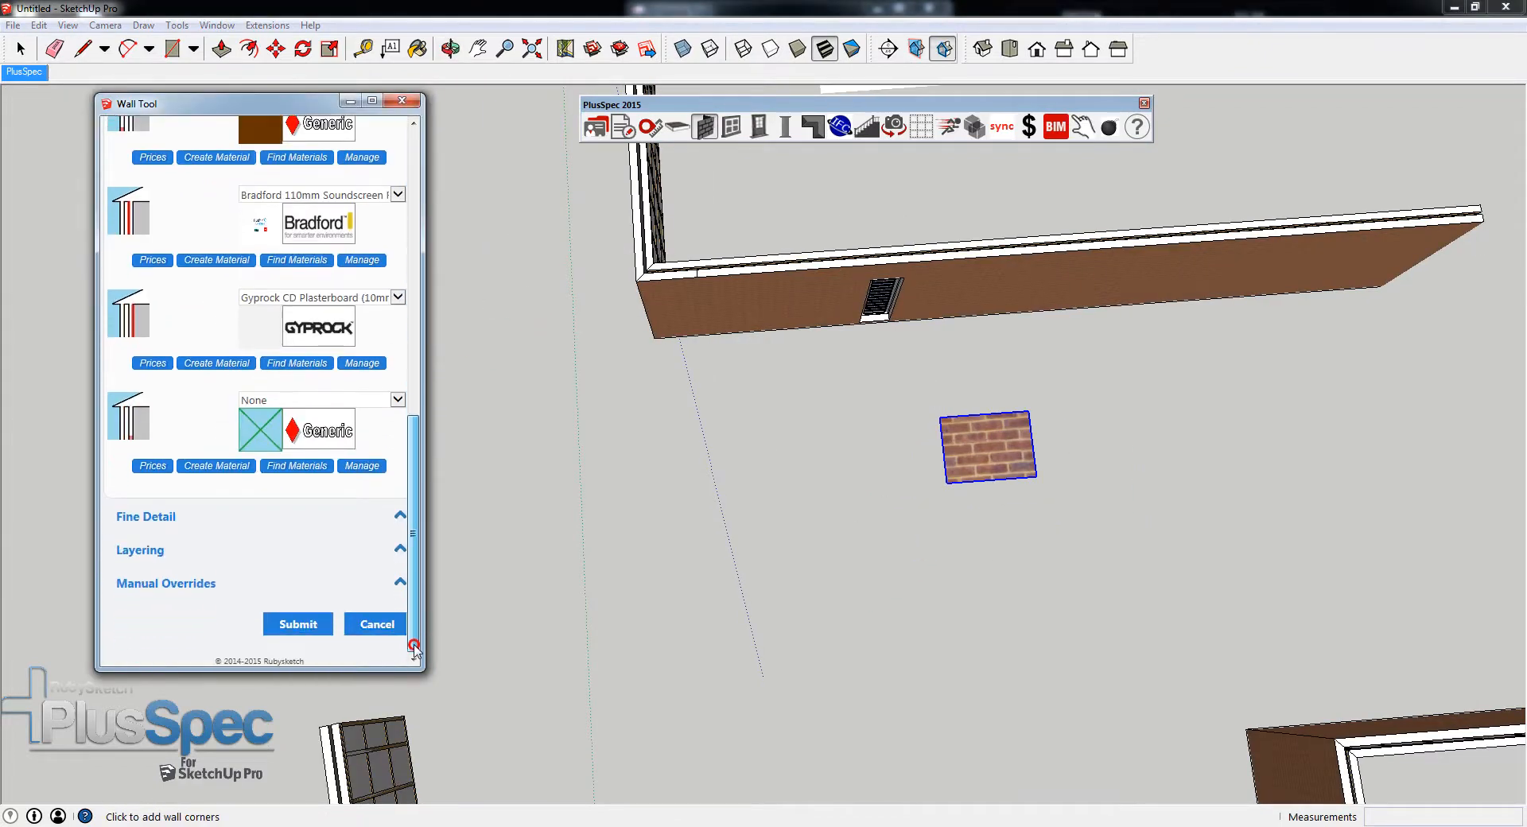
pyautogui.click(299, 625)
pyautogui.click(892, 633)
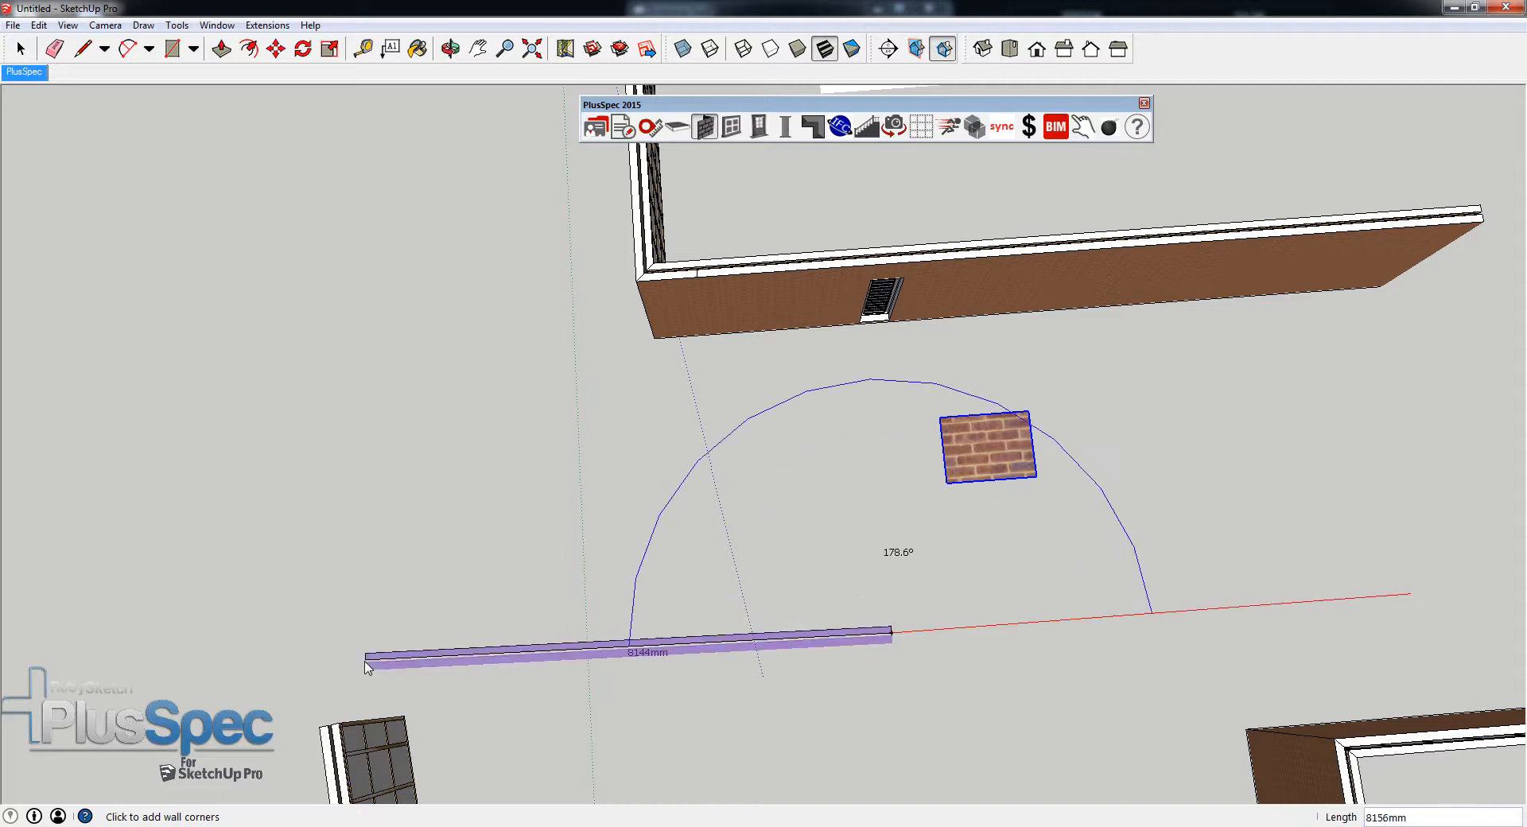
pyautogui.click(360, 680)
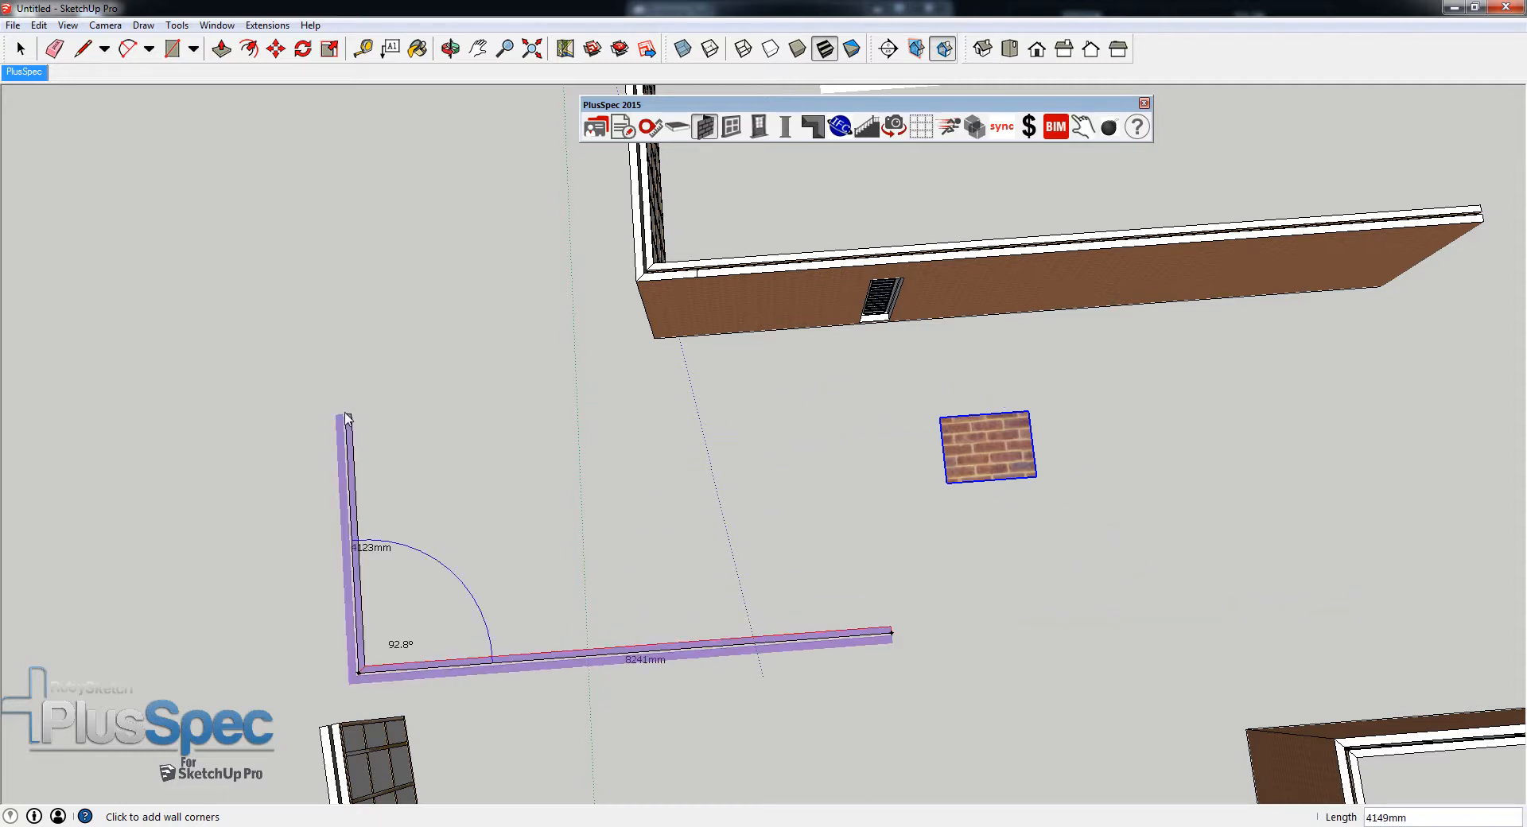
pyautogui.doubleClick(350, 346)
# - Inspect the Berry Grey Brown brickwork on the outer faces of the new wall beside the neighbouring walls
pyautogui.scroll(1, 280, 567)
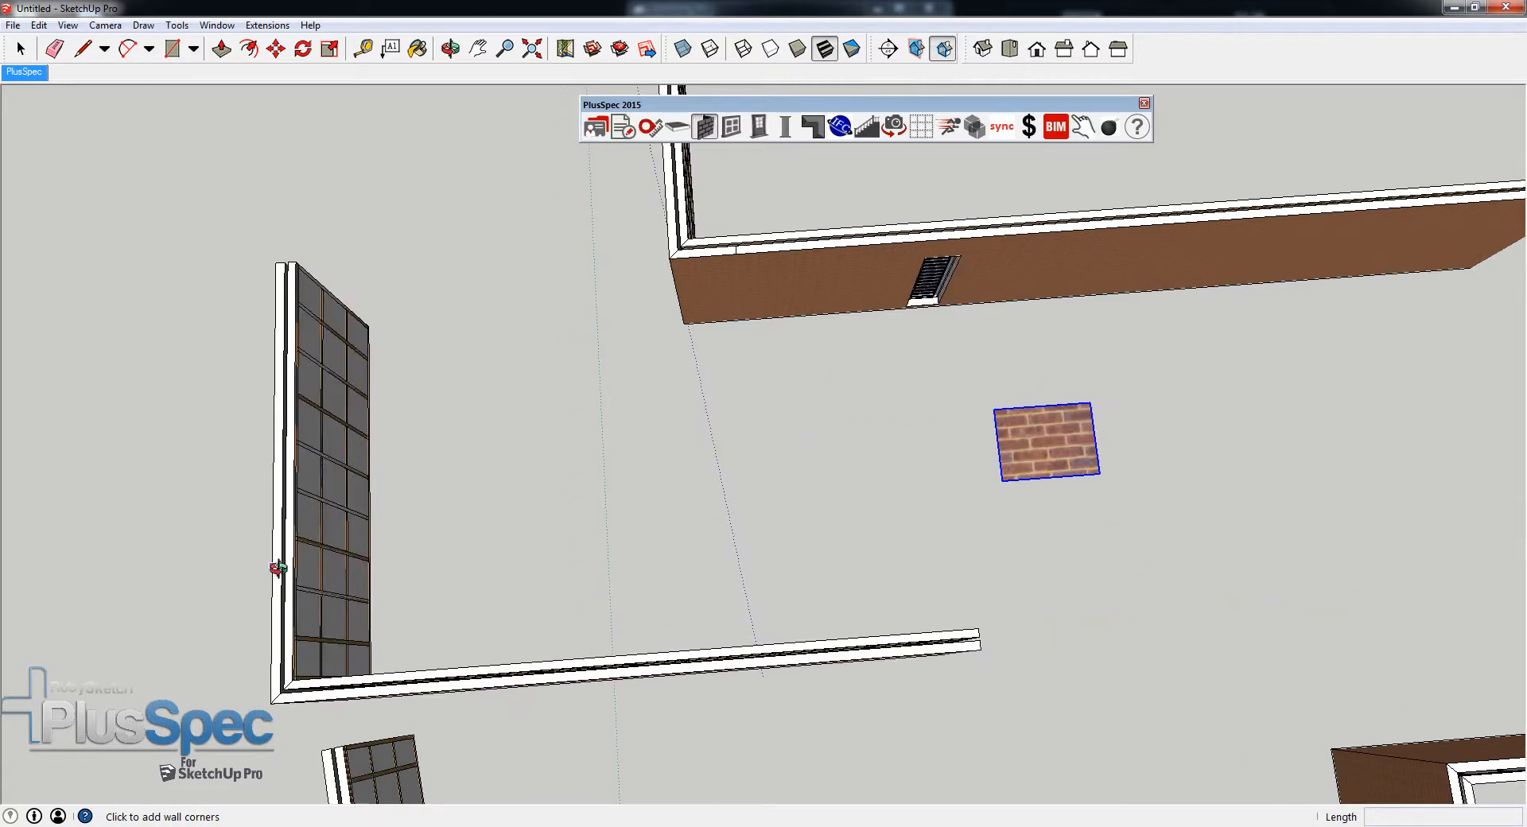
pyautogui.moveTo(279, 568); pyautogui.dragTo(862, 245, button='middle')
pyautogui.rightClick(662, 826)
pyautogui.moveTo(813, 678); pyautogui.dragTo(697, 431, button='middle')
pyautogui.scroll(3, 754, 472)
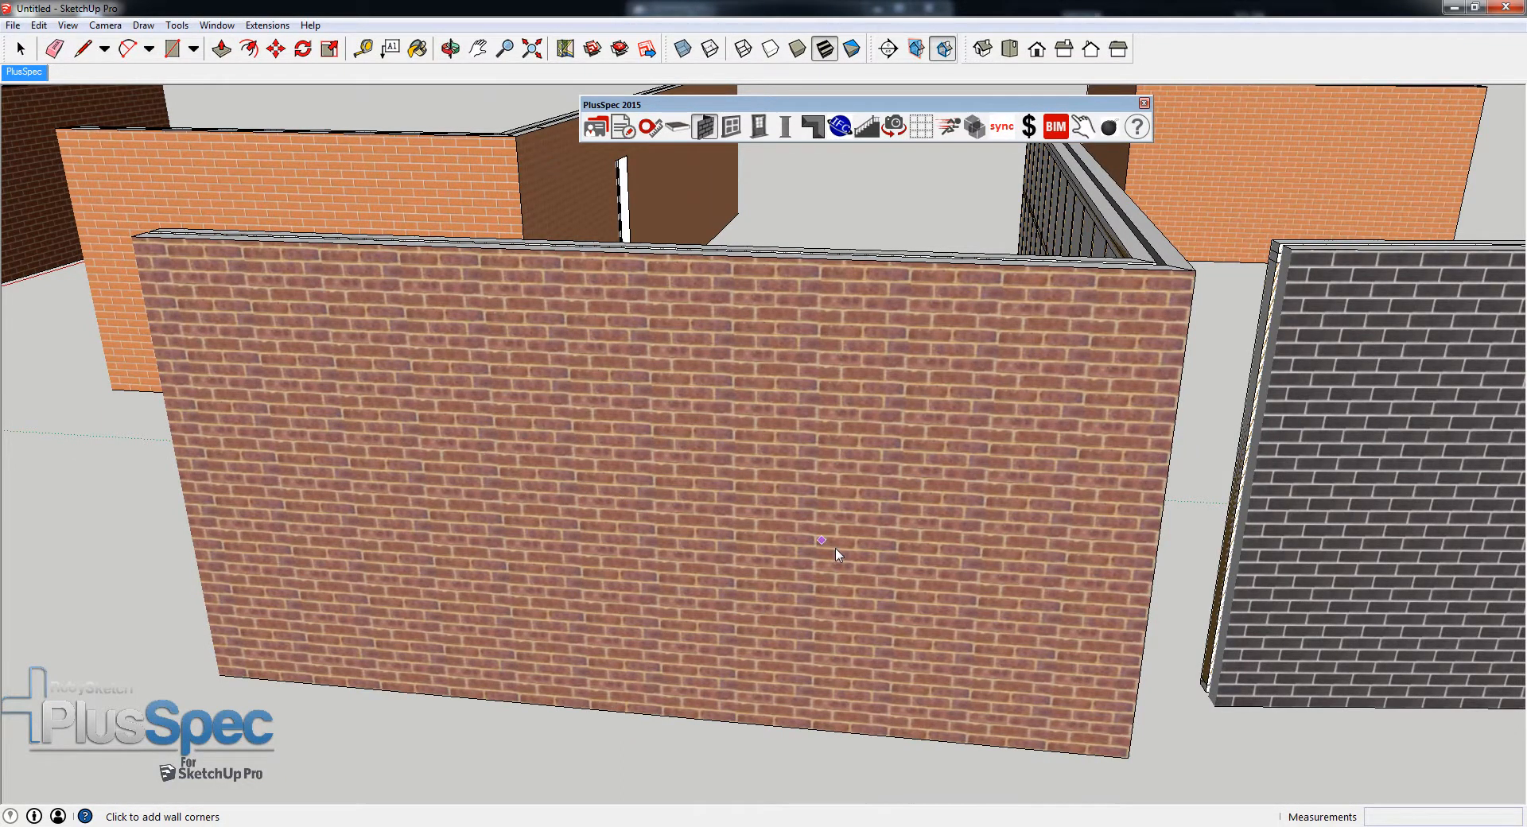
pyautogui.moveTo(794, 511); pyautogui.dragTo(713, 485, button='middle')
# - View the material creation form for the 100x50 Cypress Structural stud timber from a new wall's settings, and close the settings
pyautogui.click(708, 129)
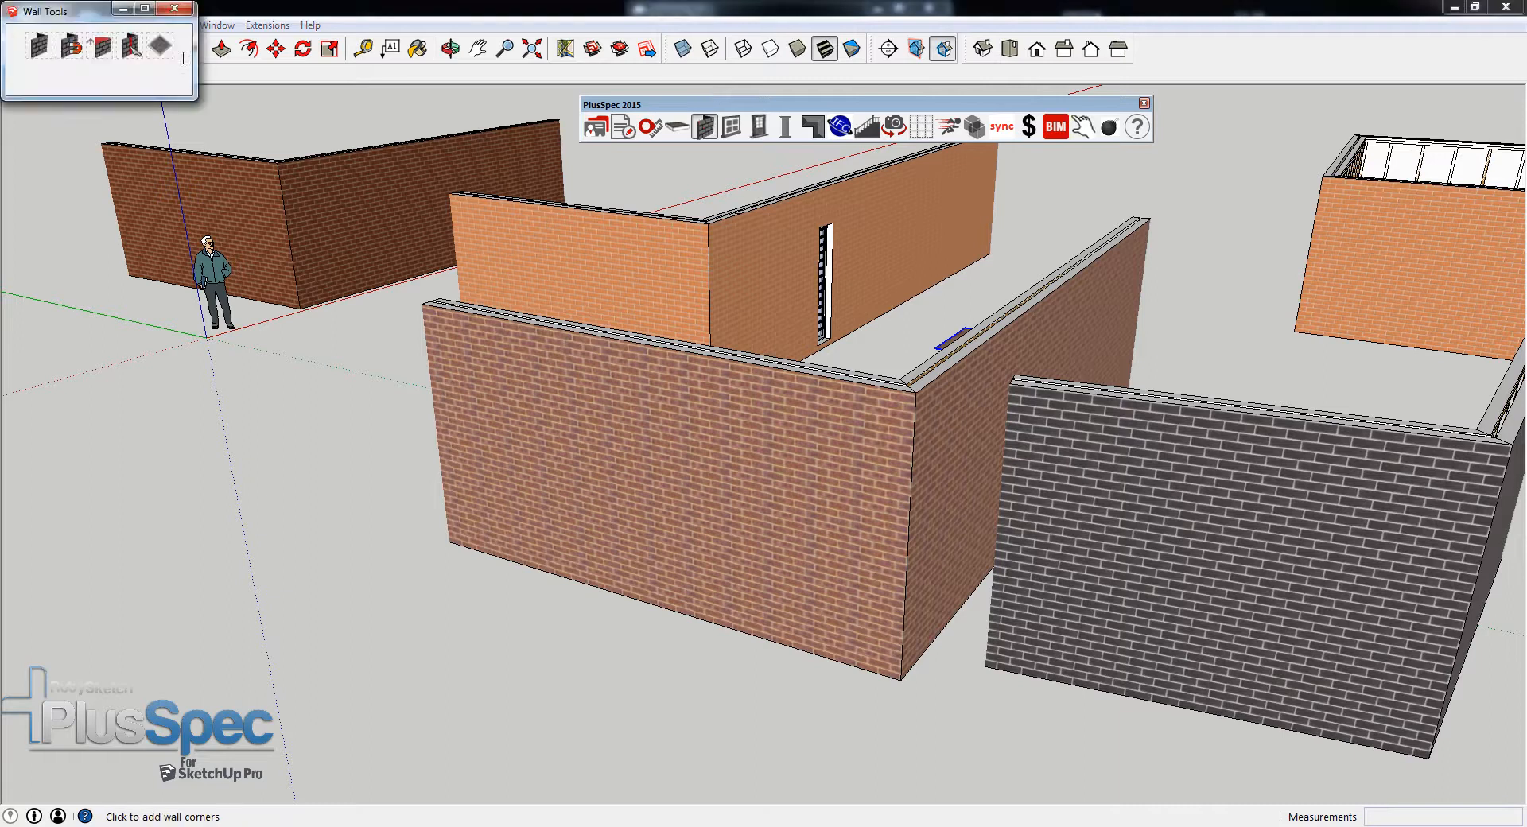
pyautogui.click(36, 45)
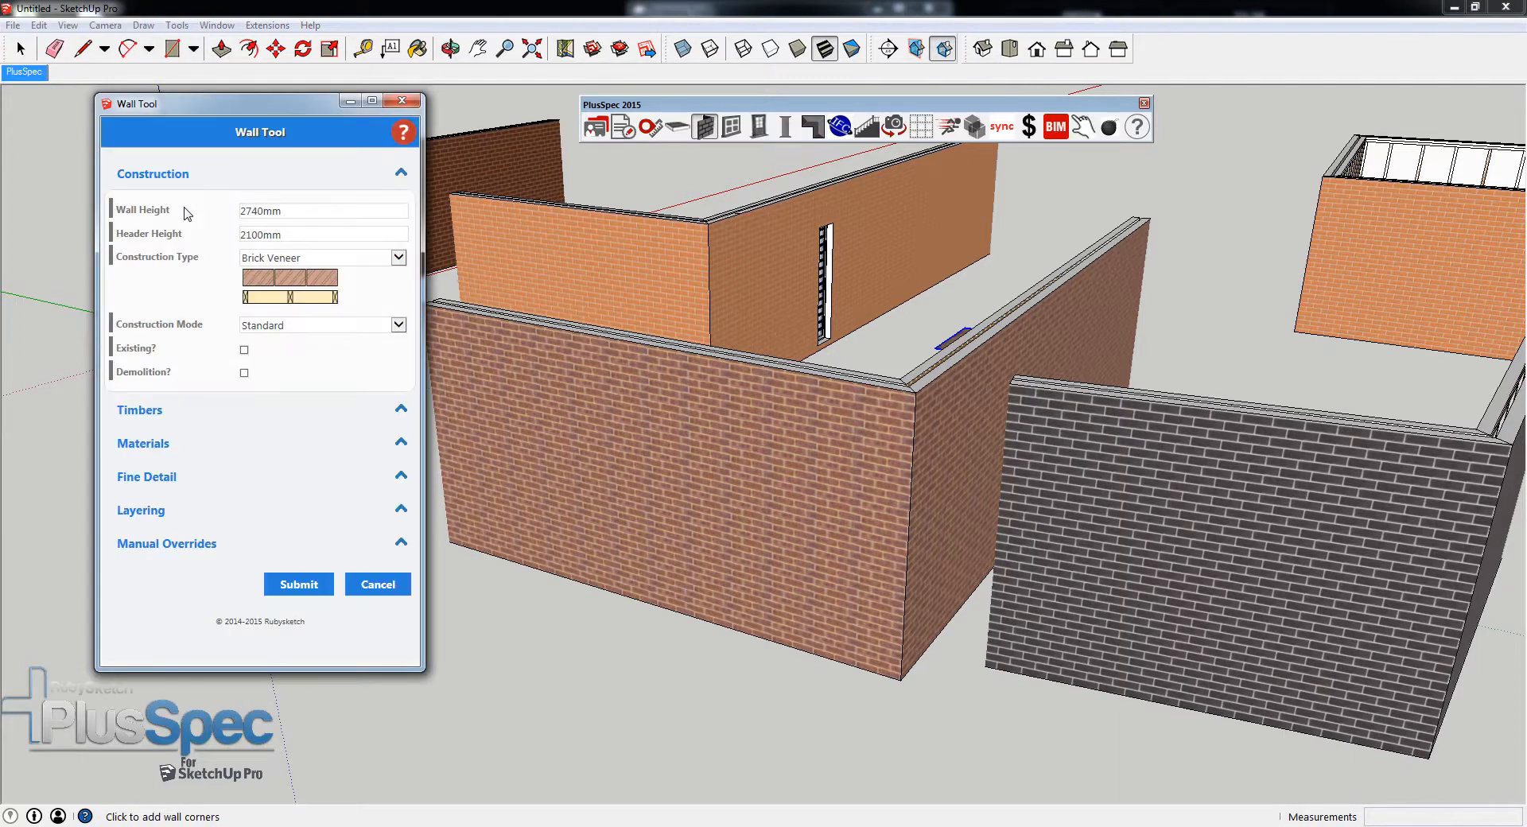
pyautogui.click(137, 409)
pyautogui.scroll(-1, 191, 374)
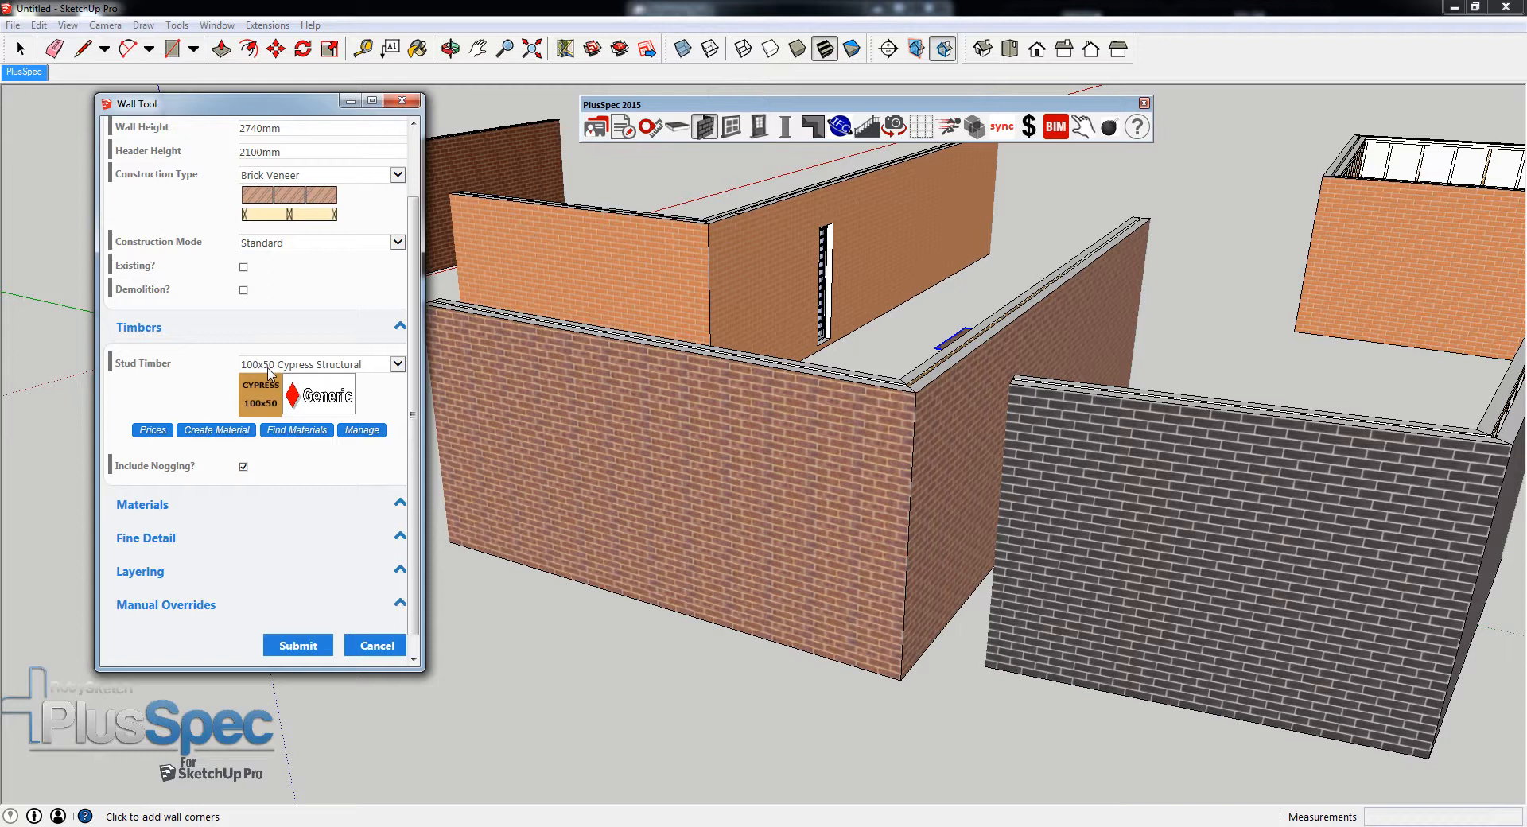
pyautogui.click(237, 433)
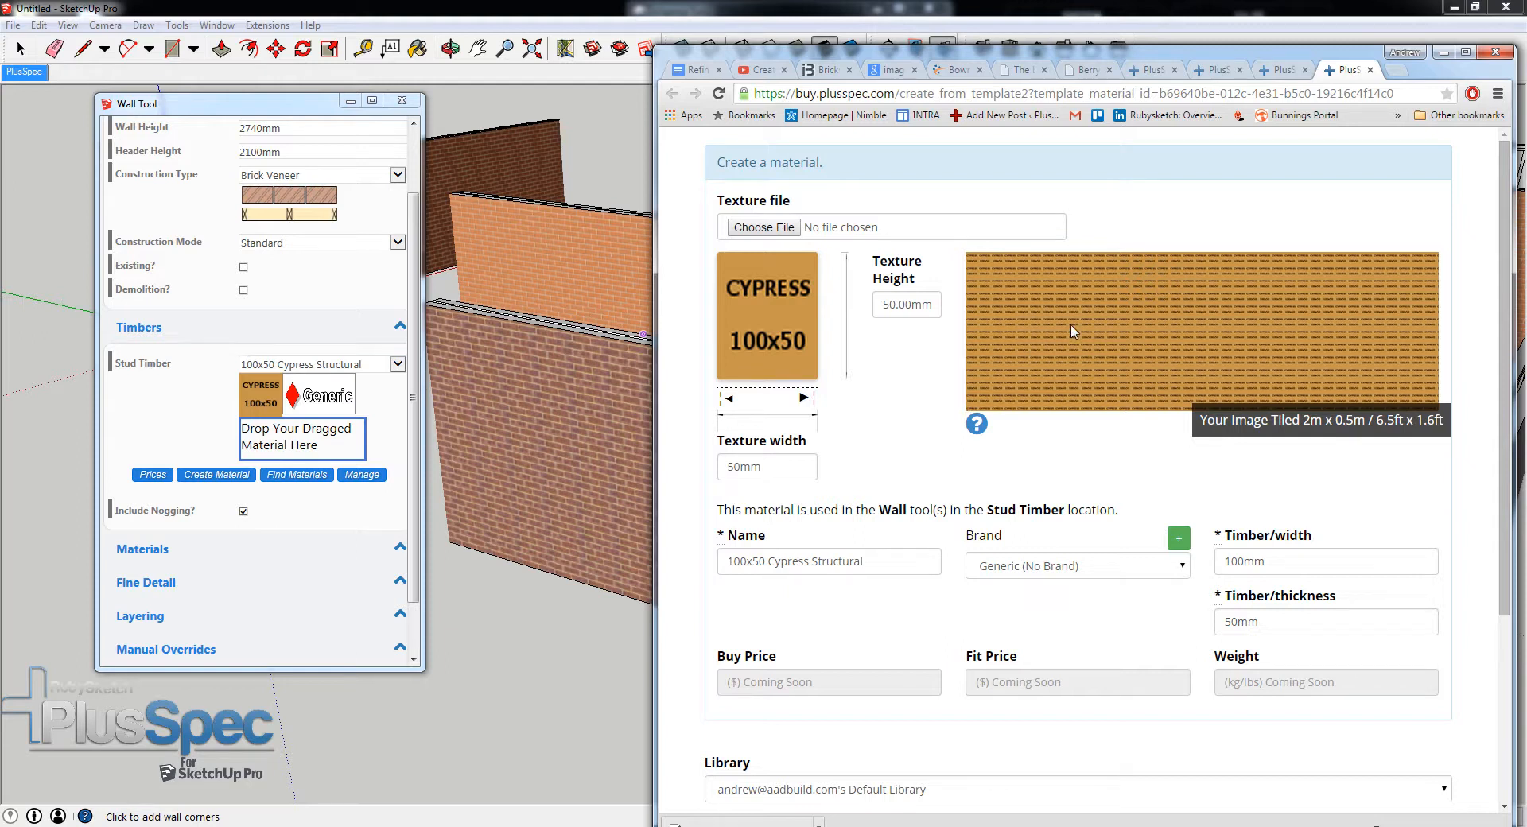
pyautogui.click(1442, 52)
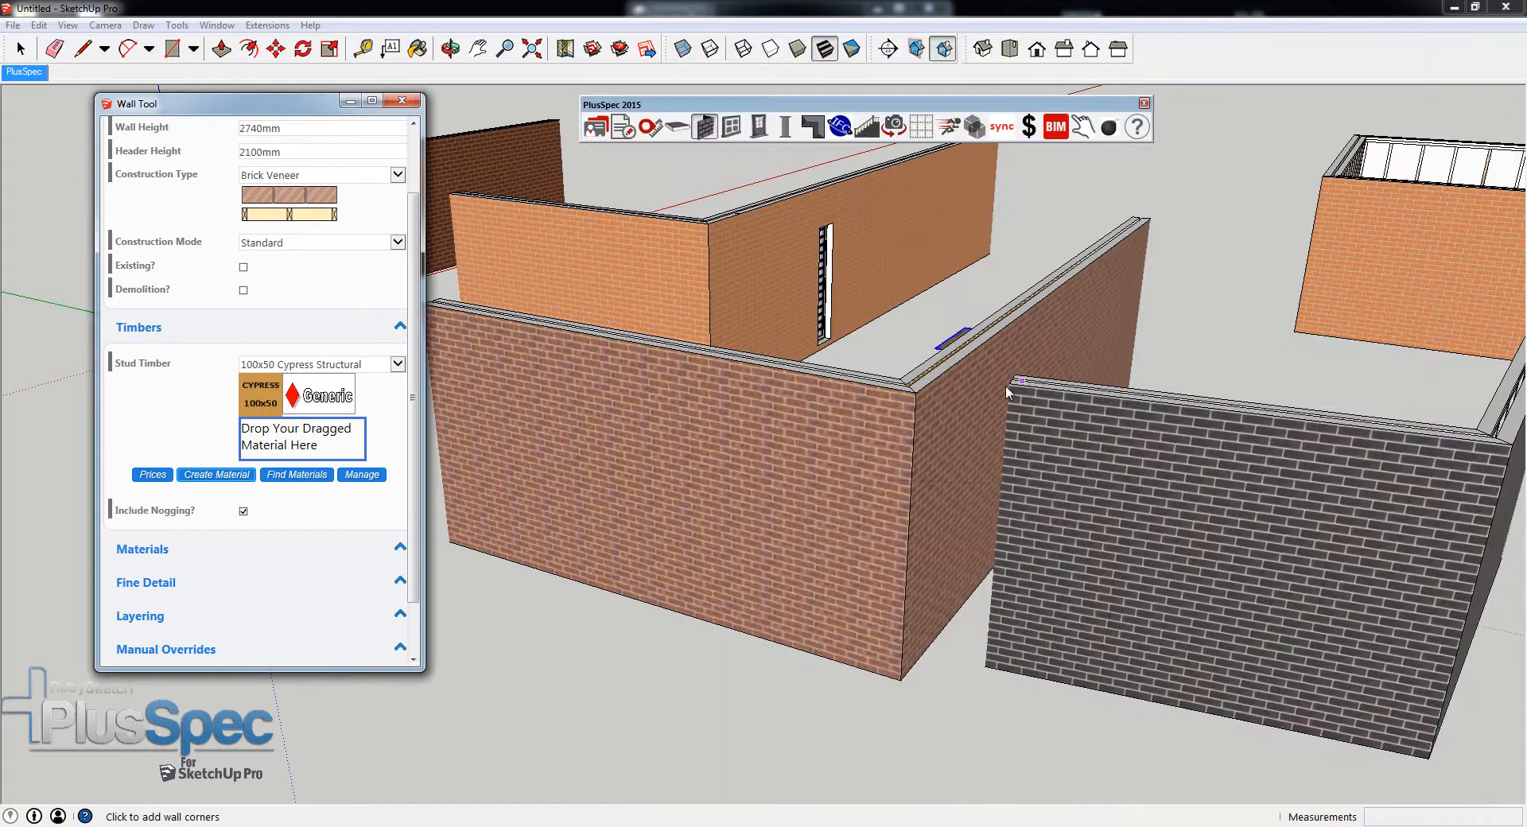
pyautogui.moveTo(1007, 391); pyautogui.dragTo(788, 487, button='middle')
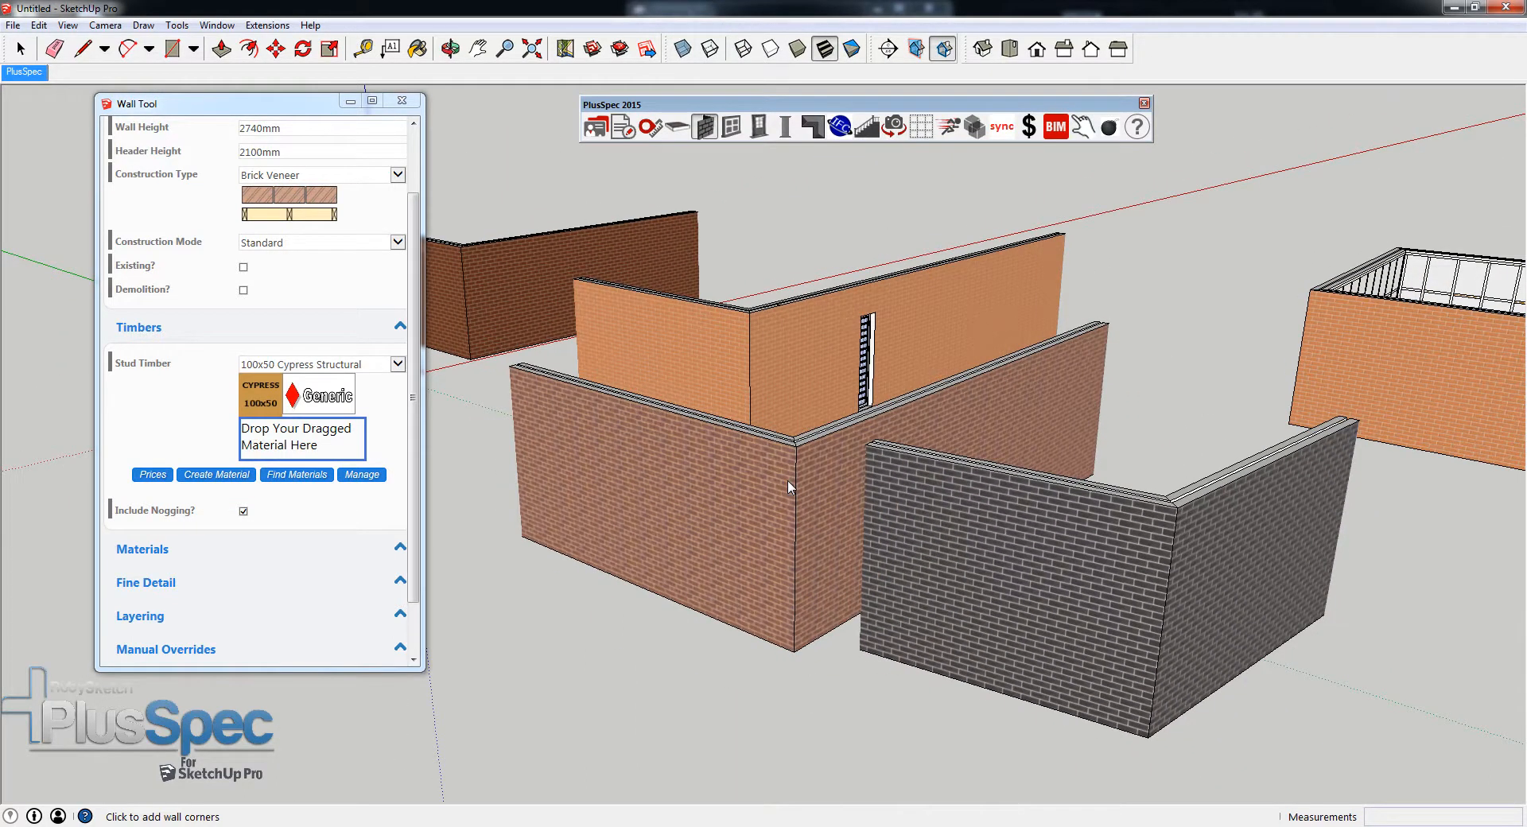
pyautogui.moveTo(743, 469); pyautogui.dragTo(1168, 547, button='middle')
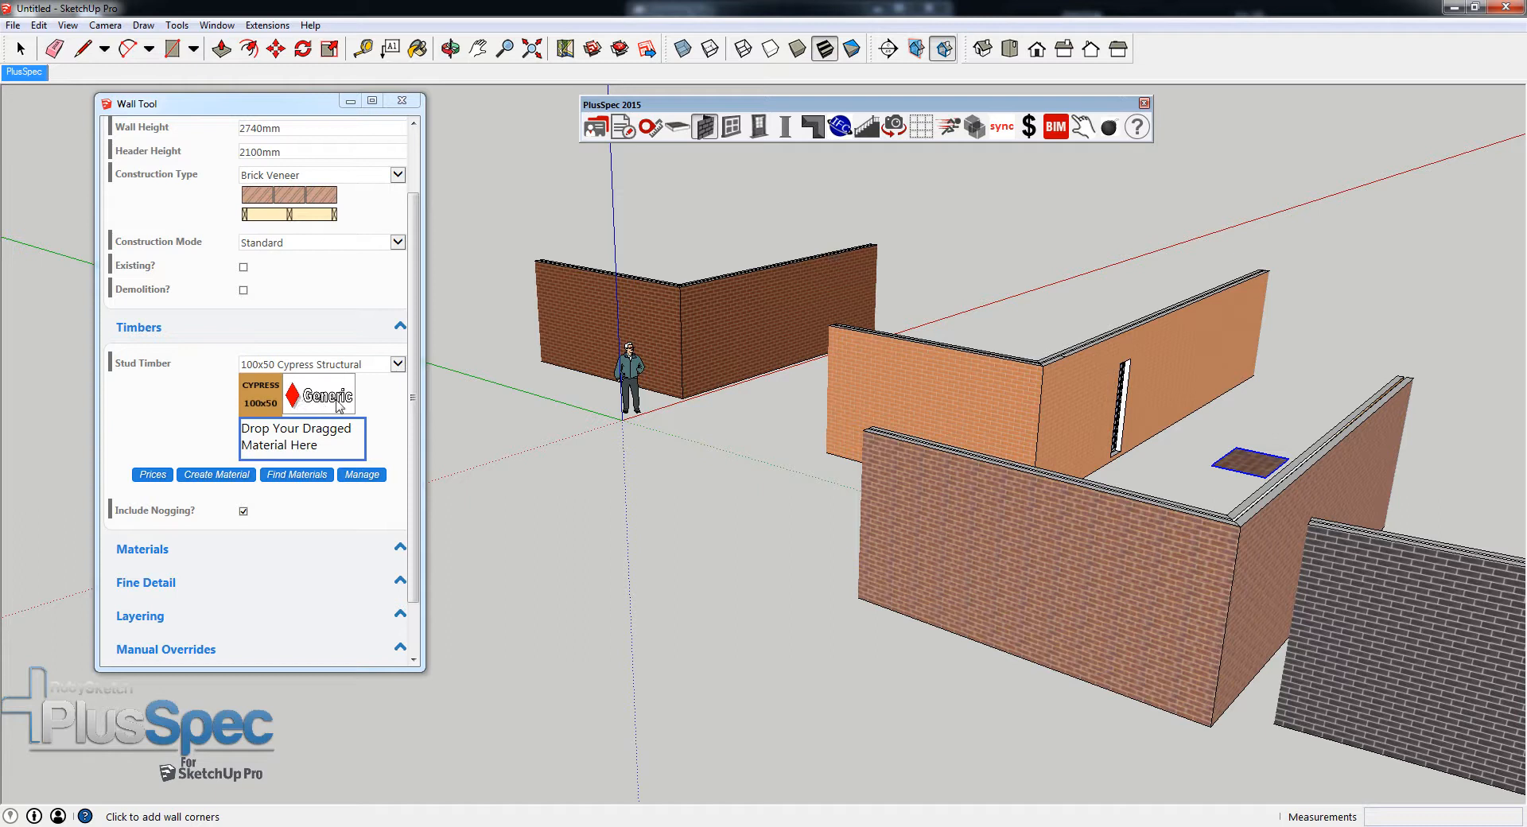
pyautogui.moveTo(913, 517); pyautogui.dragTo(620, 441, button='middle')
pyautogui.scroll(-2, 536, 423)
pyautogui.click(401, 101)
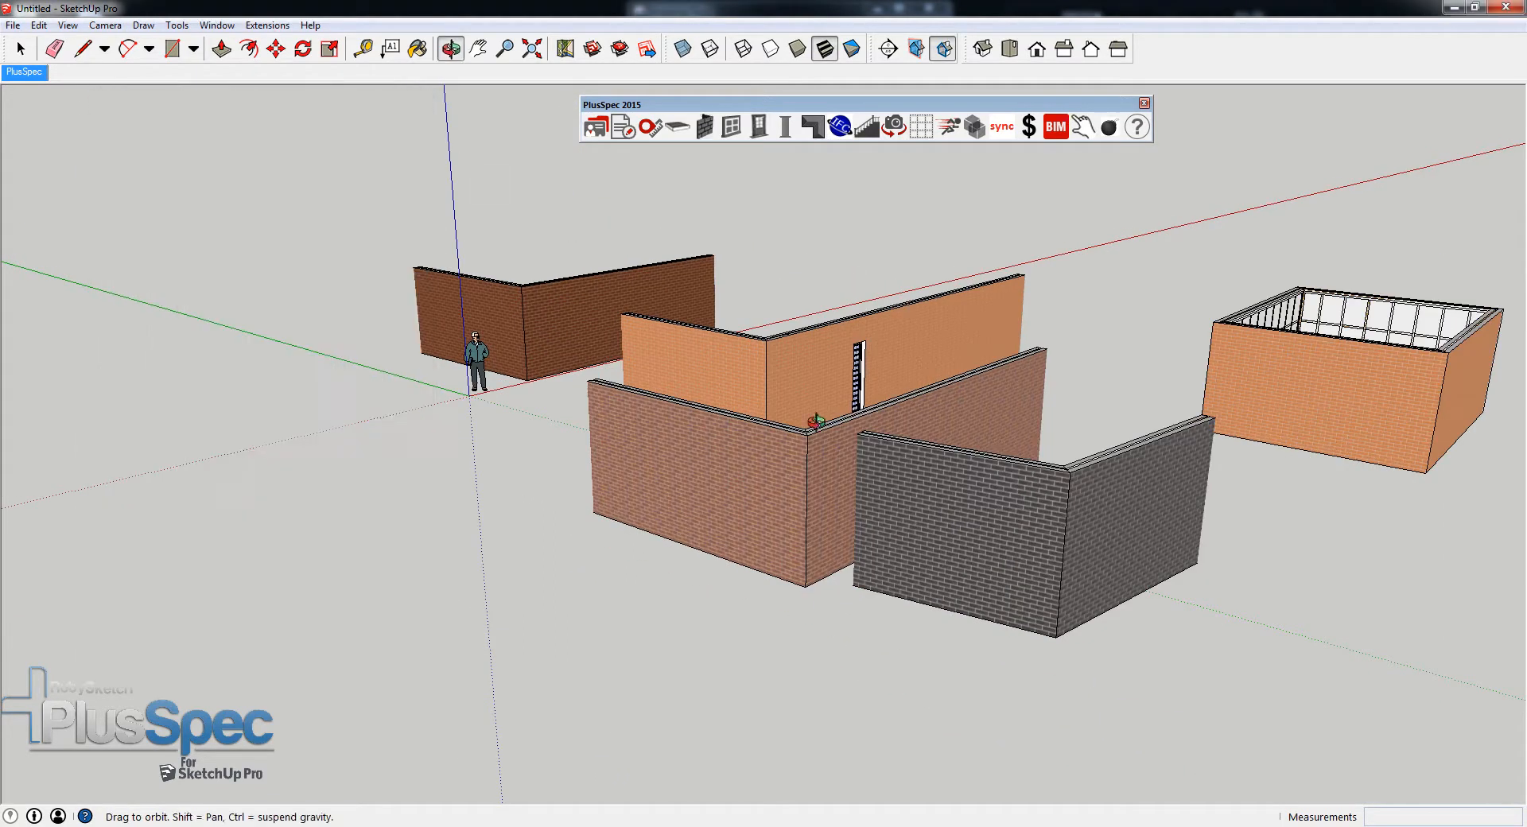
# - Generate the takeoff for the model and examine the 19A_BRICKWORK quantities, including the Berry Grey Brown entries
pyautogui.keyDown('shift'); pyautogui.moveTo(811, 420); pyautogui.dragTo(606, 430, button='middle'); pyautogui.keyUp('shift')
pyautogui.click(703, 127)
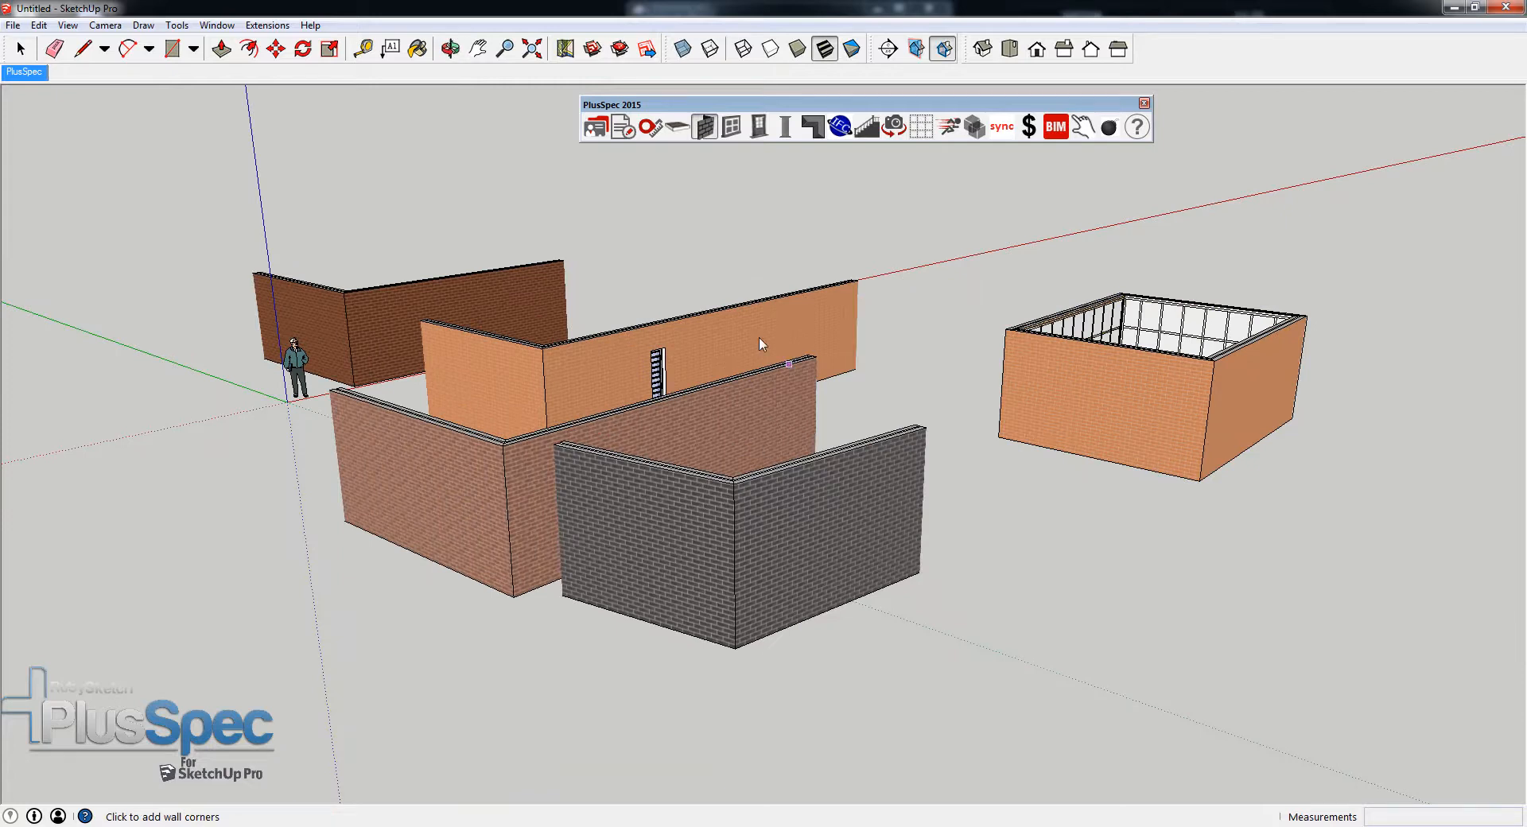
pyautogui.click(628, 135)
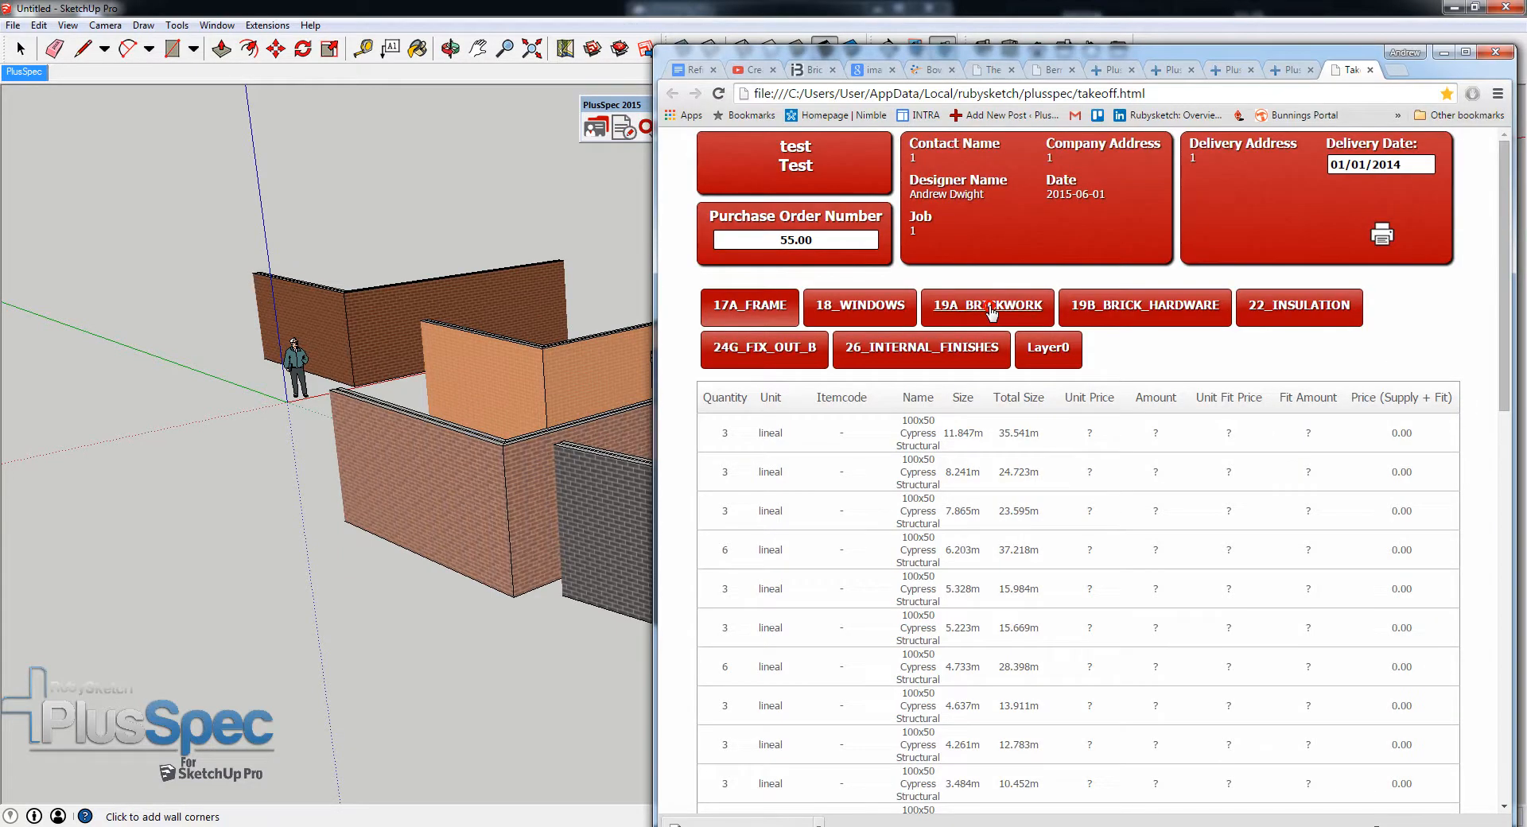
pyautogui.click(990, 308)
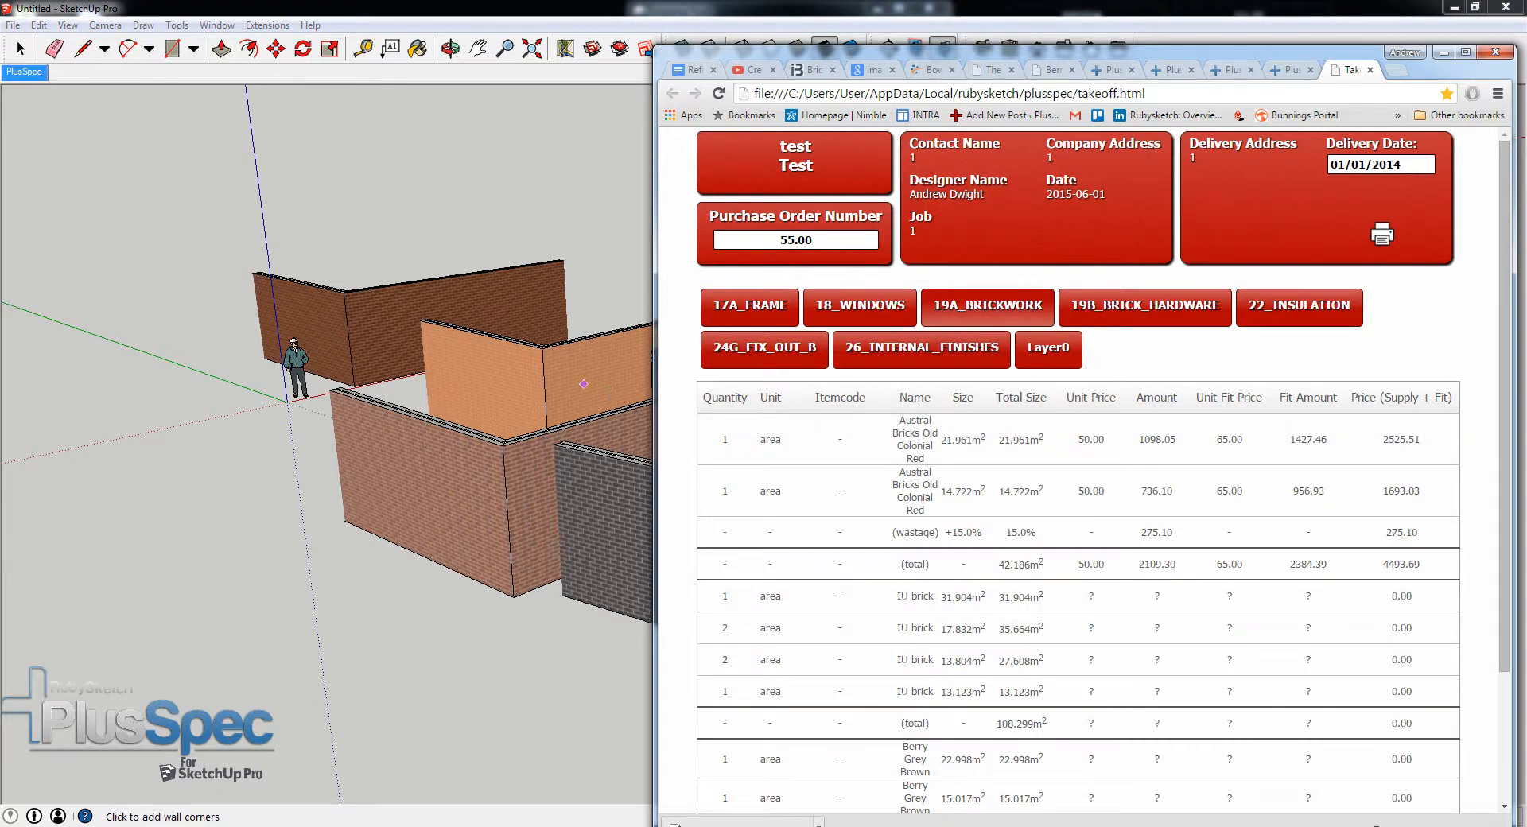
pyautogui.scroll(-1, 931, 478)
pyautogui.scroll(-1, 931, 479)
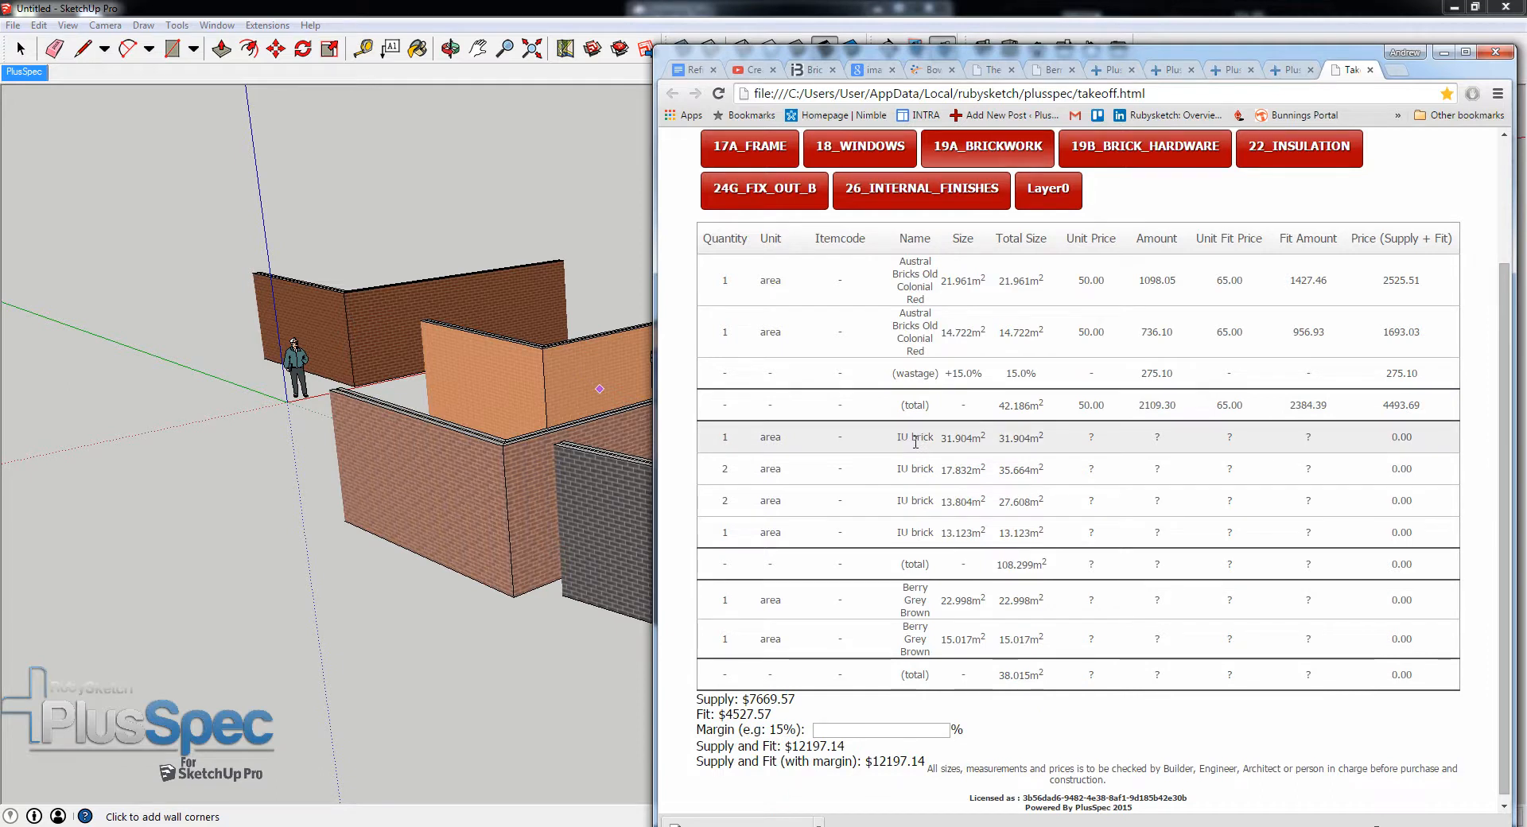
pyautogui.scroll(-1, 962, 525)
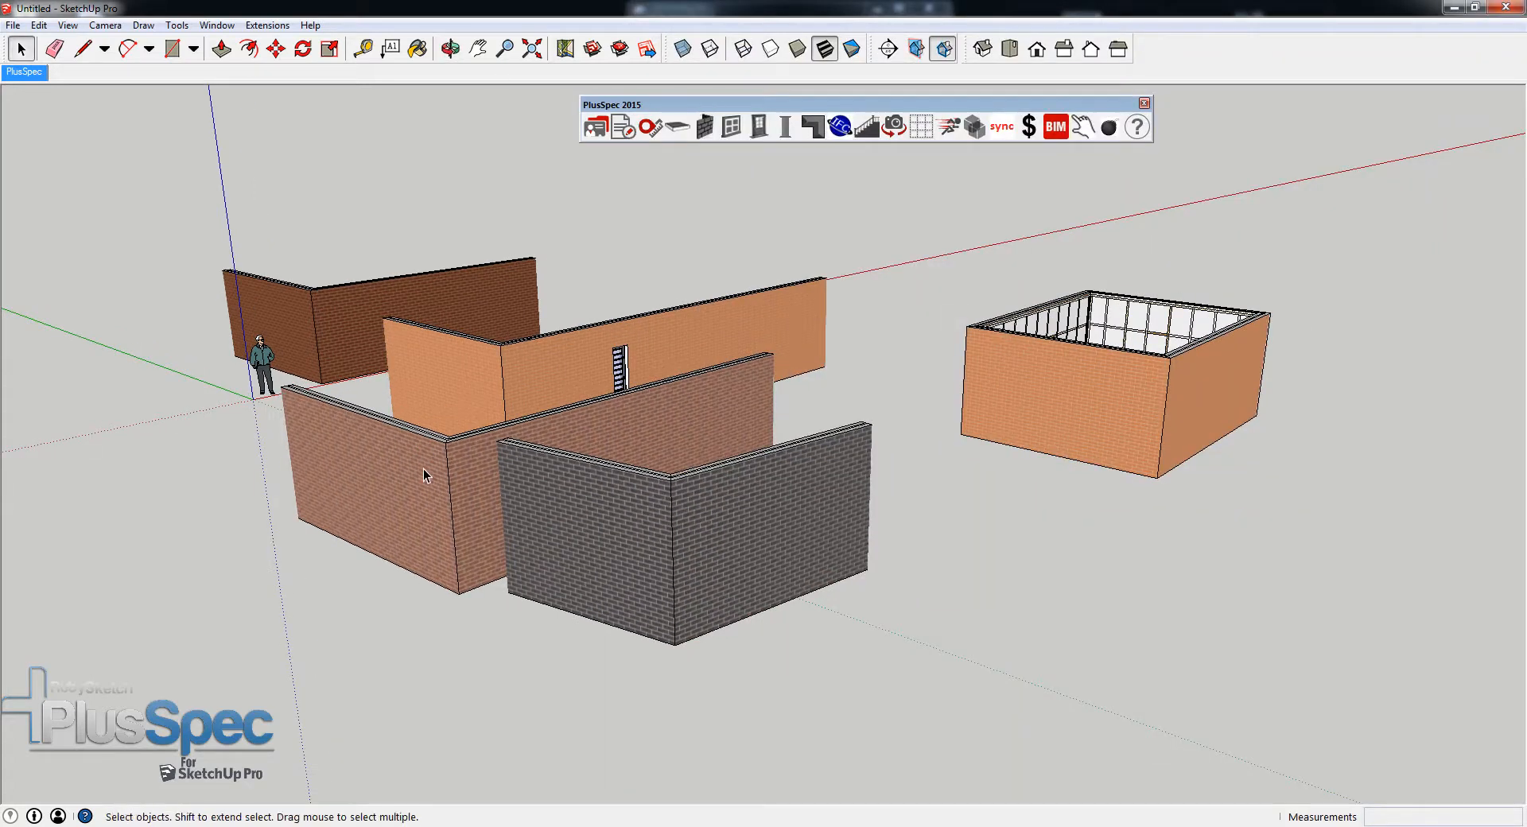
# - Set the Berry Grey Brown price to 50 per m² and its fit price to 70 per m² in the selected wall's price settings
pyautogui.click(424, 476)
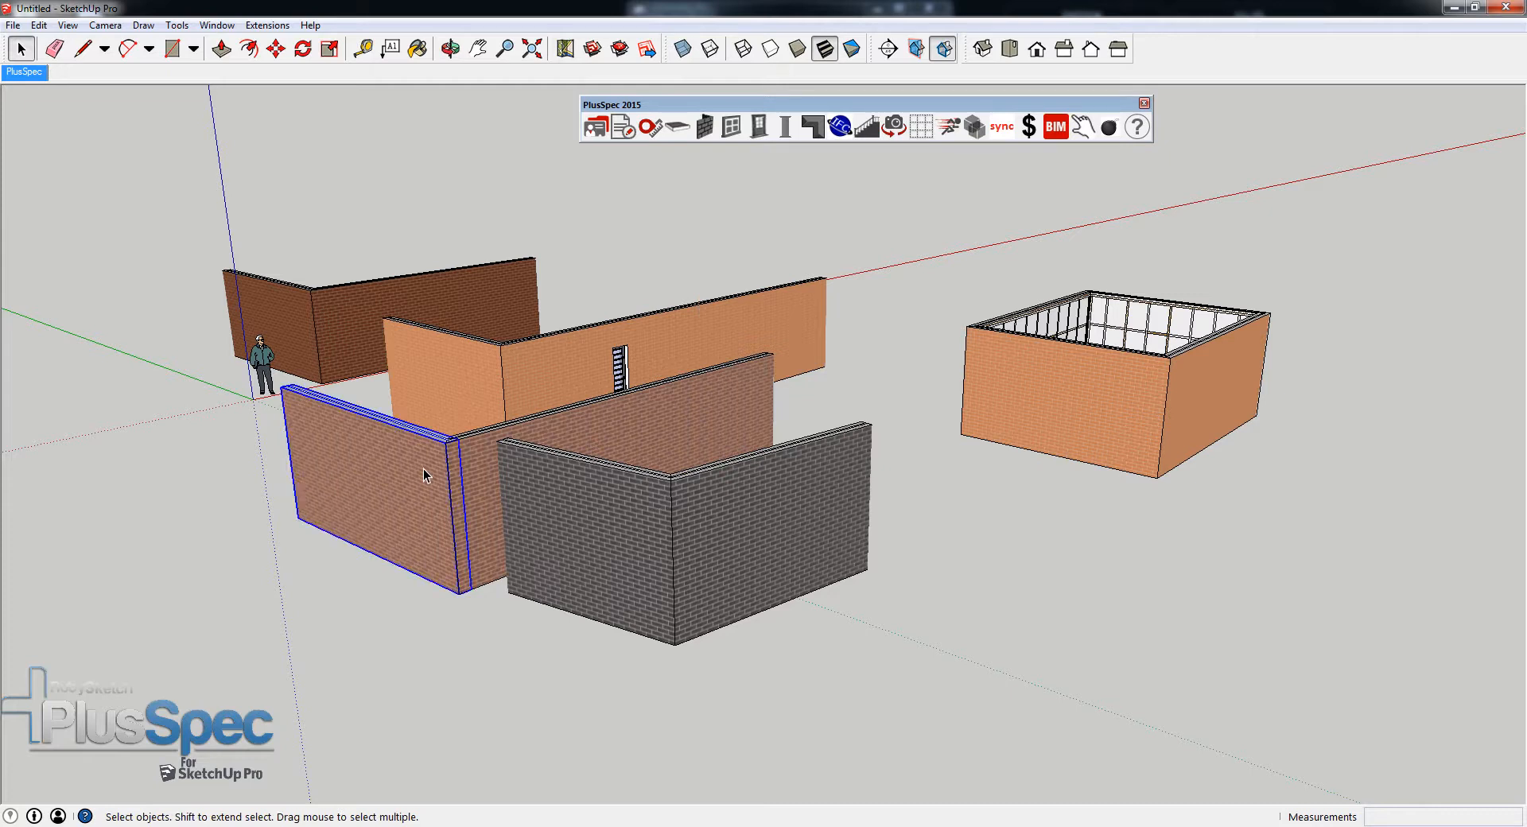
pyautogui.click(1029, 127)
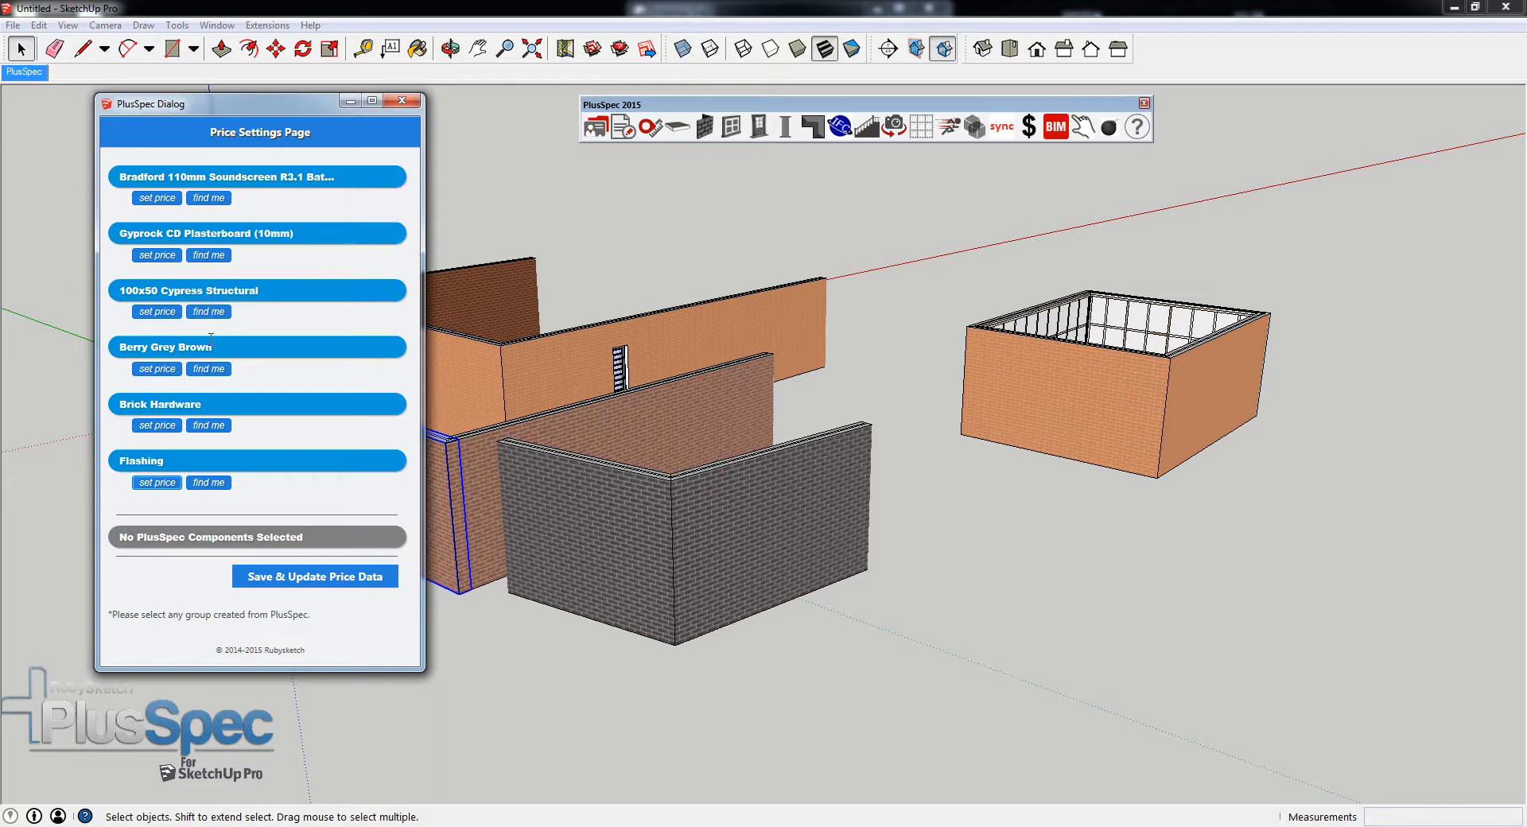
pyautogui.click(157, 369)
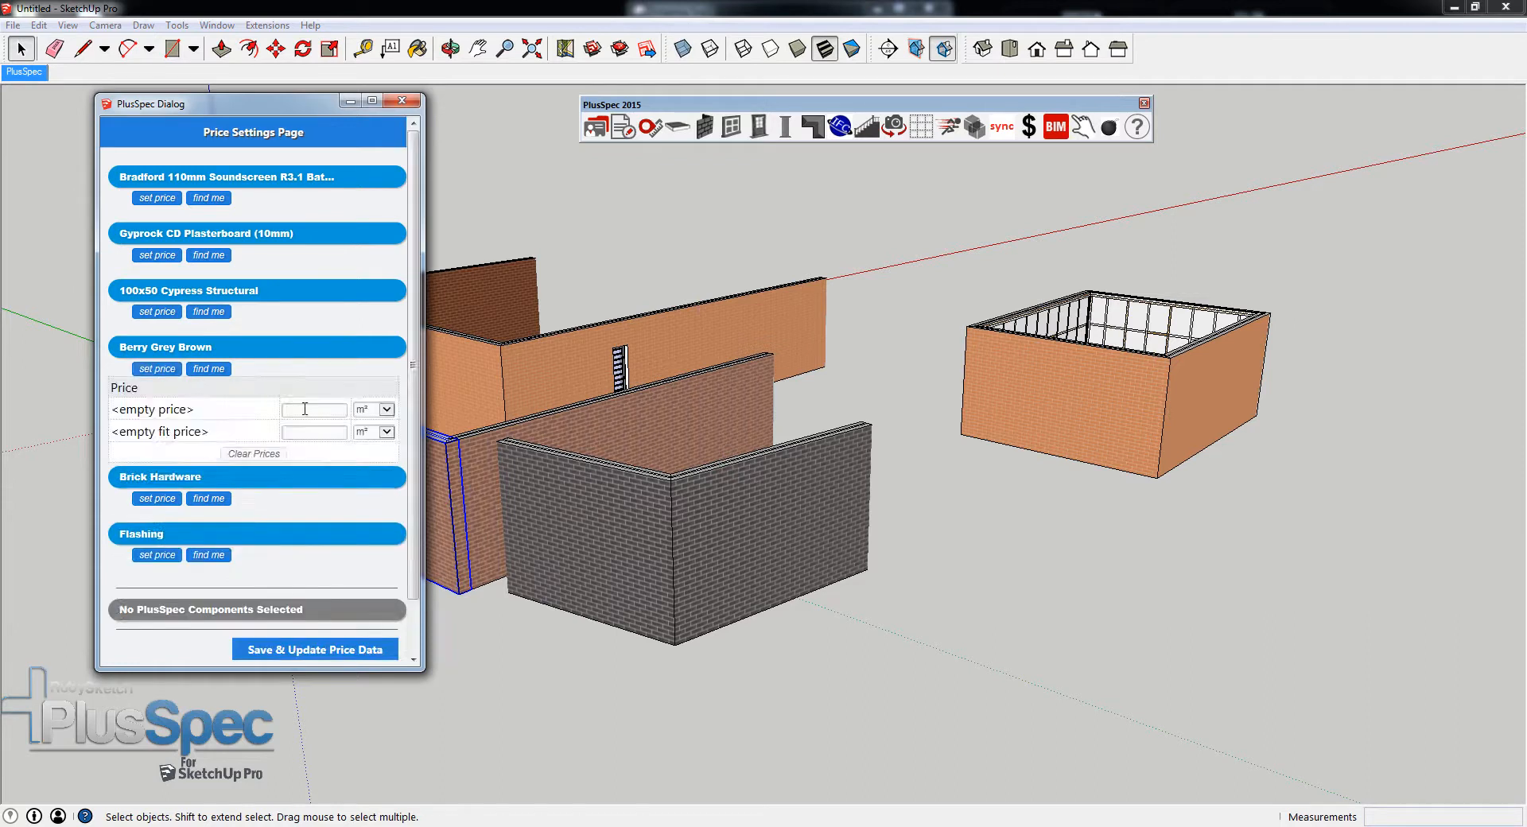
pyautogui.write('50')
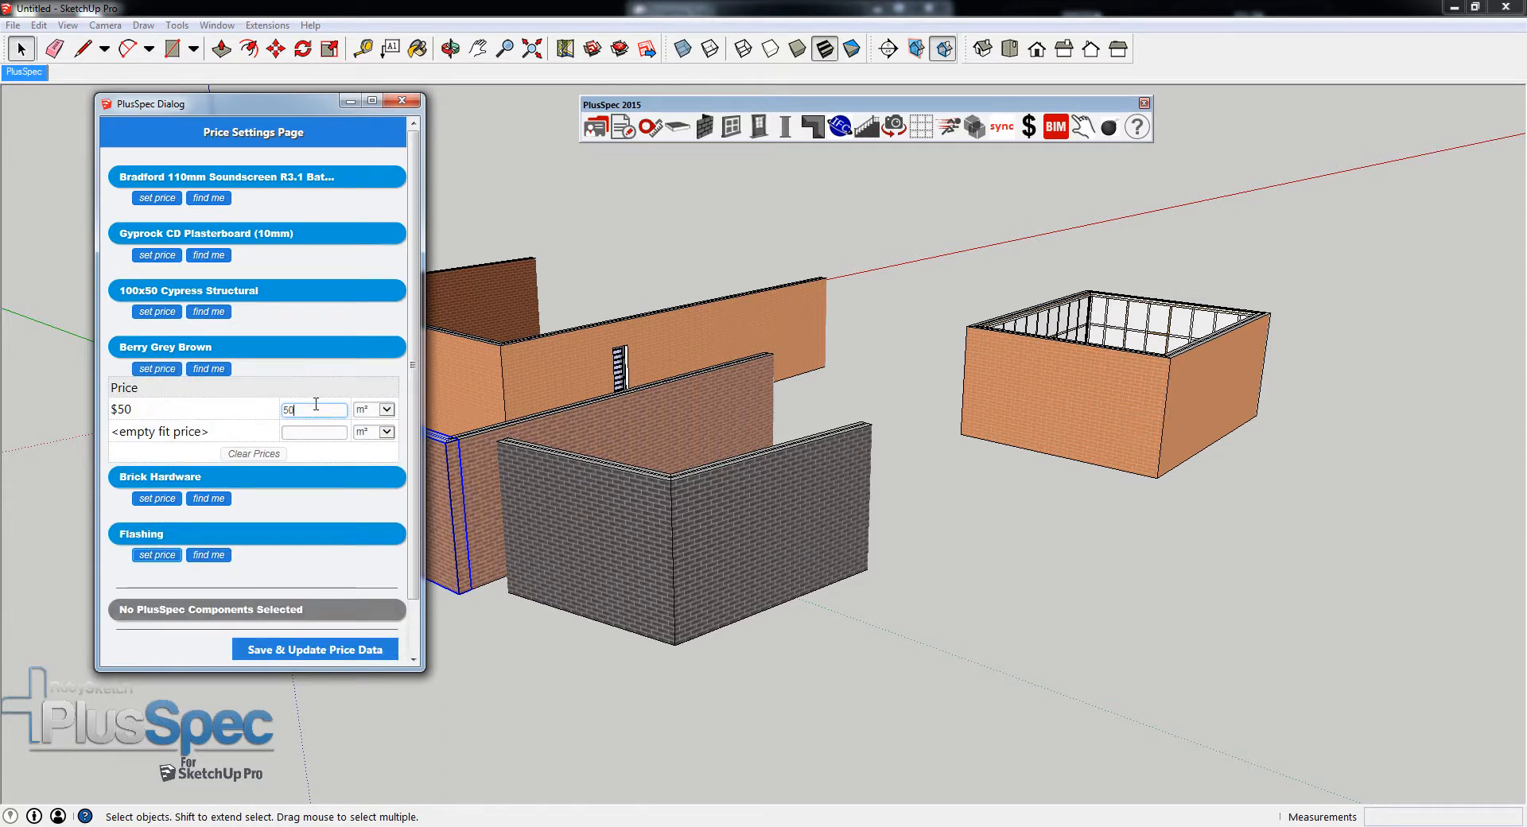
pyautogui.click(309, 431)
pyautogui.write('70')
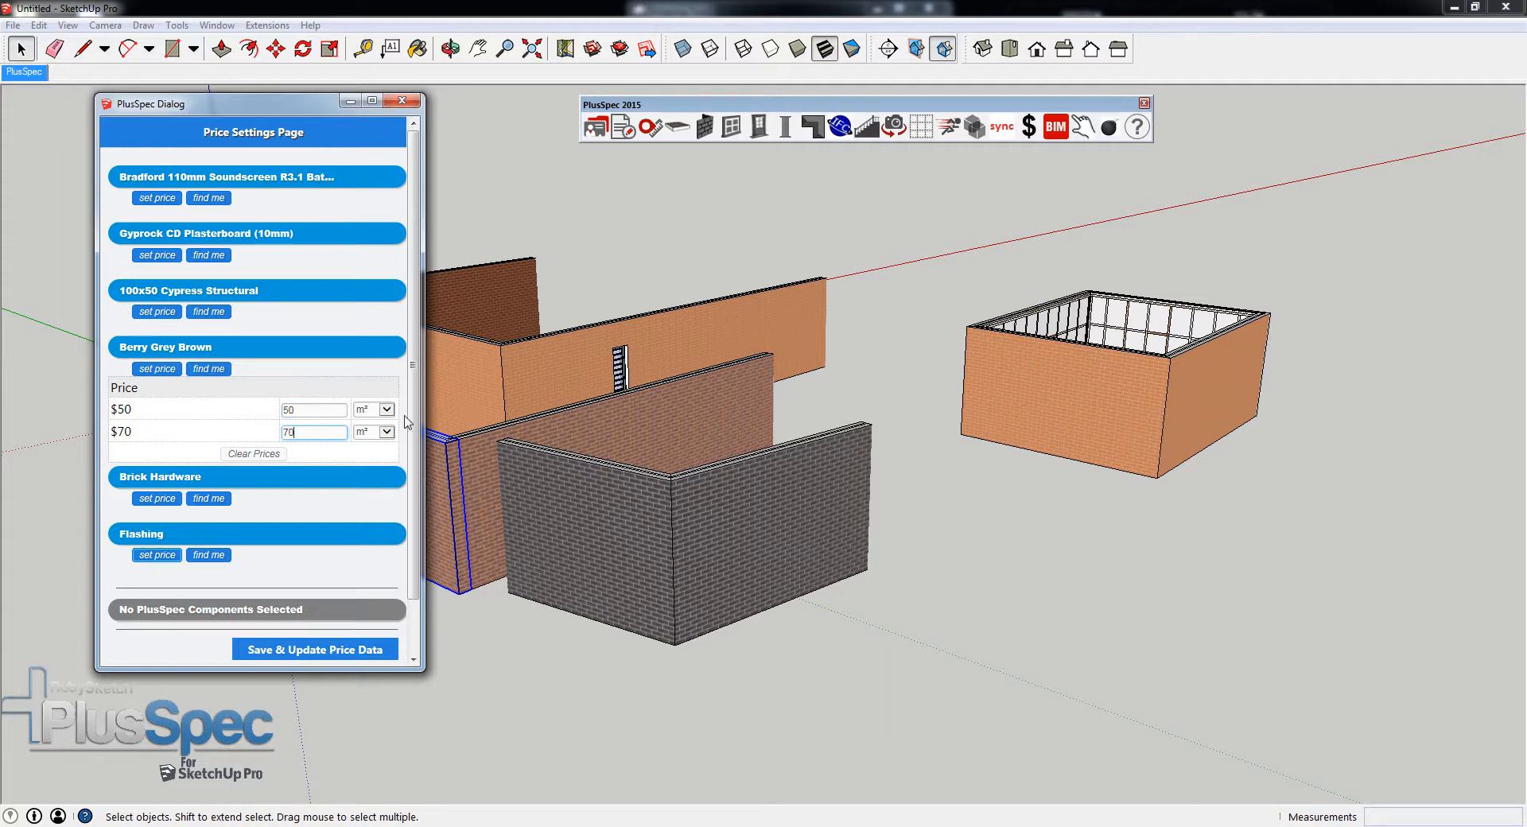
# - Save and update the price data, and close the price settings
pyautogui.scroll(-2, 410, 423)
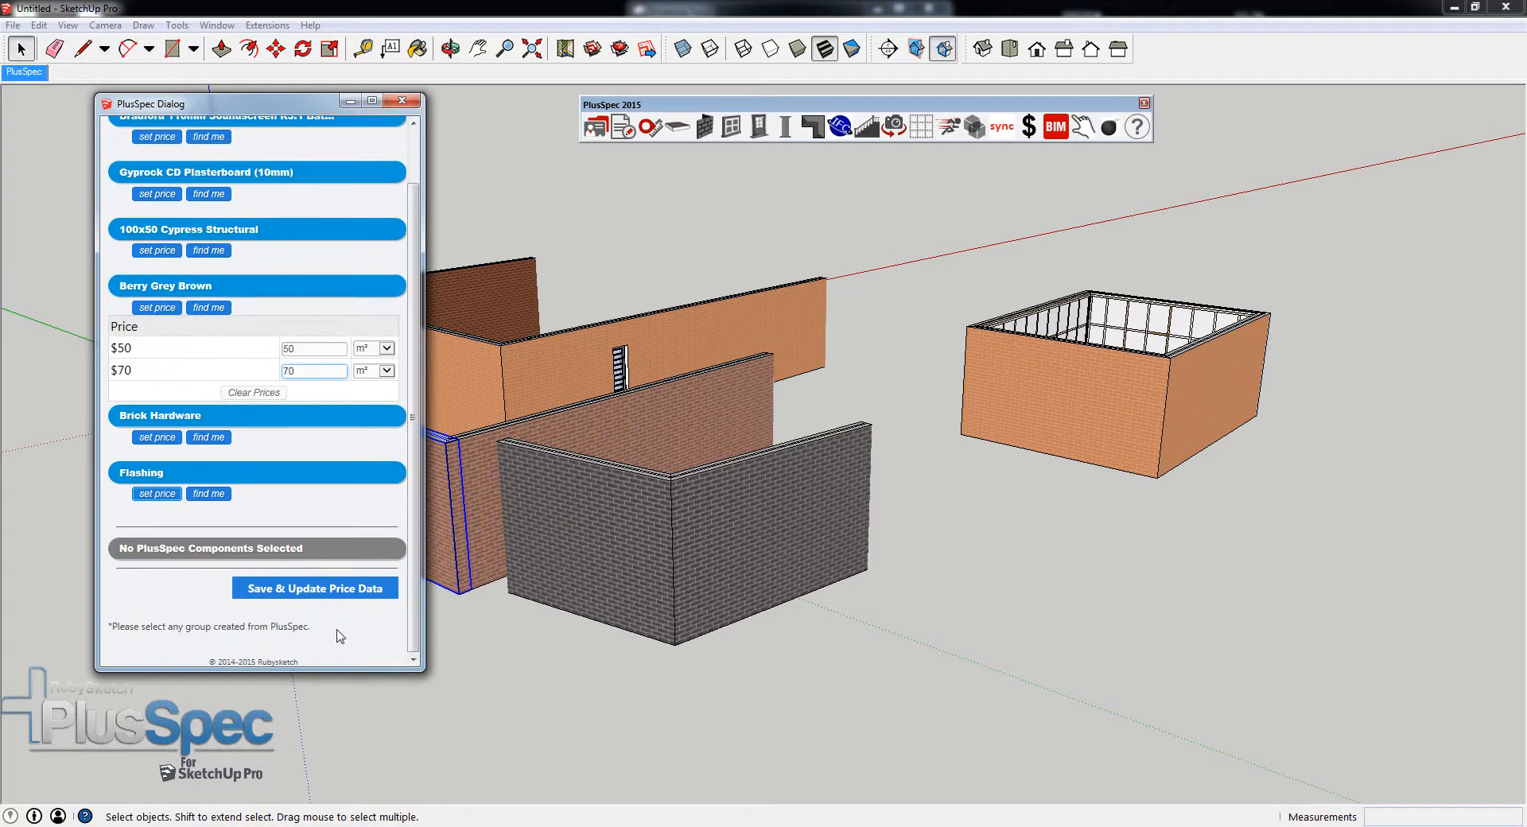
pyautogui.click(291, 596)
pyautogui.click(290, 595)
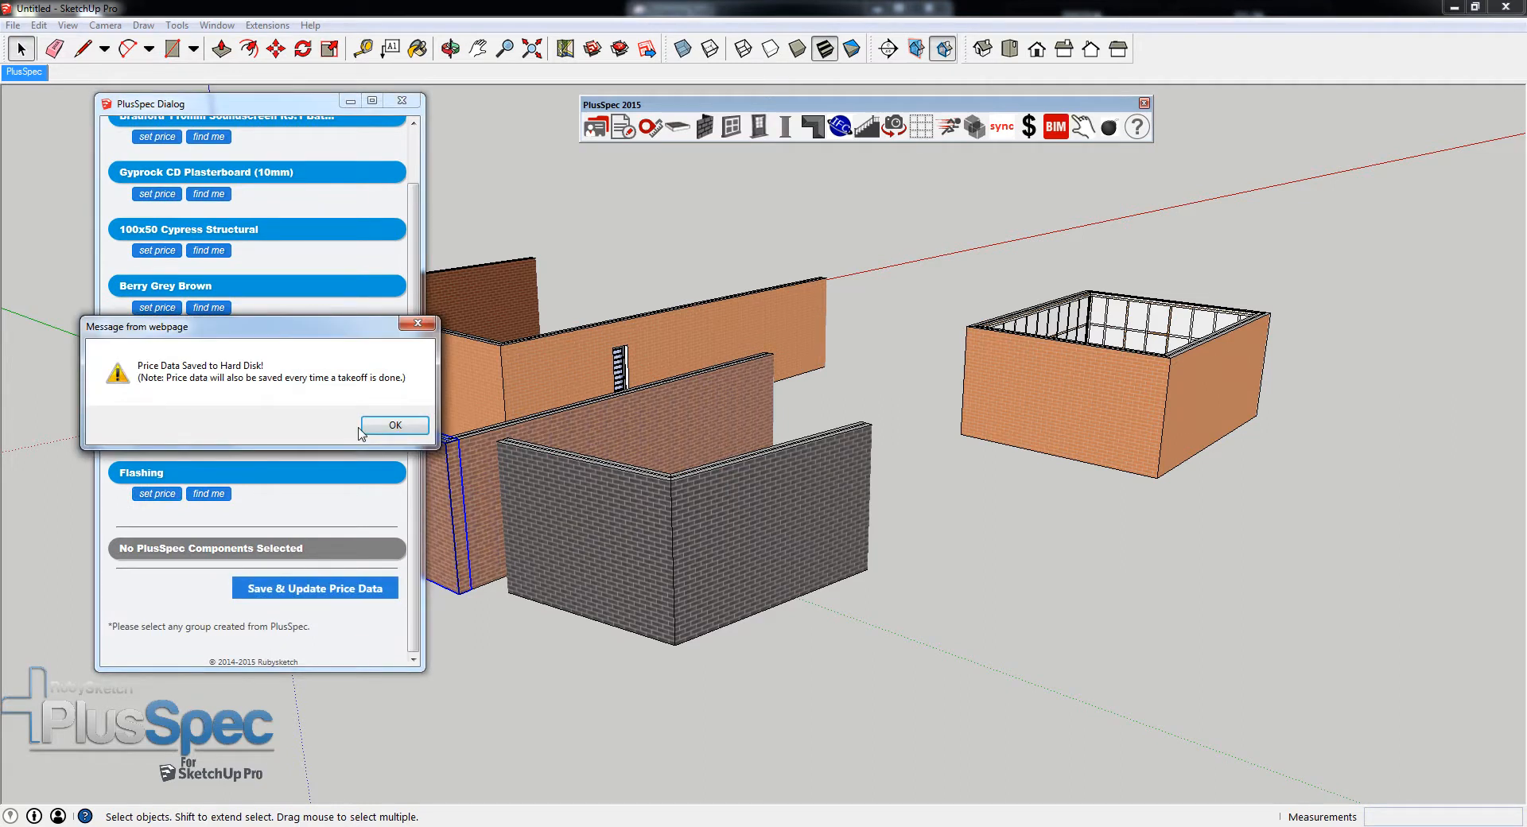
pyautogui.click(380, 428)
pyautogui.click(402, 100)
pyautogui.click(381, 427)
pyautogui.click(380, 427)
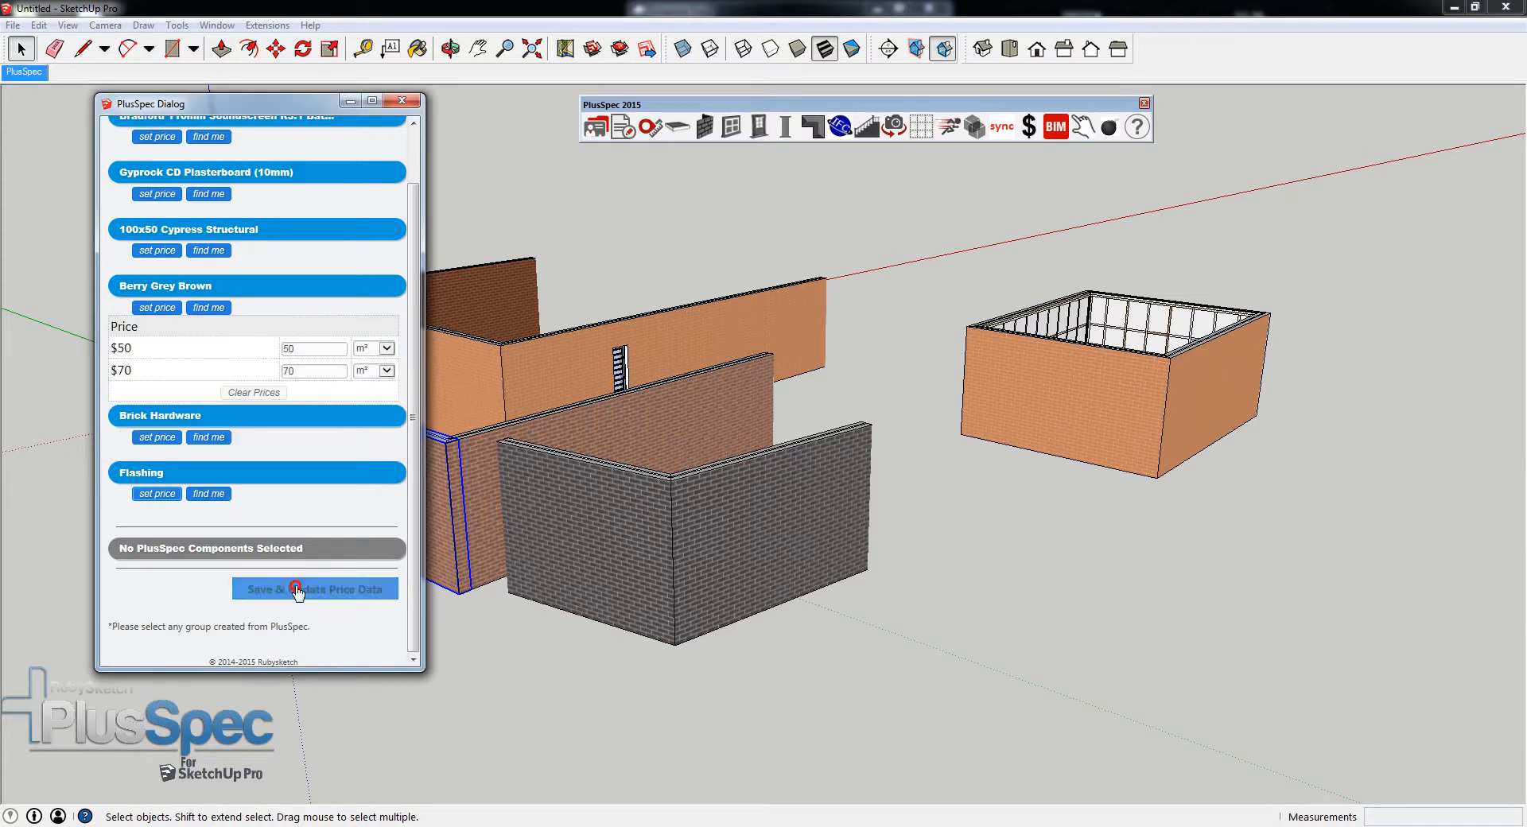
pyautogui.click(374, 588)
pyautogui.click(384, 422)
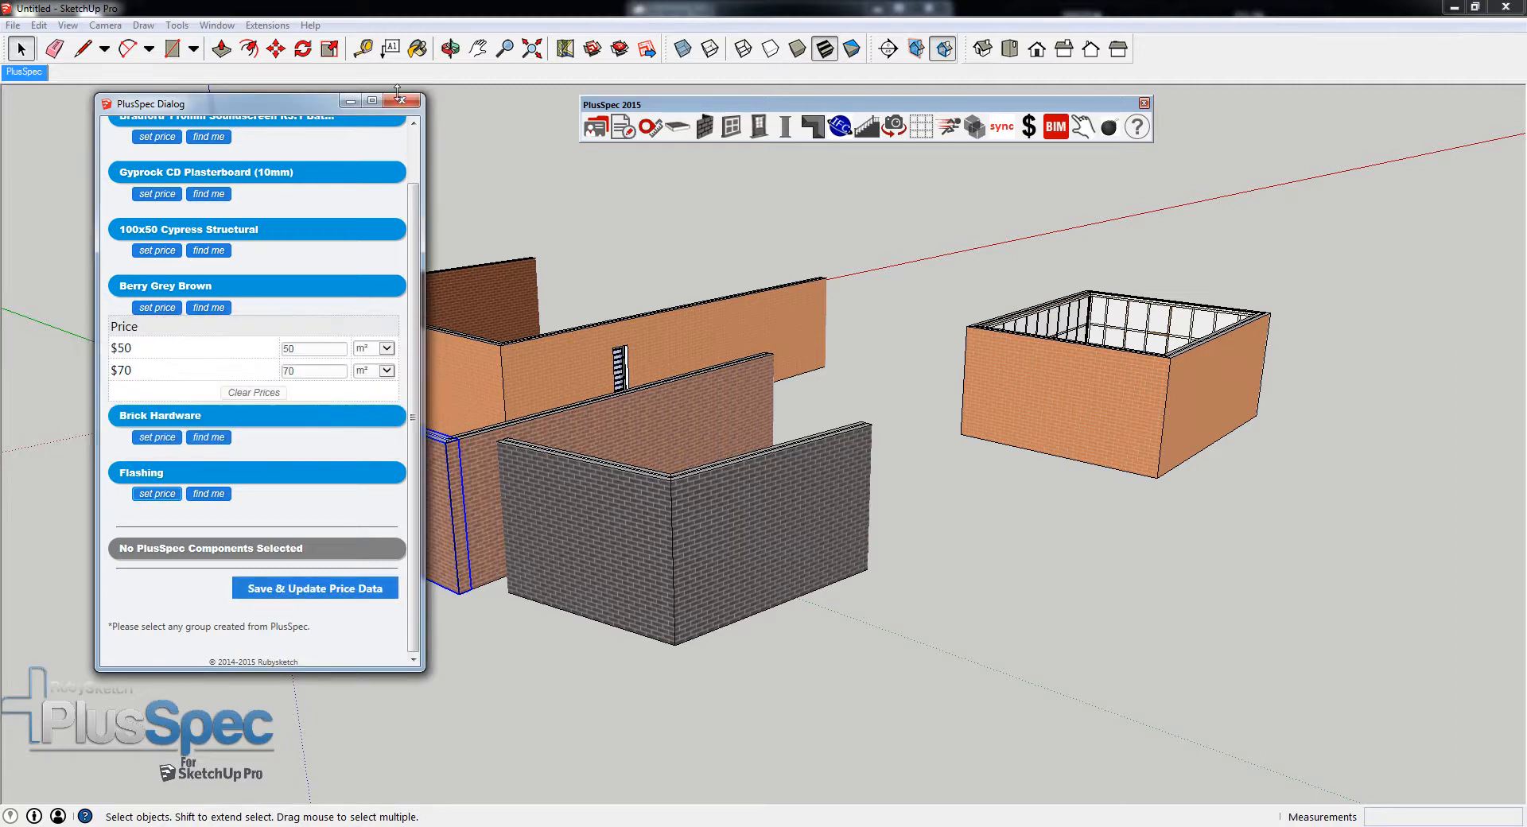
pyautogui.click(401, 100)
# - Regenerate the takeoff and check the unit price, unit fit price and combined price of the first Berry Grey Brown entry in 19A_BRICKWORK
pyautogui.click(615, 135)
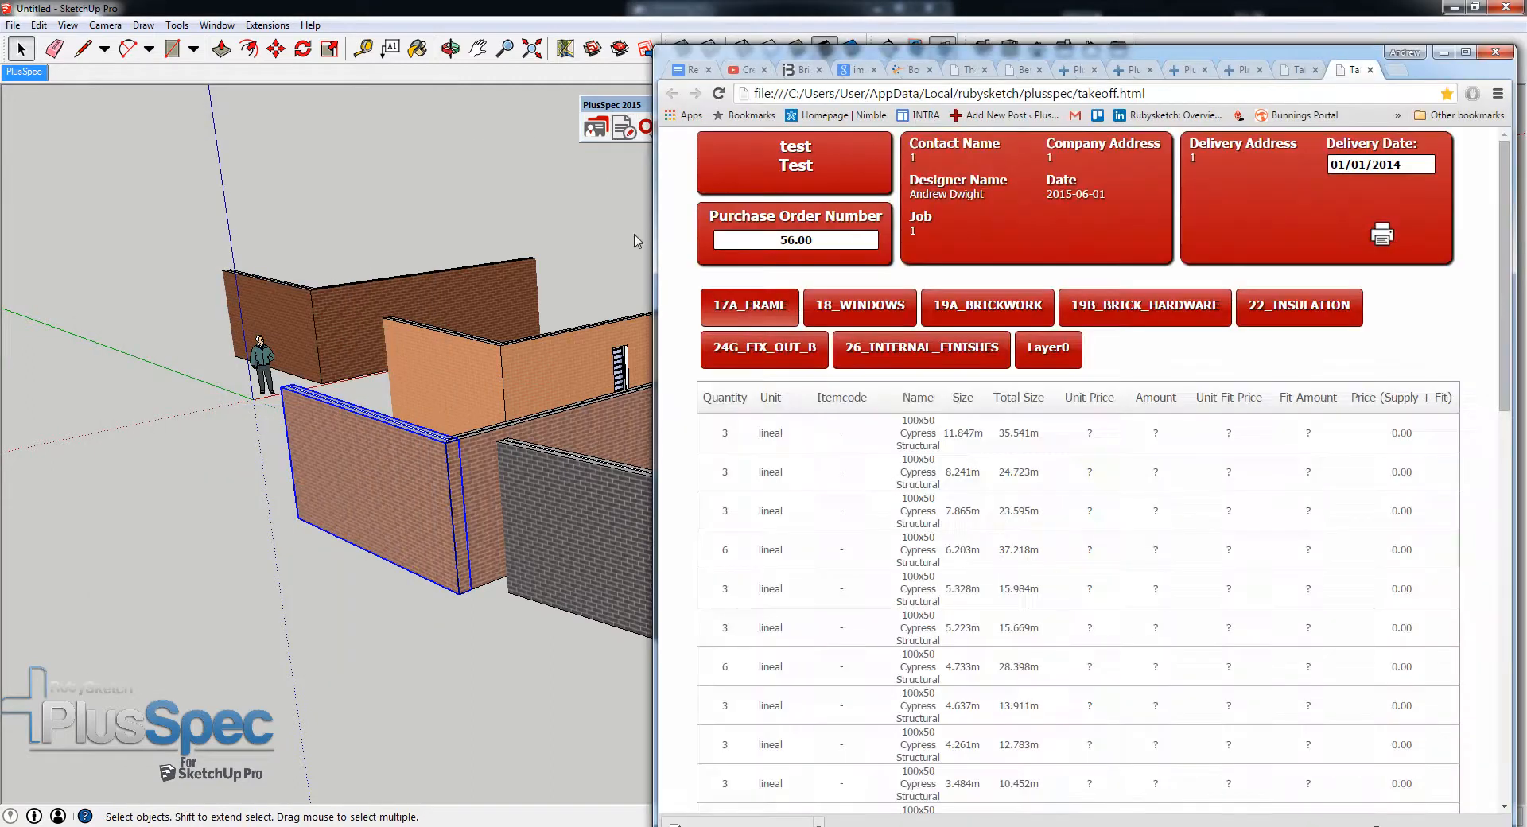
pyautogui.scroll(-10, 967, 442)
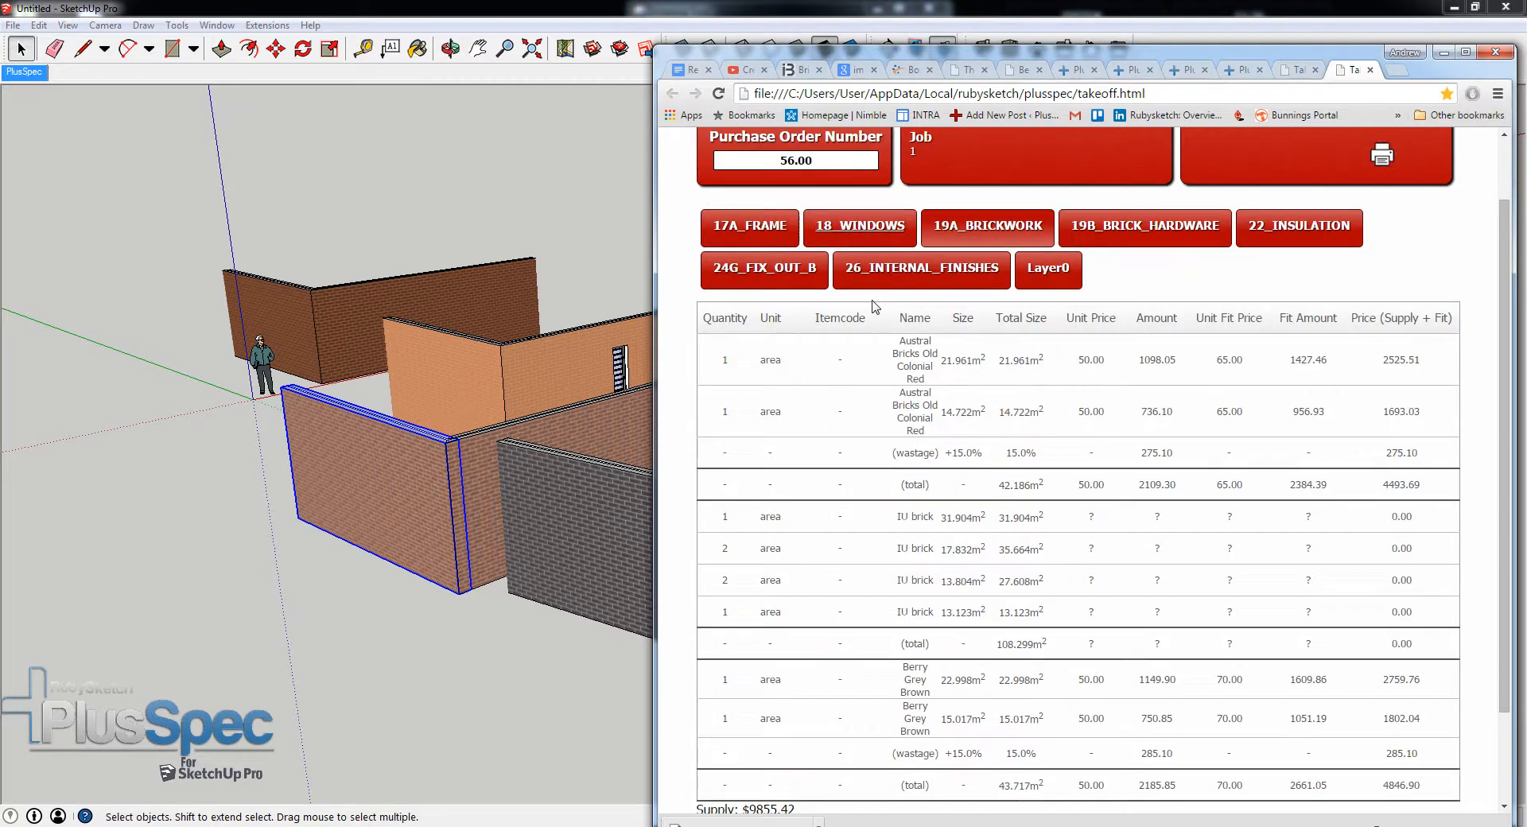
pyautogui.moveTo(1112, 562); pyautogui.dragTo(1079, 565)
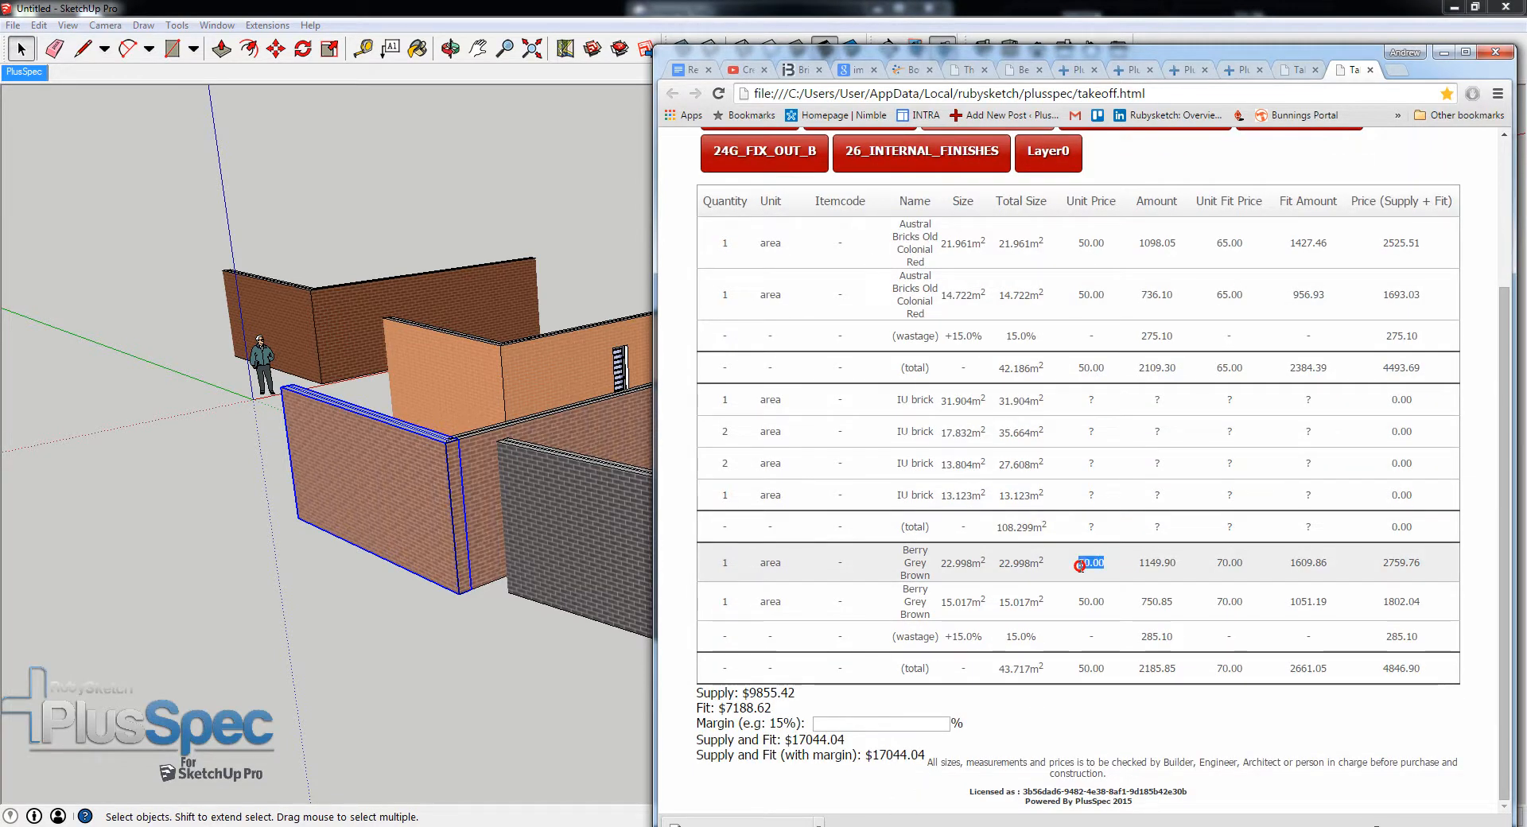
pyautogui.moveTo(1245, 565); pyautogui.dragTo(1210, 564)
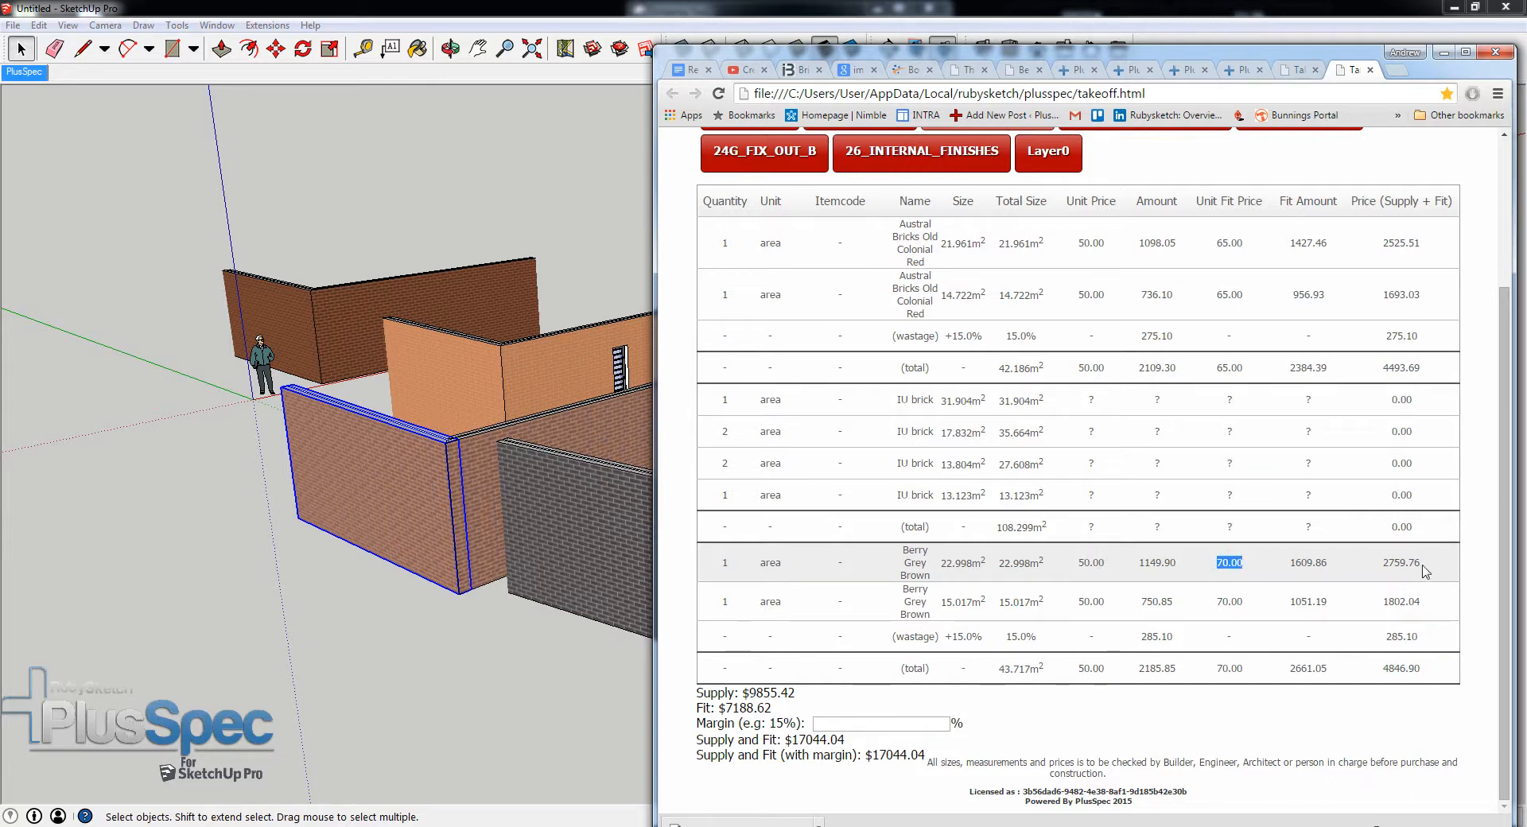
pyautogui.moveTo(1423, 566); pyautogui.dragTo(1385, 567)
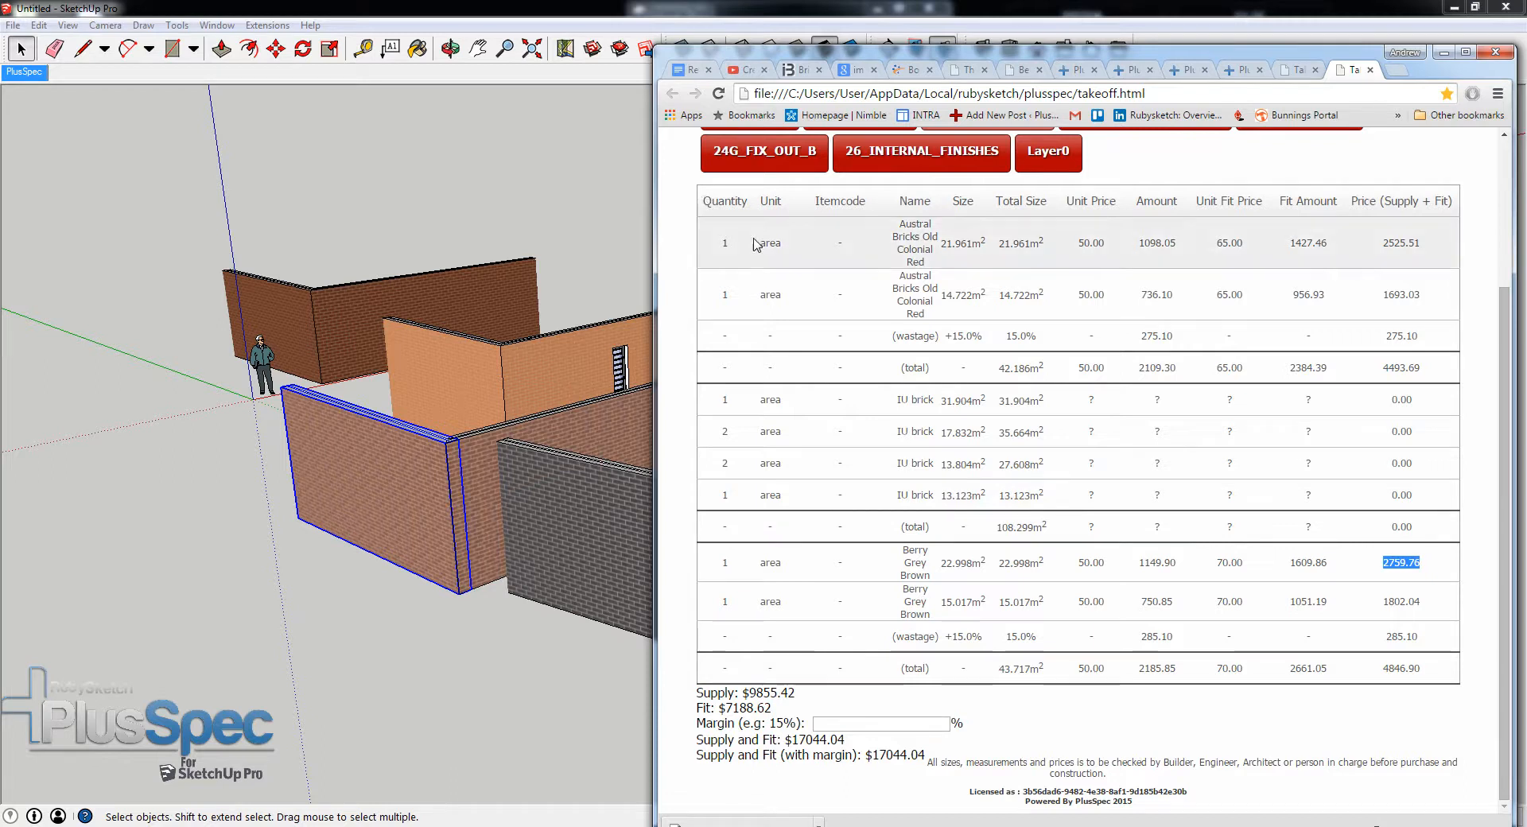
# - Highlight the whole 19A_BRICKWORK table from its header row to the supply line to review the rows as a block
pyautogui.hotkey('ctrl', 'a')
pyautogui.scroll(1, 862, 252)
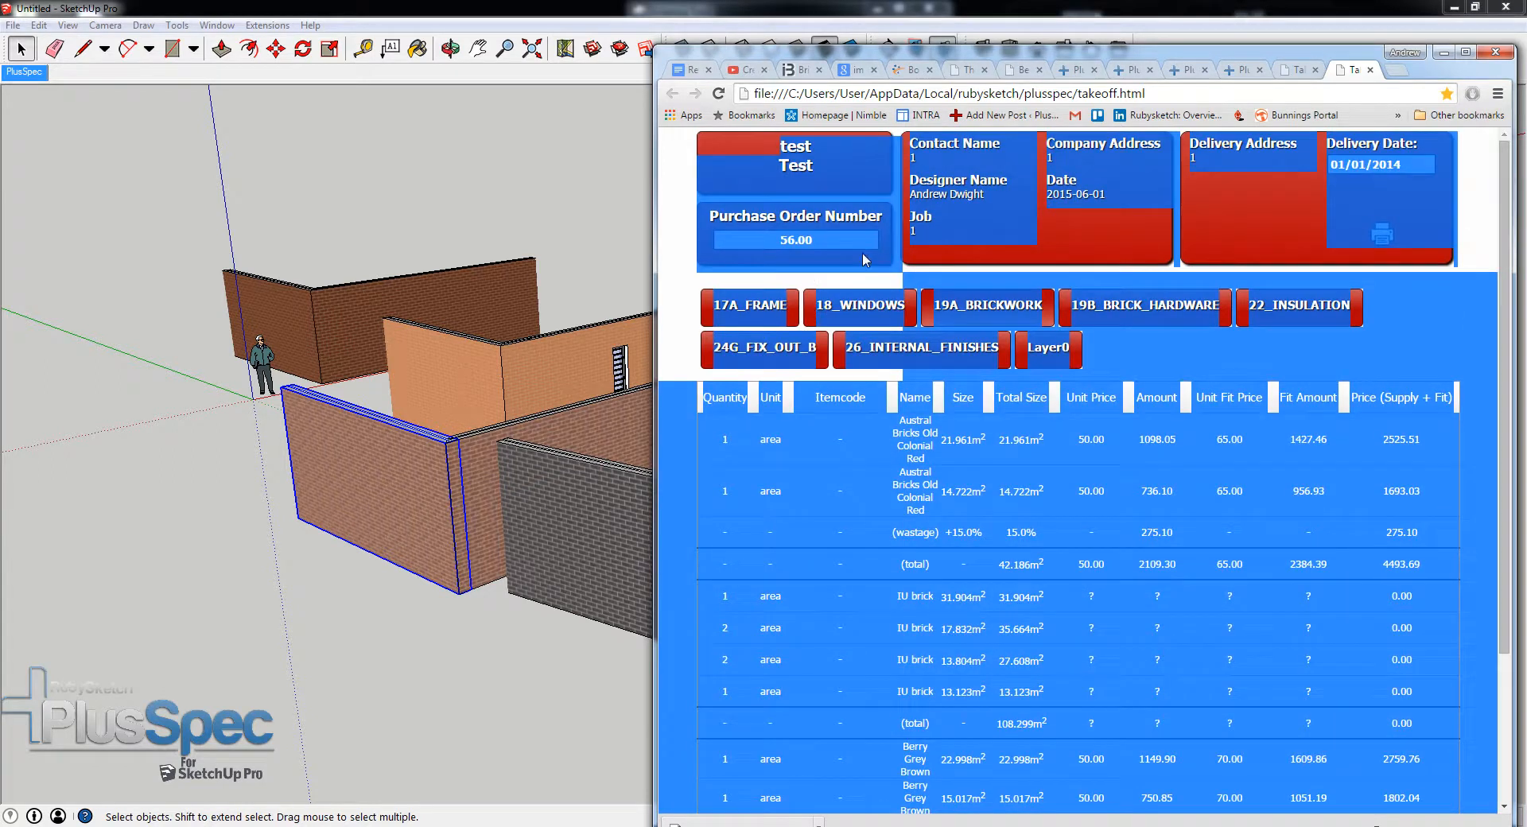
pyautogui.scroll(-3, 862, 251)
pyautogui.click(696, 225)
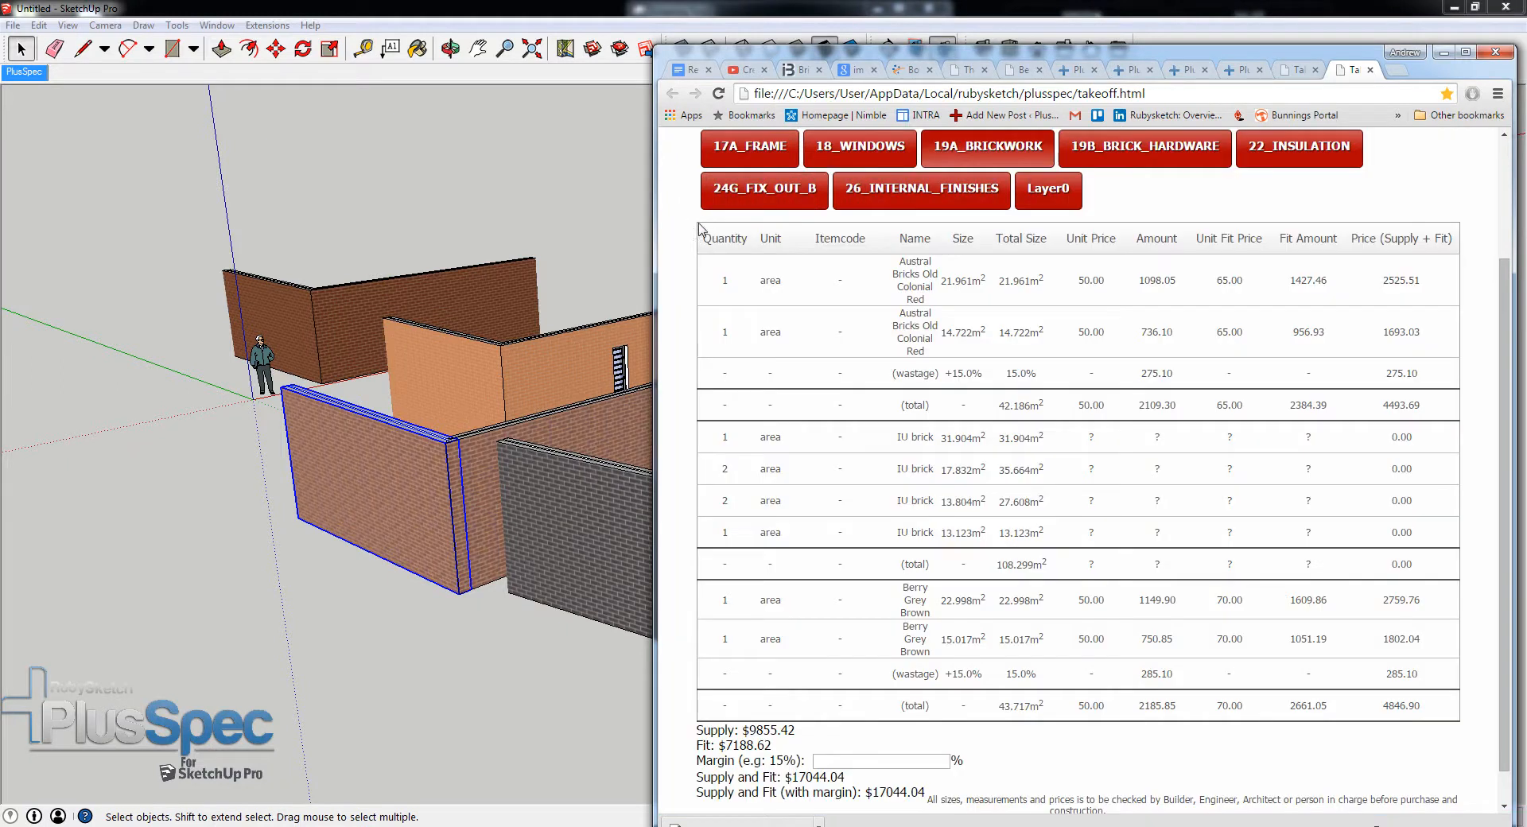
pyautogui.moveTo(695, 226); pyautogui.dragTo(1452, 730)
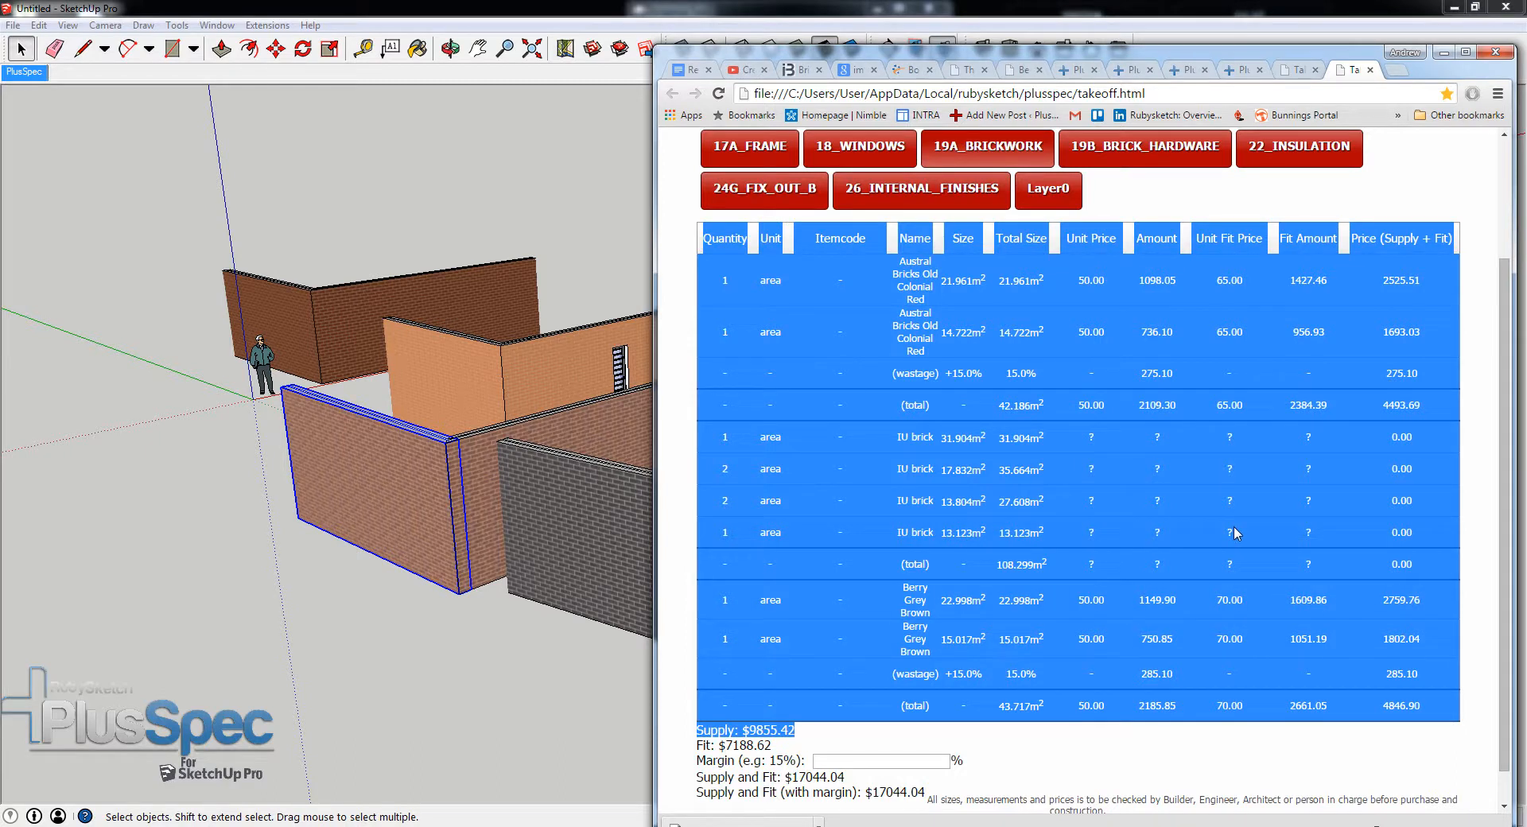
pyautogui.scroll(1, 1212, 519)
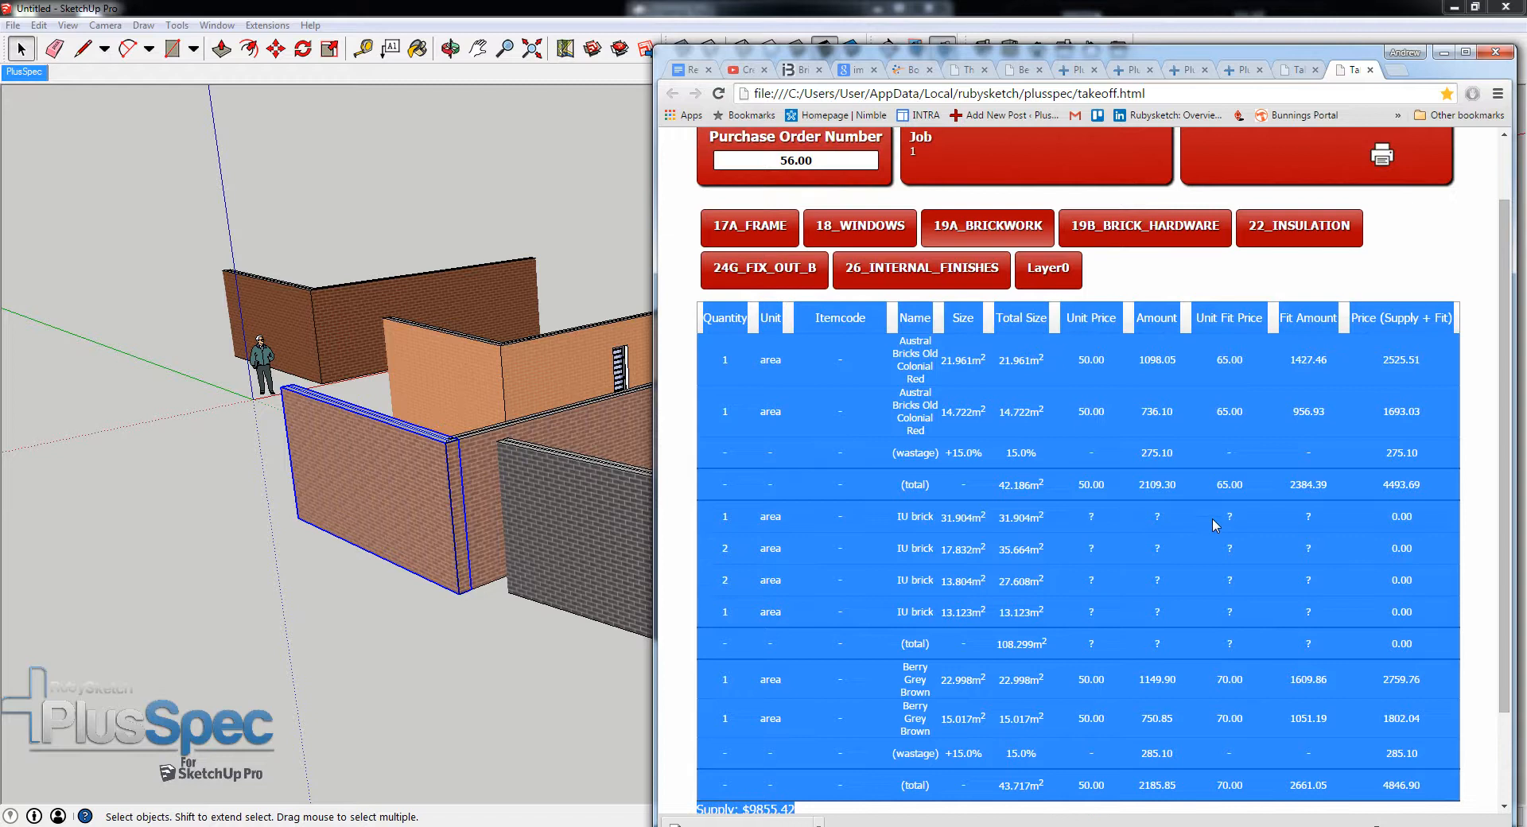
# - Examine the 19B_BRICK_HARDWARE takeoff, including the flat lintel, brick hardware and flashing entries
pyautogui.click(1137, 227)
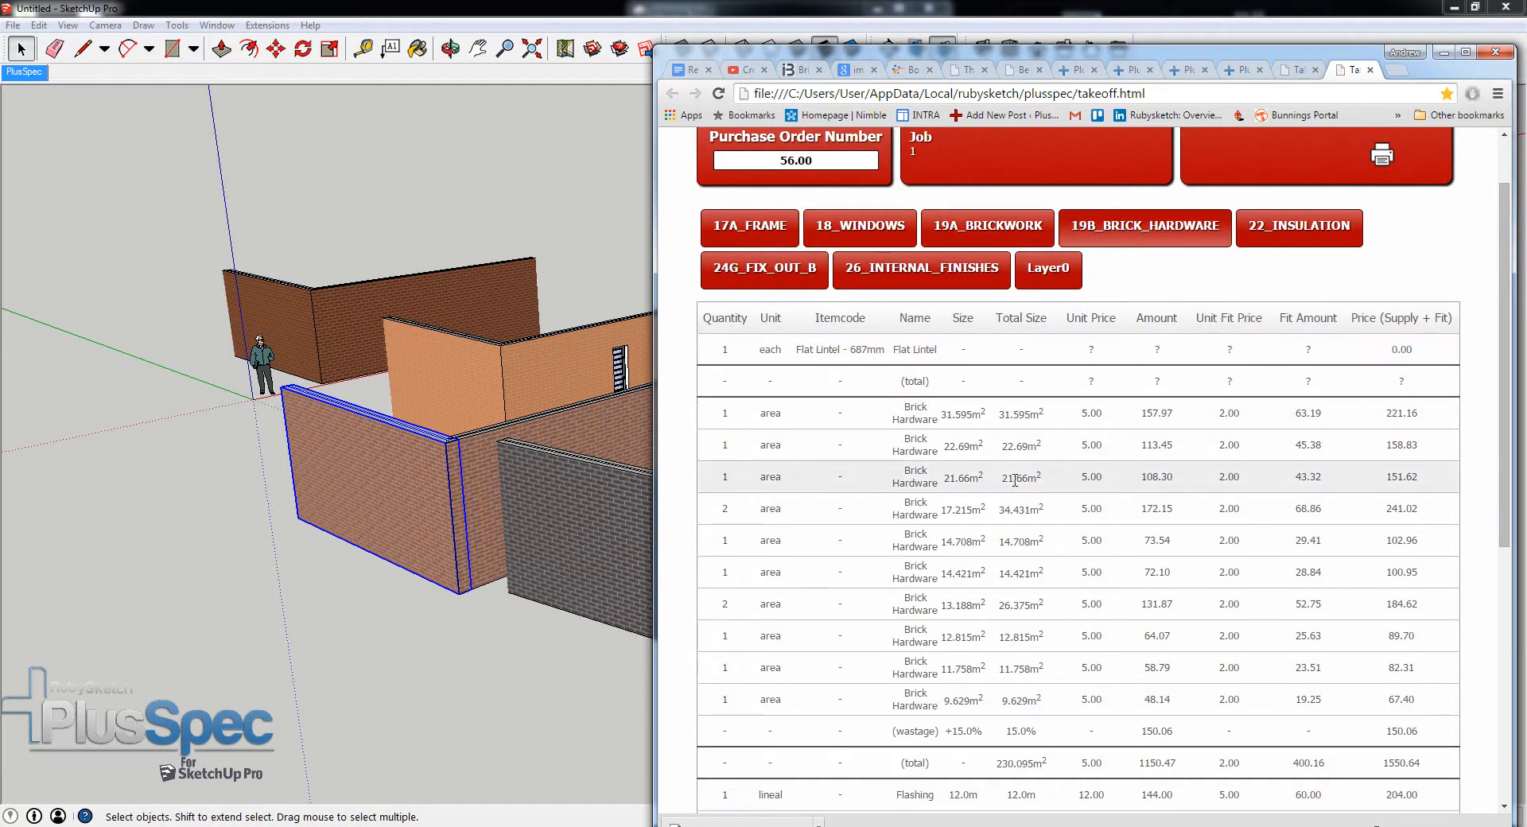
pyautogui.scroll(-1, 1014, 480)
pyautogui.scroll(-5, 1015, 480)
pyautogui.scroll(7, 1015, 480)
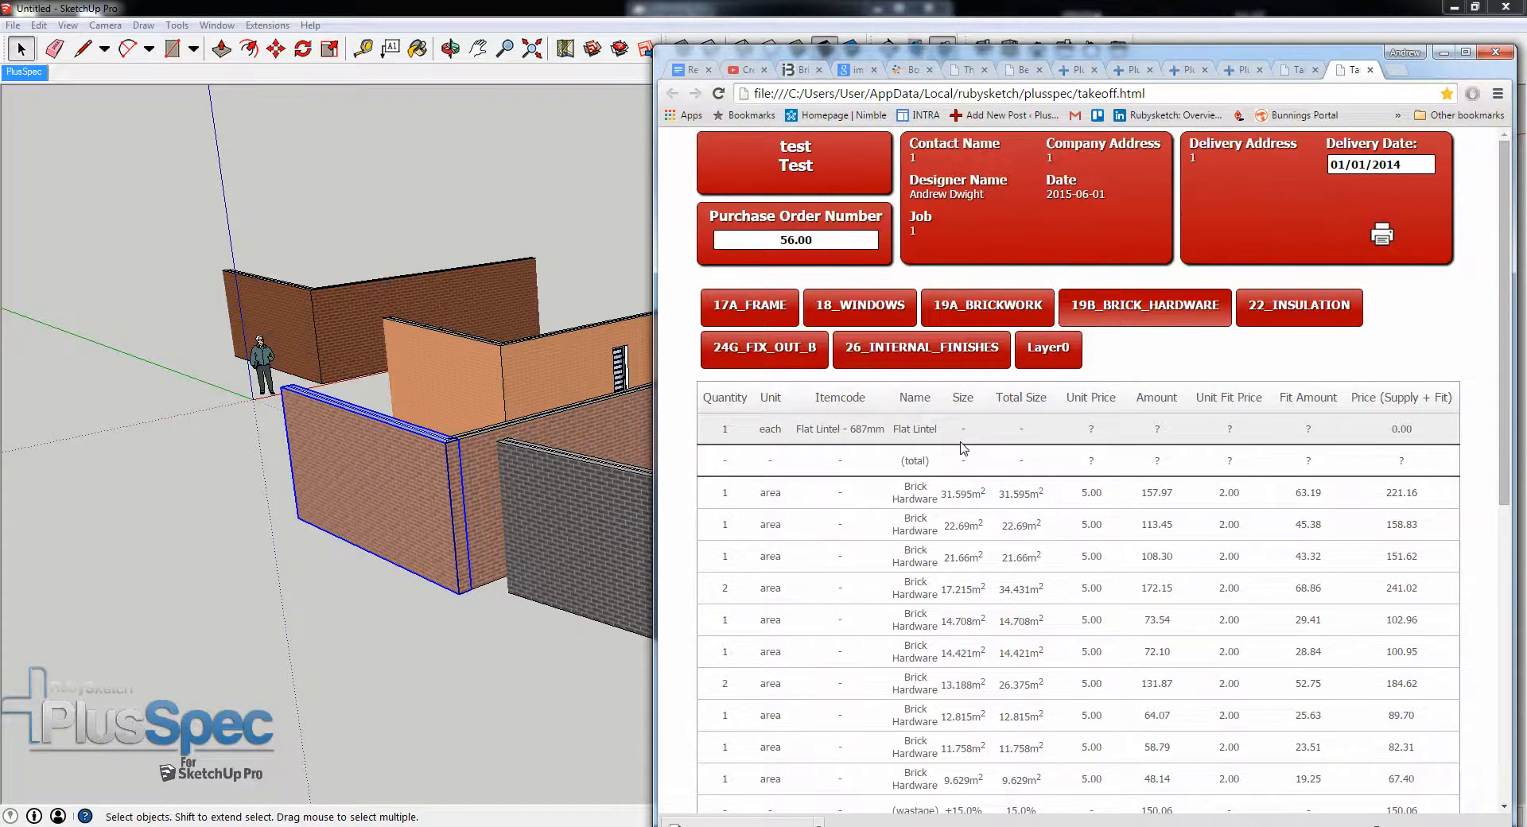
pyautogui.scroll(-3, 954, 448)
pyautogui.scroll(-3, 954, 448)
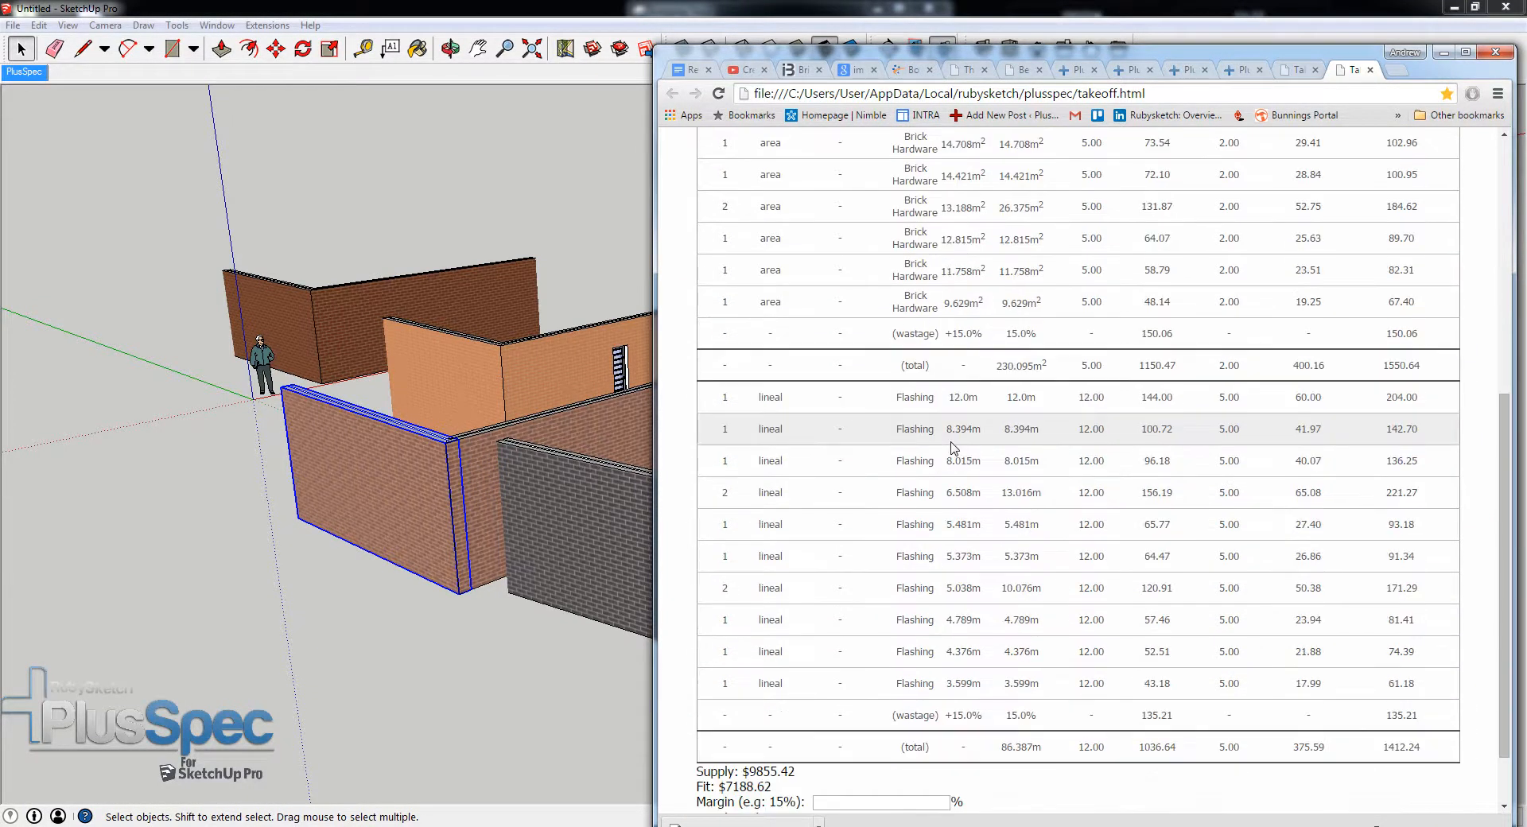
pyautogui.scroll(6, 954, 447)
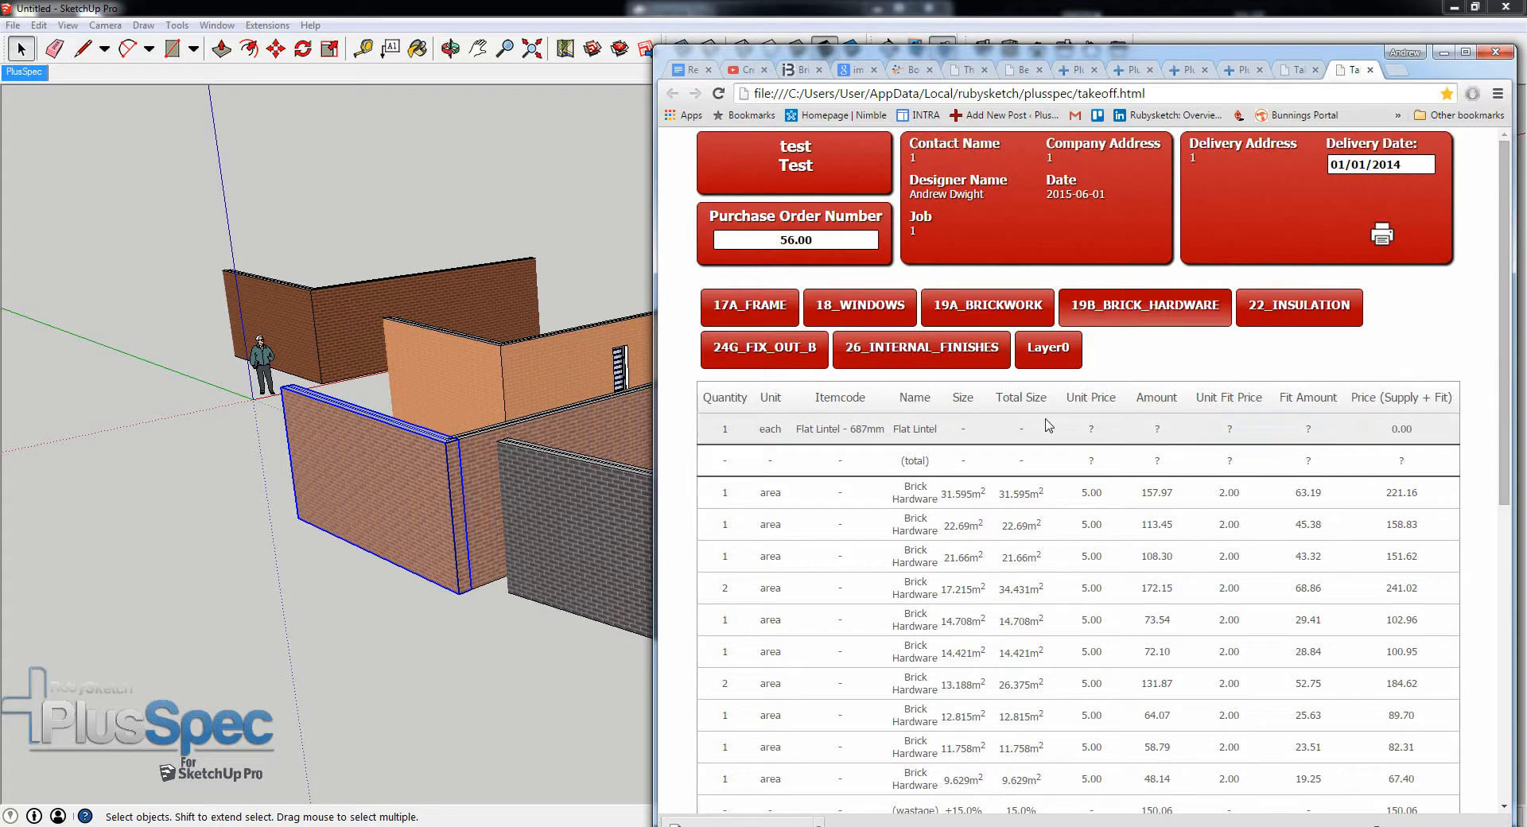
pyautogui.click(1259, 54)
pyautogui.moveTo(1259, 54); pyautogui.dragTo(1137, 57)
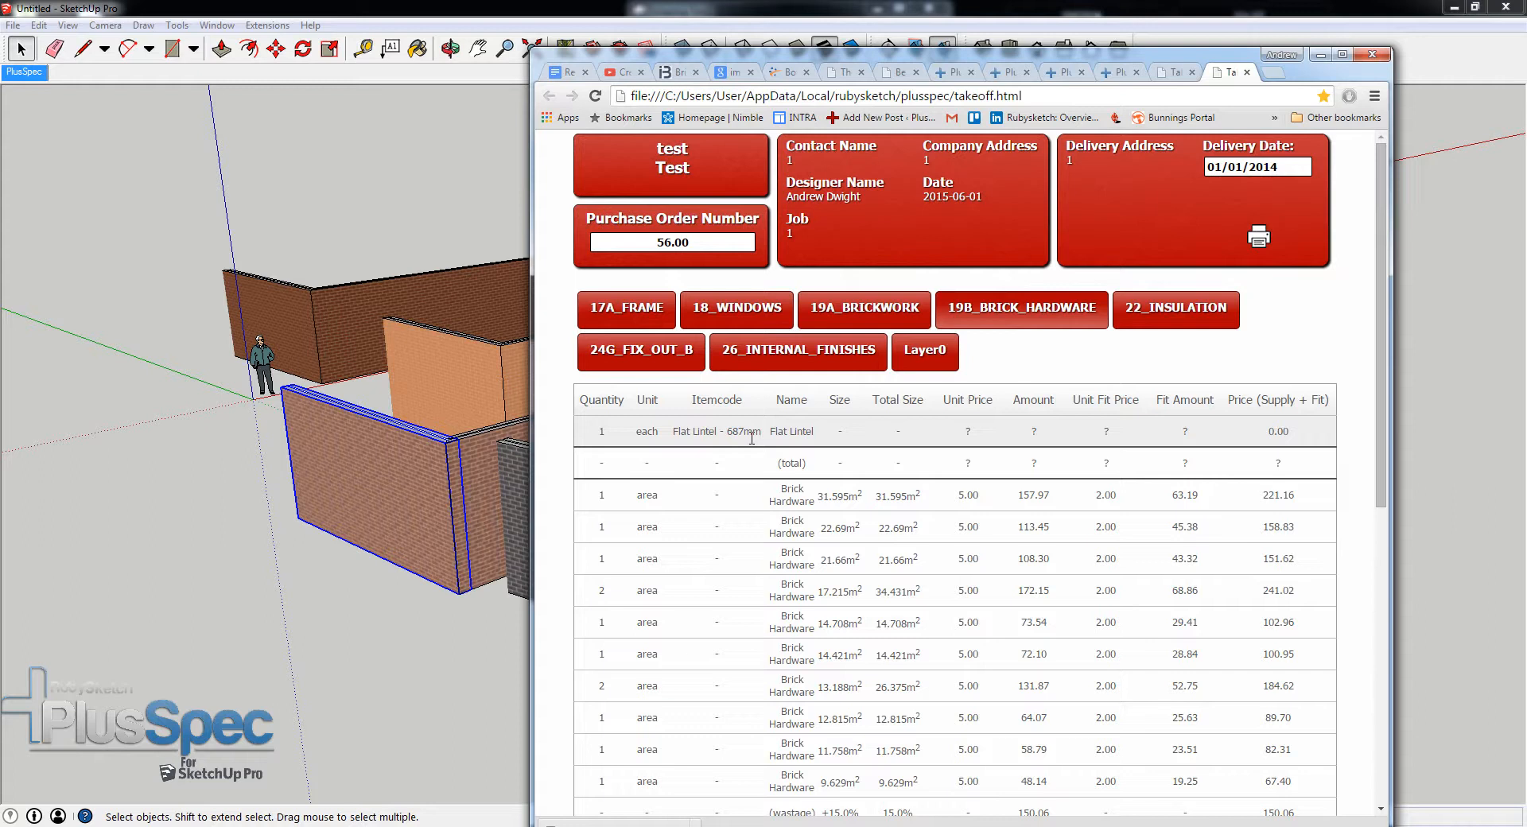
pyautogui.scroll(-1, 752, 439)
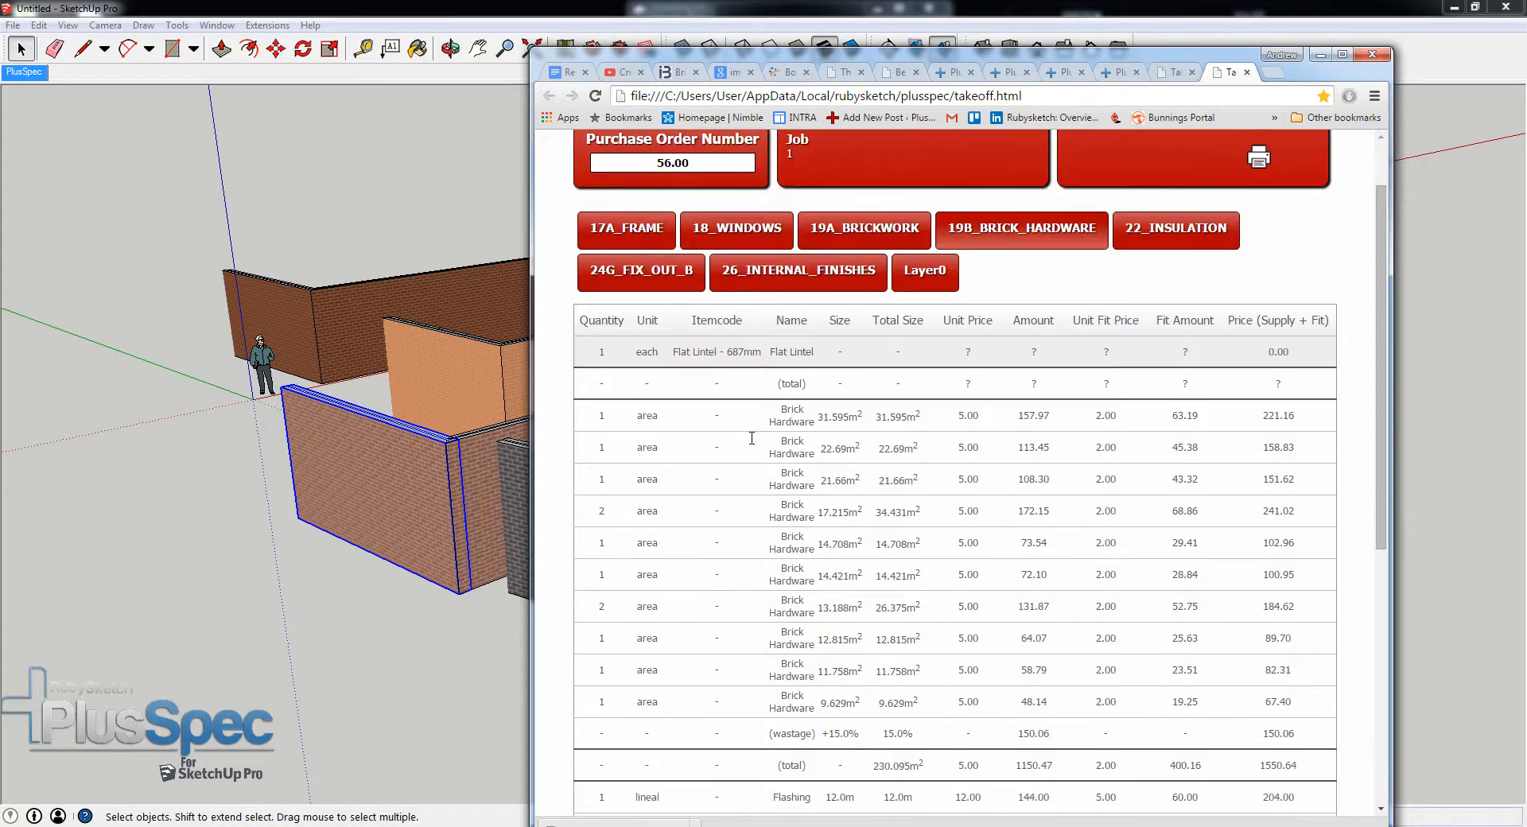
pyautogui.scroll(1, 751, 439)
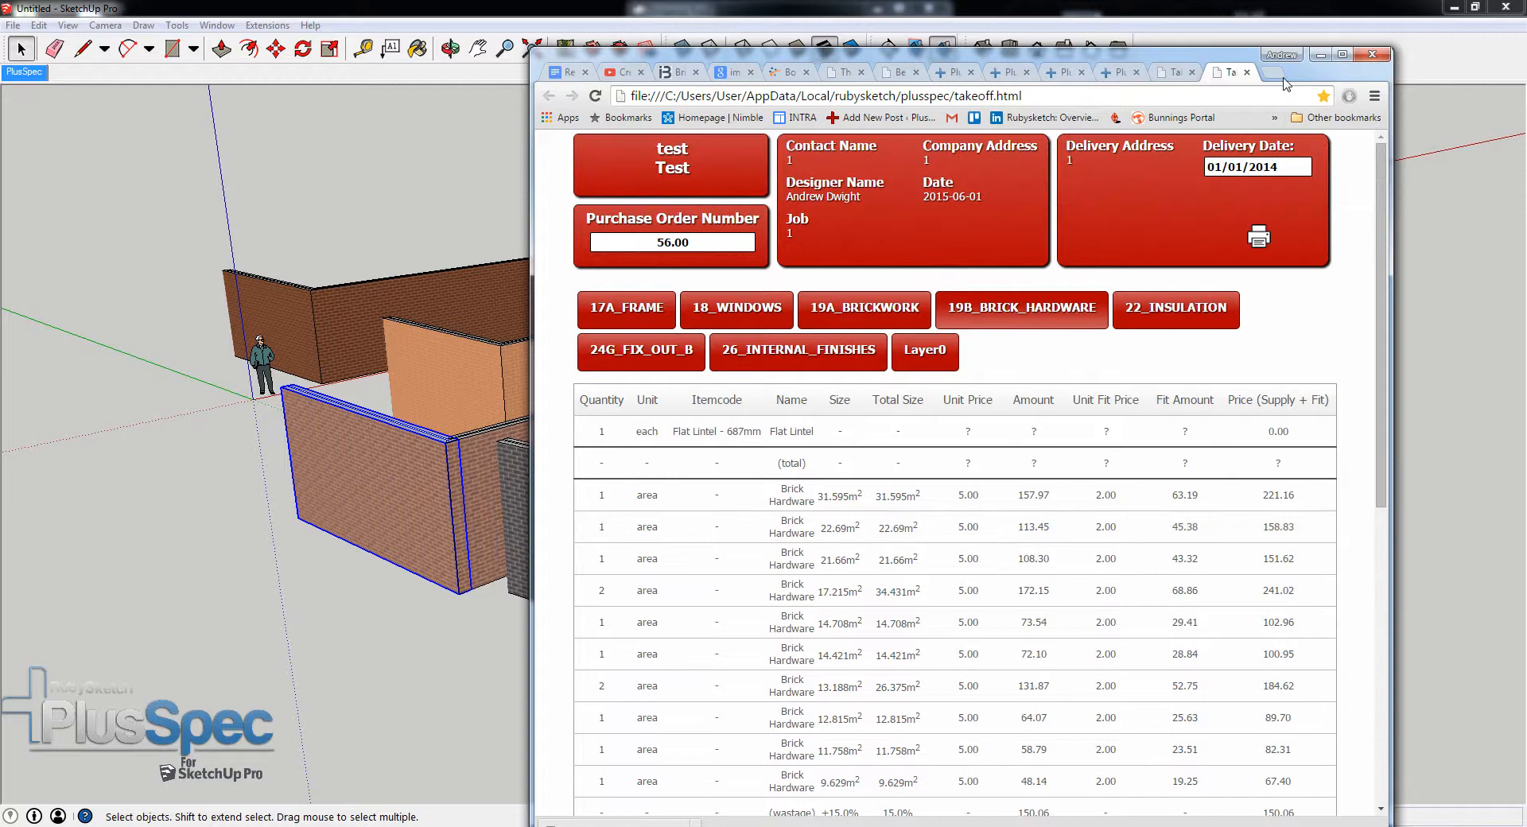
# - Return to the SketchUp model and inspect the Berry Grey Brown wall and the dark grey brick wall up close and from several angles
pyautogui.click(1320, 56)
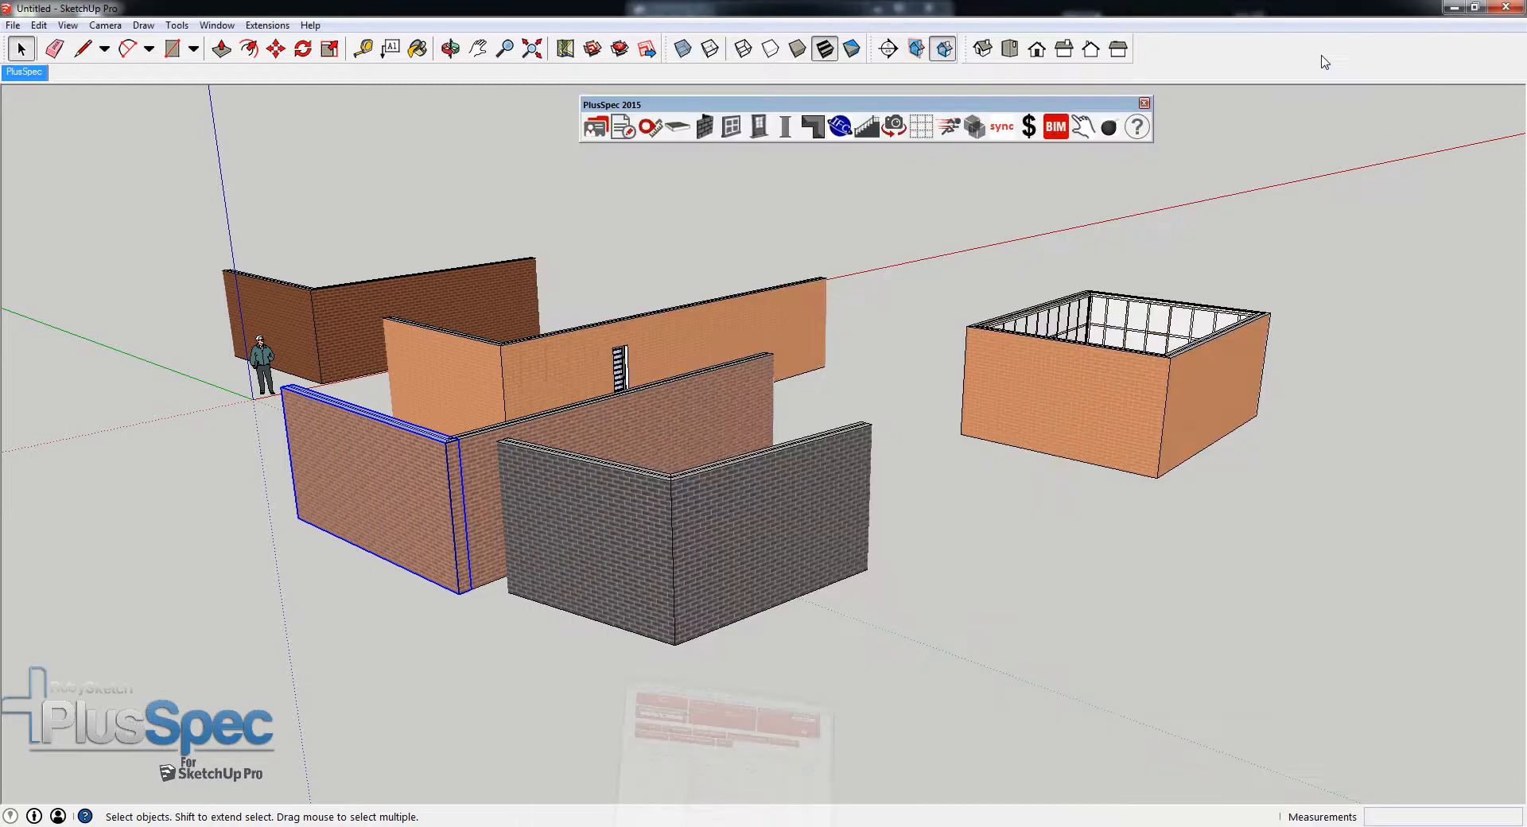
pyautogui.moveTo(733, 467)
pyautogui.keyDown('shift'); pyautogui.mouseDown(button='middle')
pyautogui.moveTo(890, 481)
pyautogui.moveTo(1063, 469)
pyautogui.moveTo(1034, 471)
pyautogui.mouseUp(button='middle'); pyautogui.keyUp('shift')
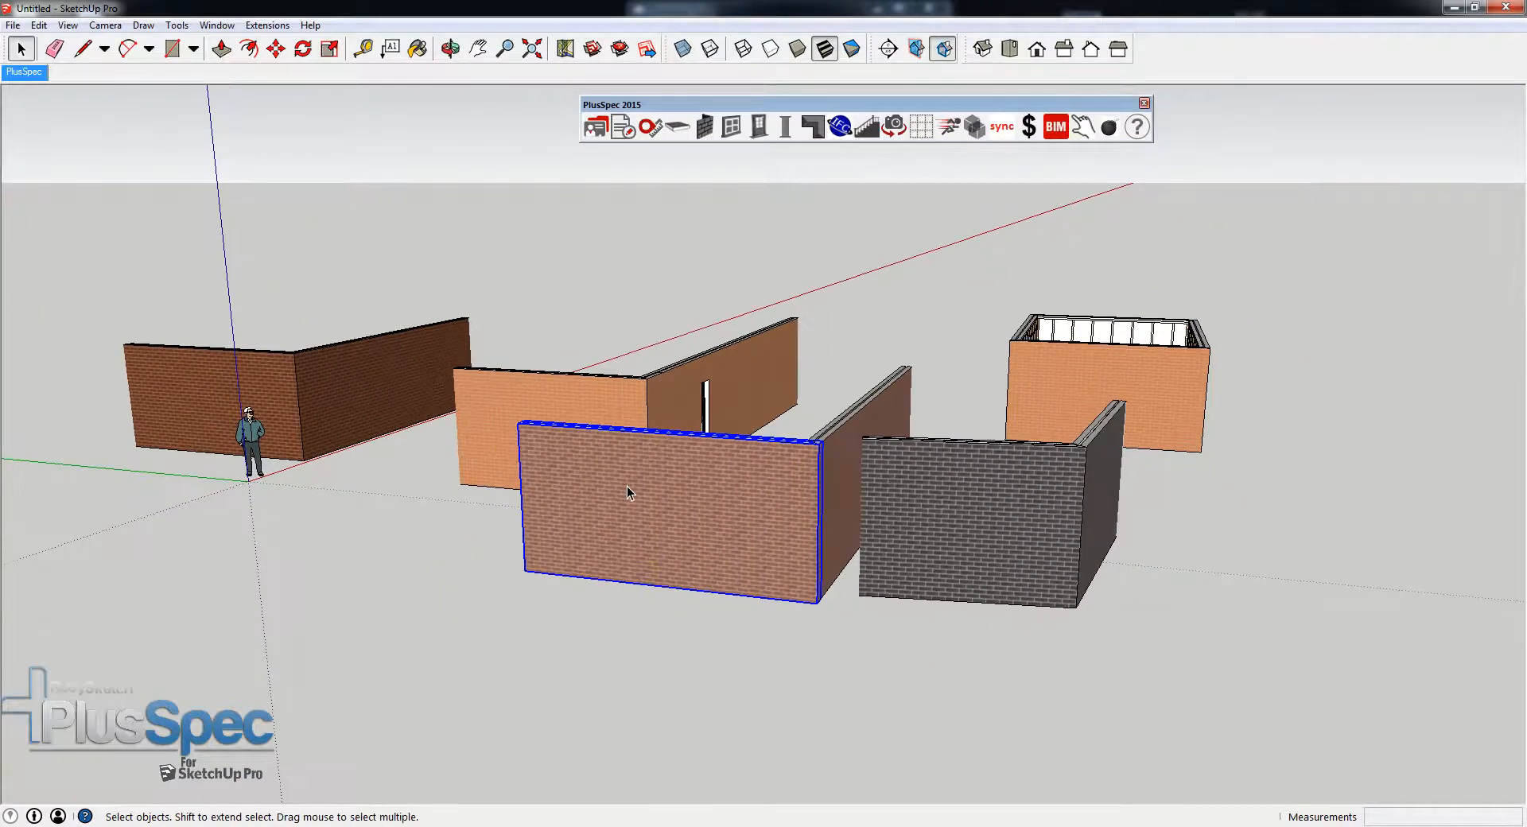
pyautogui.scroll(5, 626, 485)
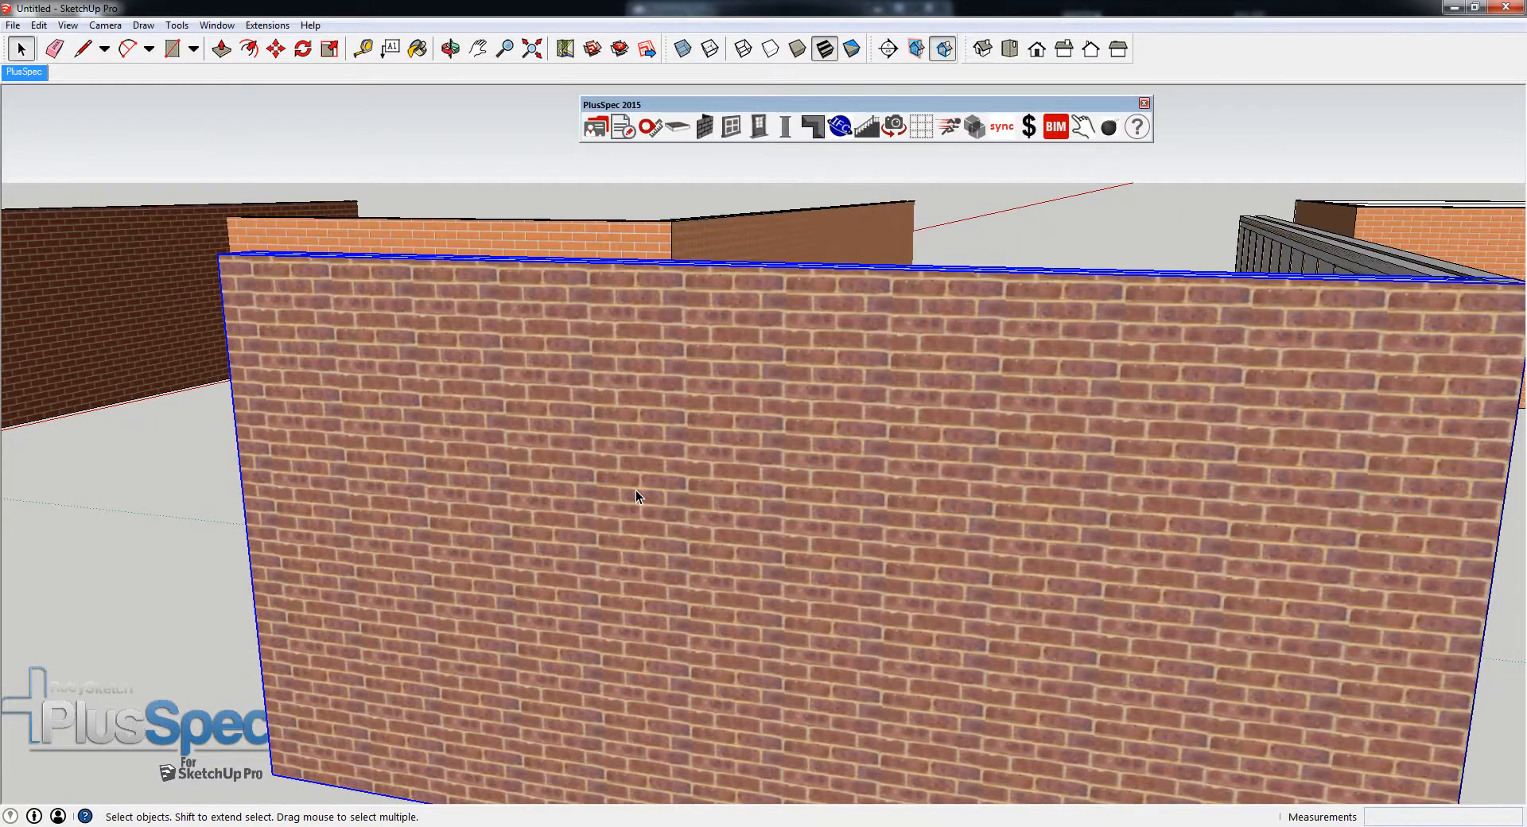
pyautogui.scroll(-3, 636, 492)
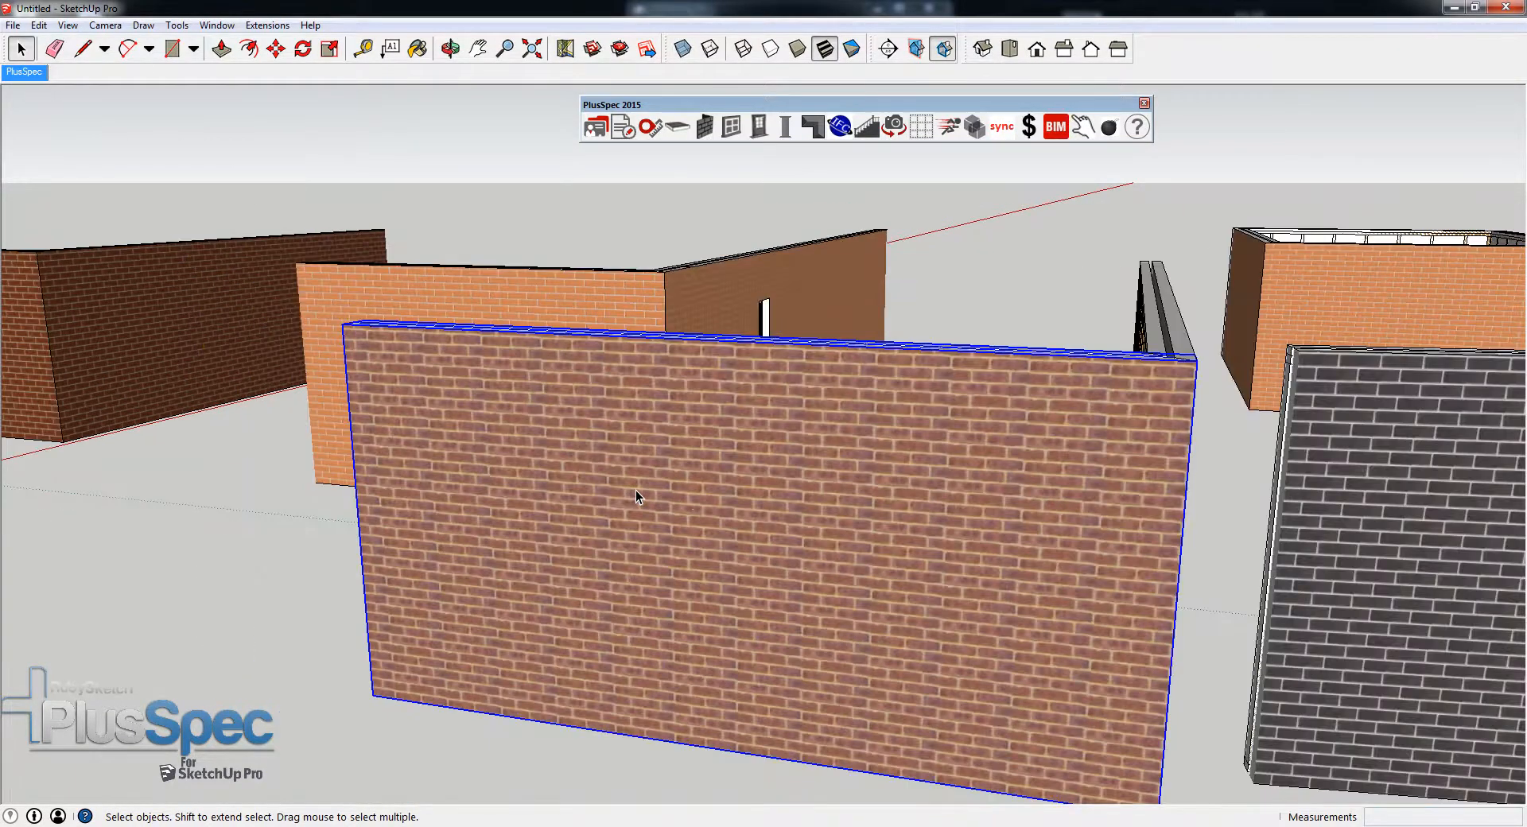
pyautogui.moveTo(689, 504); pyautogui.dragTo(641, 489, button='middle')
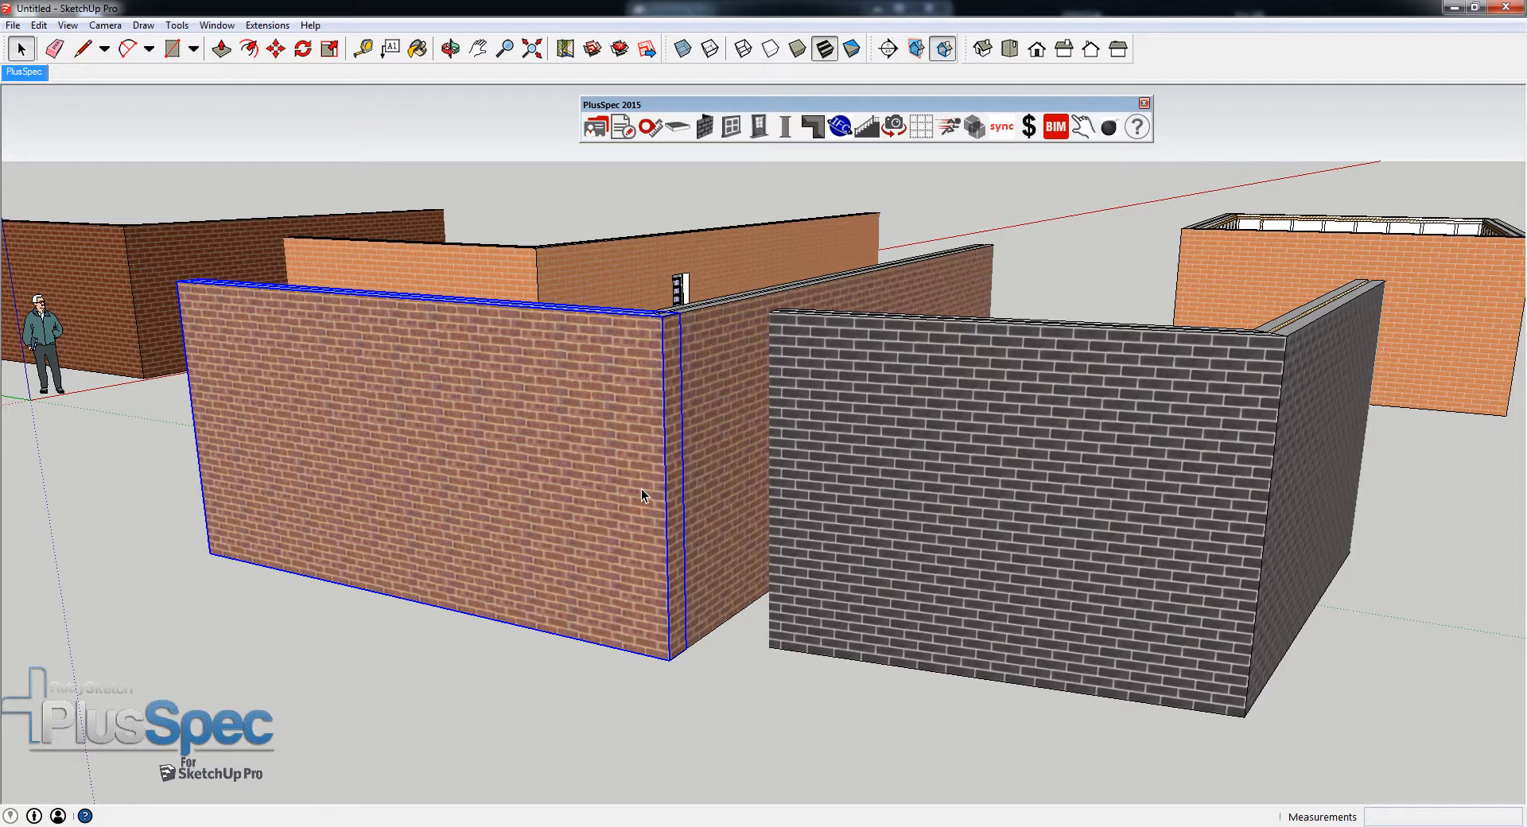
pyautogui.moveTo(708, 471); pyautogui.dragTo(549, 451, button='middle')
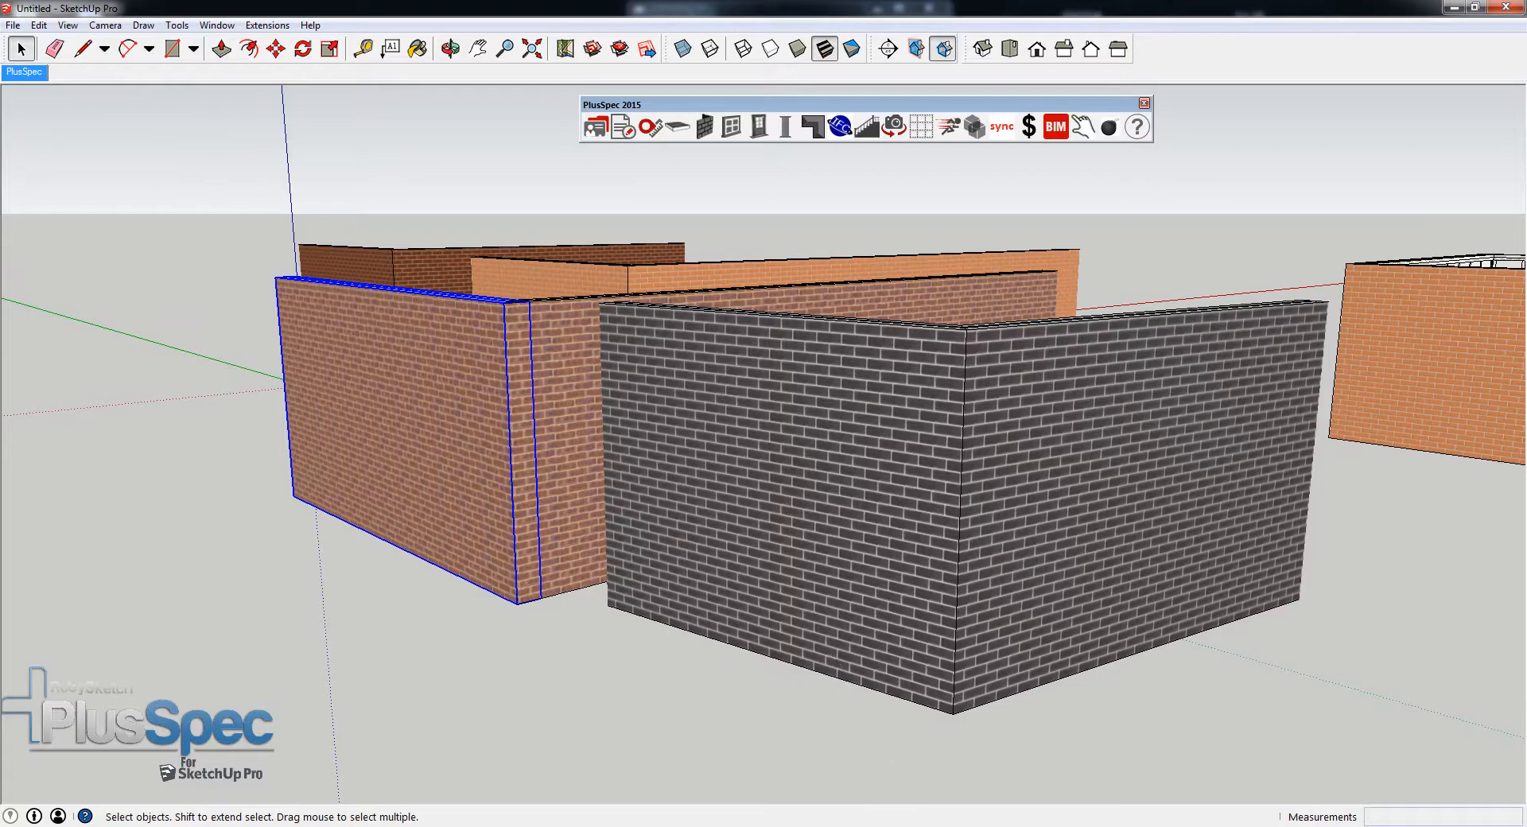